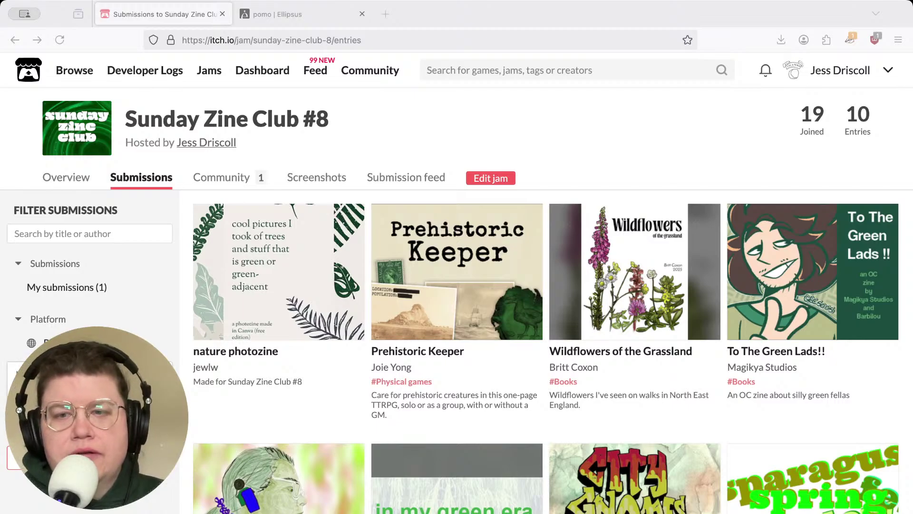
Open the Sunday Zine Club #8 overview and check its submission deadline
{"action": "left_click", "coordinate": [66, 177]}
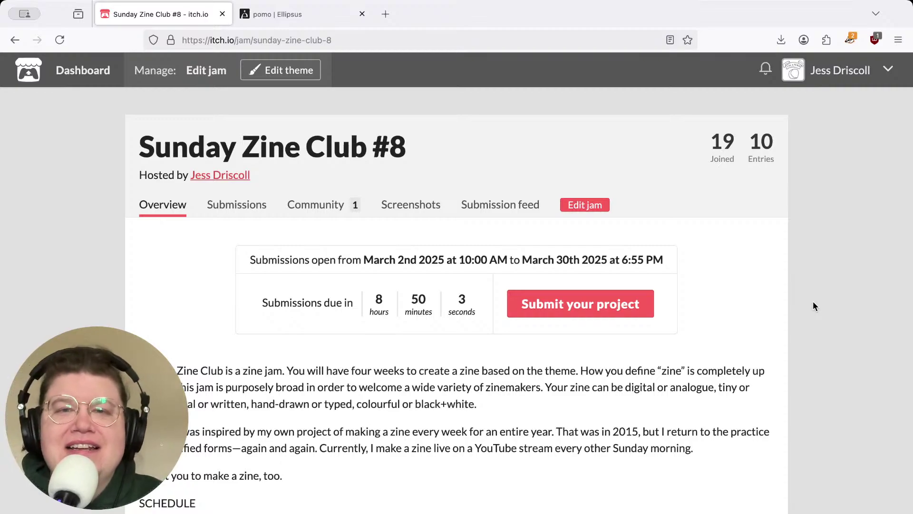
{"action": "left_click_drag", "start_coordinate": [621, 259], "coordinate": [663, 260]}
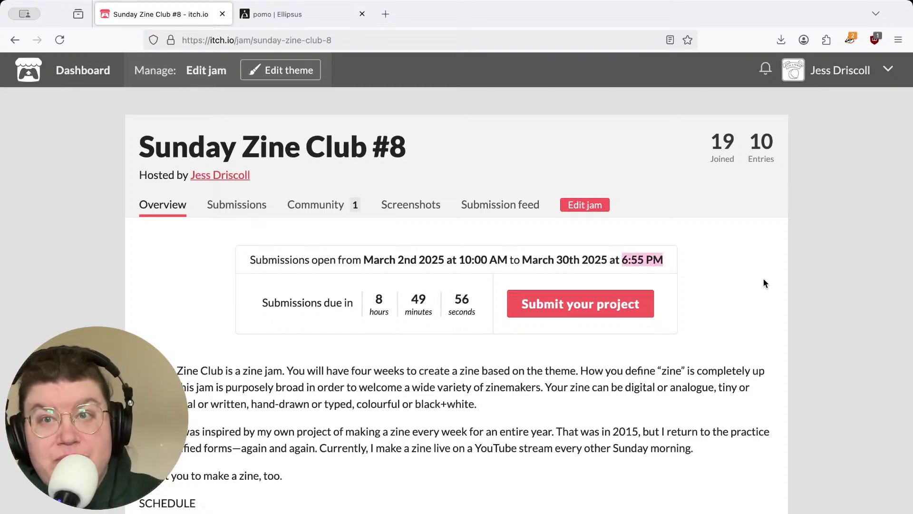
{"action": "left_click", "coordinate": [738, 311]}
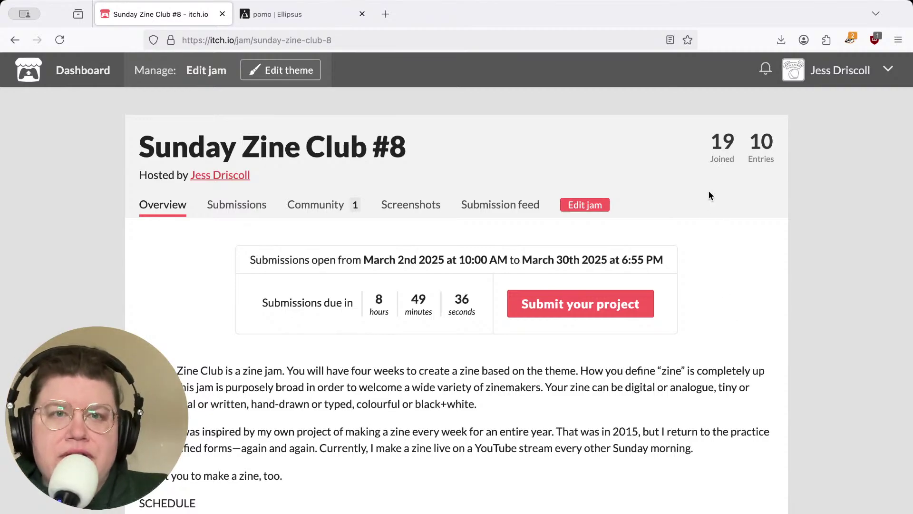
Open the Sunday Zine Club #8 entries and look through all the submitted zines
{"action": "left_click", "coordinate": [761, 146]}
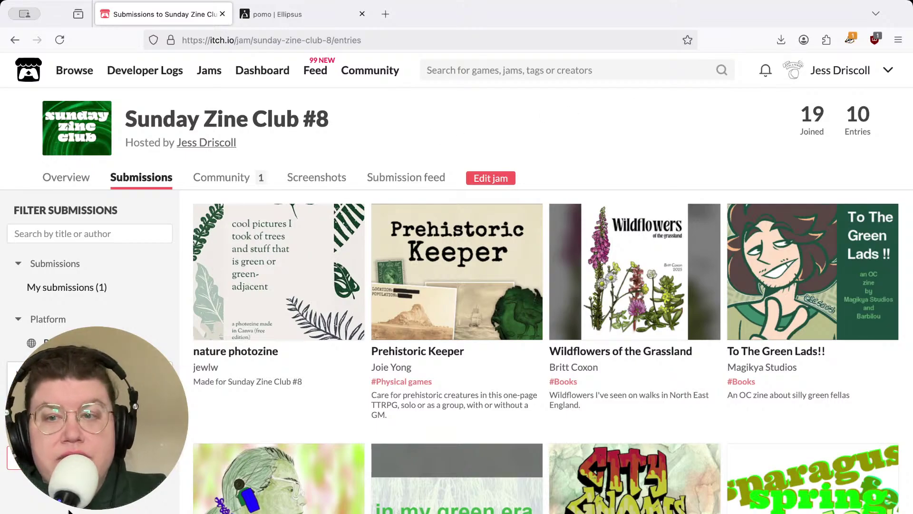
{"action": "scroll", "coordinate": [63, 509], "scroll_direction": "down", "scroll_amount": 2}
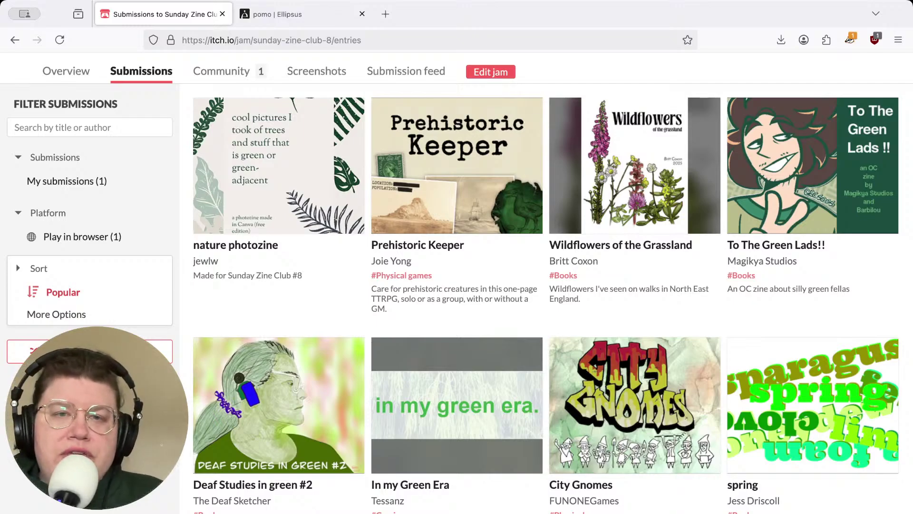
{"action": "scroll", "coordinate": [546, 282], "scroll_direction": "down", "scroll_amount": 6}
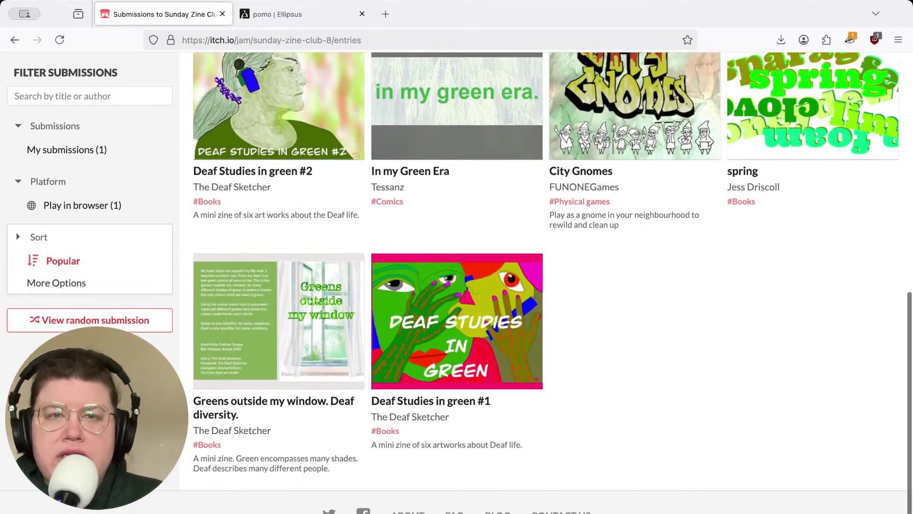
{"action": "scroll", "coordinate": [545, 283], "scroll_direction": "up", "scroll_amount": 7}
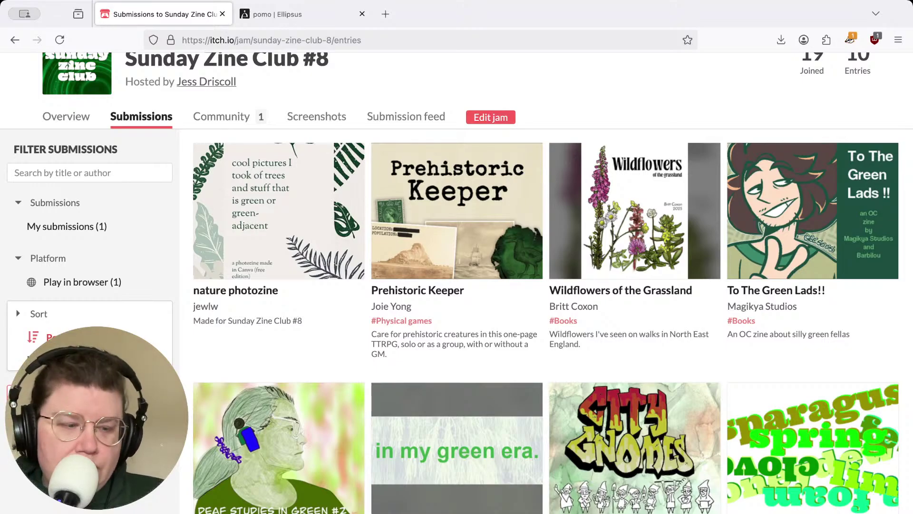
{"action": "scroll", "coordinate": [546, 283], "scroll_direction": "up", "scroll_amount": 2}
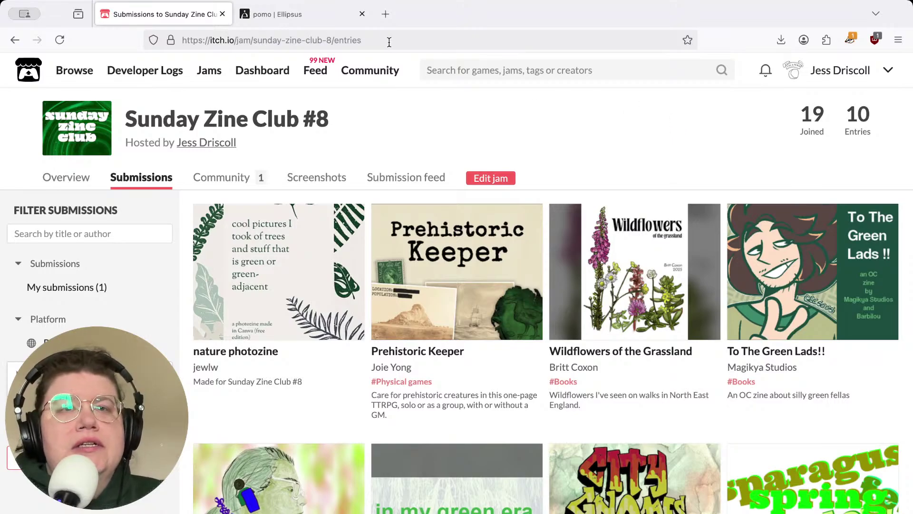
{"action": "left_click", "coordinate": [350, 38]}
{"action": "left_click", "coordinate": [327, 40]}
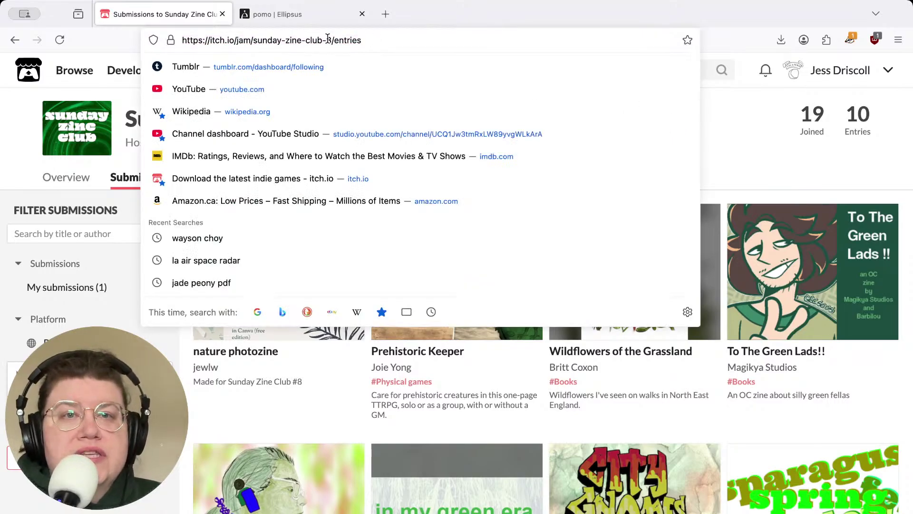
{"action": "left_click", "coordinate": [735, 114]}
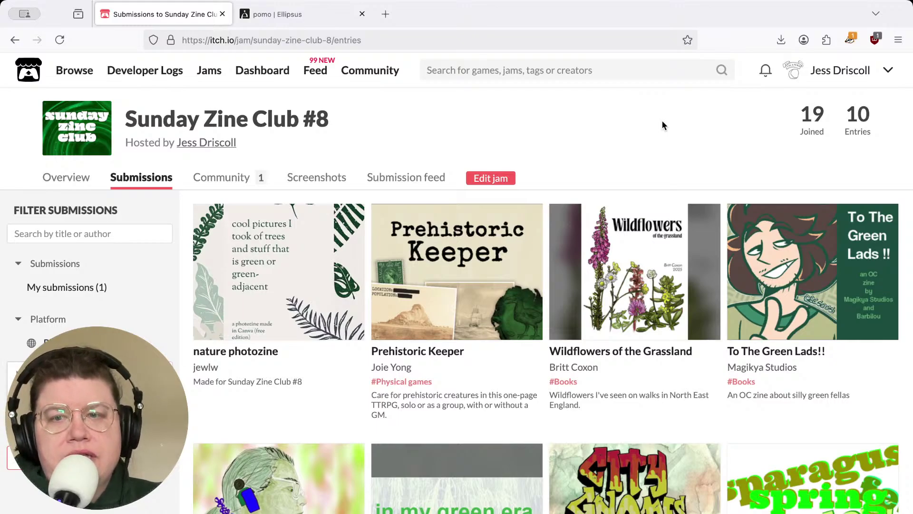
{"action": "scroll", "coordinate": [547, 285], "scroll_direction": "down", "scroll_amount": 6}
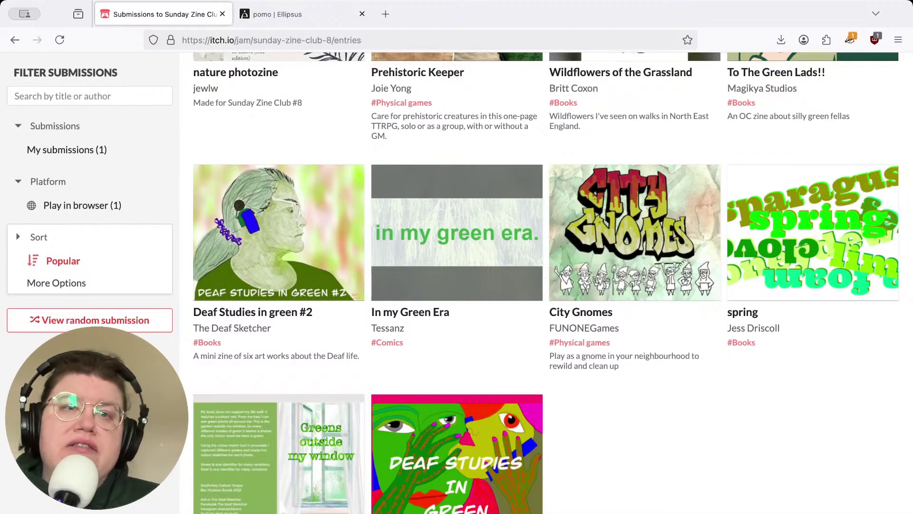
{"action": "scroll", "coordinate": [201, 362], "scroll_direction": "up", "scroll_amount": 3}
{"action": "scroll", "coordinate": [54, 499], "scroll_direction": "up", "scroll_amount": 4}
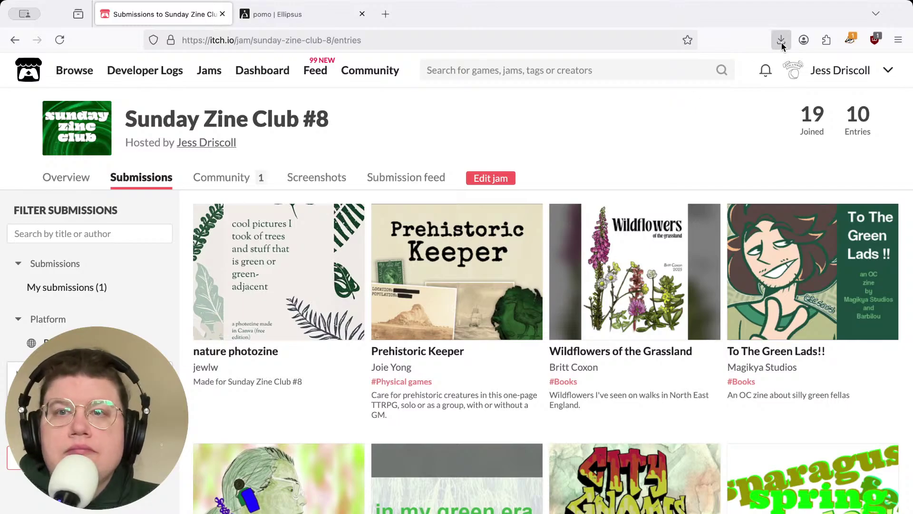
{"action": "left_click", "coordinate": [326, 40]}
{"action": "left_click_drag", "start_coordinate": [326, 40], "coordinate": [404, 38]}
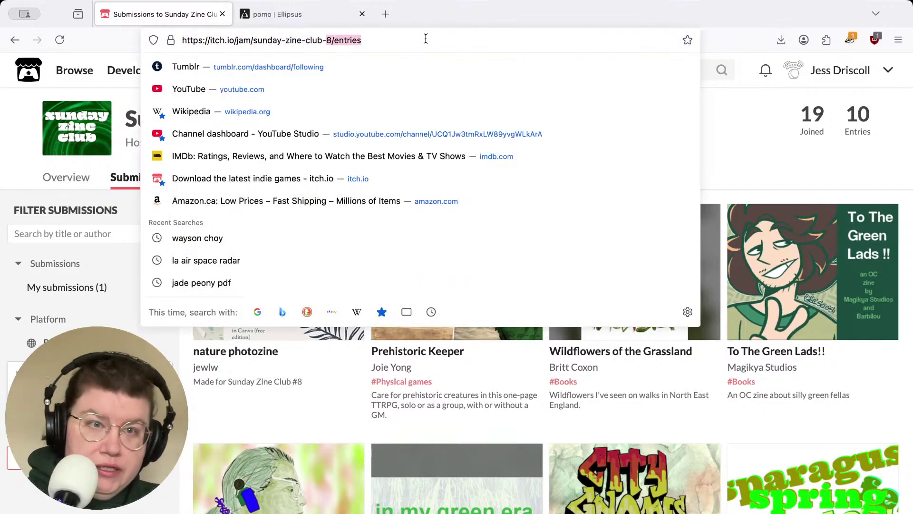
{"action": "type", "text": "9"}
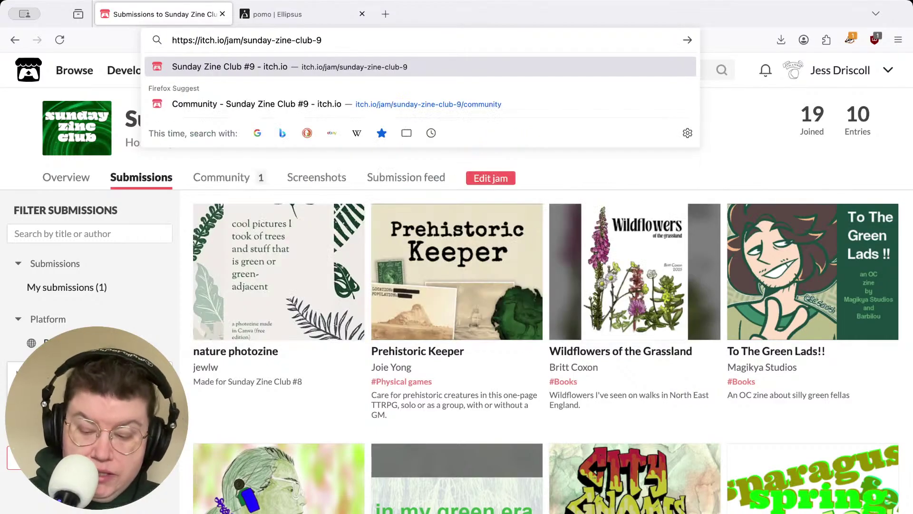
{"action": "key", "text": "Return"}
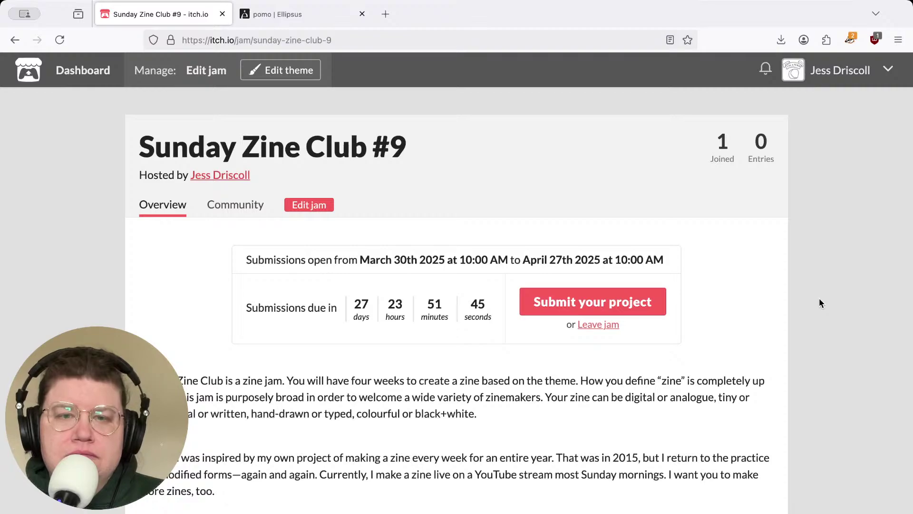
Check the begin and end dates in the schedule text of the Sunday Zine Club #9 page
{"action": "scroll", "coordinate": [819, 298], "scroll_direction": "down", "scroll_amount": 5}
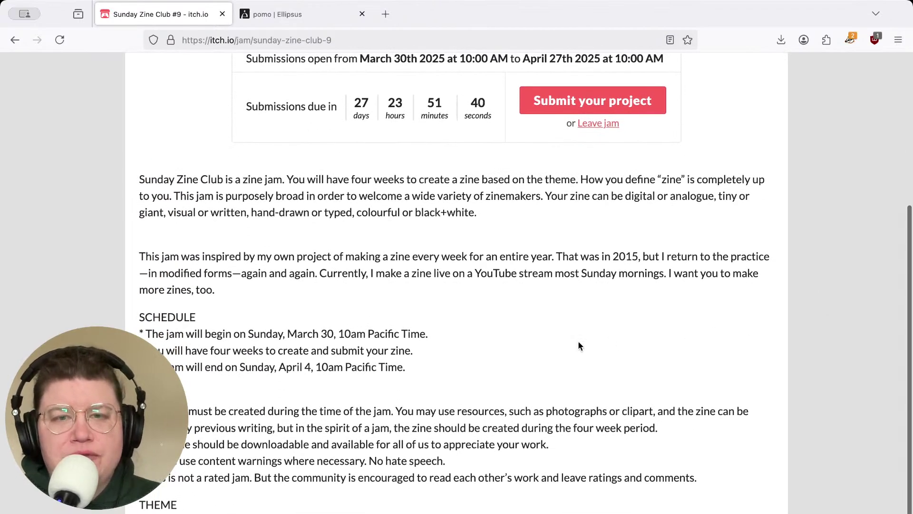
{"action": "left_click_drag", "start_coordinate": [312, 368], "coordinate": [300, 369]}
{"action": "left_click", "coordinate": [307, 369]}
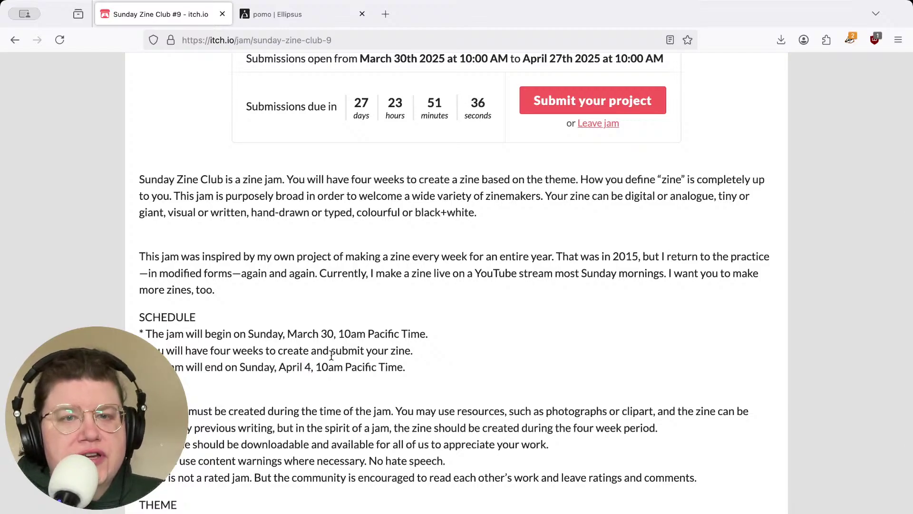
{"action": "scroll", "coordinate": [314, 366], "scroll_direction": "up", "scroll_amount": 5}
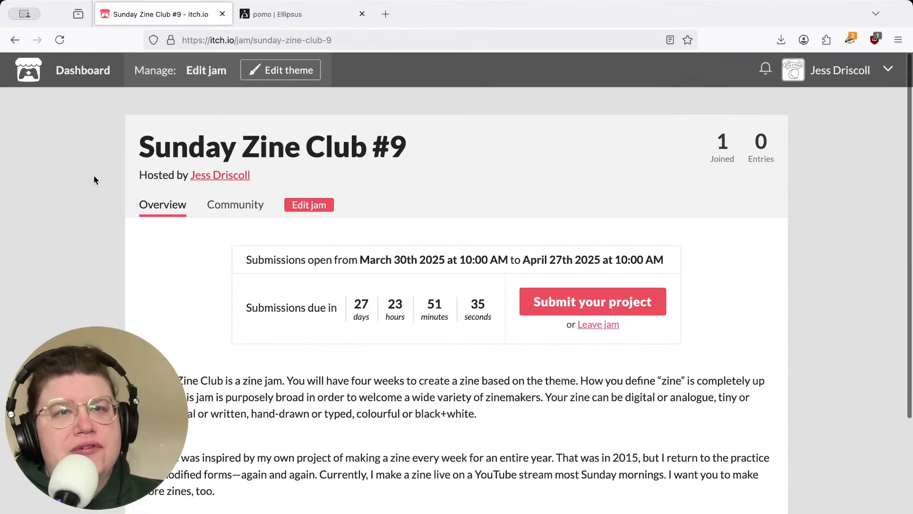
Edit the Sunday Zine Club #9 jam and set the end date in its content's schedule text to April 27
{"action": "left_click", "coordinate": [199, 72]}
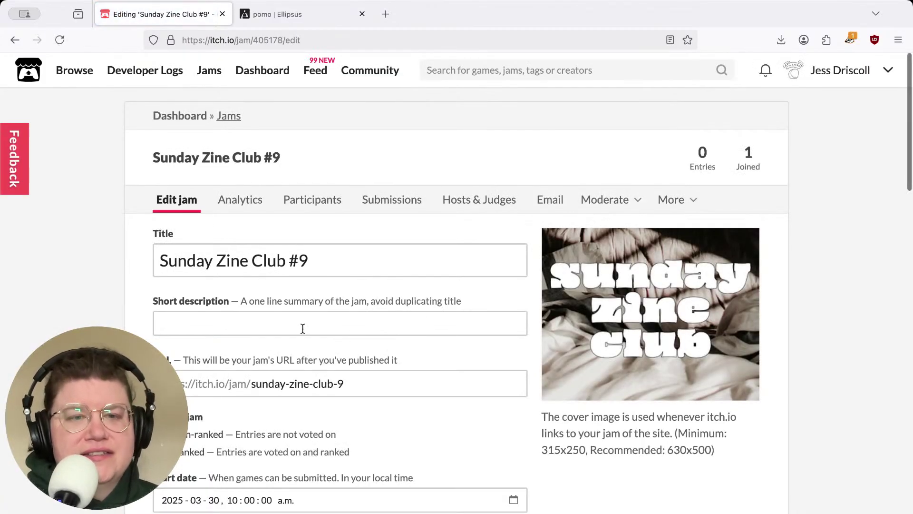
{"action": "scroll", "coordinate": [302, 326], "scroll_direction": "down", "scroll_amount": 10}
{"action": "scroll", "coordinate": [285, 314], "scroll_direction": "up", "scroll_amount": 2}
{"action": "scroll", "coordinate": [266, 298], "scroll_direction": "up", "scroll_amount": 2}
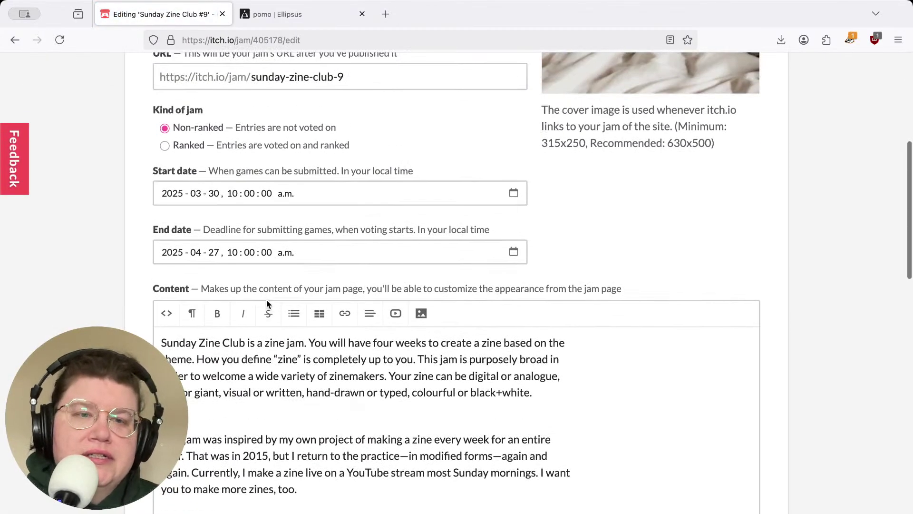
{"action": "scroll", "coordinate": [266, 299], "scroll_direction": "down", "scroll_amount": 4}
{"action": "left_click", "coordinate": [331, 418]}
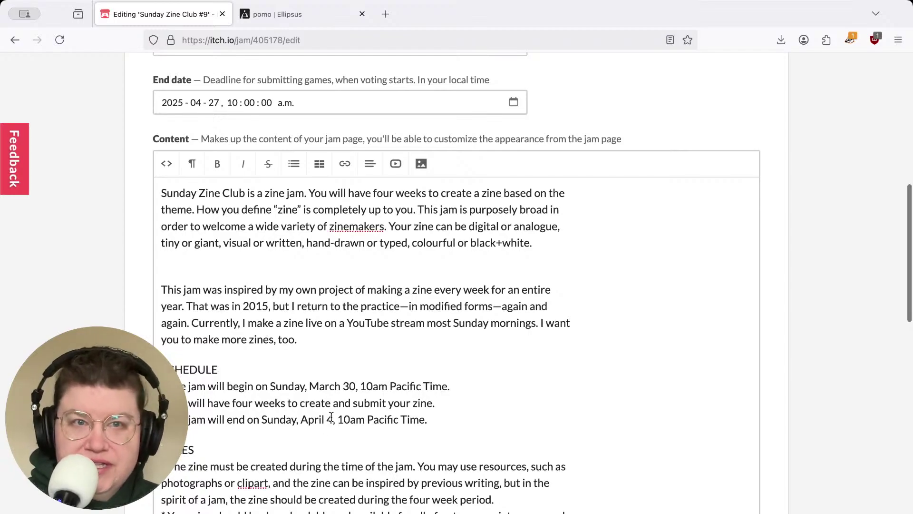
{"action": "key", "text": "BackSpace"}
{"action": "type", "text": "27"}
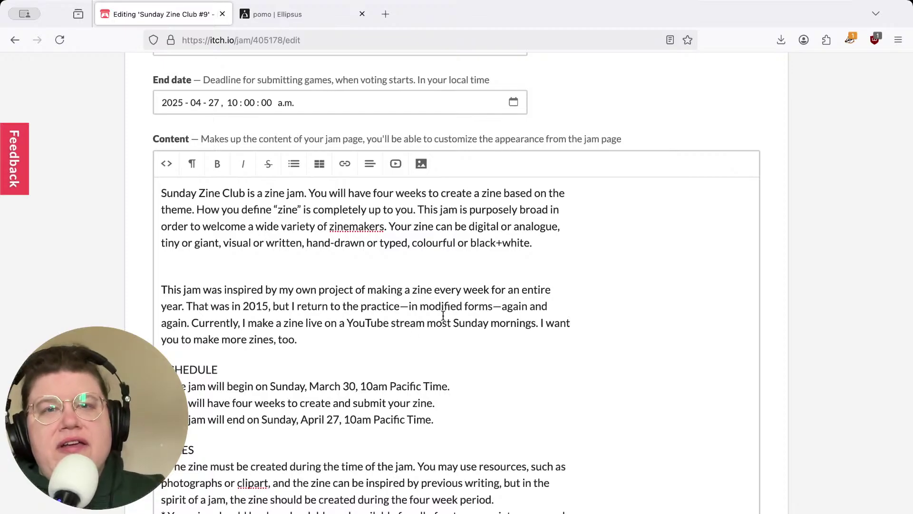
Save the jam's changes and view the public jam page down to its schedule
{"action": "scroll", "coordinate": [499, 310], "scroll_direction": "down", "scroll_amount": 10}
{"action": "scroll", "coordinate": [499, 310], "scroll_direction": "down", "scroll_amount": 7}
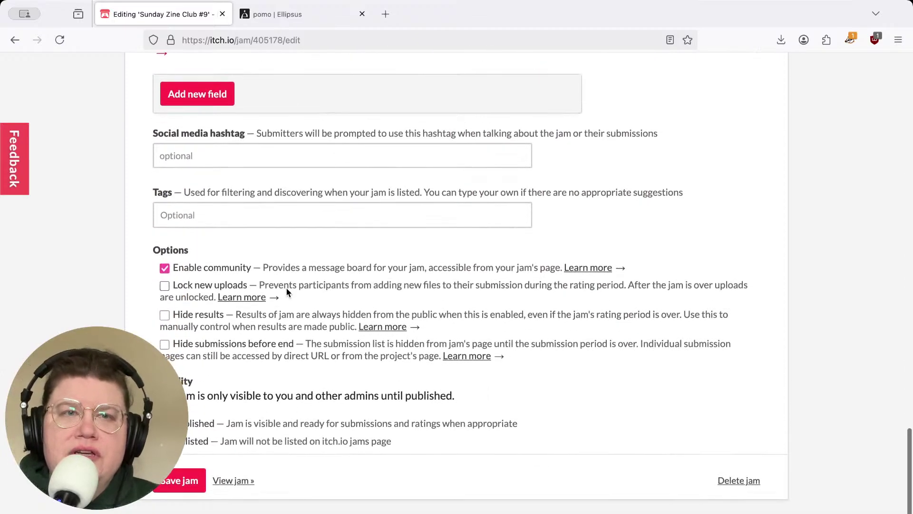
{"action": "left_click", "coordinate": [179, 468]}
{"action": "left_click", "coordinate": [232, 464]}
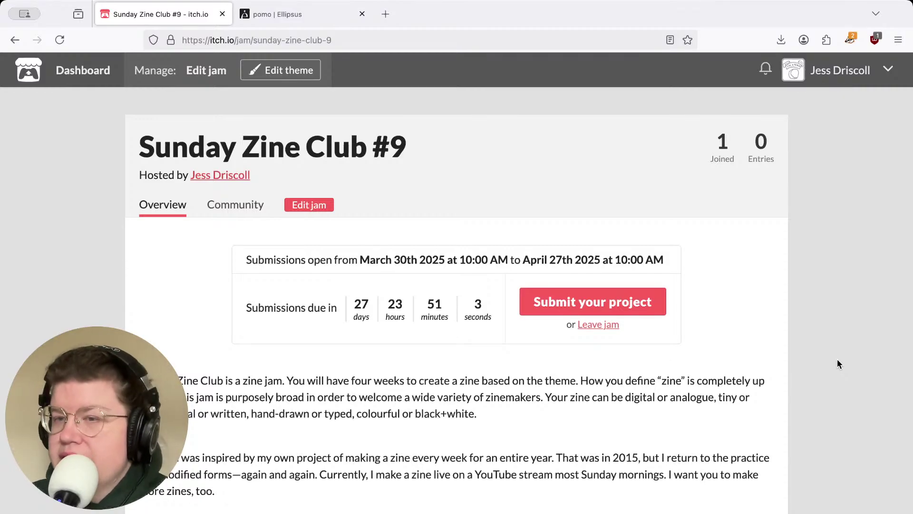
{"action": "scroll", "coordinate": [838, 364], "scroll_direction": "down", "scroll_amount": 5}
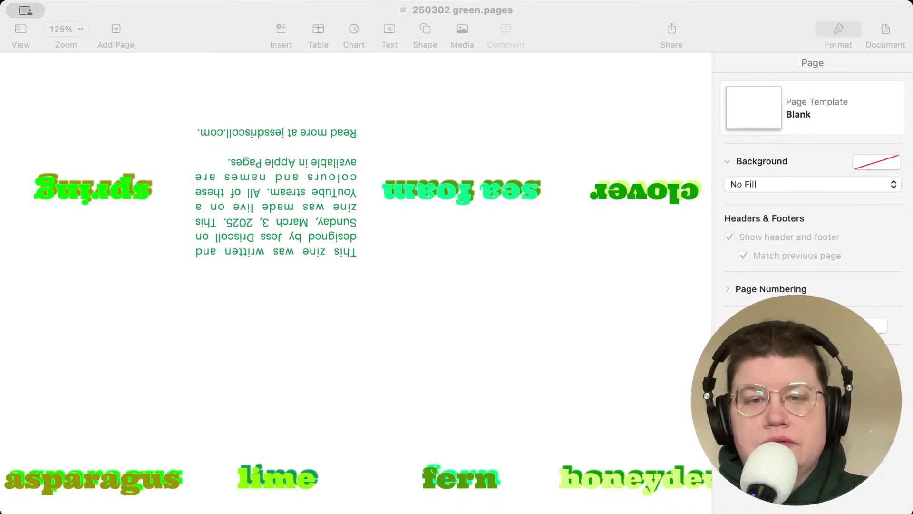
Switch to the untitled zine template in Pages and select the "title" placeholder text on the cover
{"action": "key", "text": "super+Tab"}
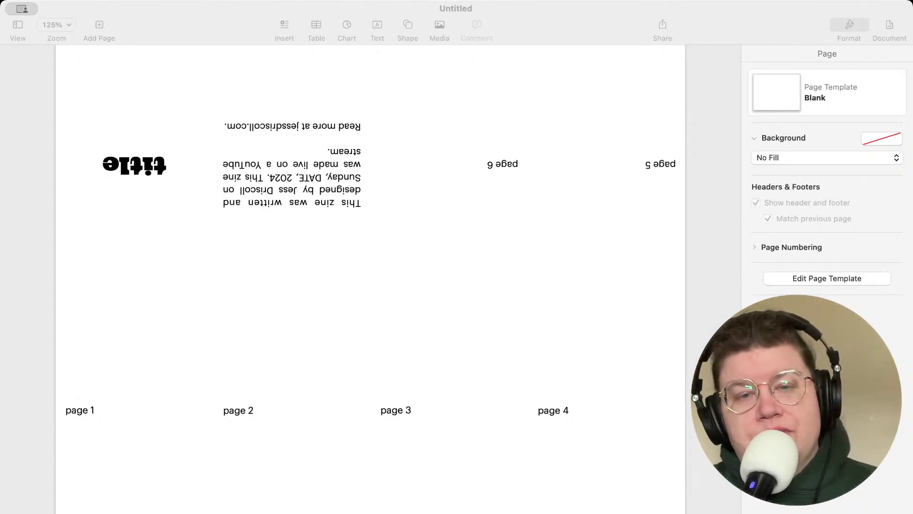
{"action": "key", "text": "super+Tab"}
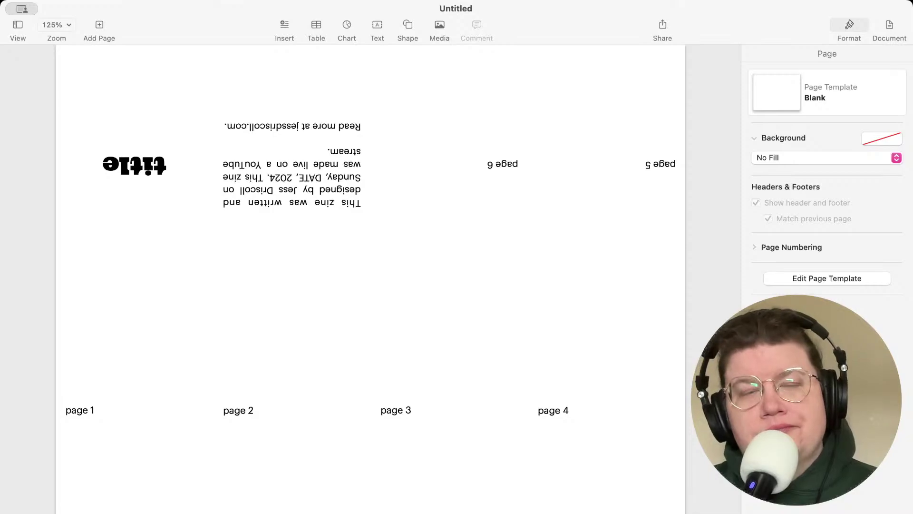
{"action": "left_click", "coordinate": [127, 172]}
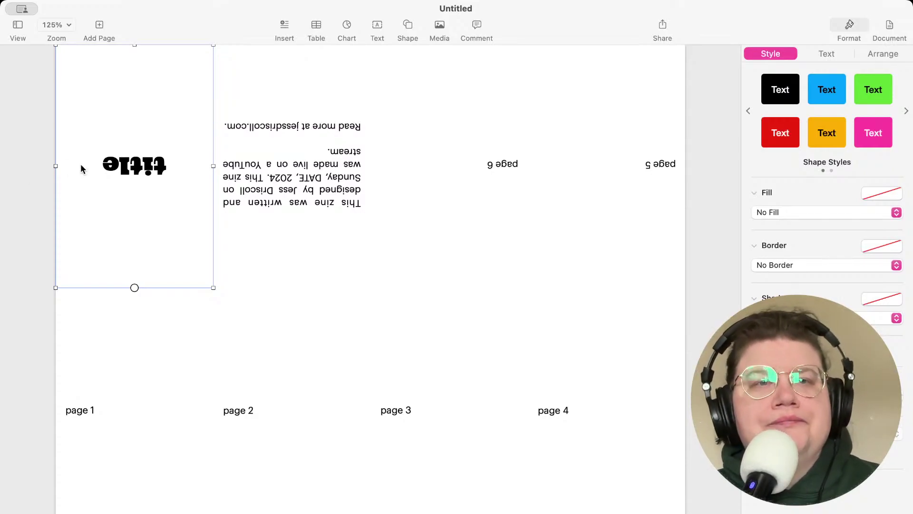
{"action": "double_click", "coordinate": [136, 168]}
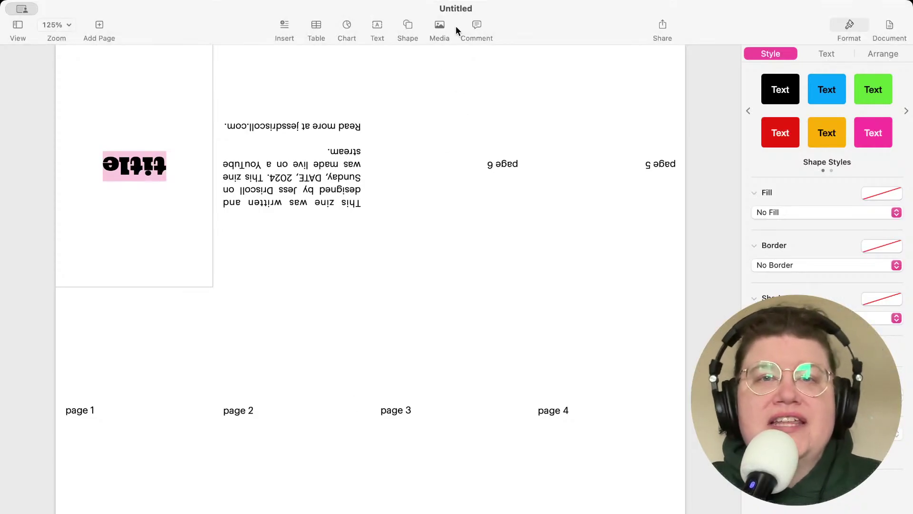
Rename the untitled document as "250330 slow.pages", keeping it in the Pages iCloud folder
{"action": "left_click", "coordinate": [475, 9]}
{"action": "left_click", "coordinate": [474, 10]}
{"action": "left_click", "coordinate": [473, 11]}
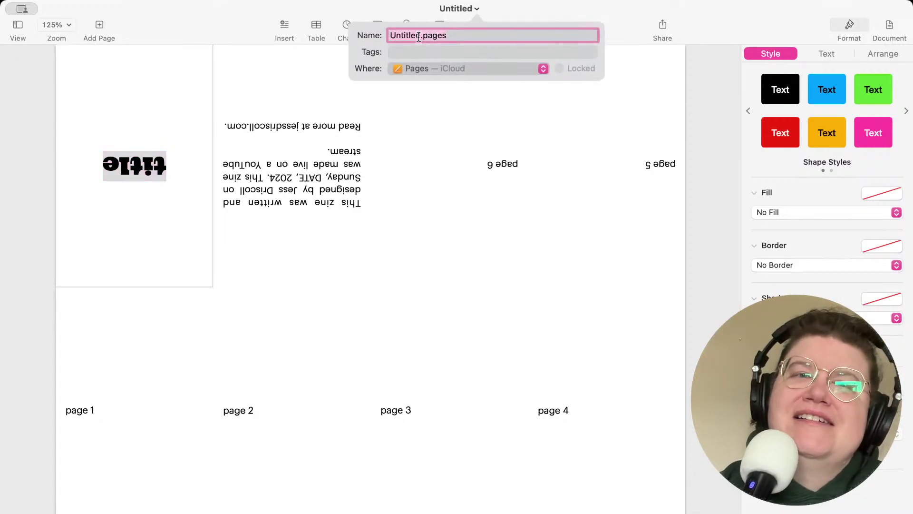
{"action": "left_click", "coordinate": [418, 36]}
{"action": "key", "text": "BackSpace"}
{"action": "key", "text": "BackSpace"}
{"action": "key", "text": "BackSpace"}
{"action": "key", "text": "BackSpace"}
{"action": "key", "text": "BackSpace"}
{"action": "key", "text": "BackSpace"}
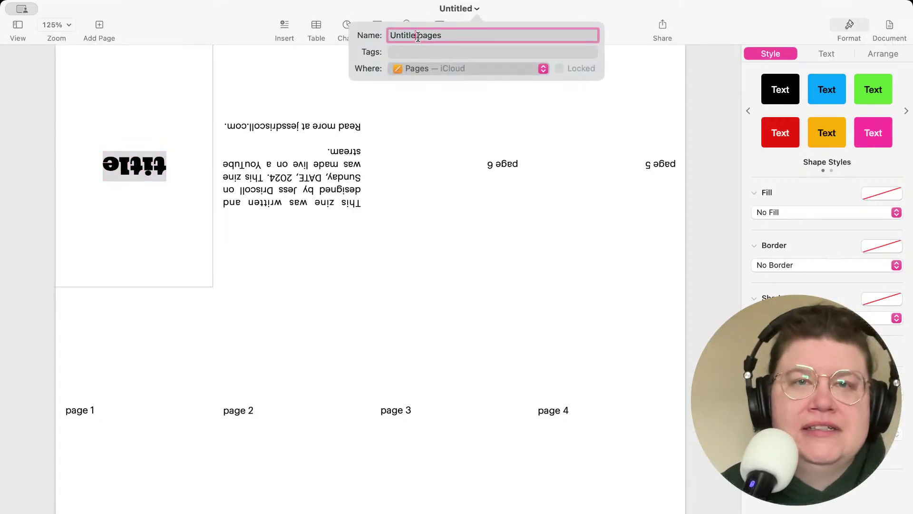
{"action": "key", "text": "BackSpace"}
{"action": "key", "text": "BackSpace"}
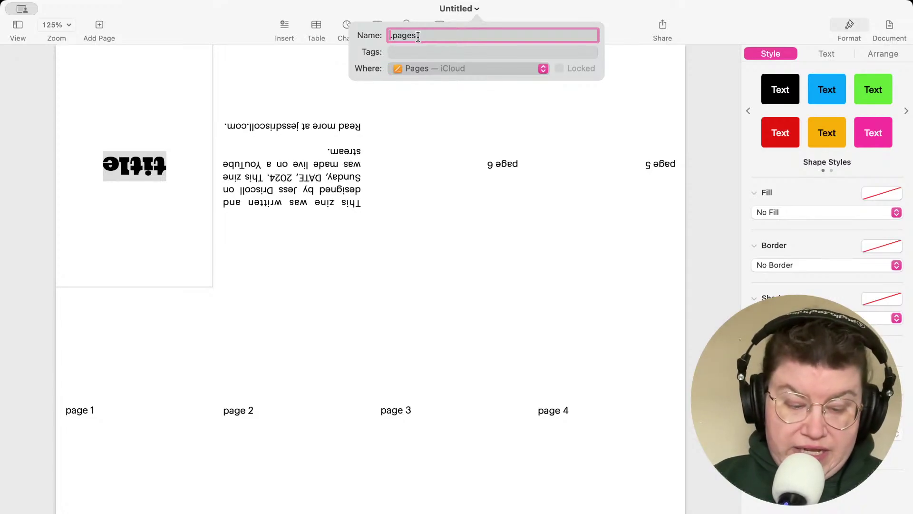
{"action": "type", "text": "250330"}
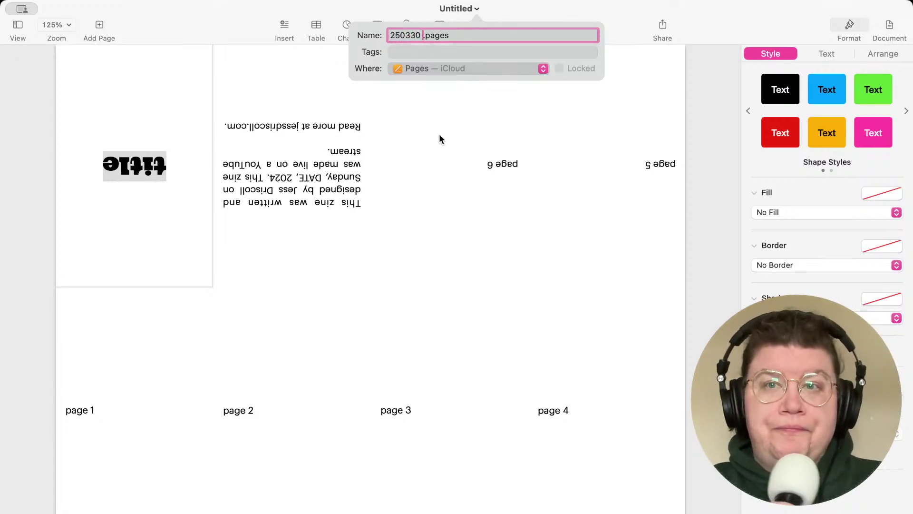
{"action": "type", "text": " slow"}
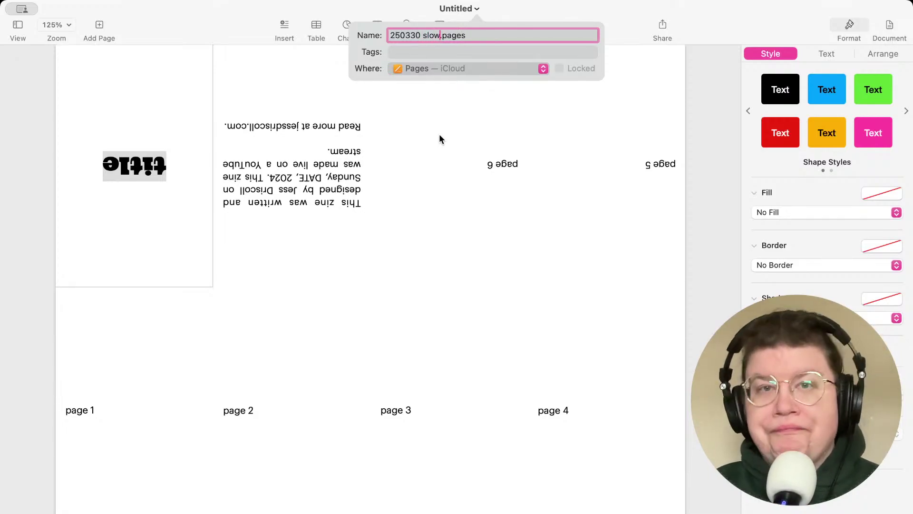
{"action": "key", "text": "Return"}
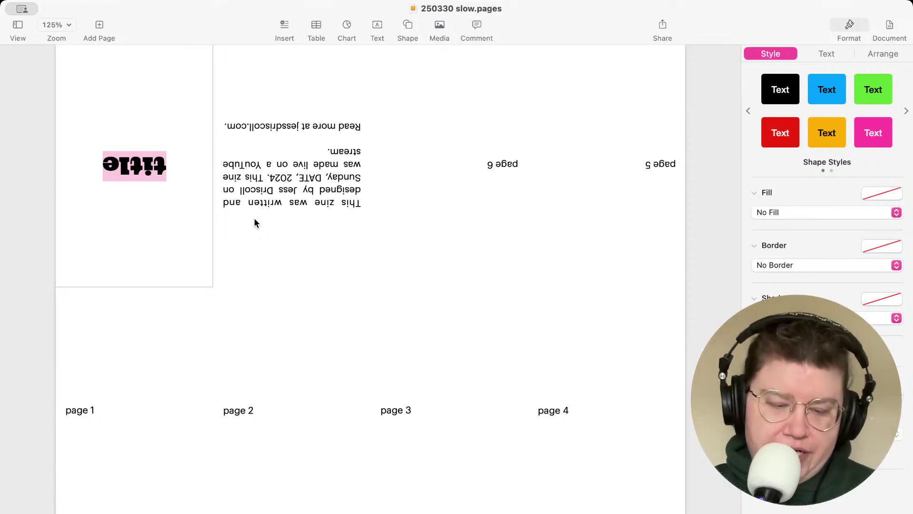
Replace the selected title placeholder on the zine cover with "slow"
{"action": "type", "text": "si"}
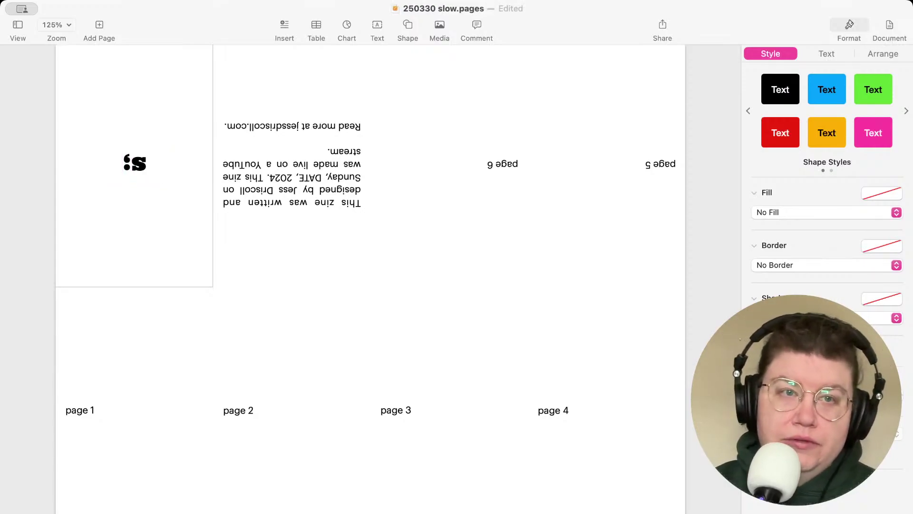
{"action": "key", "text": "BackSpace"}
{"action": "type", "text": "low"}
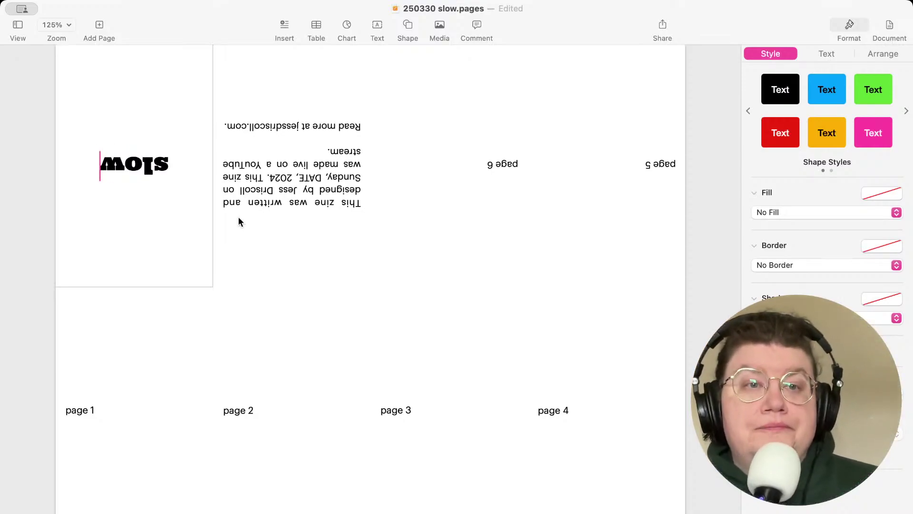
Change the year in the upside-down credits text beside the cover to 2025
{"action": "left_click", "coordinate": [300, 204]}
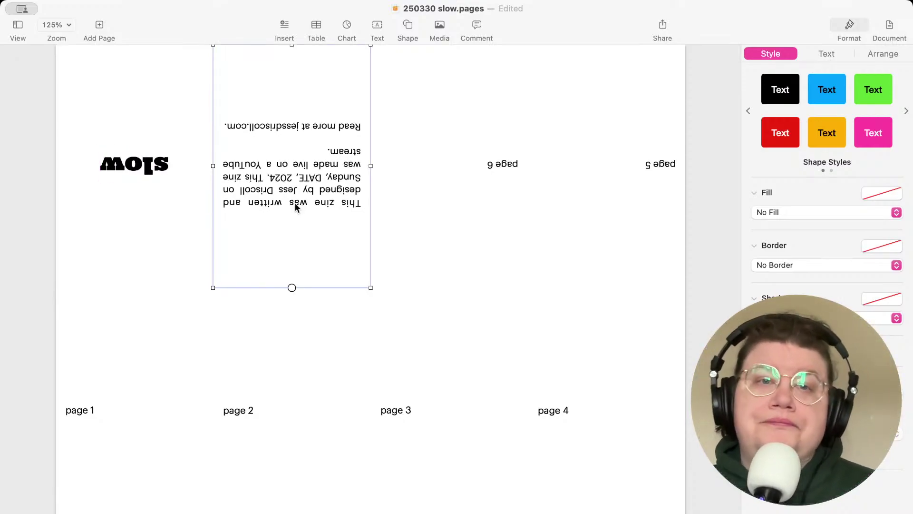
{"action": "double_click", "coordinate": [280, 180]}
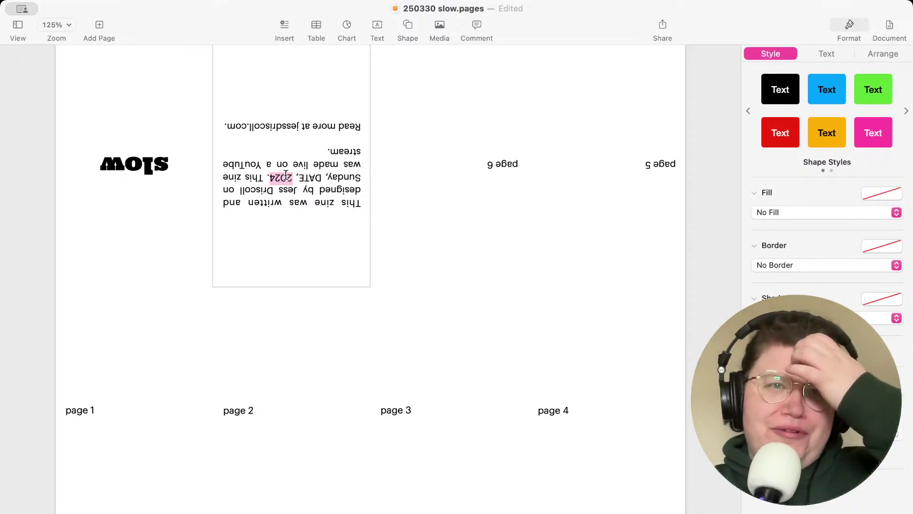
{"action": "type", "text": "202"}
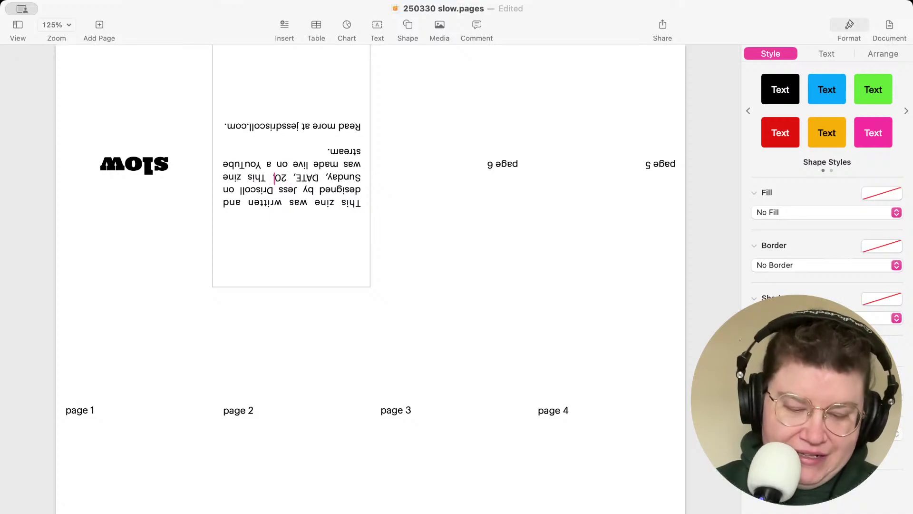
{"action": "type", "text": "5"}
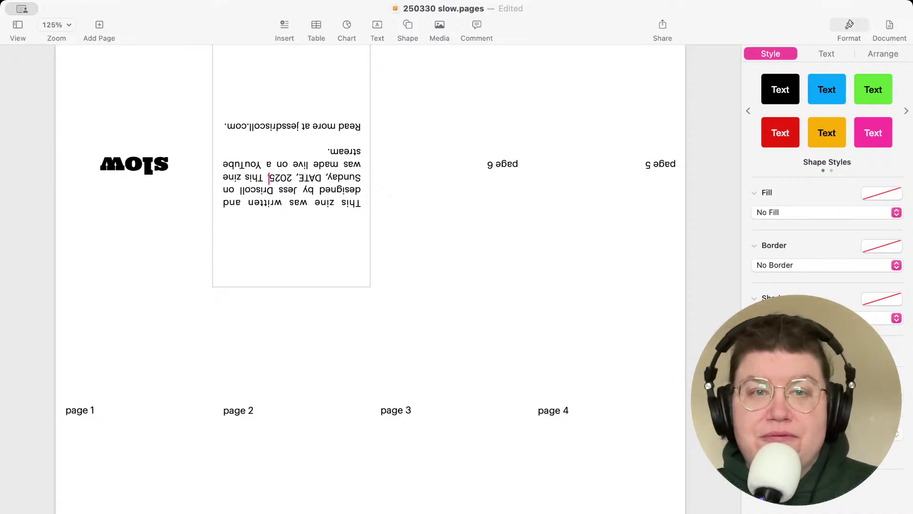
Set the cover text back to the generic placeholder "title"
{"action": "left_click", "coordinate": [135, 178]}
{"action": "double_click", "coordinate": [134, 176]}
{"action": "type", "text": "title"}
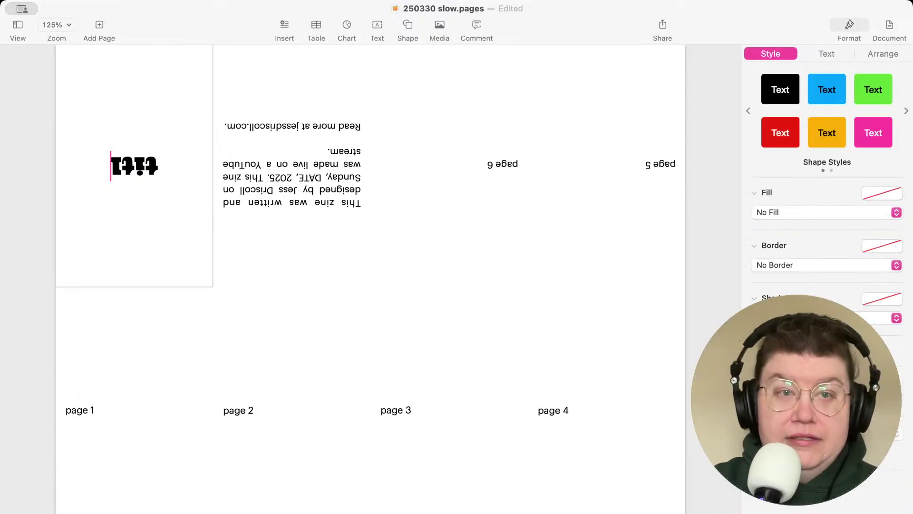
{"action": "left_click", "coordinate": [268, 209]}
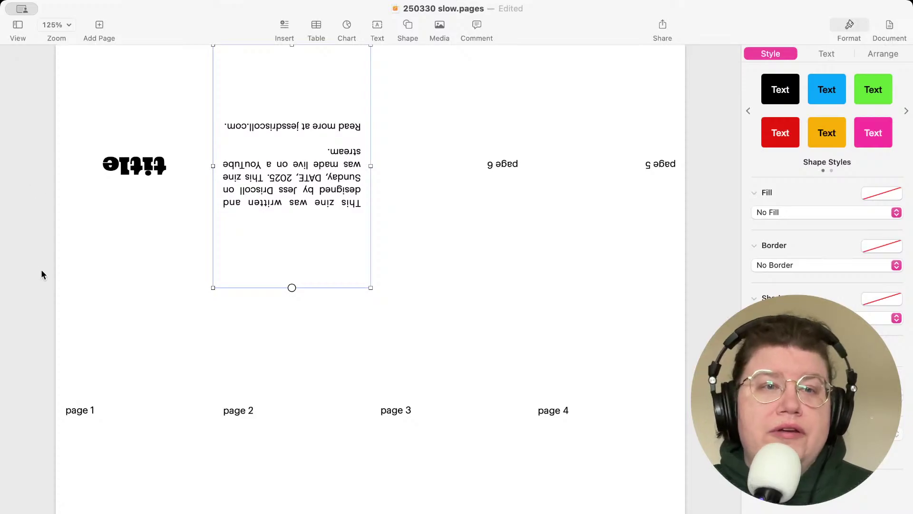
Save the document as a custom template file named "my minizine.template" in the templates folder
{"action": "key", "text": "super+shift+t"}
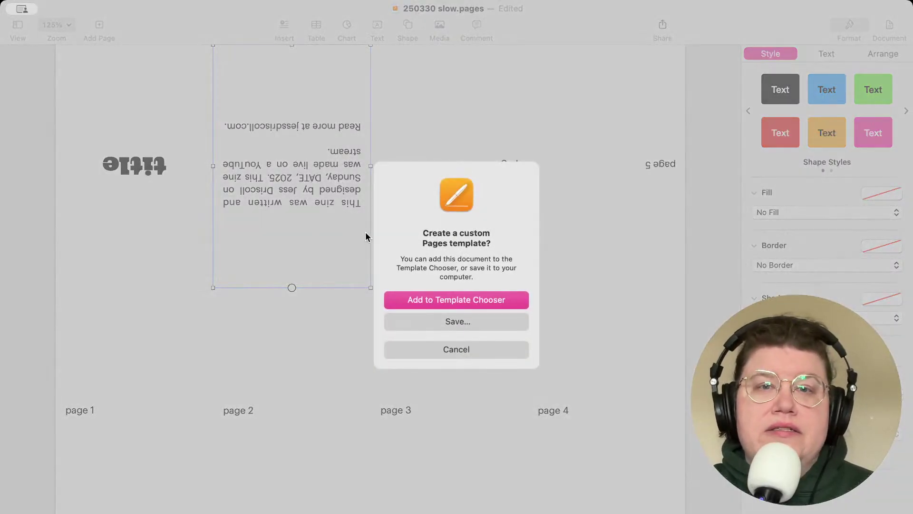
{"action": "left_click", "coordinate": [464, 323]}
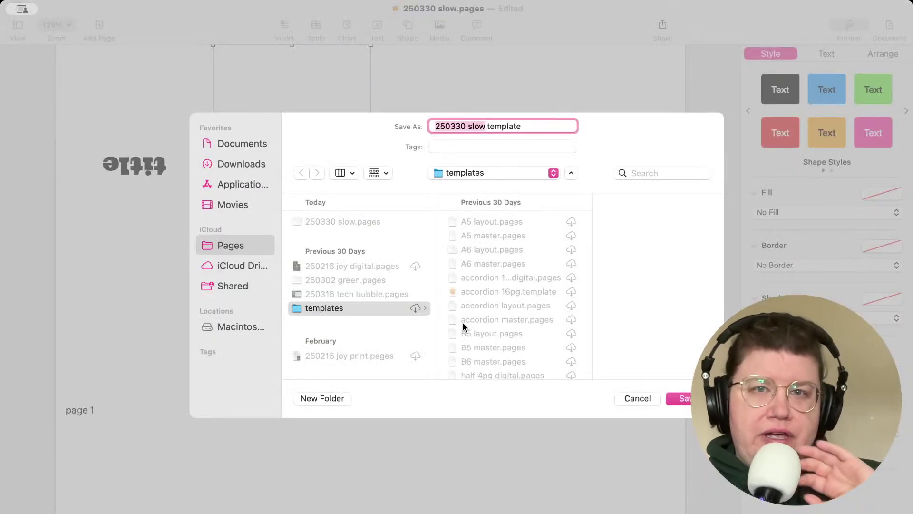
{"action": "type", "text": "my mini"}
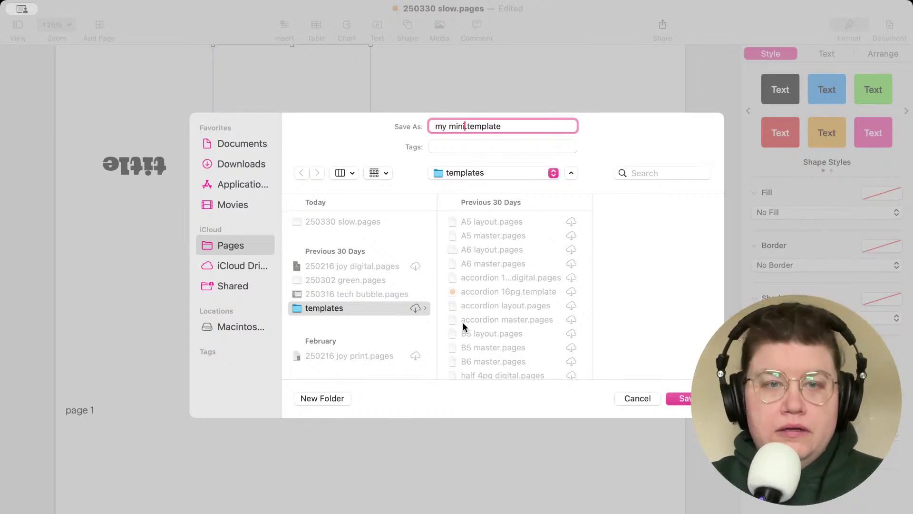
{"action": "type", "text": "zine"}
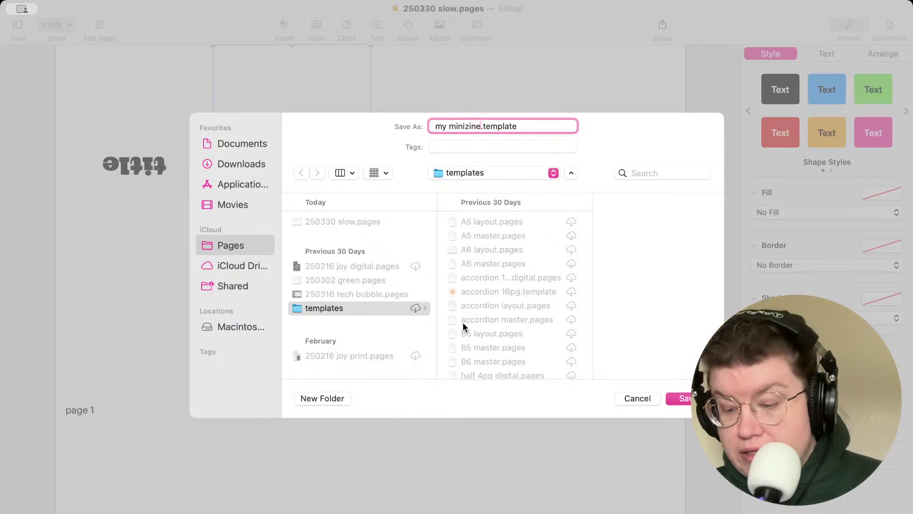
{"action": "key", "text": "Return"}
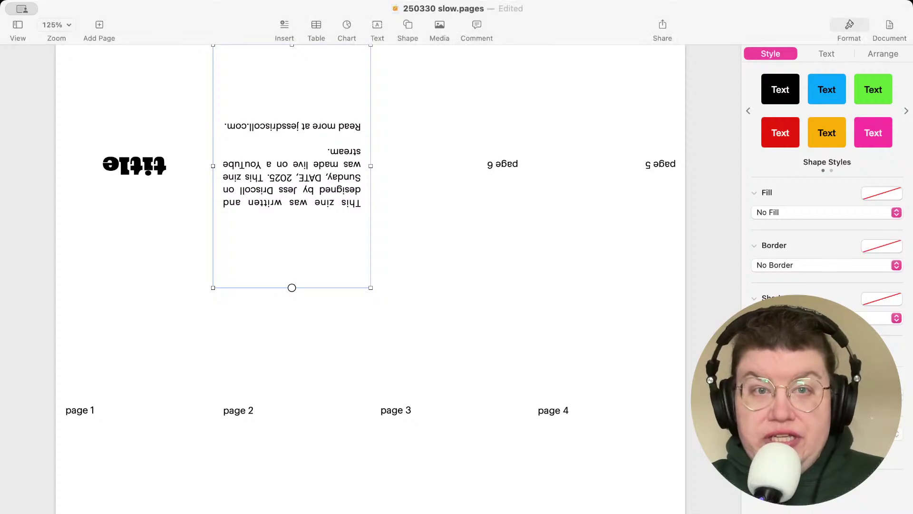
Replace the DATE placeholder in the credits text with "March 30", keeping a comma before the year
{"action": "double_click", "coordinate": [310, 177]}
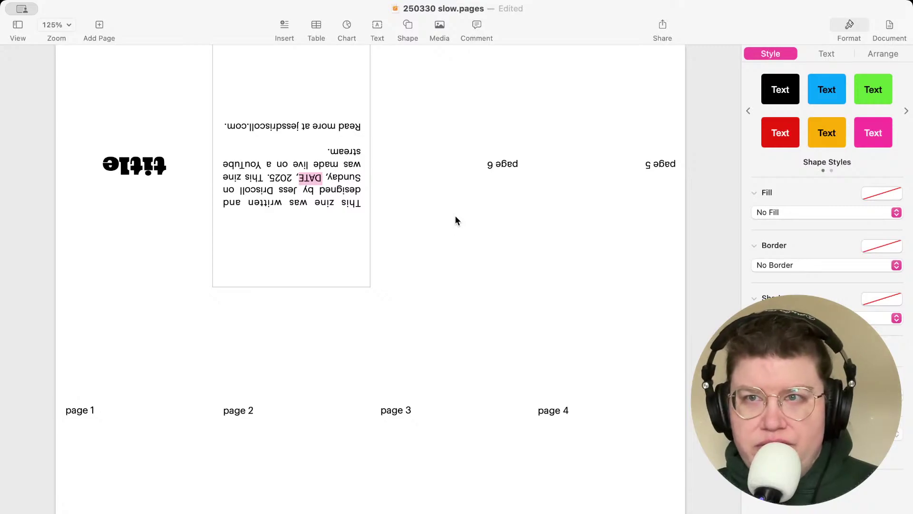
{"action": "type", "text": "March "}
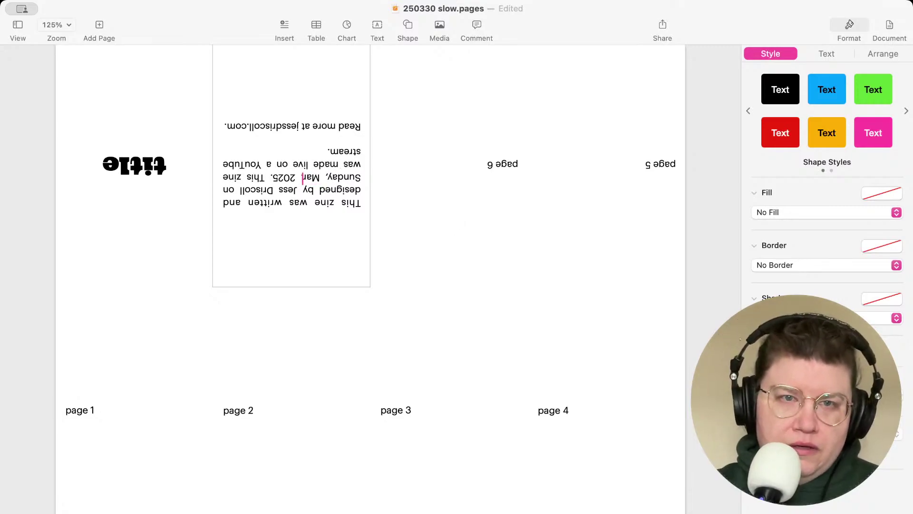
{"action": "type", "text": "30,"}
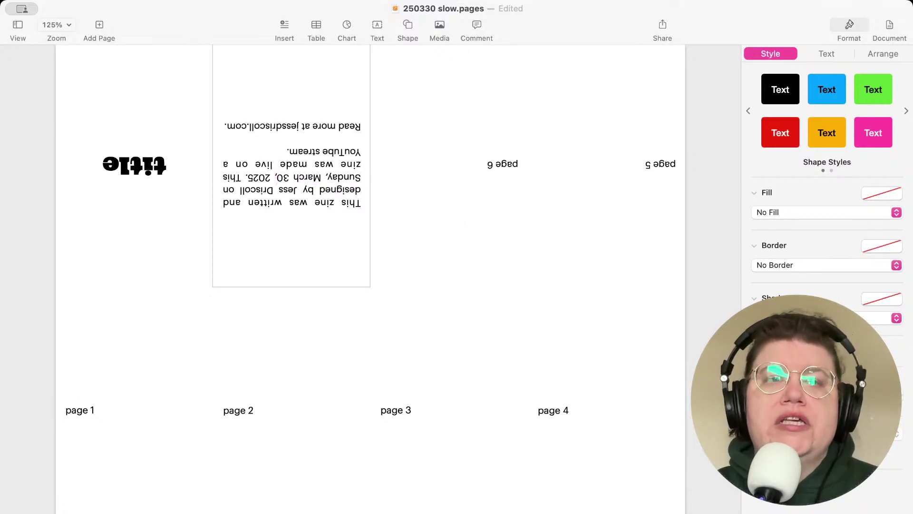
{"action": "left_click", "coordinate": [167, 215]}
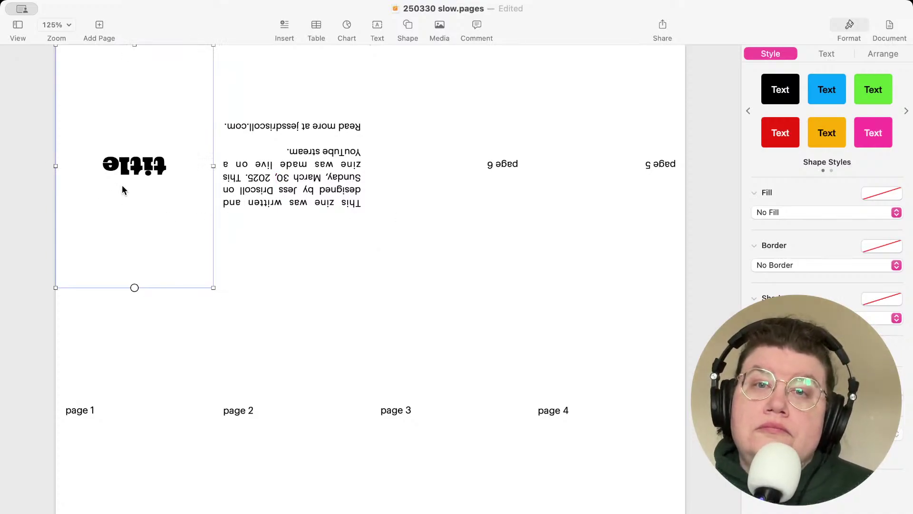
Replace the "page 1" placeholder text with "Sunday in the Park with George"
{"action": "left_click", "coordinate": [148, 355]}
{"action": "left_click", "coordinate": [127, 373]}
{"action": "key", "text": "super+a"}
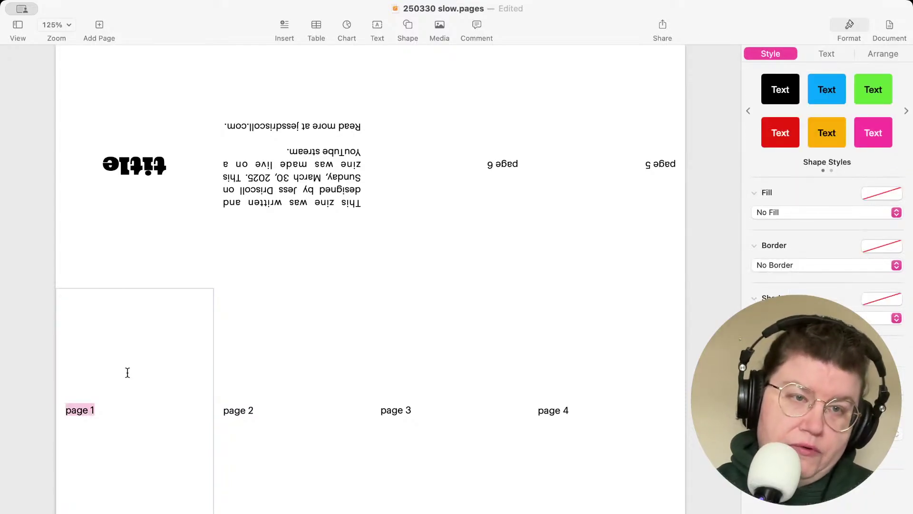
{"action": "type", "text": "Sunda"}
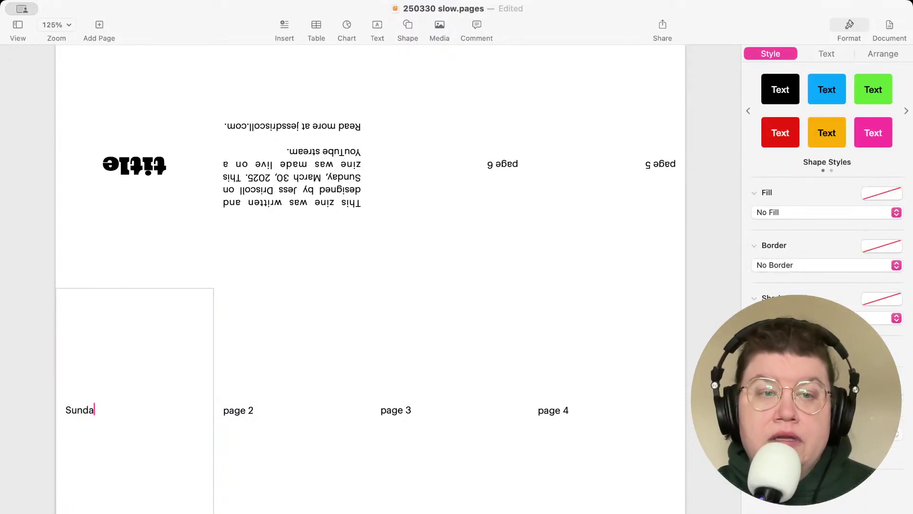
{"action": "type", "text": "y in t"}
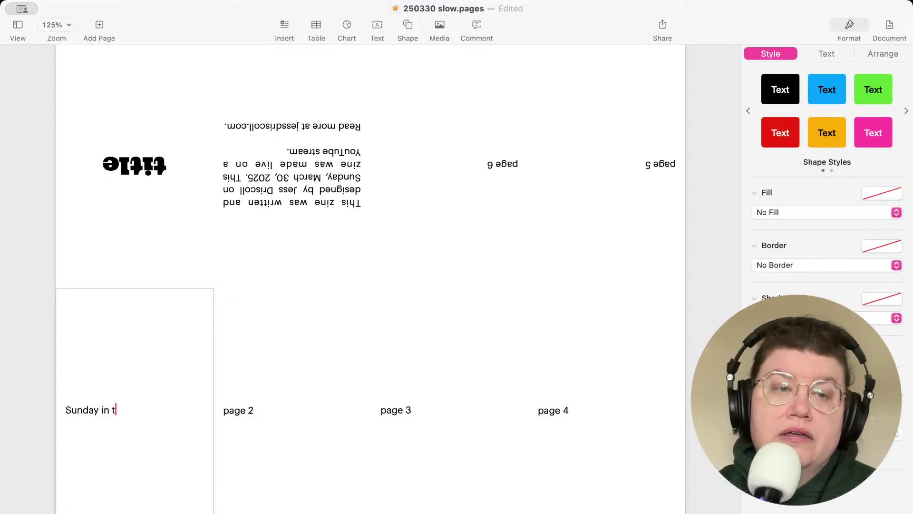
{"action": "type", "text": "he Park with Ga"}
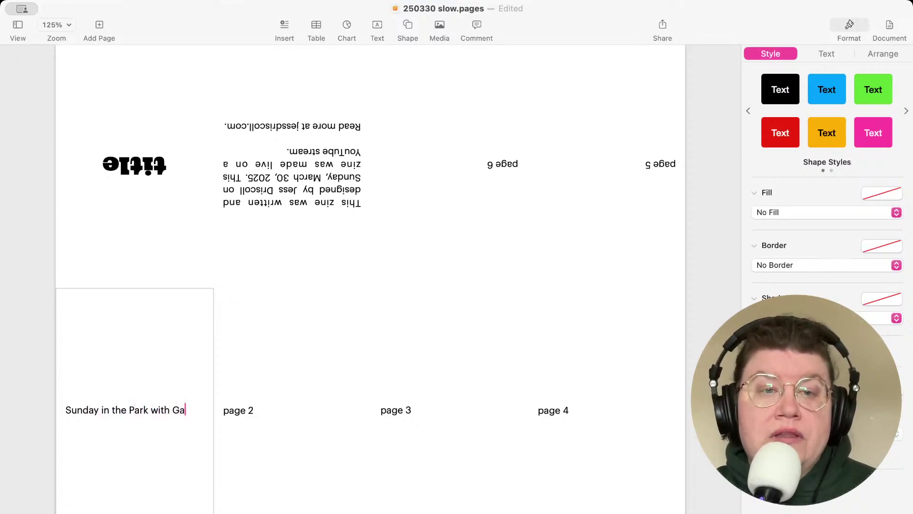
{"action": "key", "text": "BackSpace"}
{"action": "type", "text": "eo"}
{"action": "key", "text": "BackSpace"}
{"action": "type", "text": "orge"}
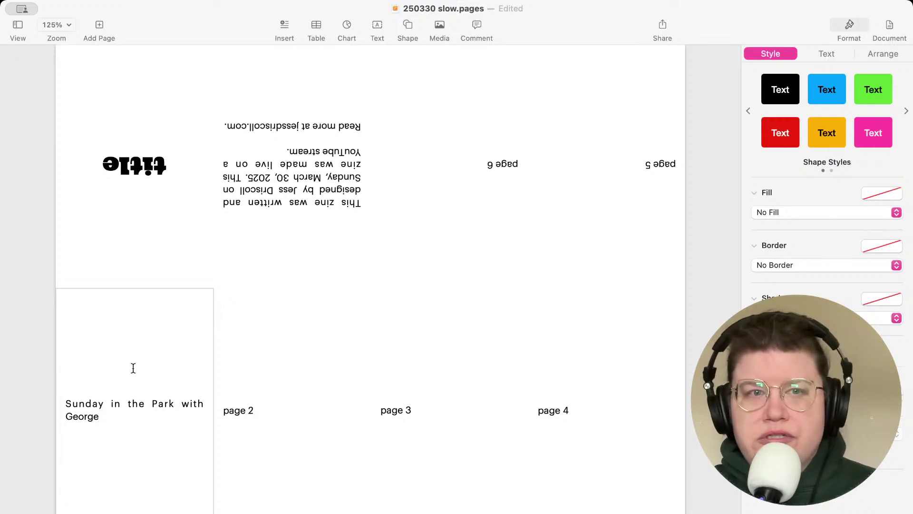
Add a new line to the page 1 text reading "Sunday! Sunday! Sunday!"
{"action": "key", "text": "Return"}
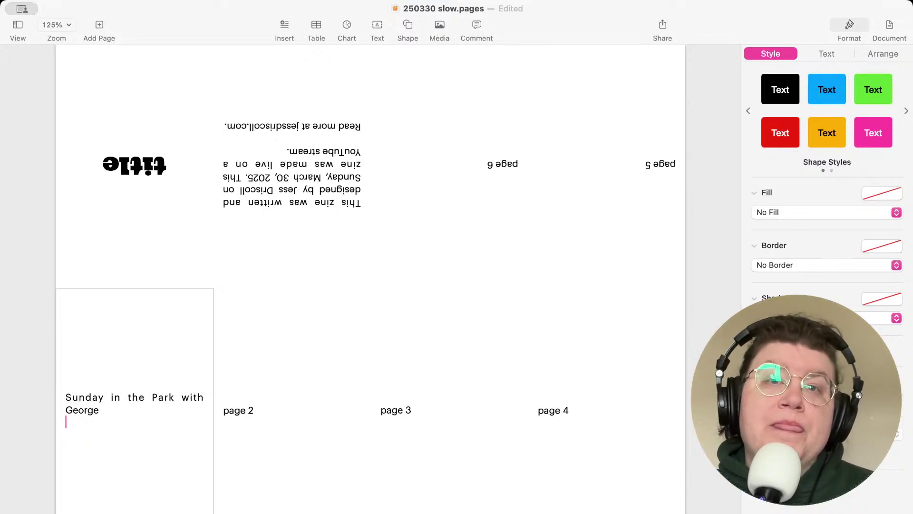
{"action": "type", "text": "Sunday! "}
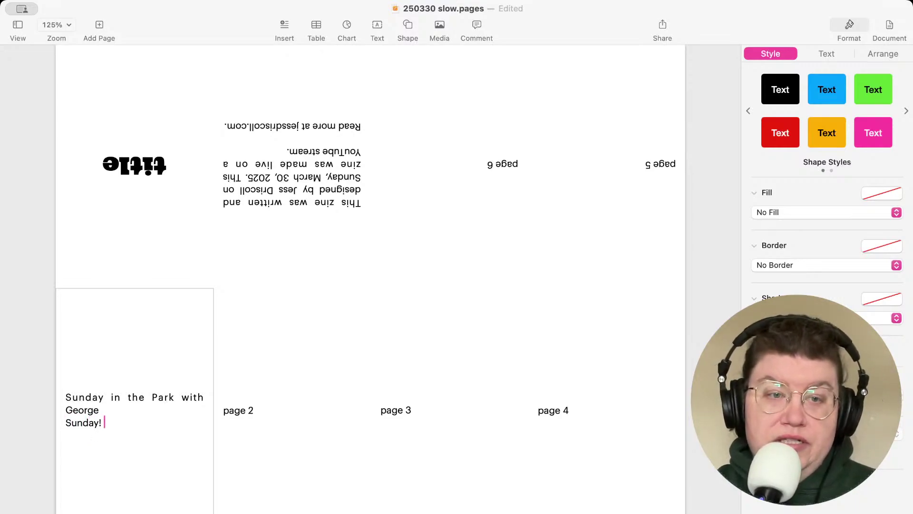
{"action": "type", "text": "Sunday! Sunday!"}
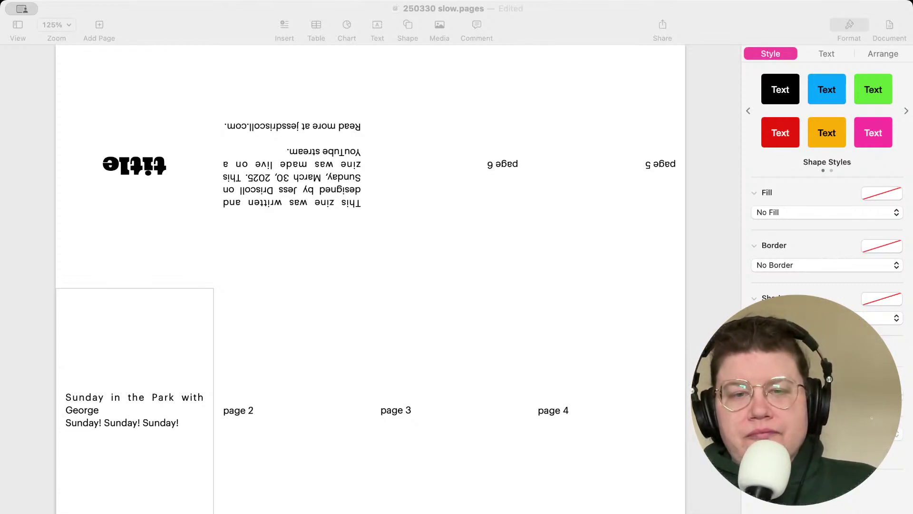
Add a new line to the page 1 text reading "Sunday roast: beef, potatoes, broccoli"
{"action": "left_click", "coordinate": [162, 433]}
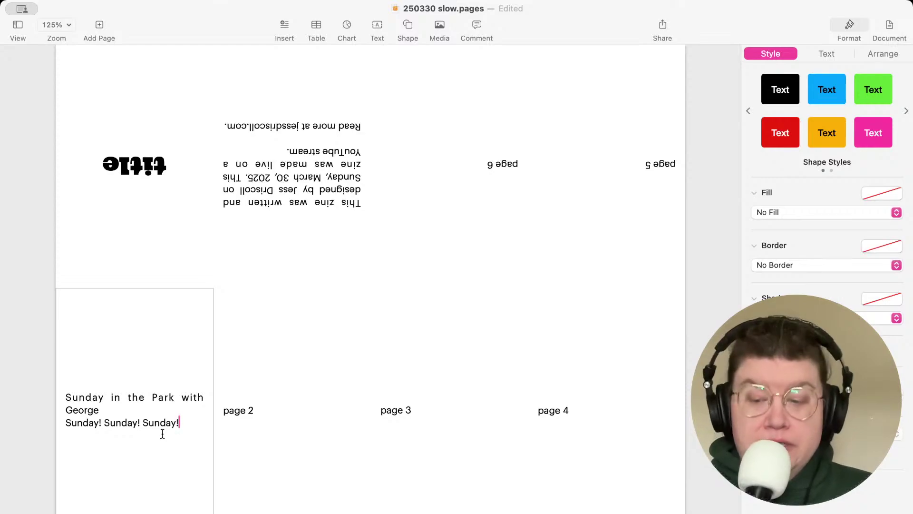
{"action": "key", "text": "Return"}
{"action": "type", "text": "Sunday ro"}
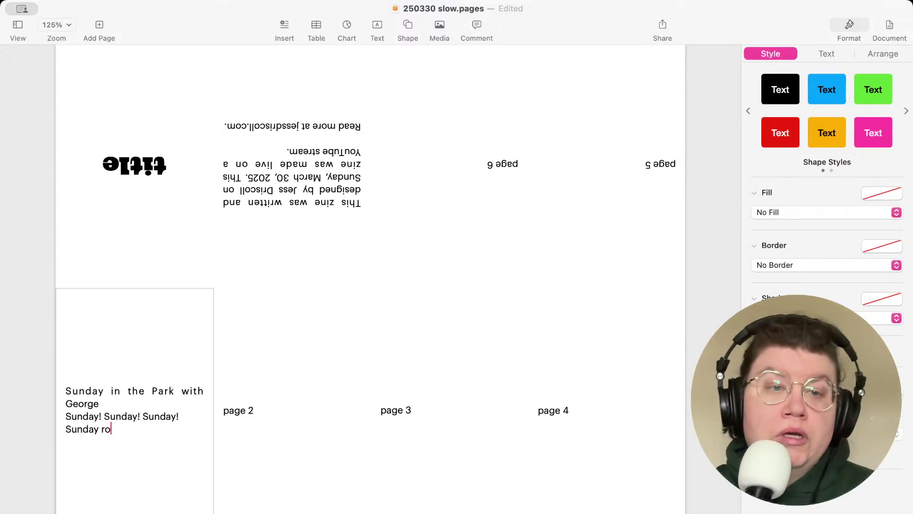
{"action": "type", "text": "ast"}
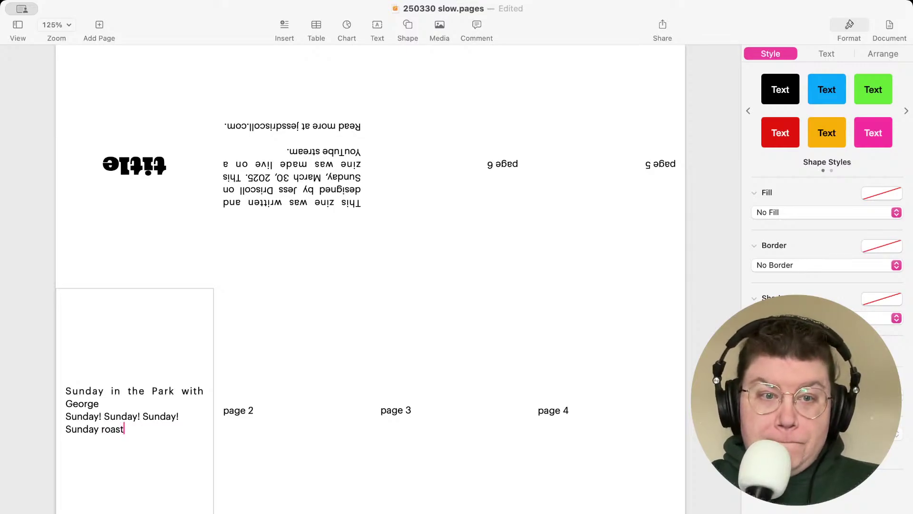
{"action": "type", "text": ": bee"}
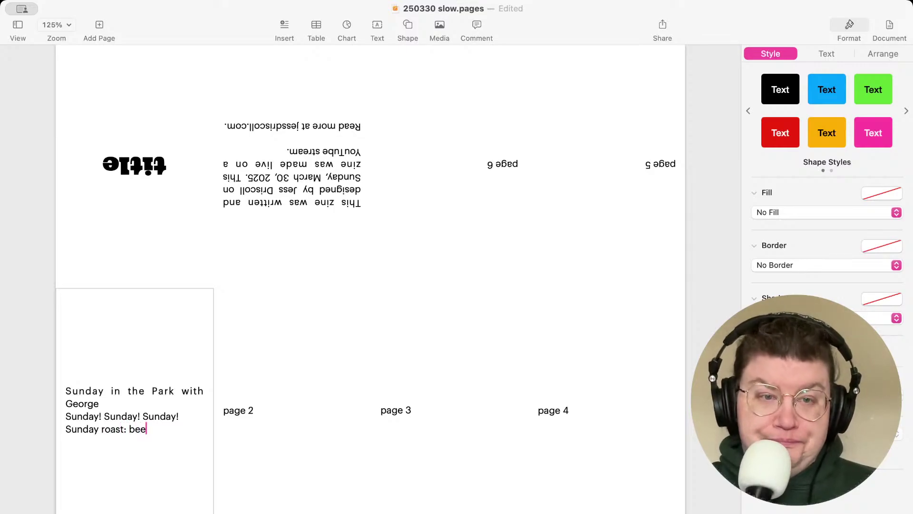
{"action": "type", "text": "f, po"}
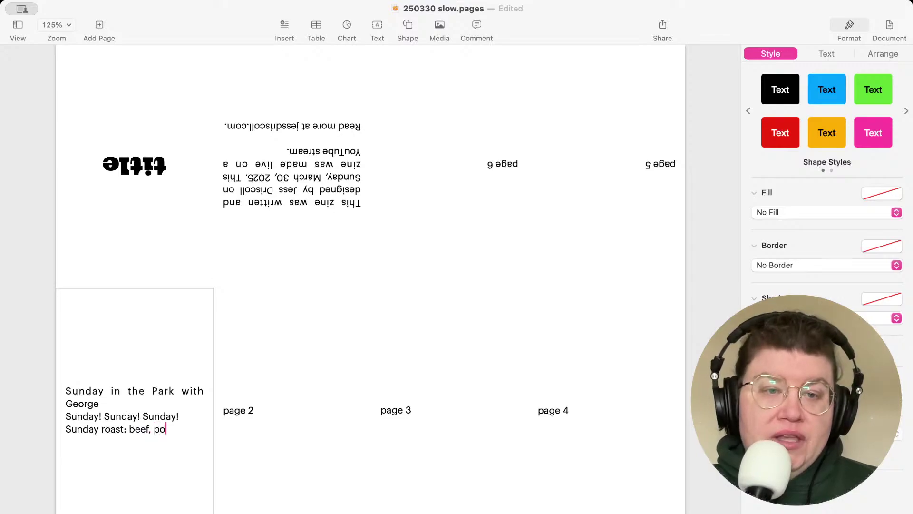
{"action": "type", "text": "tatoes,"}
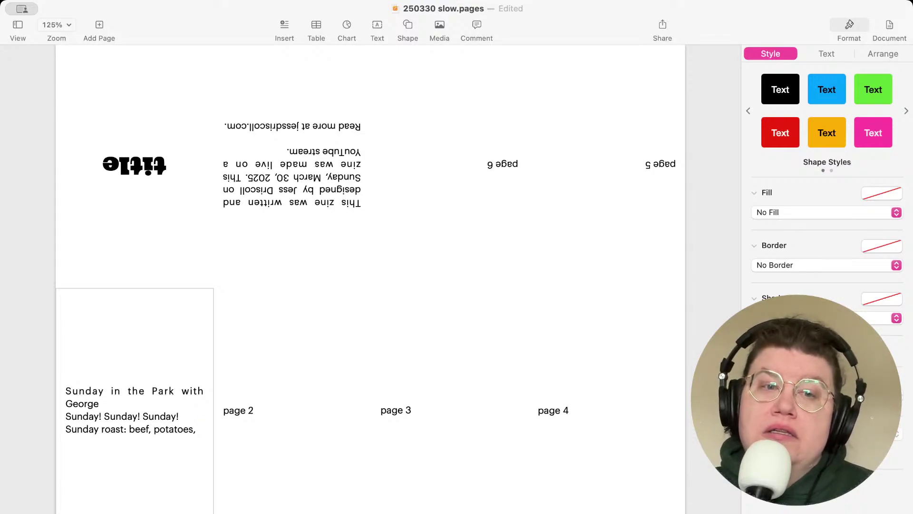
{"action": "type", "text": "brocc"}
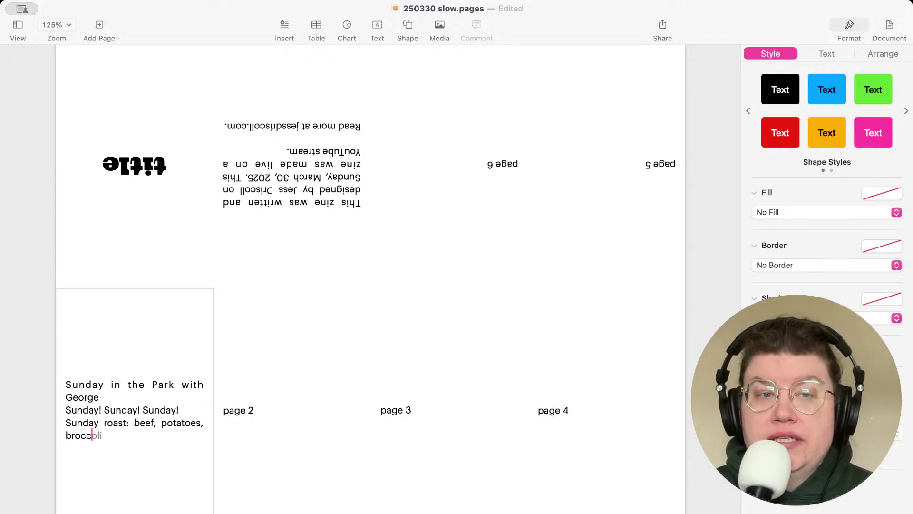
{"action": "type", "text": "oli"}
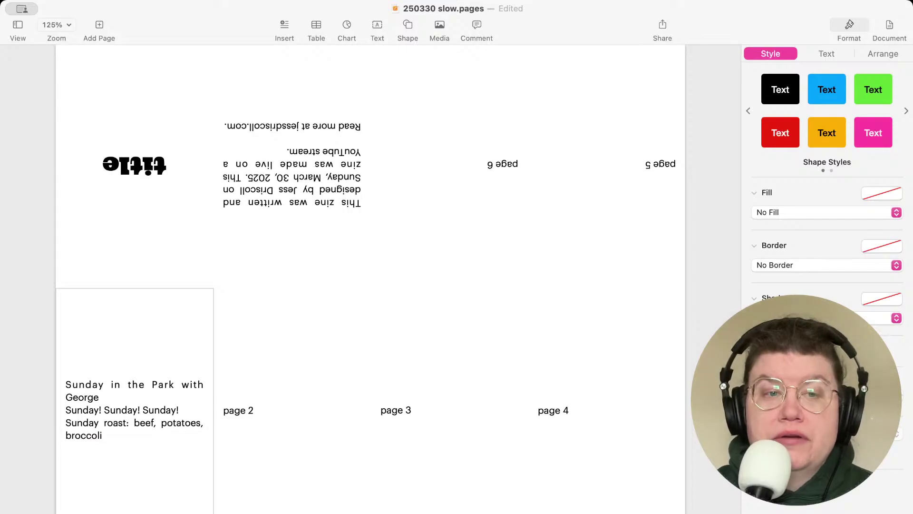
Extend the Sunday roast line with ", Brussels, Yorkshire pudding" and save the document
{"action": "key", "text": "BackSpace"}
{"action": "type", "text": ", Bruss"}
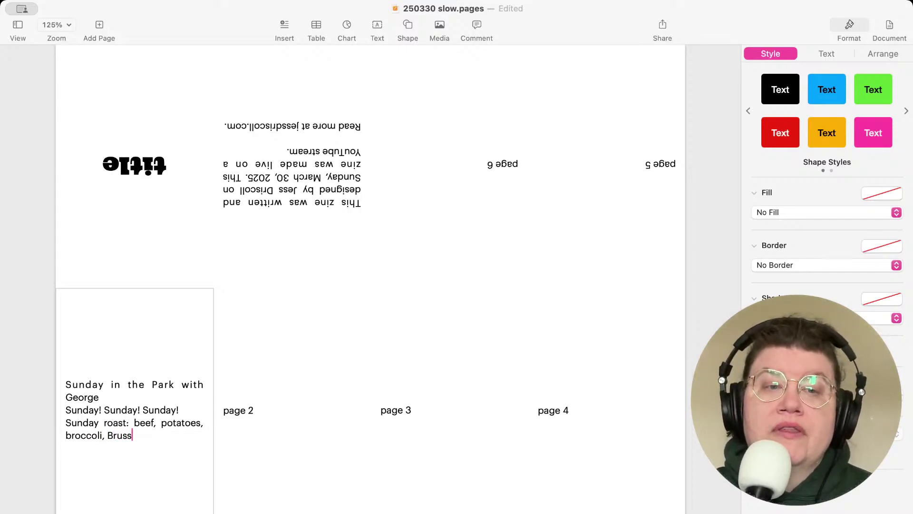
{"action": "type", "text": "els, "}
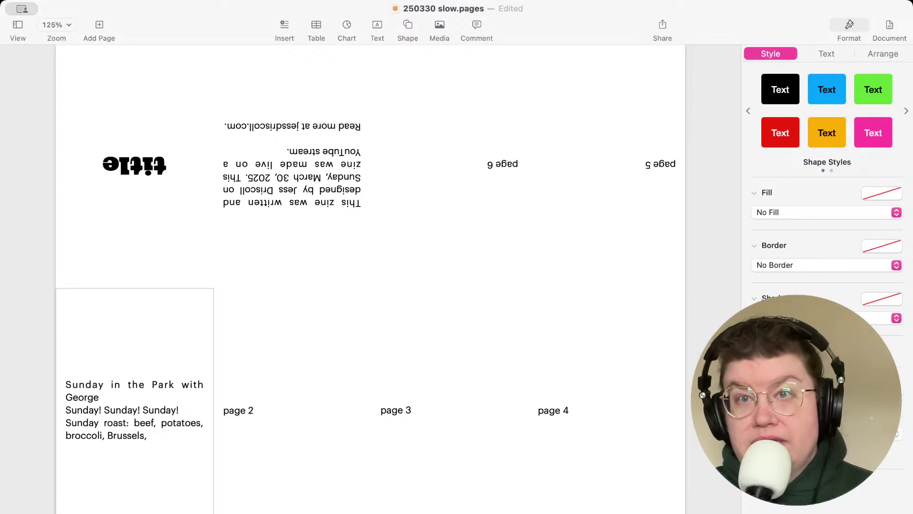
{"action": "type", "text": "Yorks"}
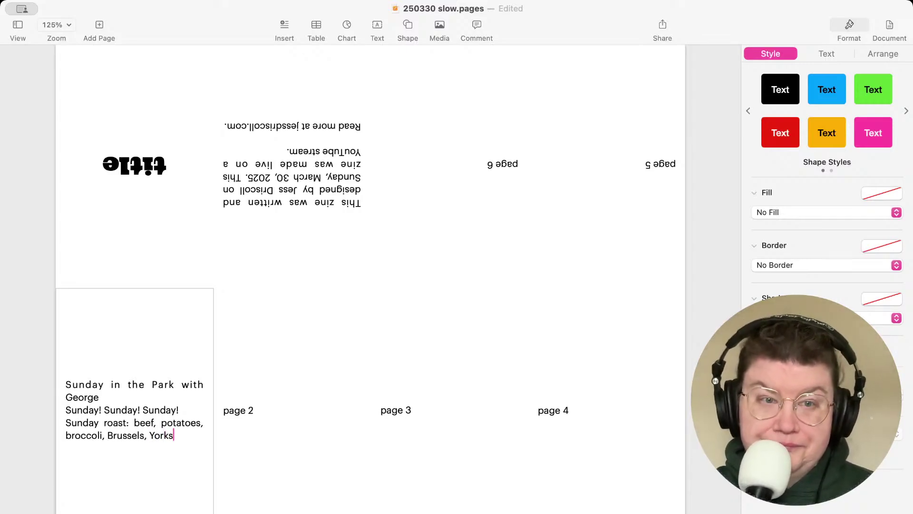
{"action": "type", "text": "hire"}
{"action": "type", "text": "pudding"}
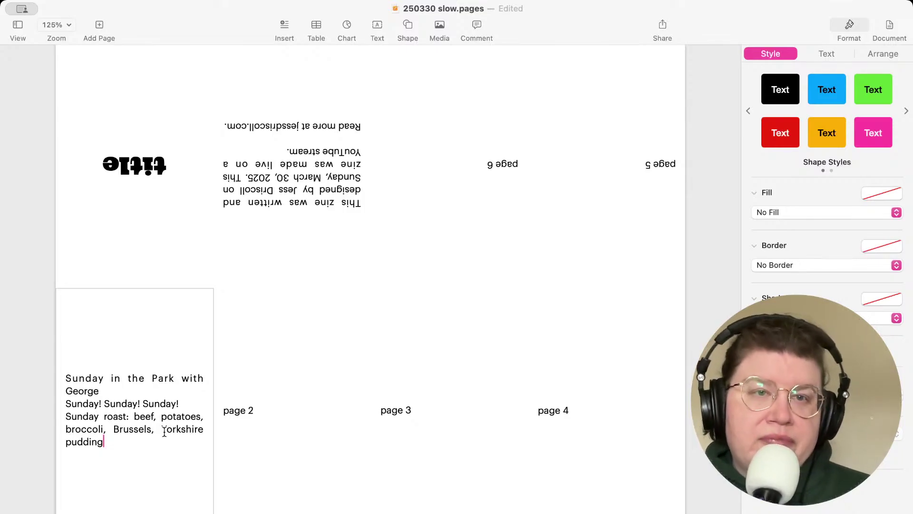
{"action": "key", "text": "super+s"}
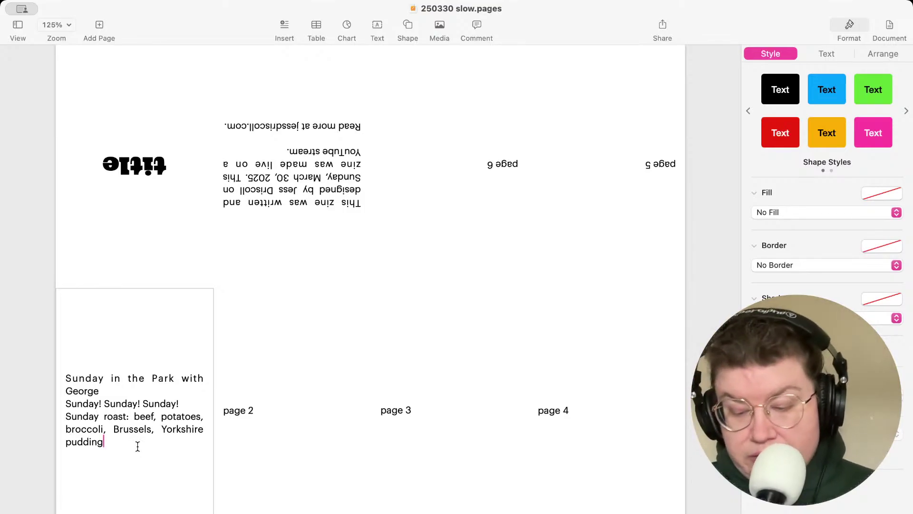
Add a new line to the page 1 text reading "Sunday school"
{"action": "key", "text": "Return"}
{"action": "type", "text": "Sc\\\\\\"}
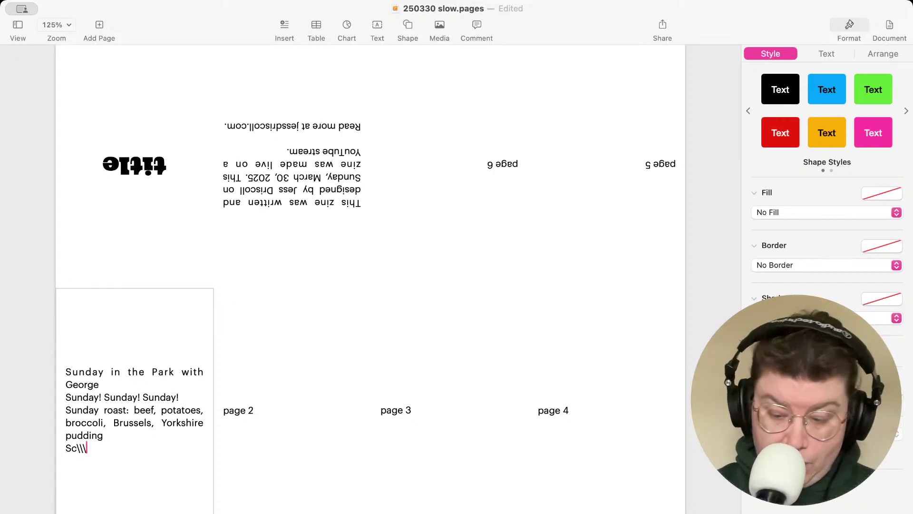
{"action": "key", "text": "BackSpace"}
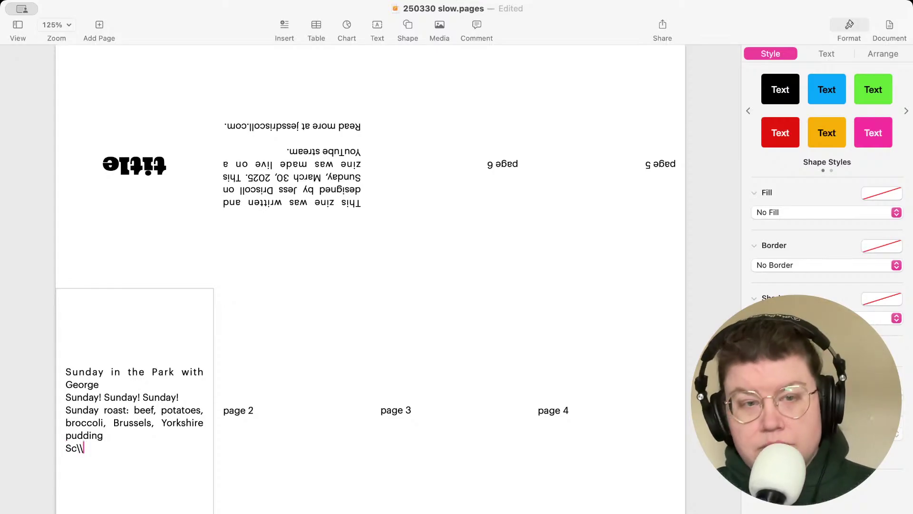
{"action": "key", "text": "BackSpace"}
{"action": "type", "text": "und"}
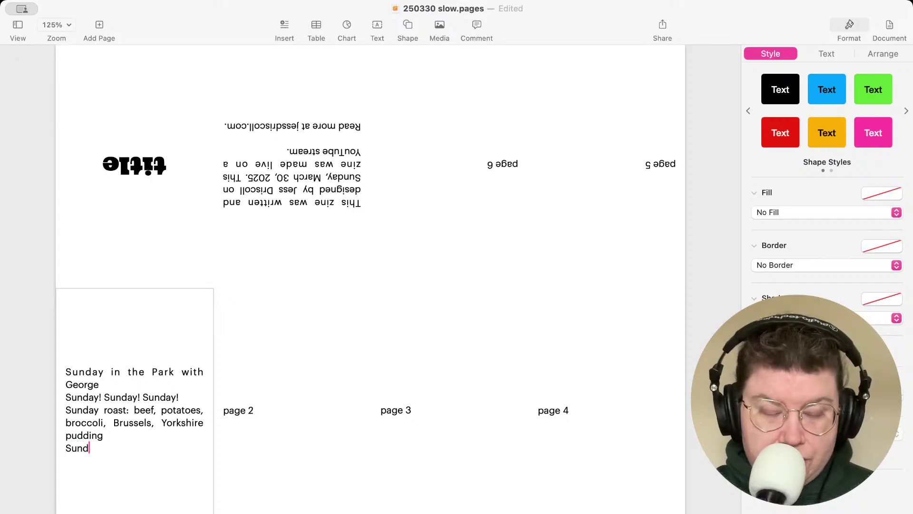
{"action": "type", "text": "ay school"}
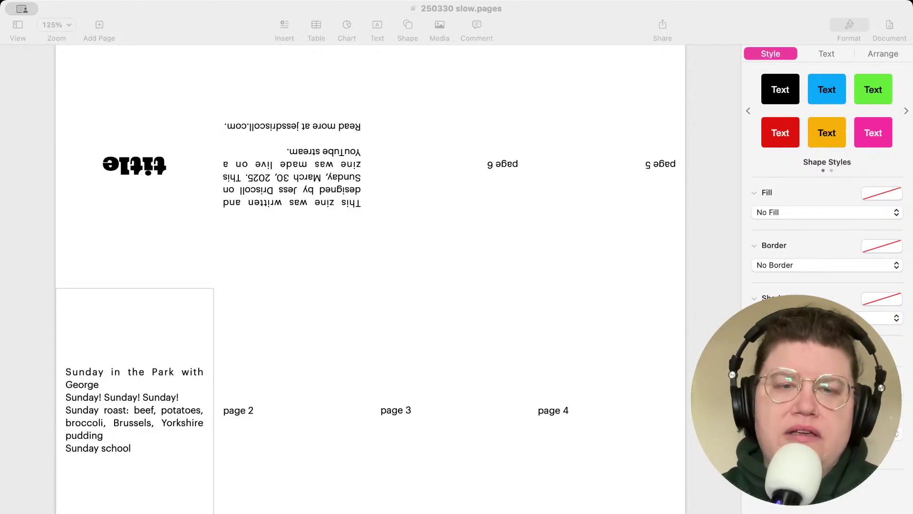
Add the lines "Sunday matinee" and "day of rest" to the end of the page 1 text and save the document
{"action": "key", "text": "super+Tab"}
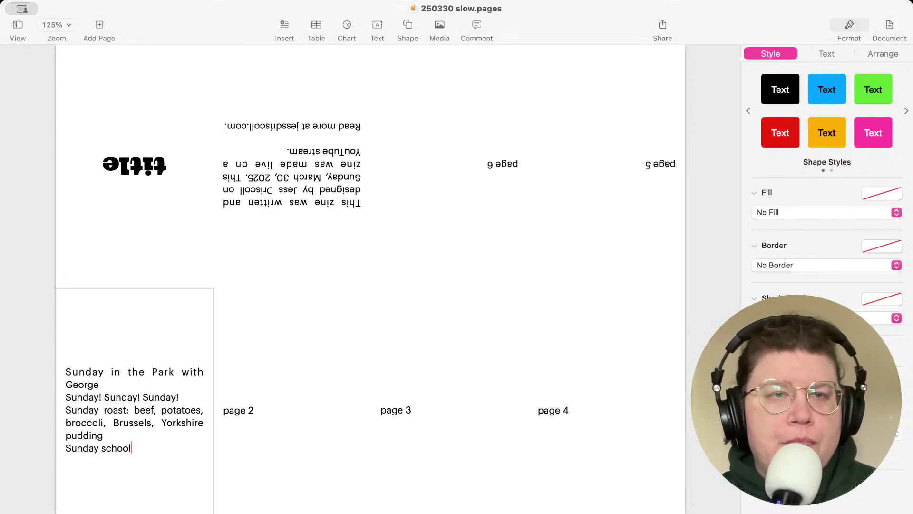
{"action": "key", "text": "Return"}
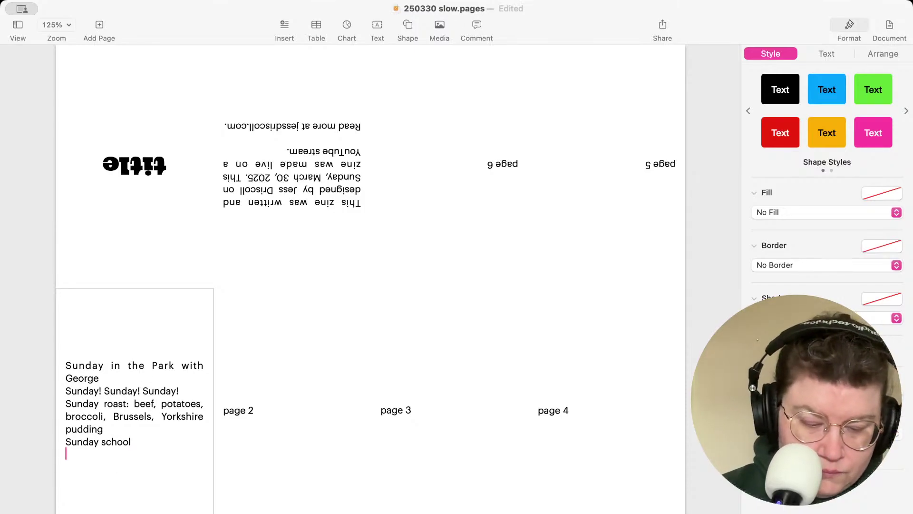
{"action": "type", "text": "Sunday matinee"}
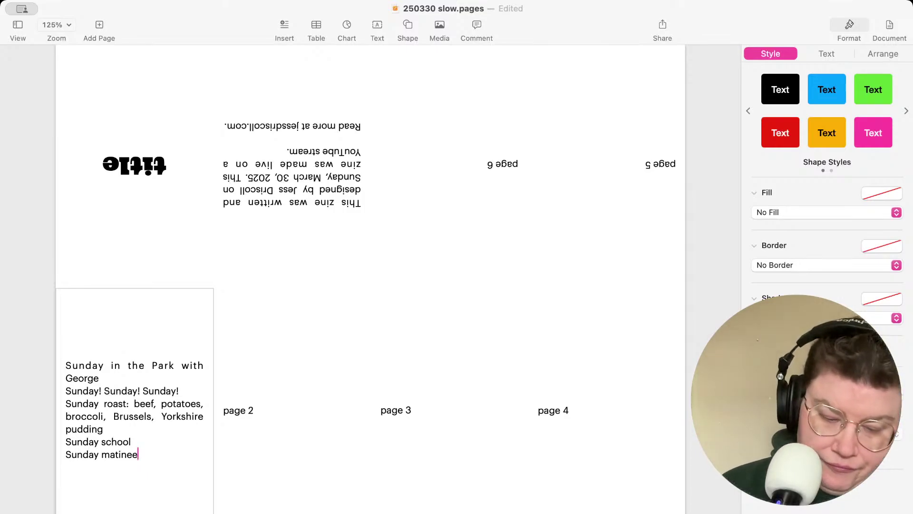
{"action": "key", "text": "Return"}
{"action": "type", "text": "day of rest"}
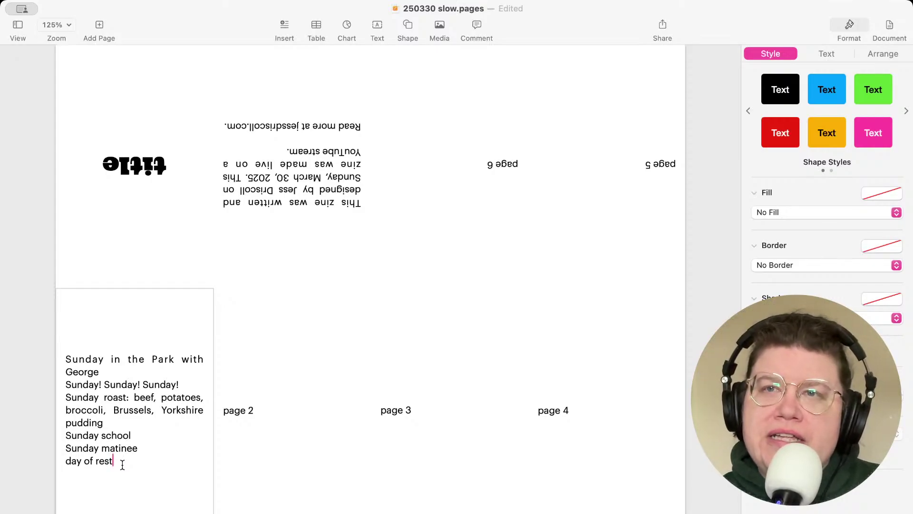
{"action": "key", "text": "super+s"}
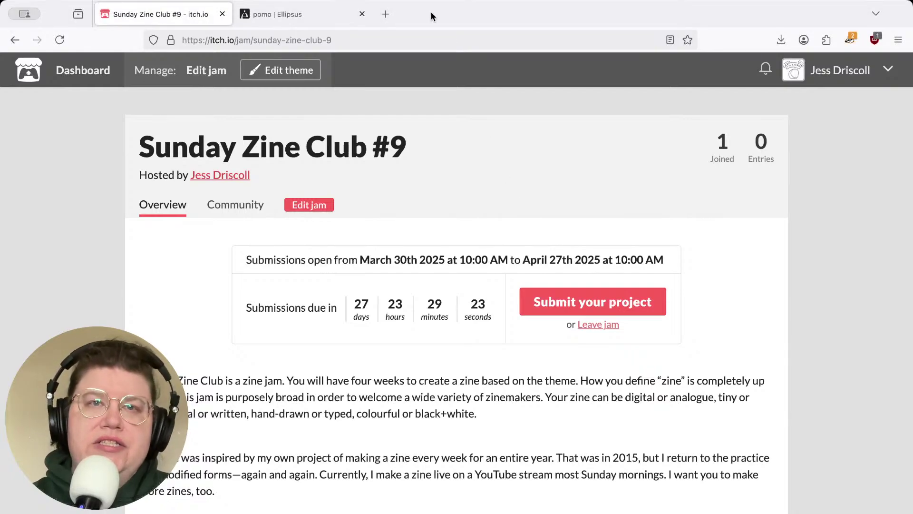
Search the web for "sunday's child poem" in a new Firefox tab
{"action": "left_click", "coordinate": [387, 14]}
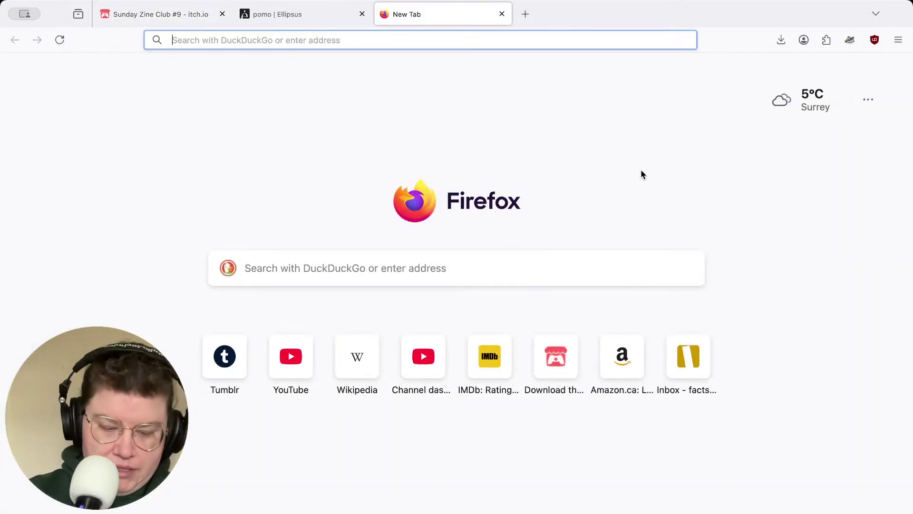
{"action": "type", "text": "sunday's"}
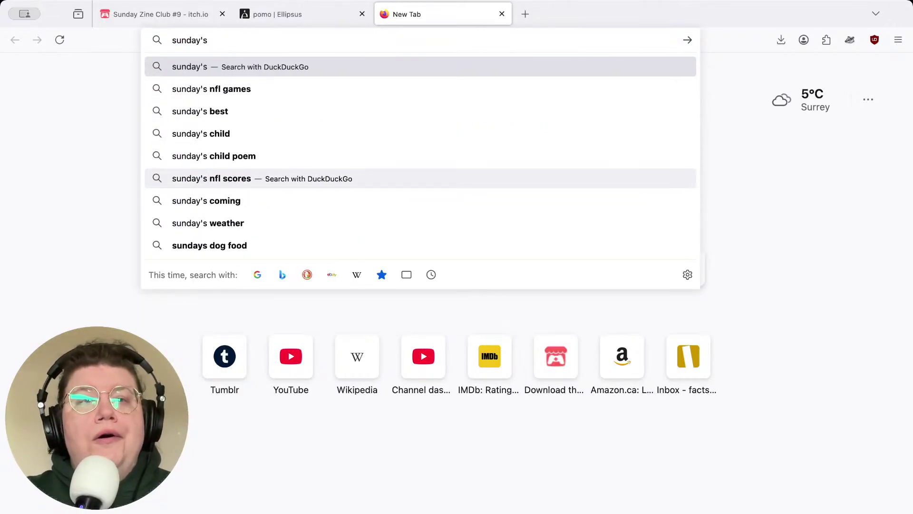
{"action": "type", "text": " child"}
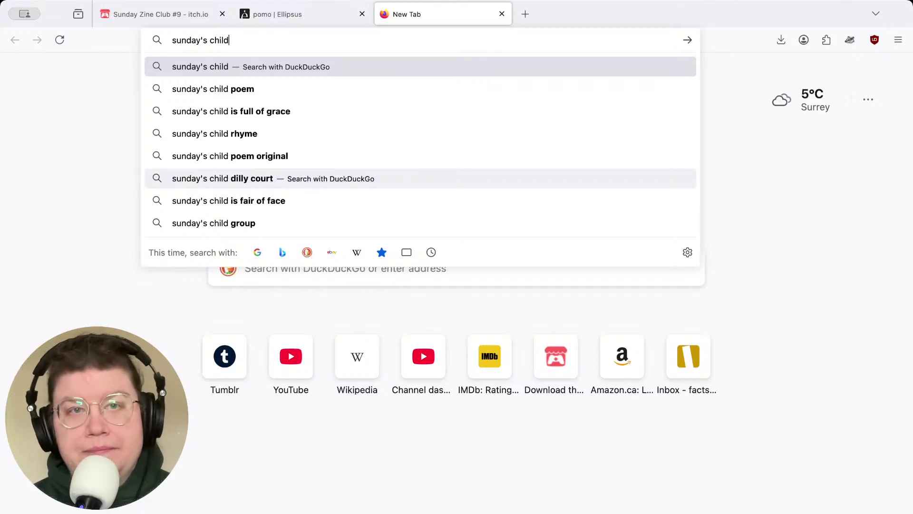
{"action": "key", "text": "Down"}
{"action": "key", "text": "Return"}
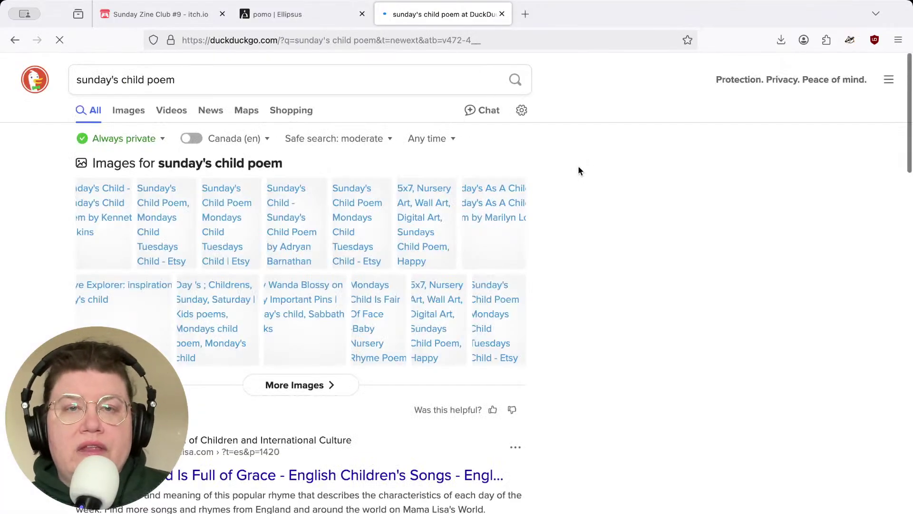
Open the Mama Lisa's World result "Sunday's Child Is Full of Grace" and read the nursery rhyme
{"action": "scroll", "coordinate": [611, 221], "scroll_direction": "down", "scroll_amount": 5}
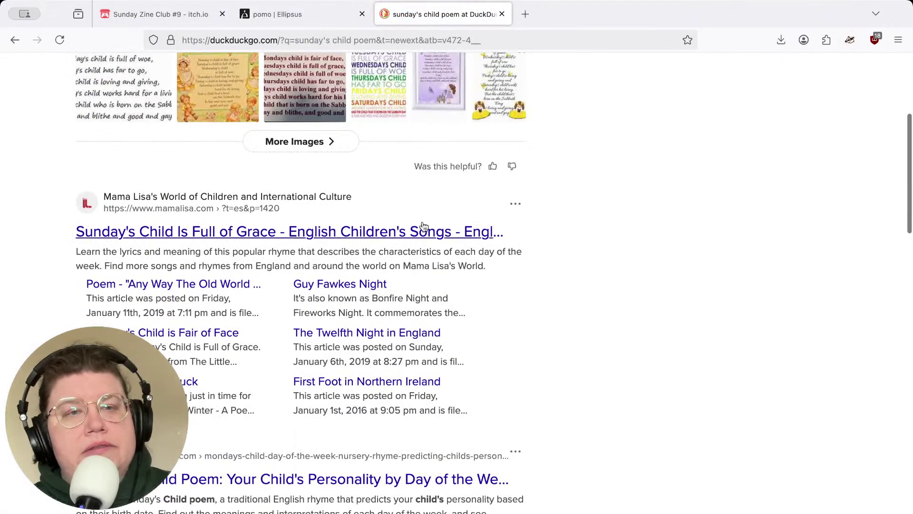
{"action": "left_click", "coordinate": [176, 233]}
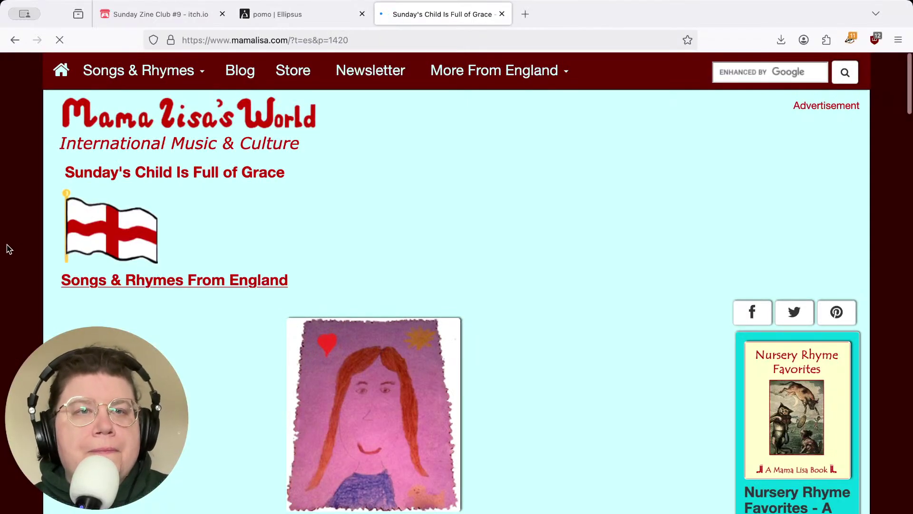
{"action": "scroll", "coordinate": [8, 248], "scroll_direction": "down", "scroll_amount": 10}
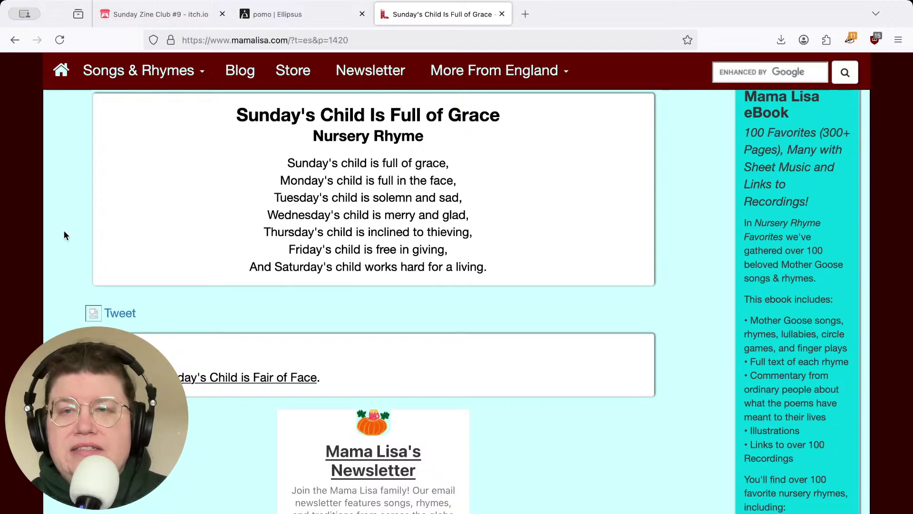
{"action": "scroll", "coordinate": [63, 230], "scroll_direction": "up", "scroll_amount": 5}
{"action": "scroll", "coordinate": [64, 231], "scroll_direction": "up", "scroll_amount": 3}
{"action": "scroll", "coordinate": [64, 231], "scroll_direction": "down", "scroll_amount": 5}
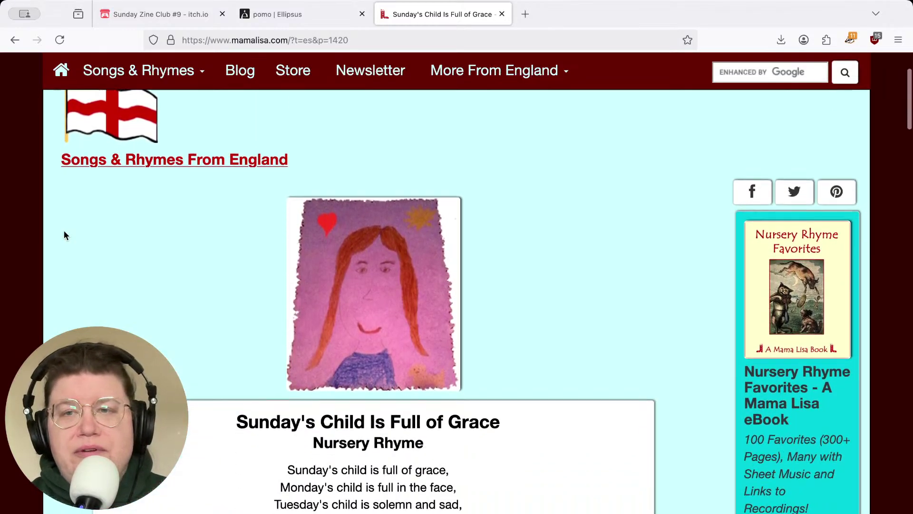
{"action": "scroll", "coordinate": [64, 230], "scroll_direction": "down", "scroll_amount": 1}
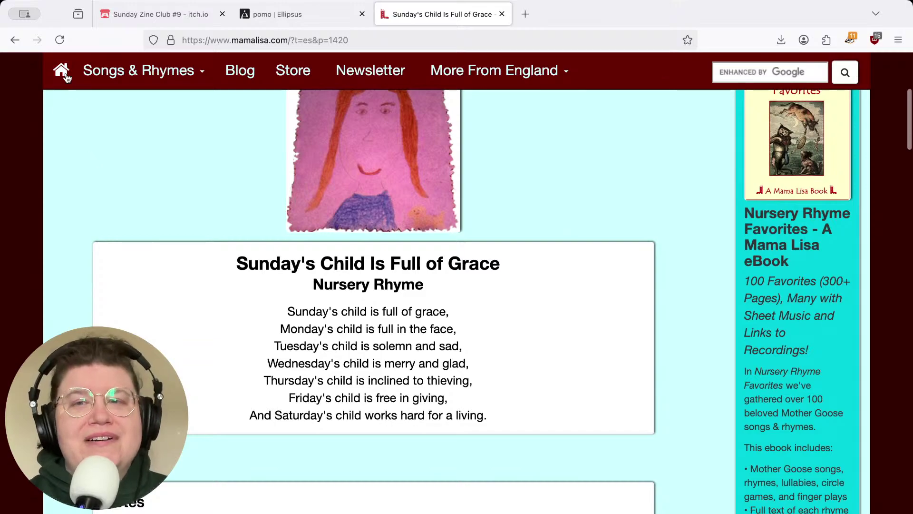
Return to the search results and open the "Sunday's Child" poem on All Poetry
{"action": "left_click", "coordinate": [14, 40]}
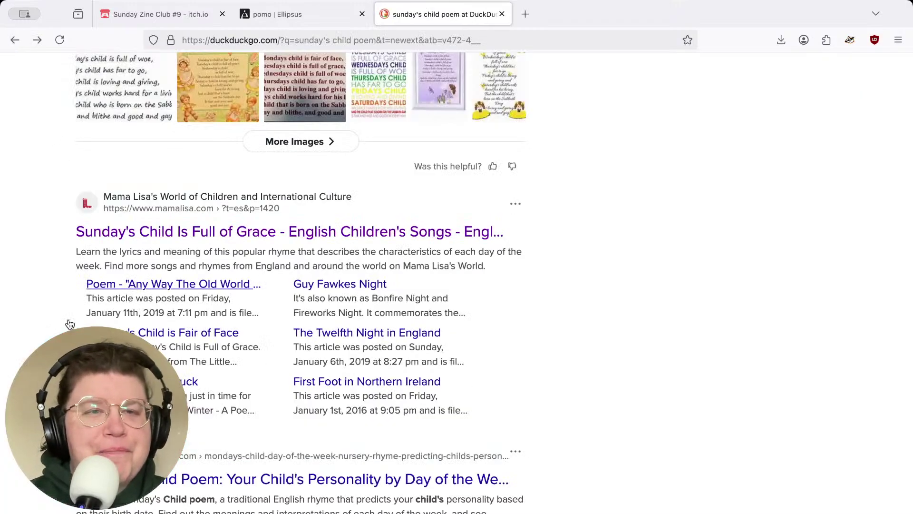
{"action": "scroll", "coordinate": [41, 323], "scroll_direction": "down", "scroll_amount": 5}
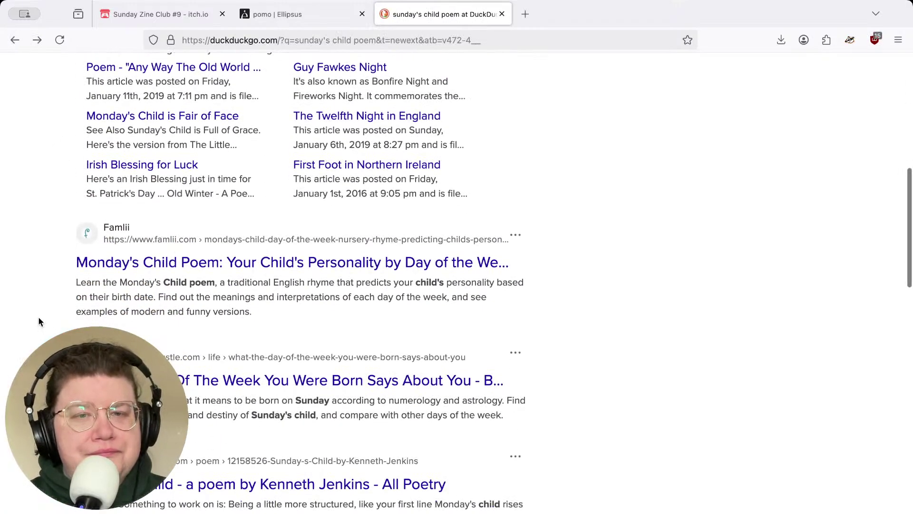
{"action": "scroll", "coordinate": [40, 321], "scroll_direction": "down", "scroll_amount": 3}
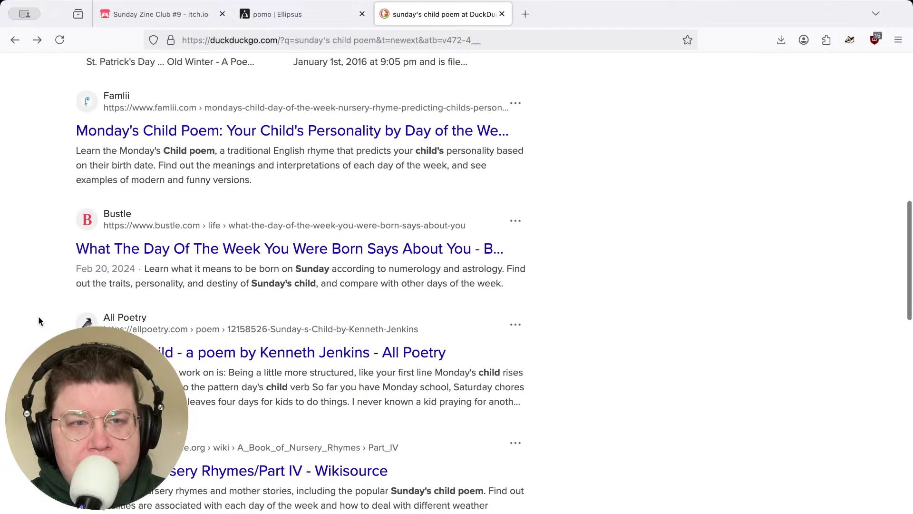
{"action": "left_click", "coordinate": [257, 353]}
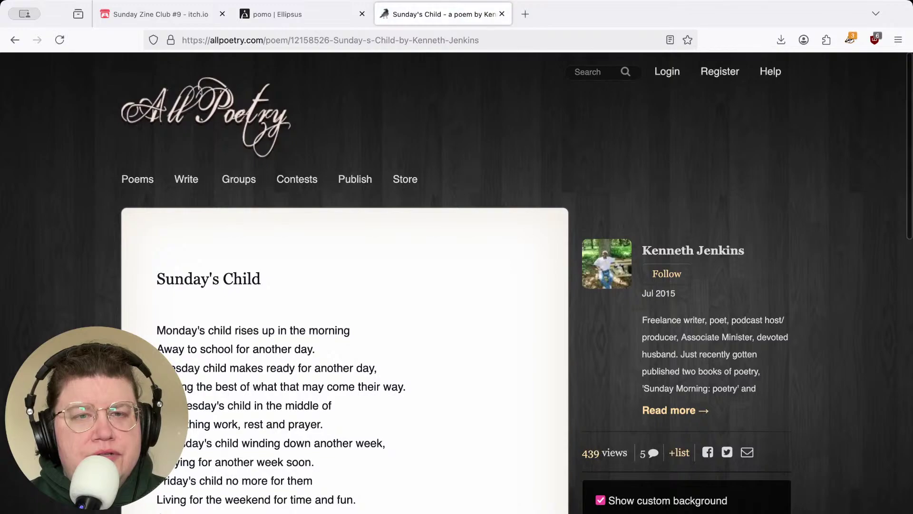
Read the "Sunday's Child" poem on All Poetry, and open the Famlii search result about the Monday's Child poem
{"action": "scroll", "coordinate": [457, 286], "scroll_direction": "down", "scroll_amount": 3}
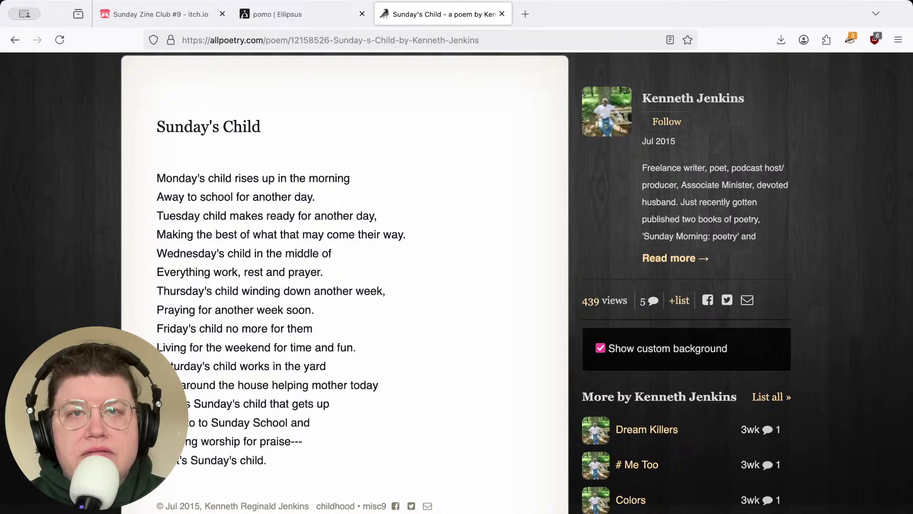
{"action": "left_click", "coordinate": [15, 40]}
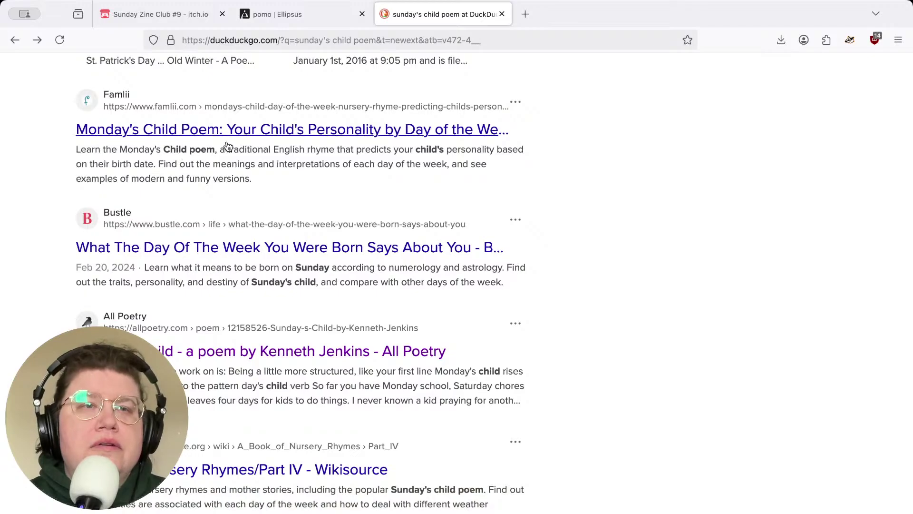
{"action": "left_click", "coordinate": [238, 133]}
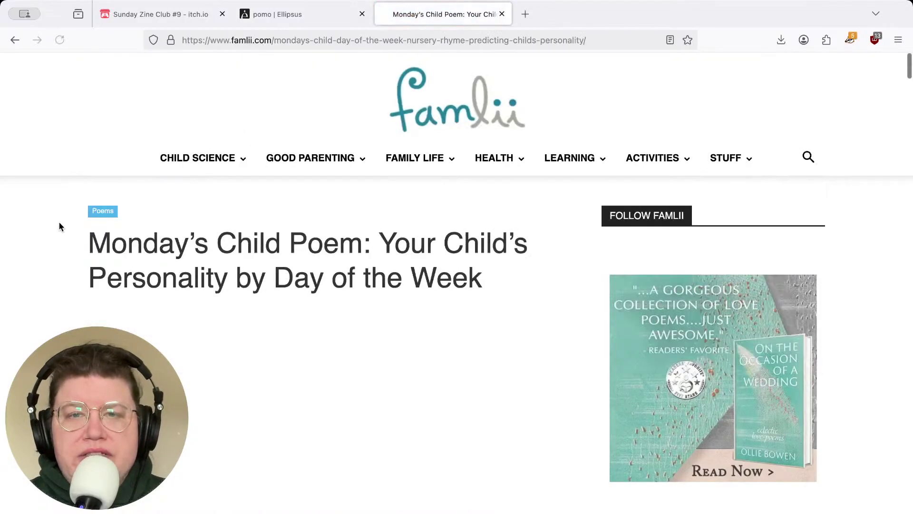
Read the Monday's Child nursery rhyme on the Famlii page and skim its interpretations for each day
{"action": "scroll", "coordinate": [59, 222], "scroll_direction": "down", "scroll_amount": 5}
{"action": "scroll", "coordinate": [59, 222], "scroll_direction": "down", "scroll_amount": 10}
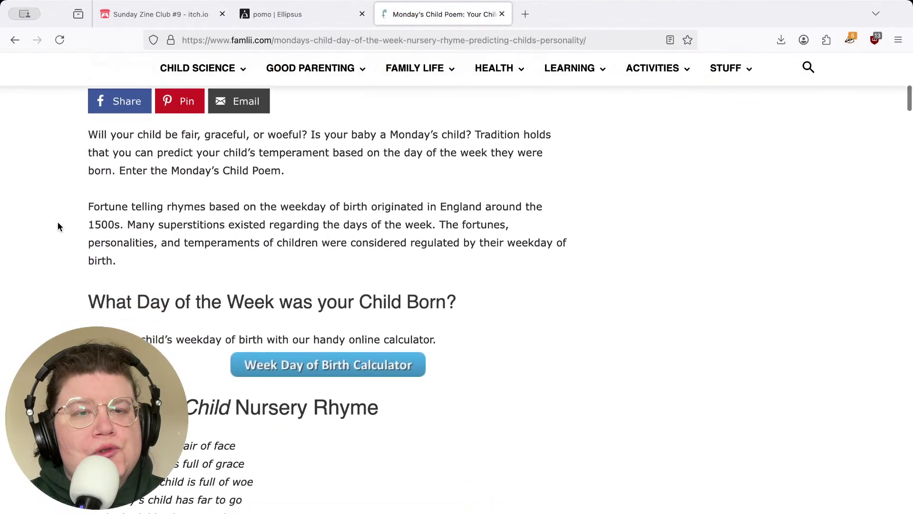
{"action": "scroll", "coordinate": [58, 222], "scroll_direction": "down", "scroll_amount": 2}
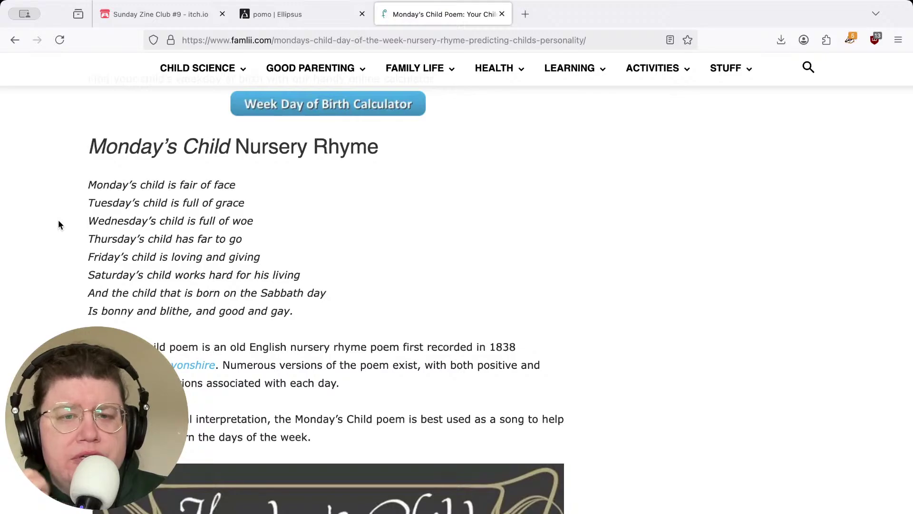
{"action": "scroll", "coordinate": [59, 223], "scroll_direction": "up", "scroll_amount": 2}
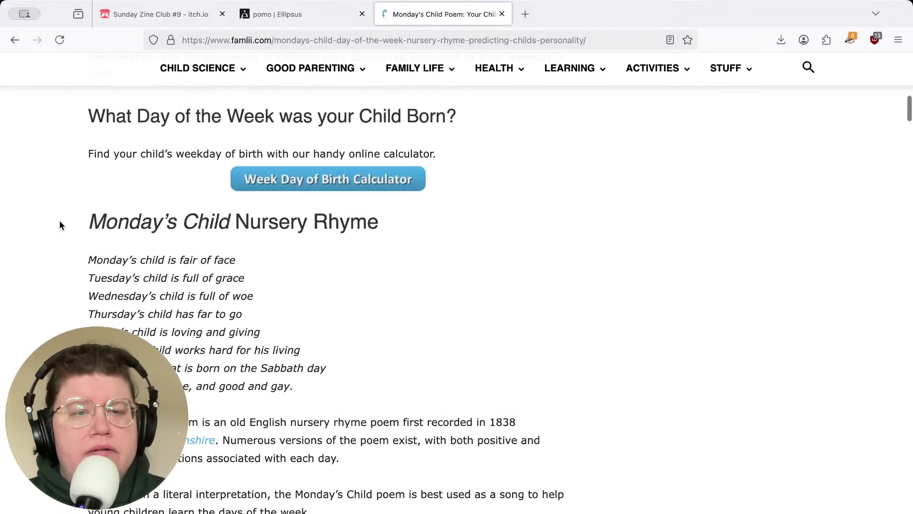
{"action": "scroll", "coordinate": [61, 224], "scroll_direction": "down", "scroll_amount": 8}
{"action": "scroll", "coordinate": [60, 225], "scroll_direction": "down", "scroll_amount": 10}
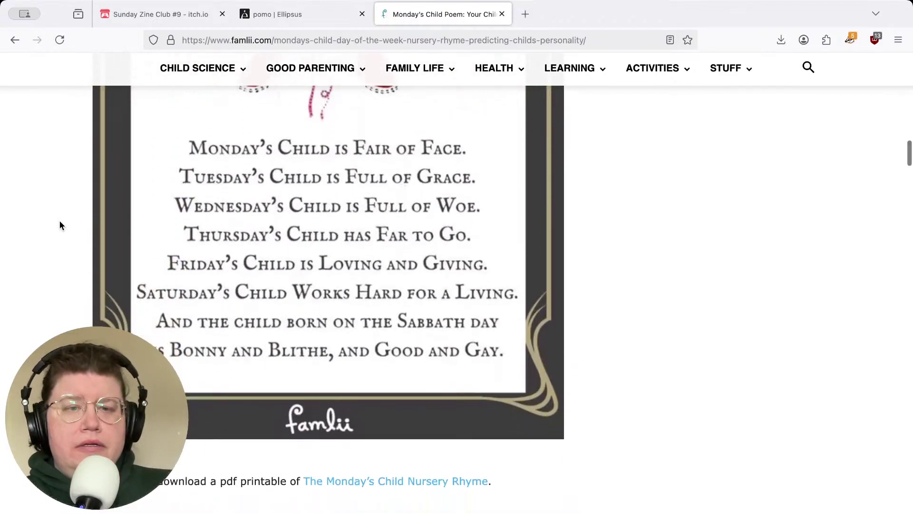
{"action": "scroll", "coordinate": [60, 224], "scroll_direction": "down", "scroll_amount": 3}
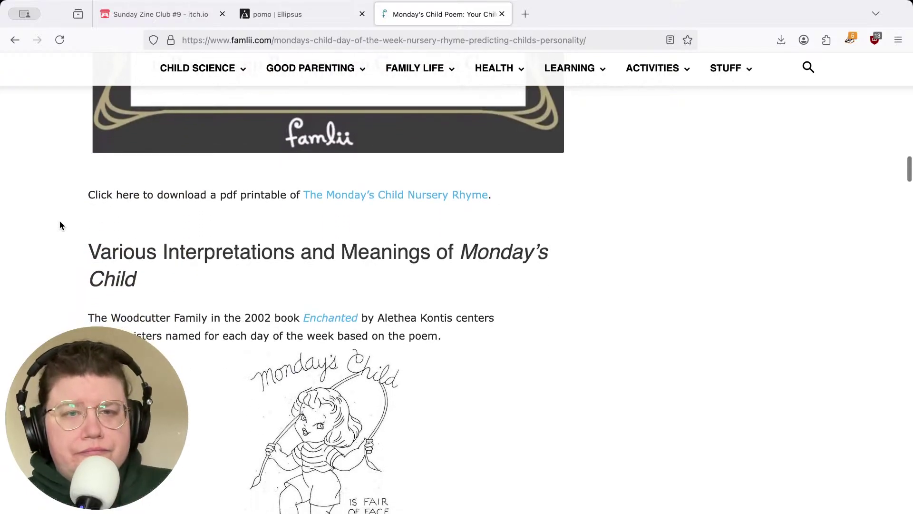
{"action": "scroll", "coordinate": [59, 223], "scroll_direction": "down", "scroll_amount": 7}
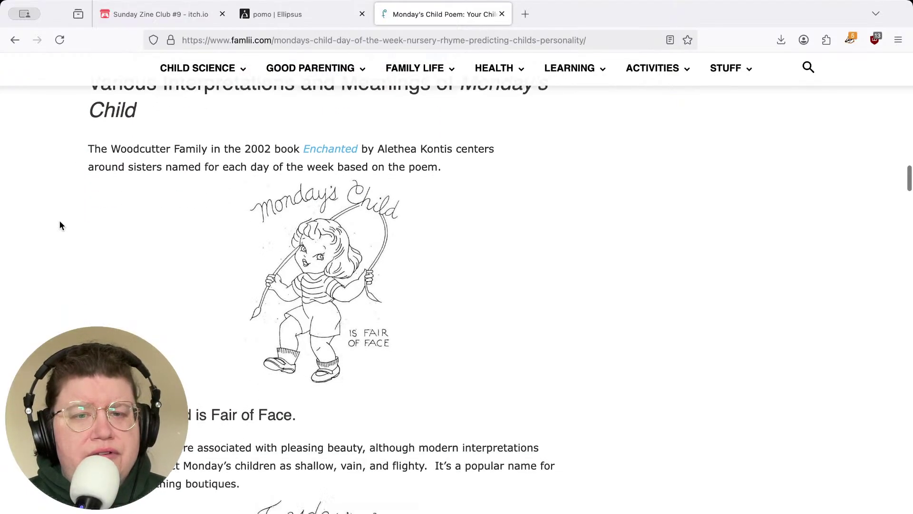
{"action": "scroll", "coordinate": [59, 224], "scroll_direction": "down", "scroll_amount": 1}
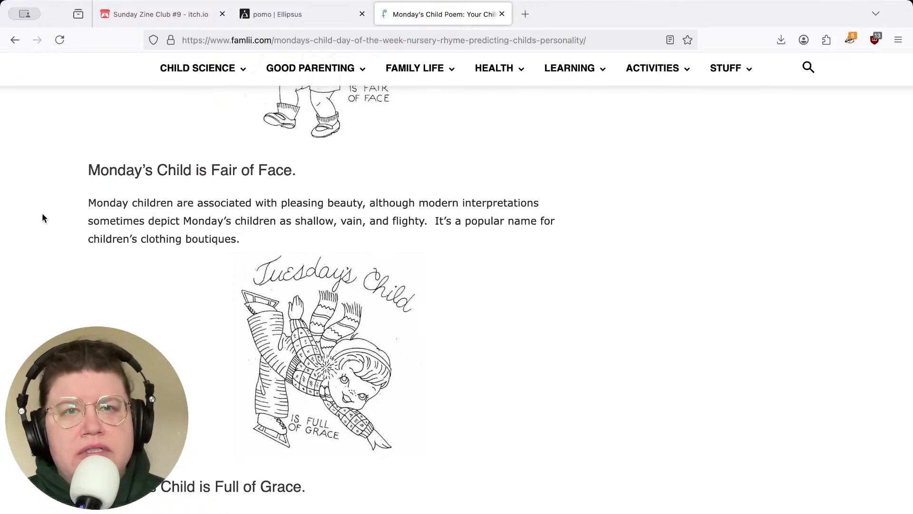
{"action": "scroll", "coordinate": [41, 217], "scroll_direction": "up", "scroll_amount": 10}
{"action": "scroll", "coordinate": [41, 218], "scroll_direction": "up", "scroll_amount": 10}
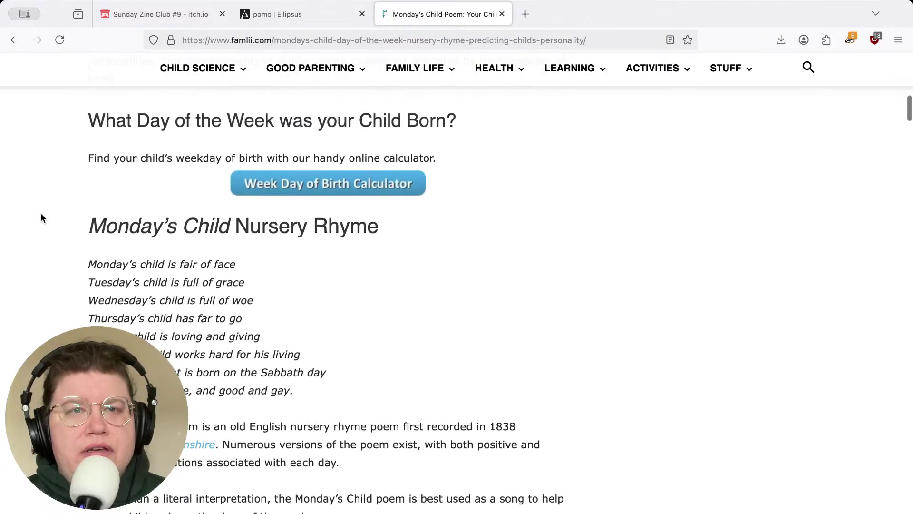
{"action": "scroll", "coordinate": [41, 218], "scroll_direction": "up", "scroll_amount": 2}
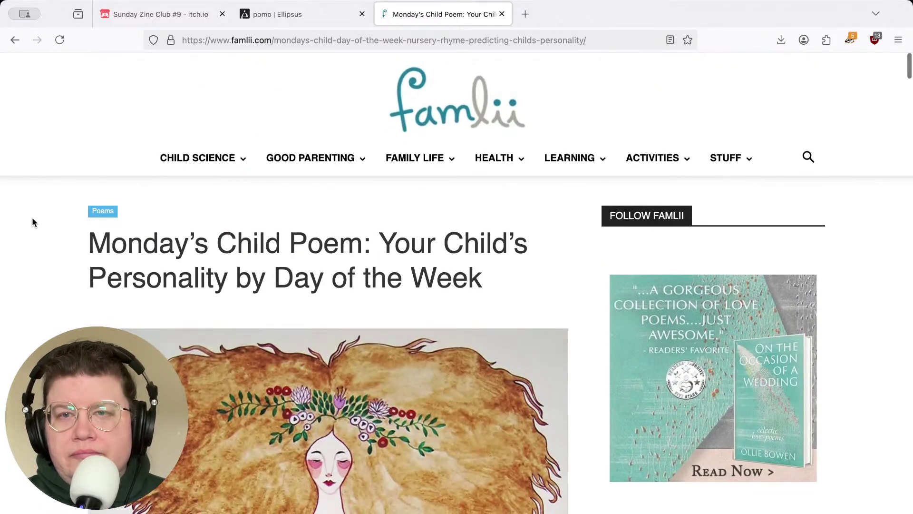
Return to the search results for "sunday's child poem" and look through the remaining listings and related searches
{"action": "left_click", "coordinate": [17, 41]}
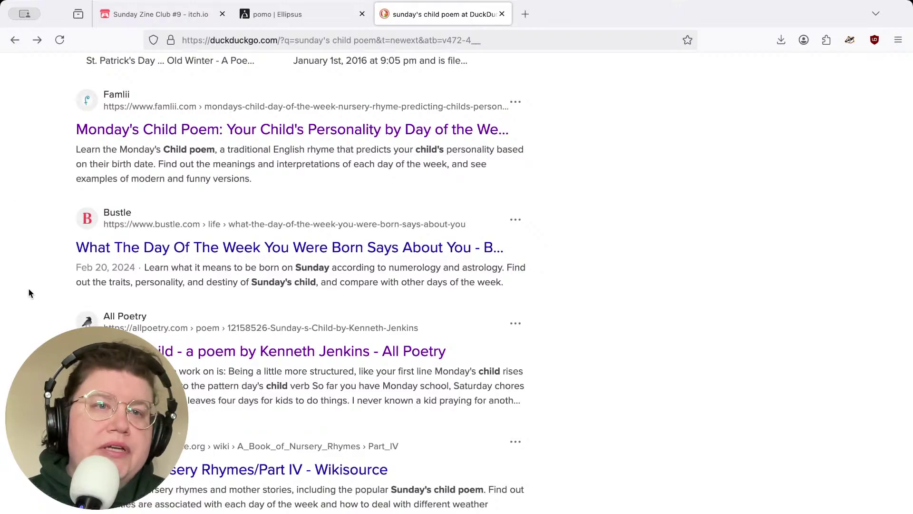
{"action": "scroll", "coordinate": [34, 276], "scroll_direction": "down", "scroll_amount": 2}
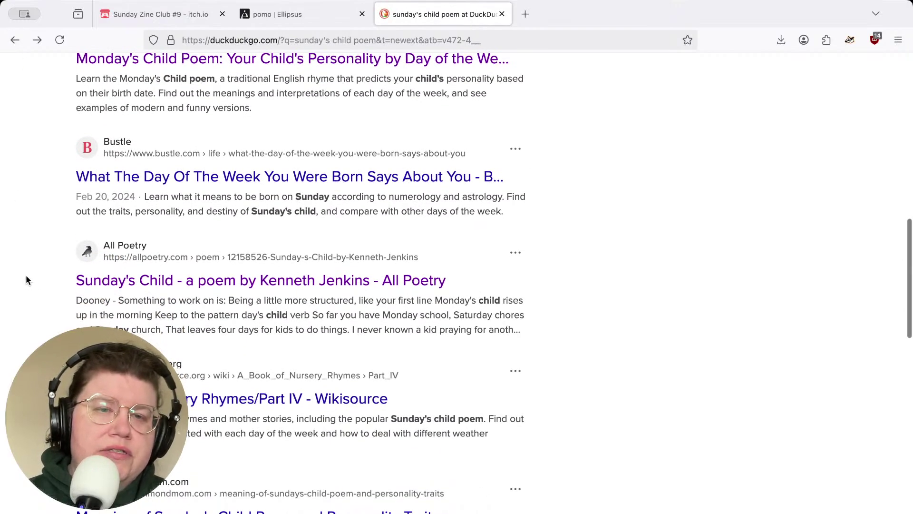
{"action": "scroll", "coordinate": [27, 280], "scroll_direction": "down", "scroll_amount": 3}
{"action": "scroll", "coordinate": [27, 280], "scroll_direction": "down", "scroll_amount": 1}
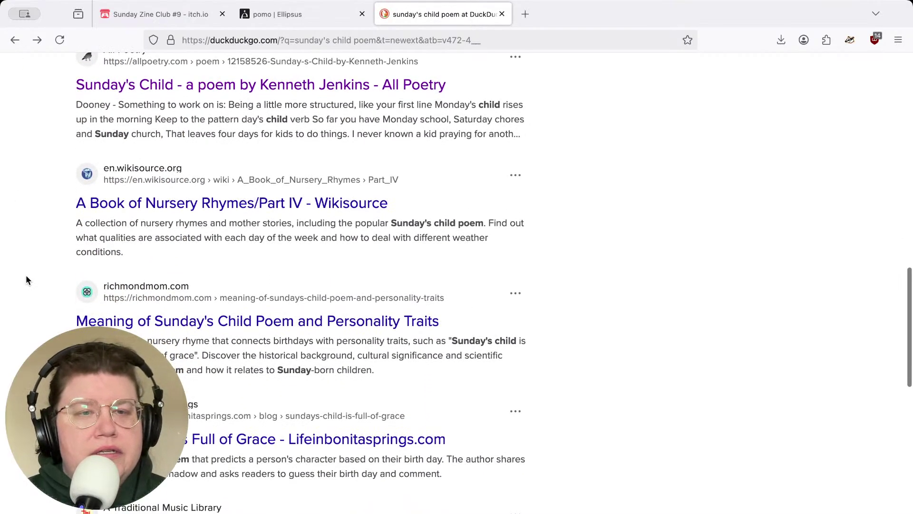
{"action": "scroll", "coordinate": [27, 280], "scroll_direction": "down", "scroll_amount": 3}
{"action": "scroll", "coordinate": [27, 279], "scroll_direction": "down", "scroll_amount": 6}
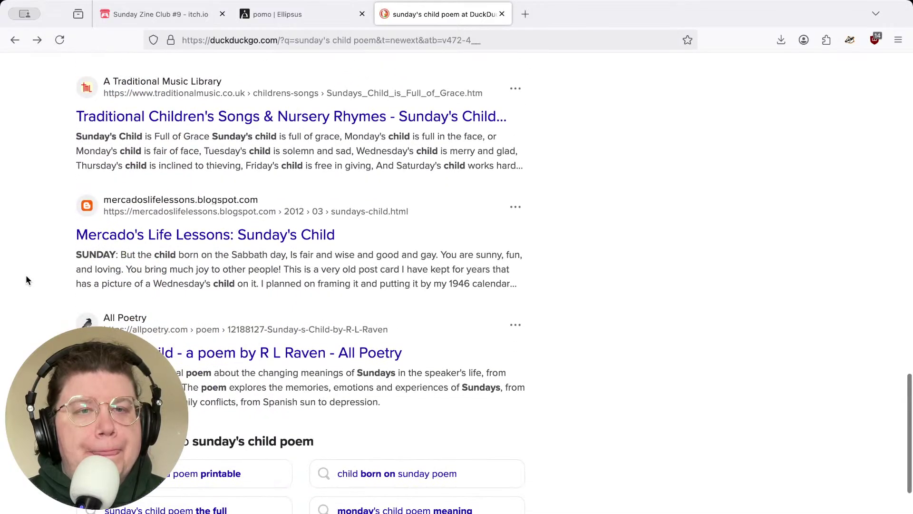
{"action": "scroll", "coordinate": [27, 279], "scroll_direction": "down", "scroll_amount": 4}
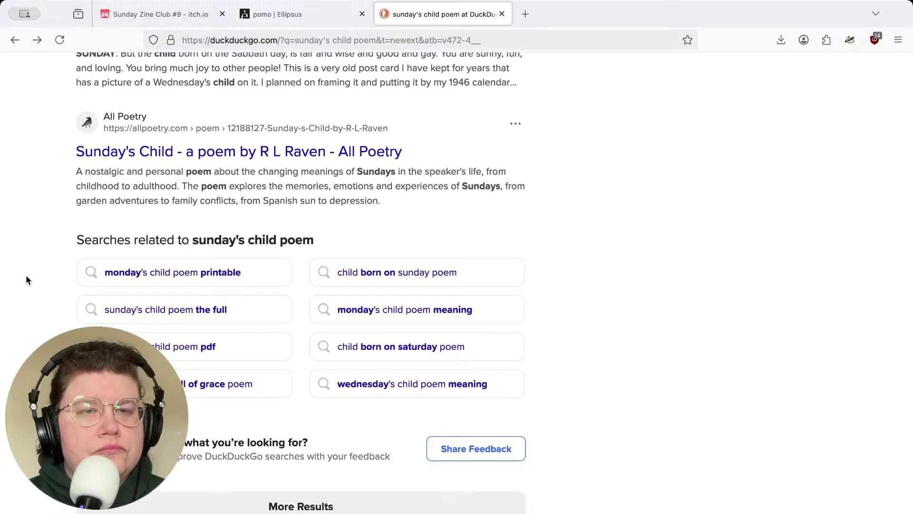
{"action": "scroll", "coordinate": [27, 280], "scroll_direction": "up", "scroll_amount": 4}
{"action": "scroll", "coordinate": [26, 280], "scroll_direction": "down", "scroll_amount": 4}
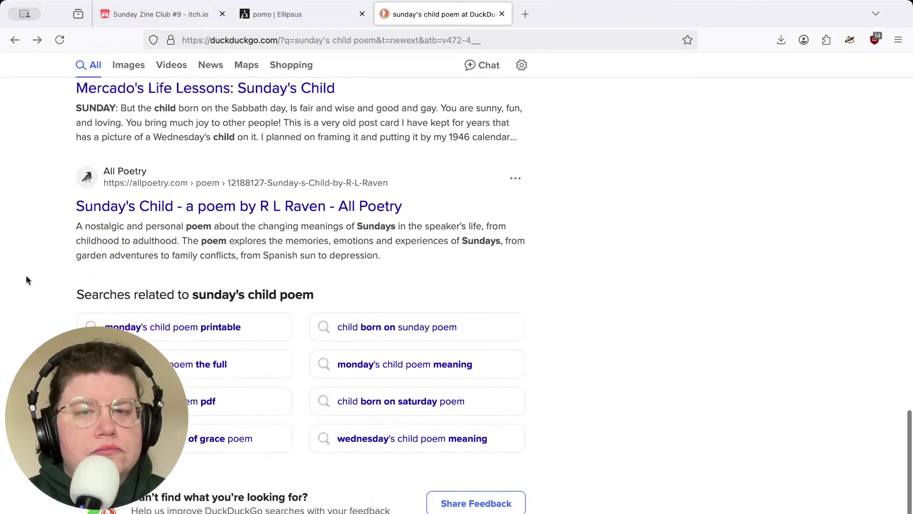
{"action": "scroll", "coordinate": [27, 280], "scroll_direction": "up", "scroll_amount": 20}
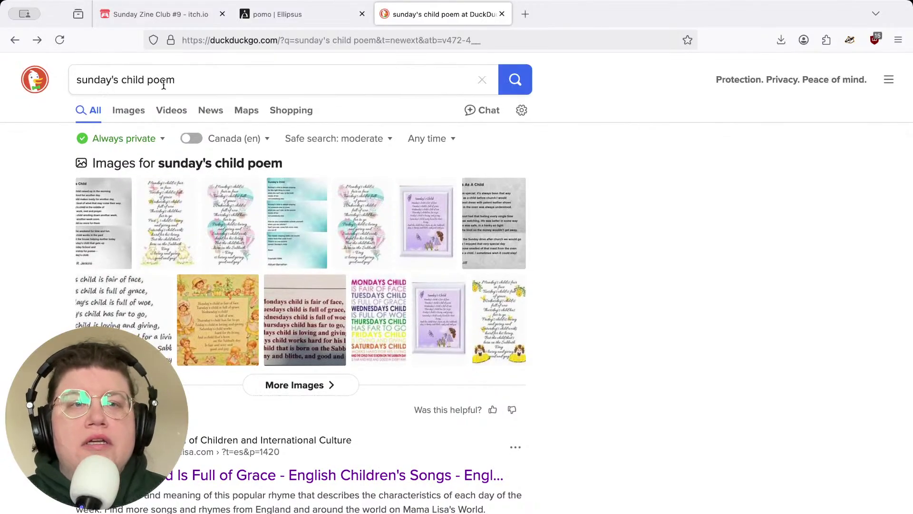
Go to Wikipedia, search for "monday's chi" and open the "Monday's Child" article
{"action": "left_click", "coordinate": [240, 38]}
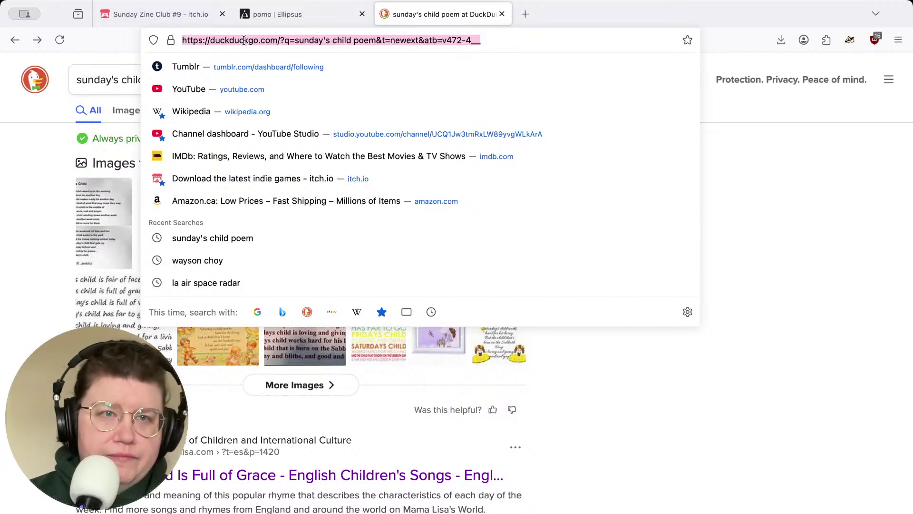
{"action": "left_click", "coordinate": [199, 109]}
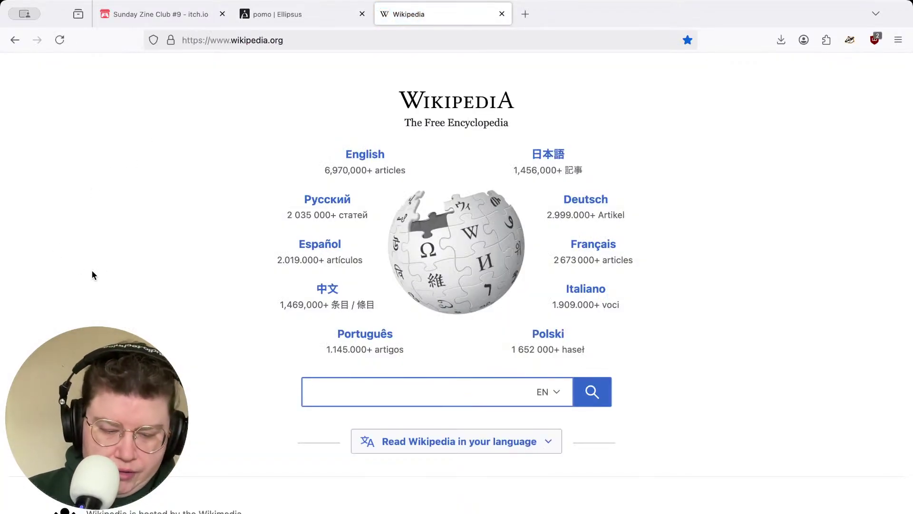
{"action": "type", "text": "mo"}
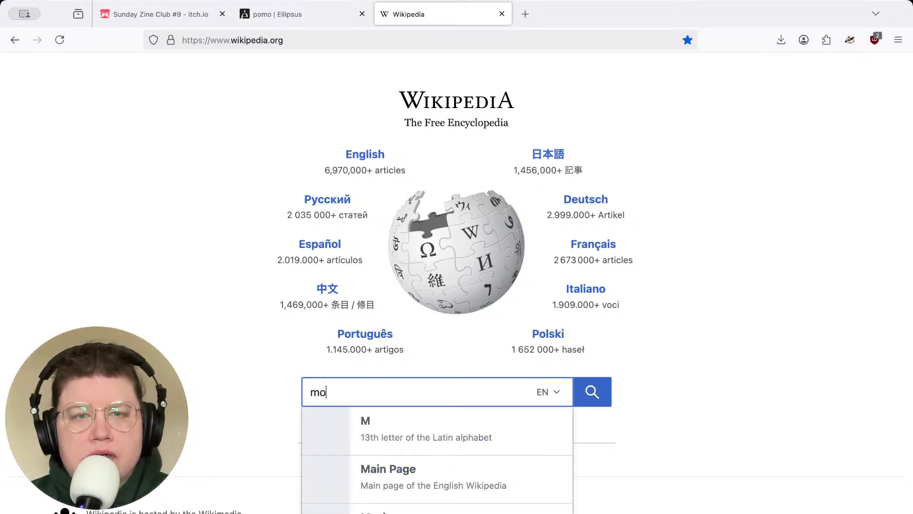
{"action": "type", "text": "nday's chi"}
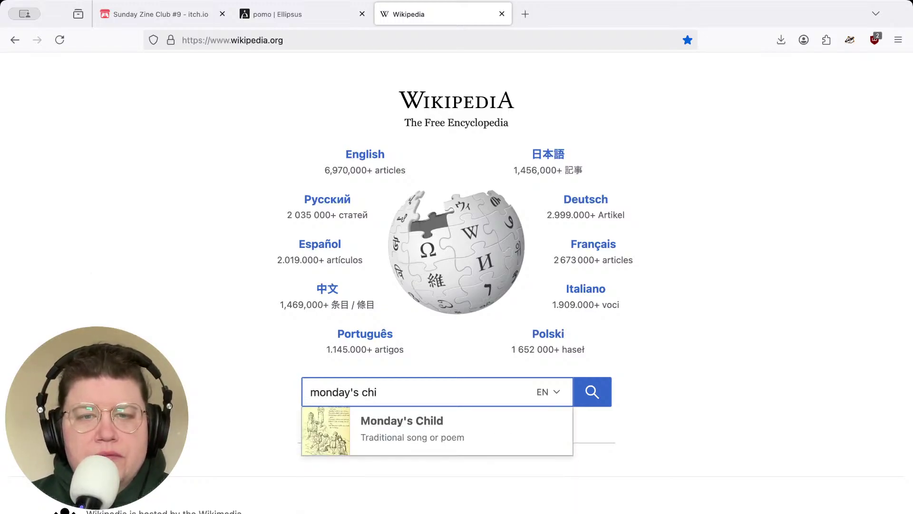
{"action": "left_click", "coordinate": [428, 428]}
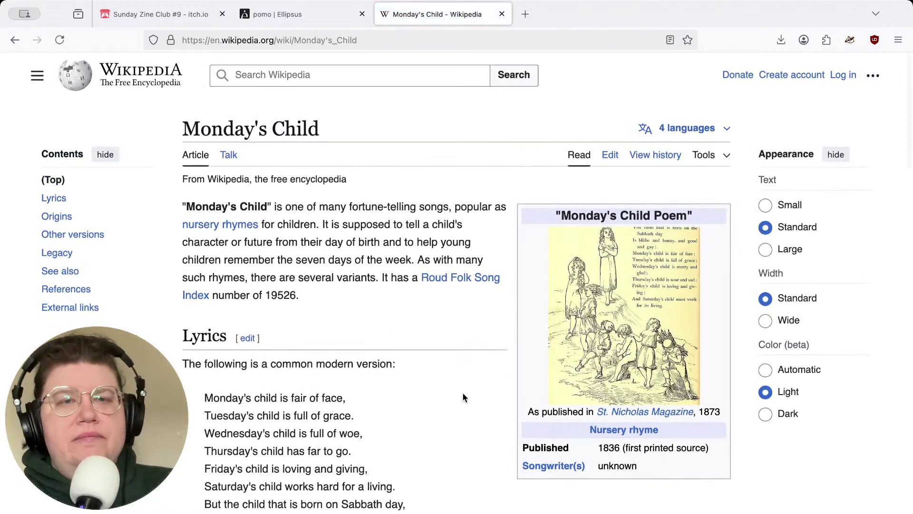
Read the Lyrics and Origins sections of the "Monday's Child" article
{"action": "scroll", "coordinate": [451, 408], "scroll_direction": "down", "scroll_amount": 2}
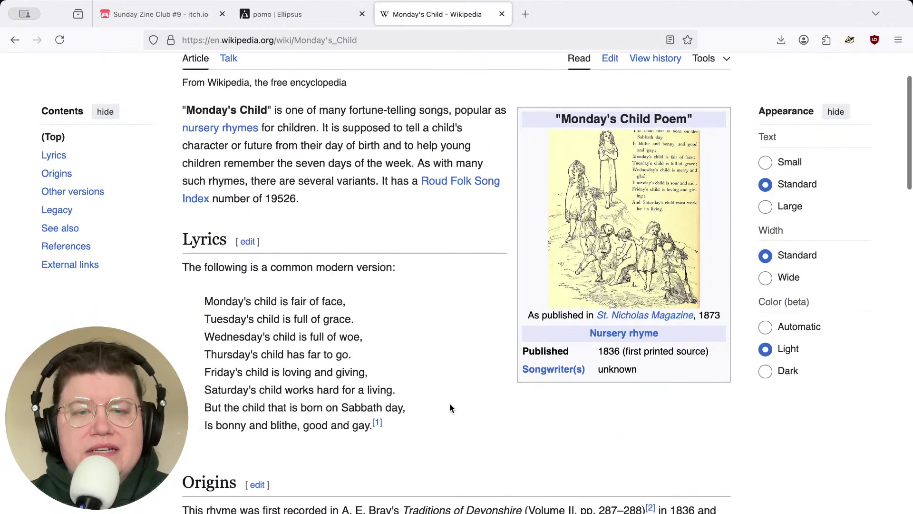
{"action": "scroll", "coordinate": [807, 462], "scroll_direction": "down", "scroll_amount": 1}
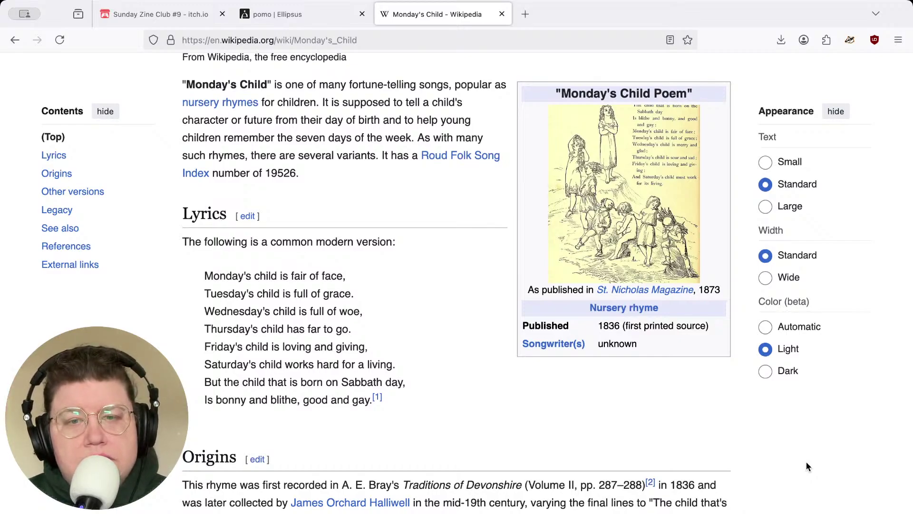
{"action": "scroll", "coordinate": [806, 461], "scroll_direction": "down", "scroll_amount": 8}
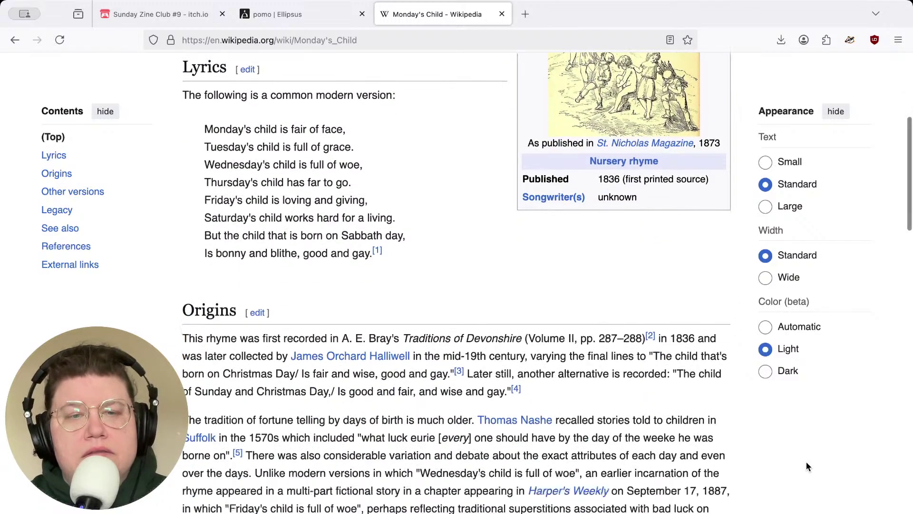
{"action": "left_click_drag", "start_coordinate": [194, 332], "coordinate": [329, 333]}
{"action": "left_click", "coordinate": [332, 336]}
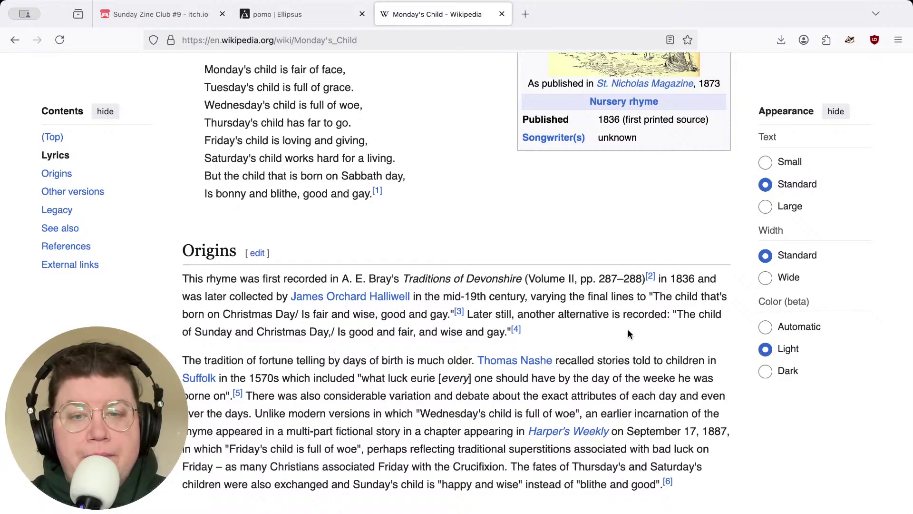
Examine the Other versions section, highlighting the Sunday and Saturday lines of the variant that begins on Sunday
{"action": "scroll", "coordinate": [627, 333], "scroll_direction": "down", "scroll_amount": 14}
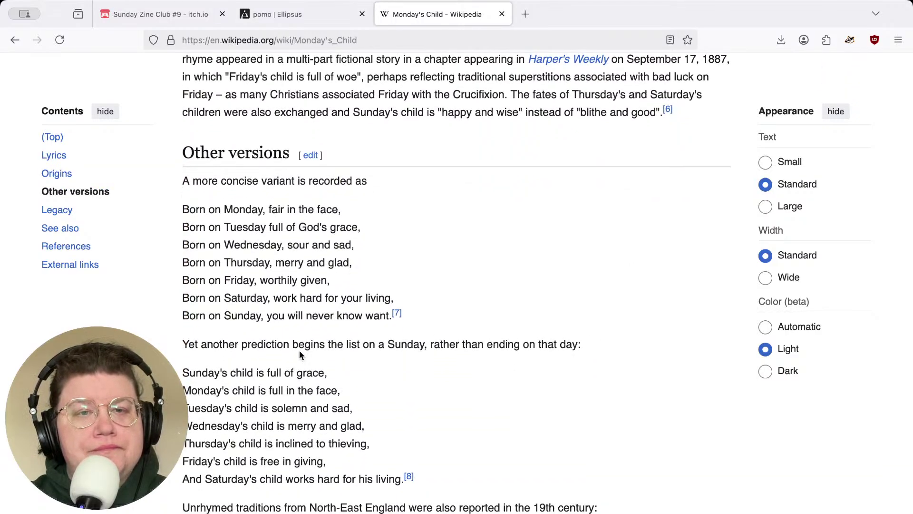
{"action": "left_click_drag", "start_coordinate": [329, 374], "coordinate": [193, 375]}
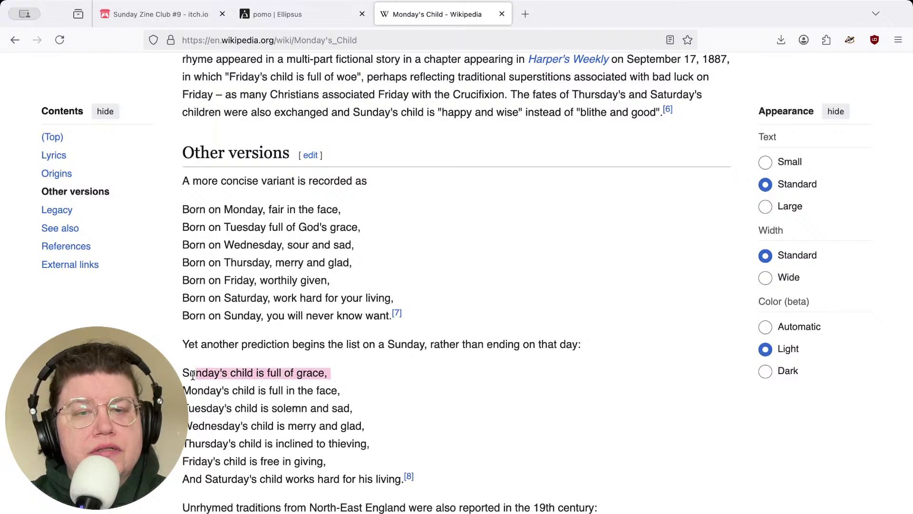
{"action": "left_click_drag", "start_coordinate": [331, 480], "coordinate": [237, 480]}
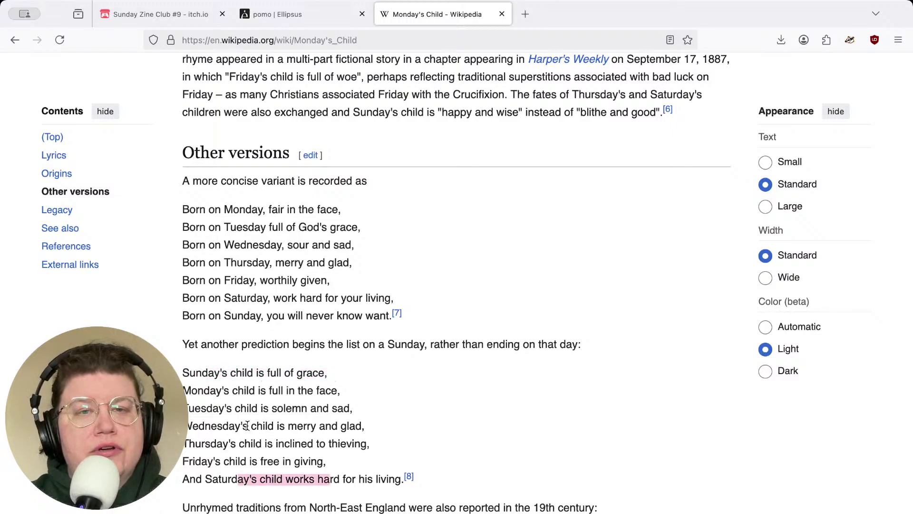
Go back to the modern lyrics and highlight the Saturday line, followed by the Wednesday and Thursday lines, for comparison
{"action": "scroll", "coordinate": [247, 425], "scroll_direction": "up", "scroll_amount": 15}
{"action": "scroll", "coordinate": [247, 424], "scroll_direction": "down", "scroll_amount": 2}
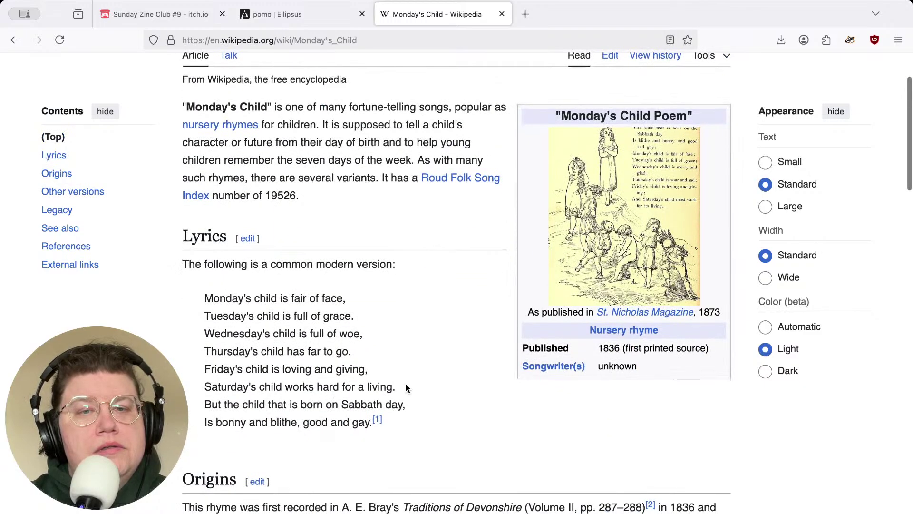
{"action": "left_click_drag", "start_coordinate": [406, 388], "coordinate": [205, 390]}
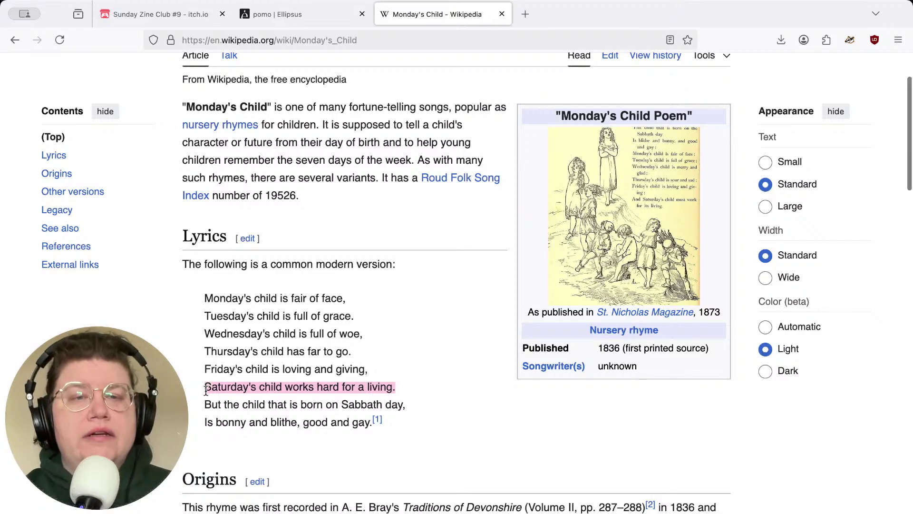
{"action": "left_click", "coordinate": [229, 366]}
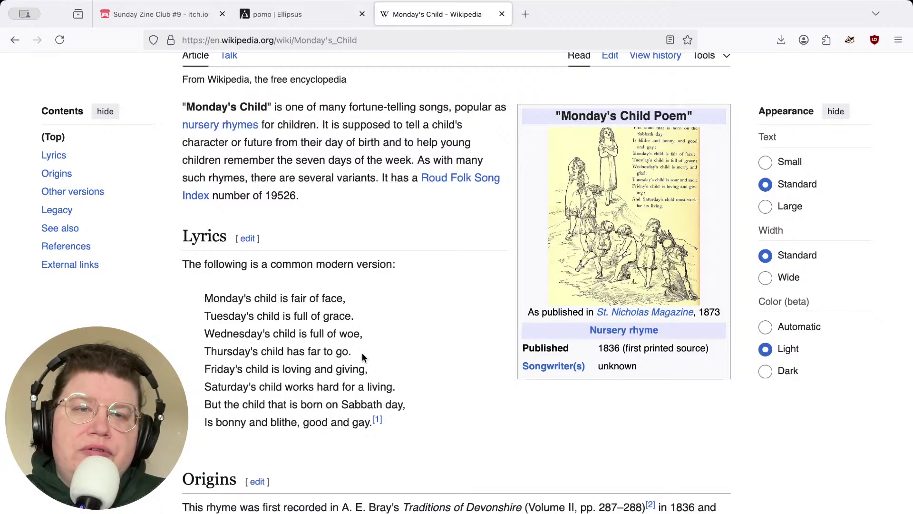
{"action": "left_click_drag", "start_coordinate": [354, 351], "coordinate": [204, 334]}
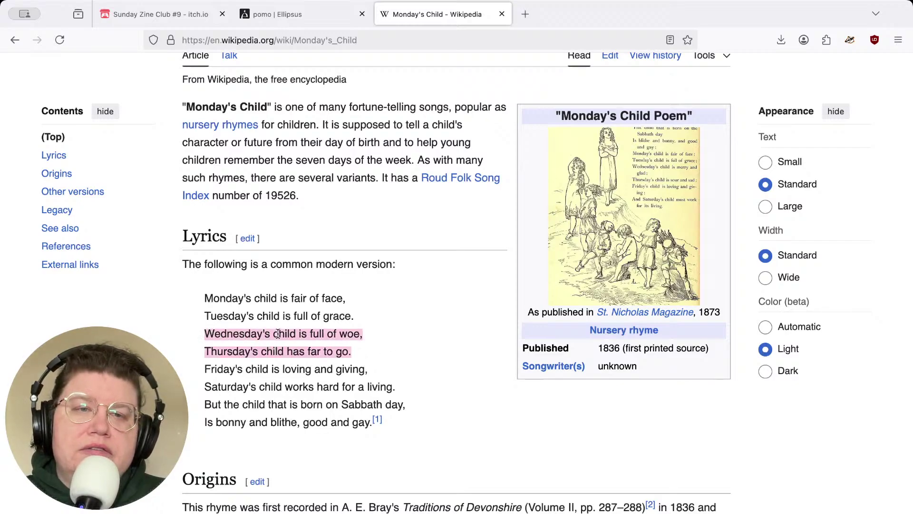
Copy the last two lines of the modern lyrics, from "But the child that is born on Sabbath day" to "good and gay"
{"action": "left_click", "coordinate": [437, 335]}
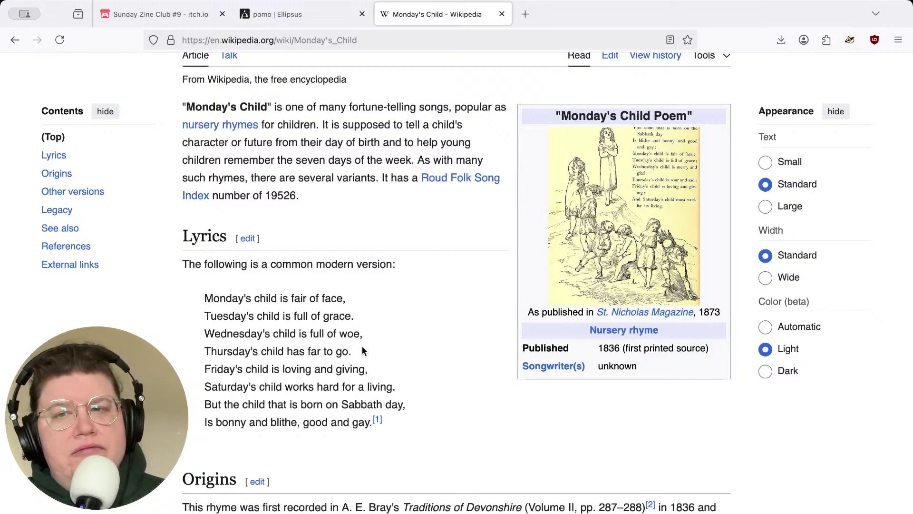
{"action": "scroll", "coordinate": [361, 350], "scroll_direction": "down", "scroll_amount": 1}
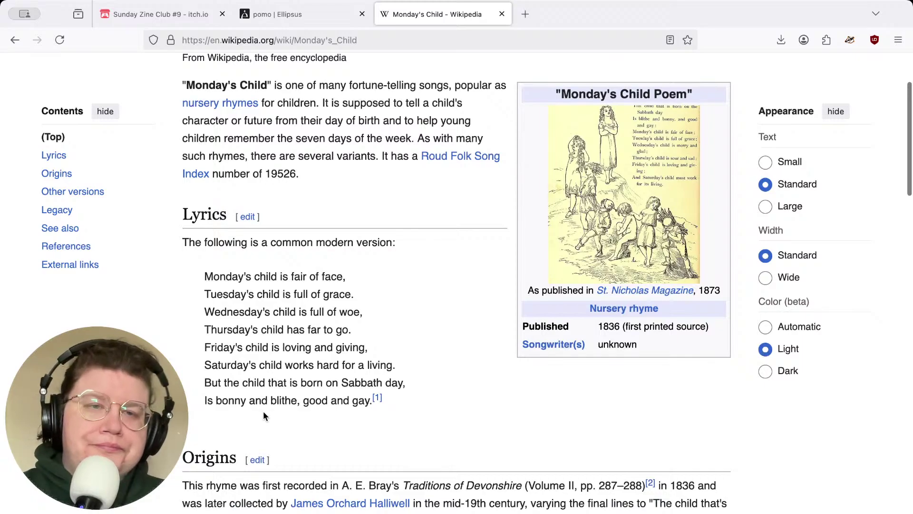
{"action": "left_click_drag", "start_coordinate": [206, 382], "coordinate": [371, 401]}
{"action": "key", "text": "super+c"}
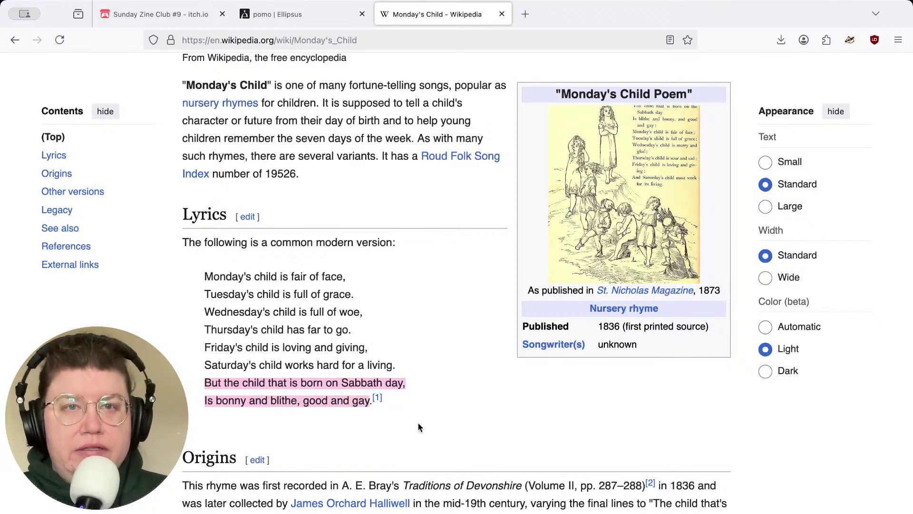
{"action": "left_click", "coordinate": [151, 15]}
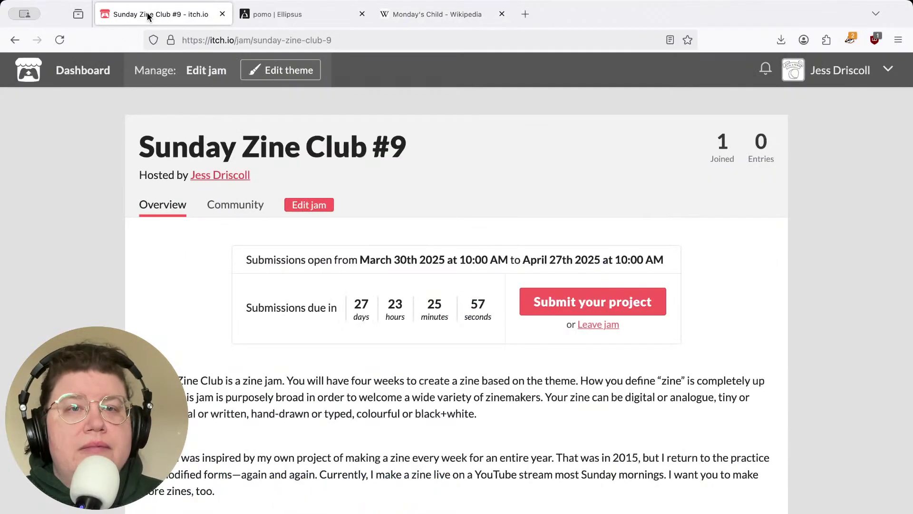
{"action": "left_click", "coordinate": [441, 14]}
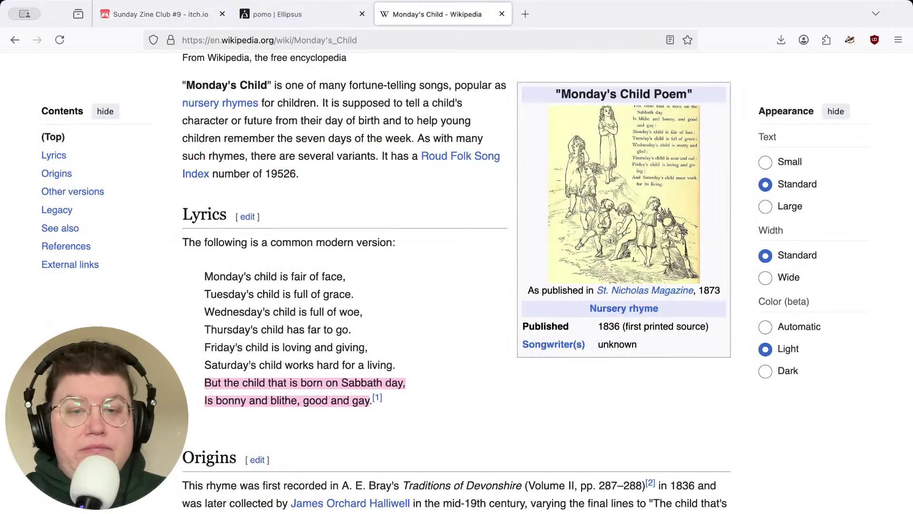
Switch to Pages and paste the copied rhyme lines on a new line after "day of rest" in the first page's text
{"action": "key", "text": "super+Tab"}
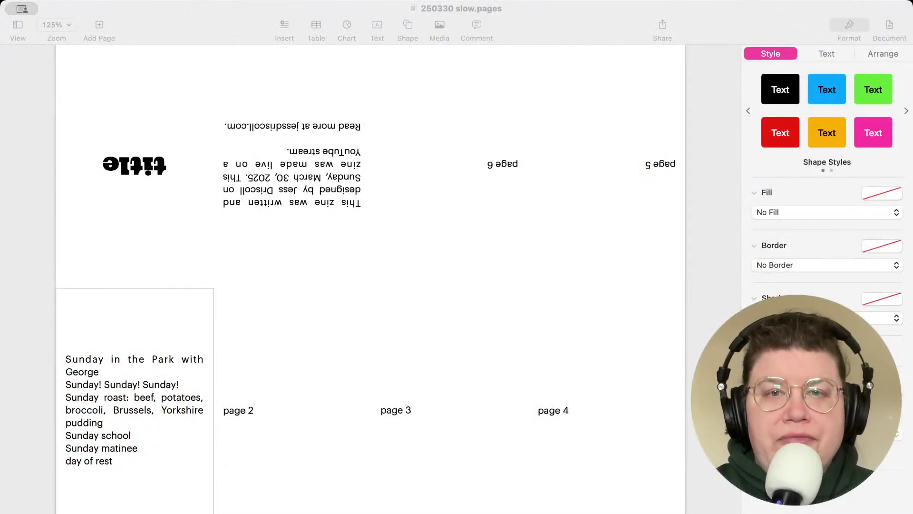
{"action": "left_click", "coordinate": [143, 464]}
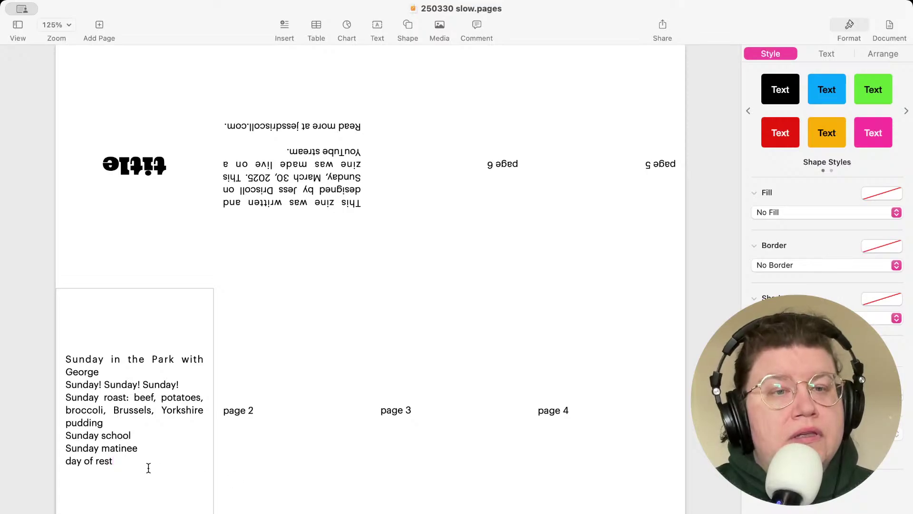
{"action": "key", "text": "Return"}
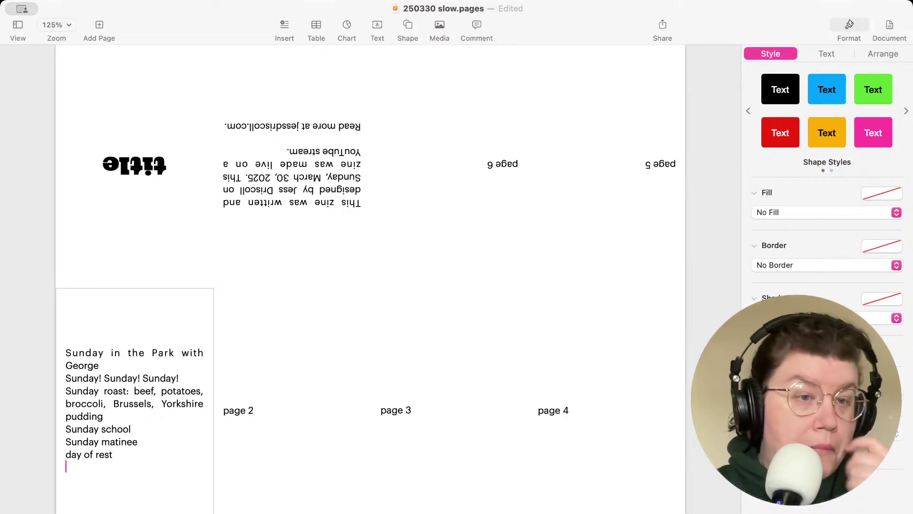
{"action": "key", "text": "super+v"}
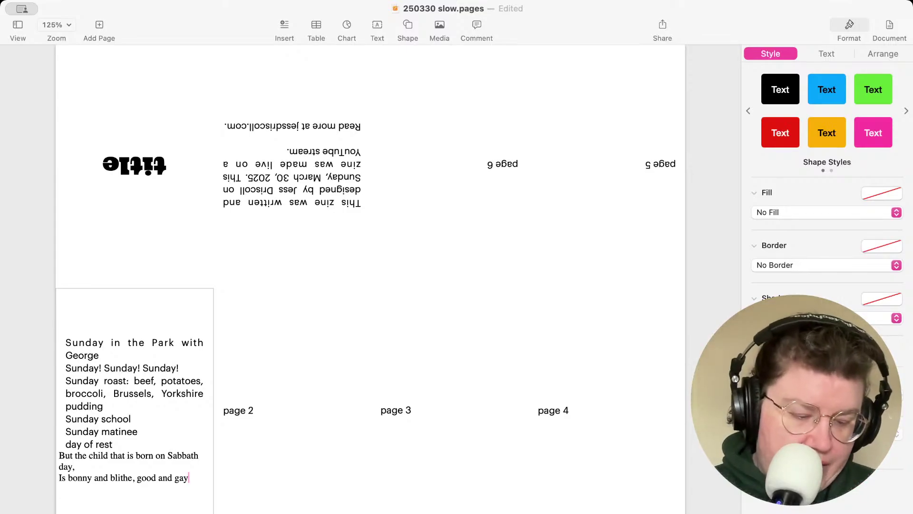
Apply the Body paragraph style to all text in the first page's text box
{"action": "key", "text": "super+a"}
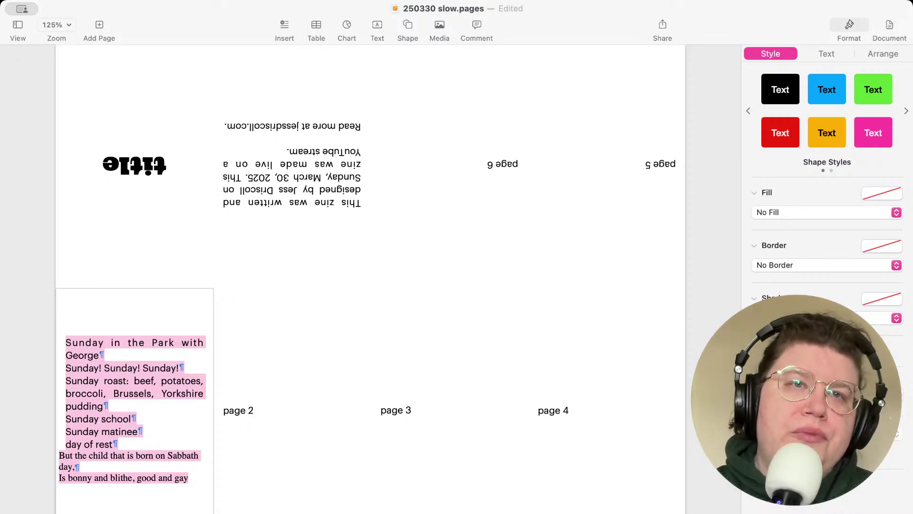
{"action": "left_click", "coordinate": [847, 26]}
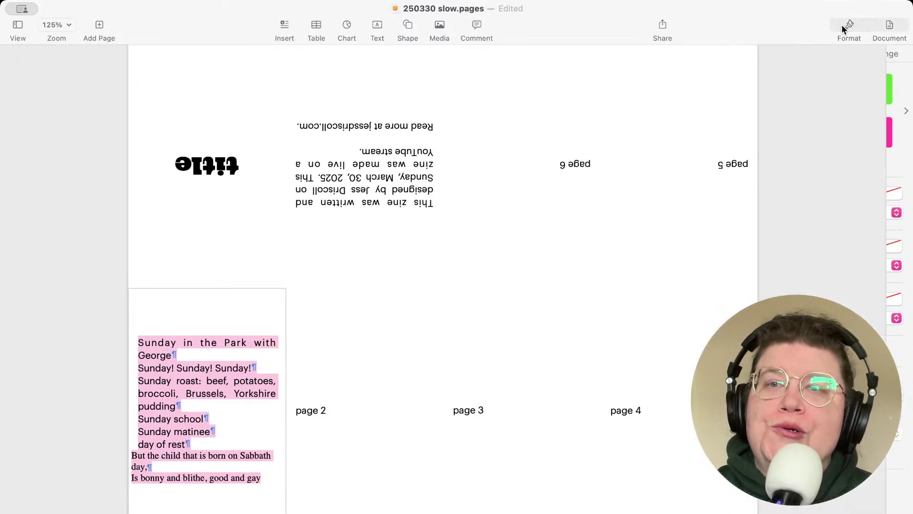
{"action": "left_click", "coordinate": [847, 26]}
{"action": "left_click", "coordinate": [838, 54]}
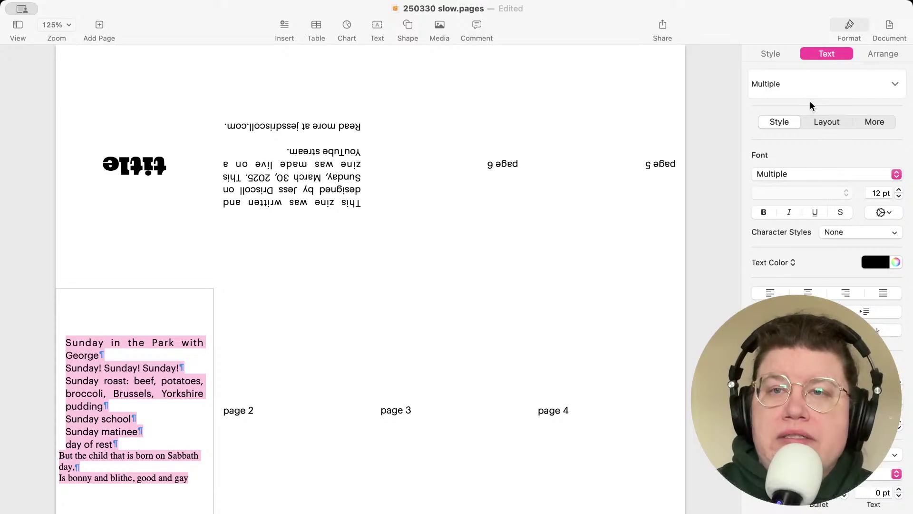
{"action": "left_click", "coordinate": [797, 84]}
{"action": "left_click", "coordinate": [803, 271]}
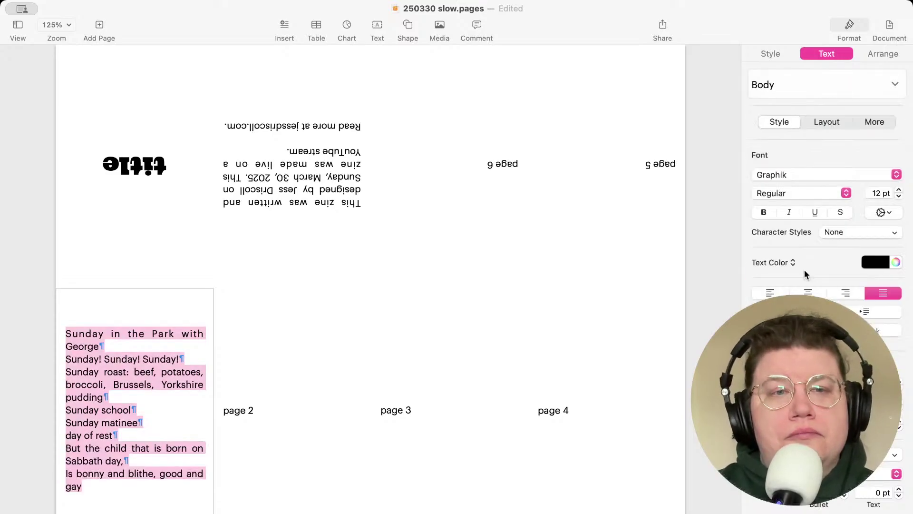
Join the two rhyme lines into one entry, separating "Sabbath day," and "Is bonny" with a spaced slash
{"action": "left_click", "coordinate": [110, 488]}
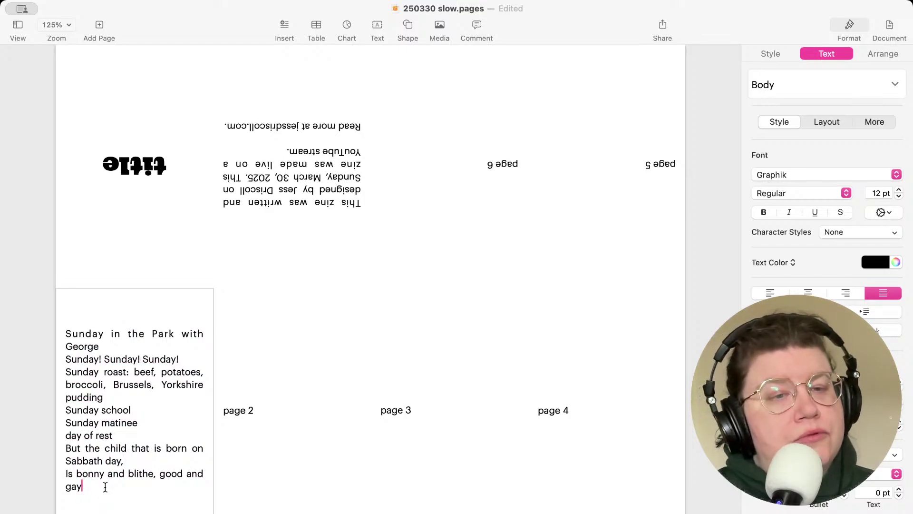
{"action": "left_click", "coordinate": [63, 474]}
{"action": "key", "text": "BackSpace"}
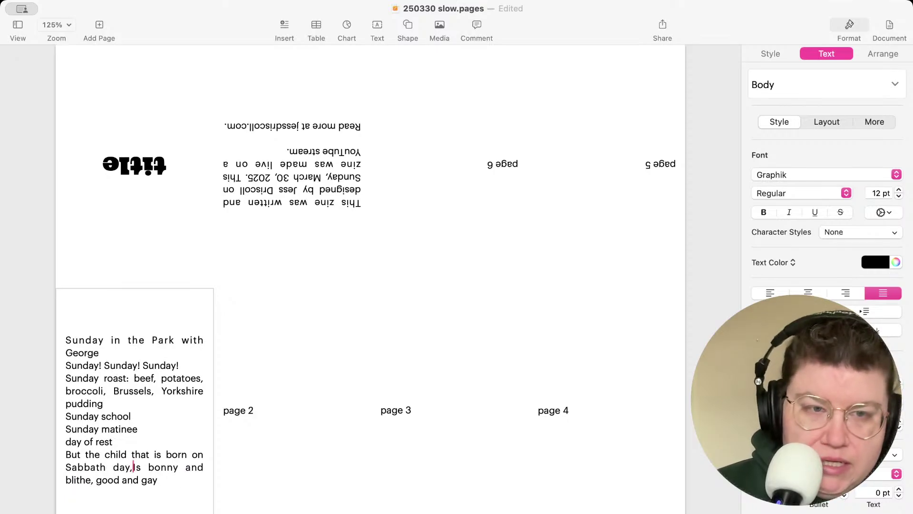
{"action": "type", "text": "/"}
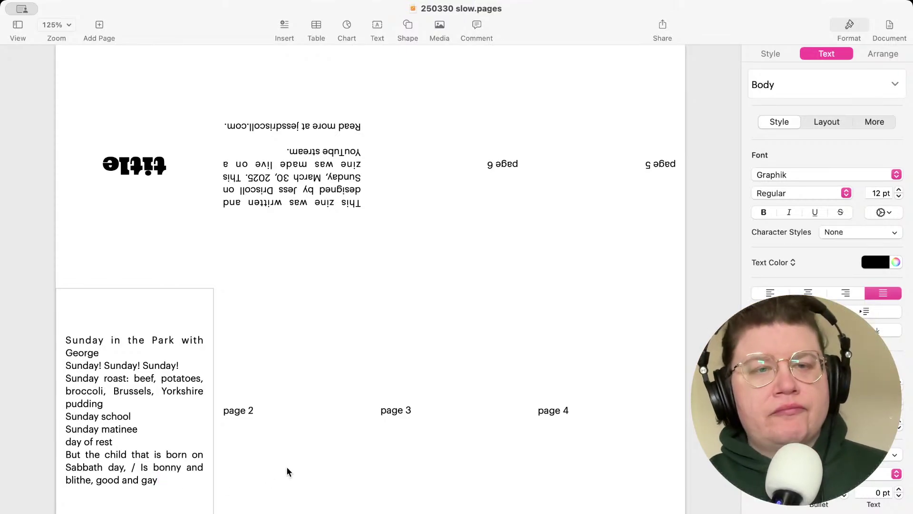
{"action": "left_click", "coordinate": [145, 430]}
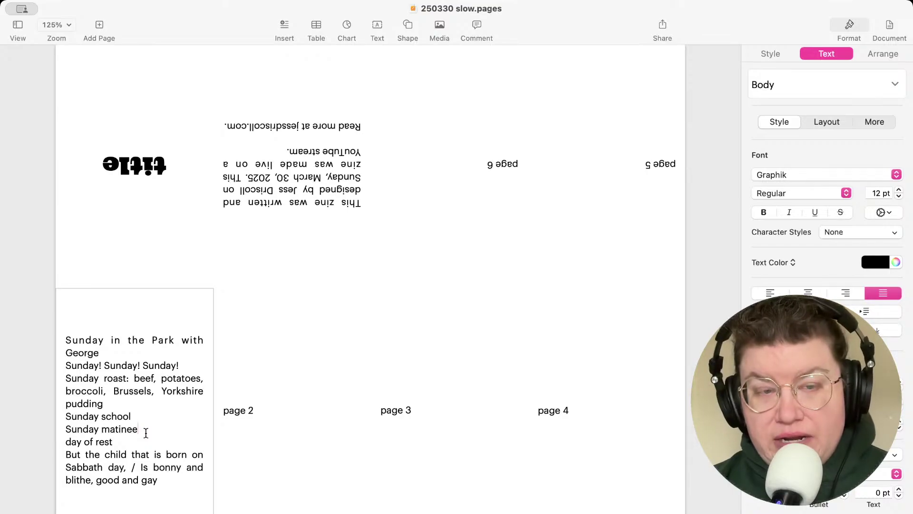
{"action": "key", "text": "super+Tab"}
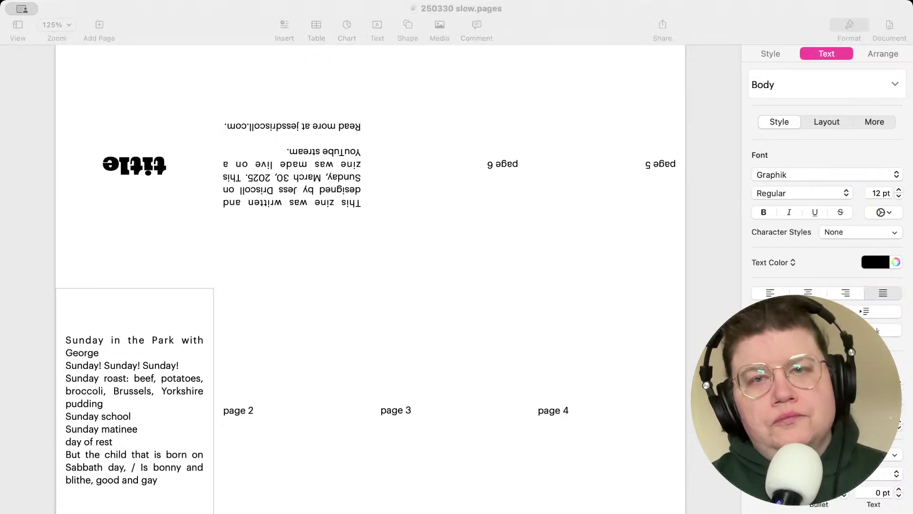
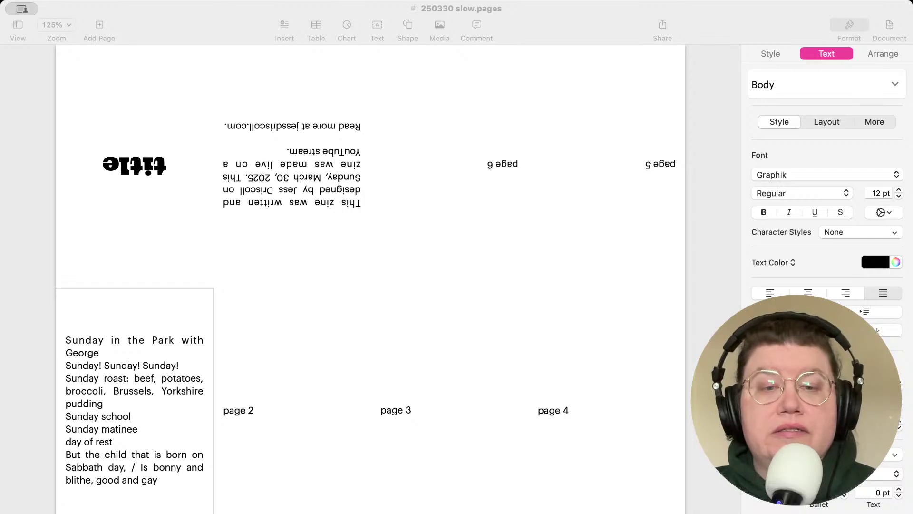
Add "Sunday scaries" as a new line at the end of the list and save the document
{"action": "left_click", "coordinate": [169, 481]}
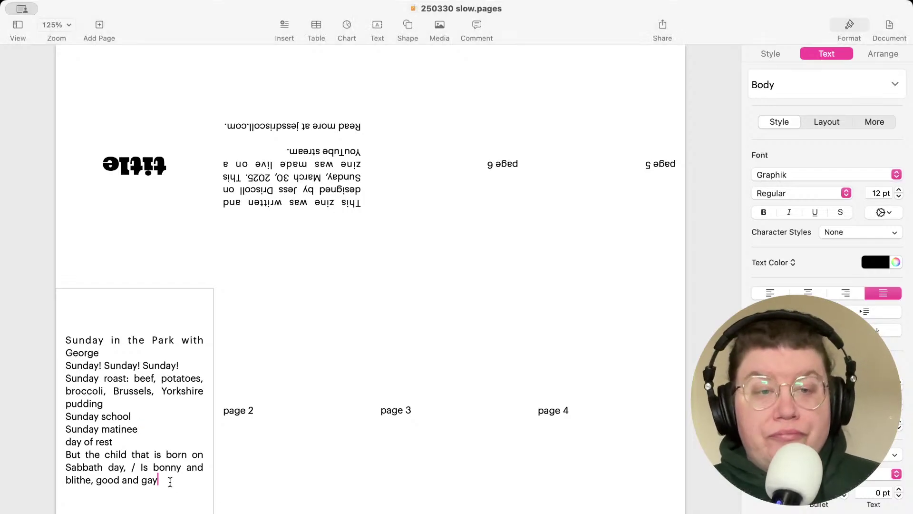
{"action": "key", "text": "Return"}
{"action": "type", "text": "Sunday scaries"}
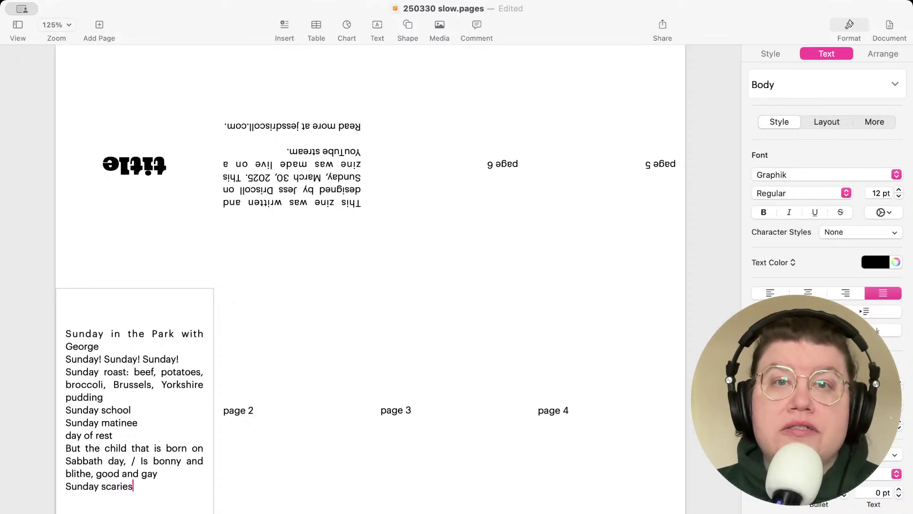
{"action": "key", "text": "super+s"}
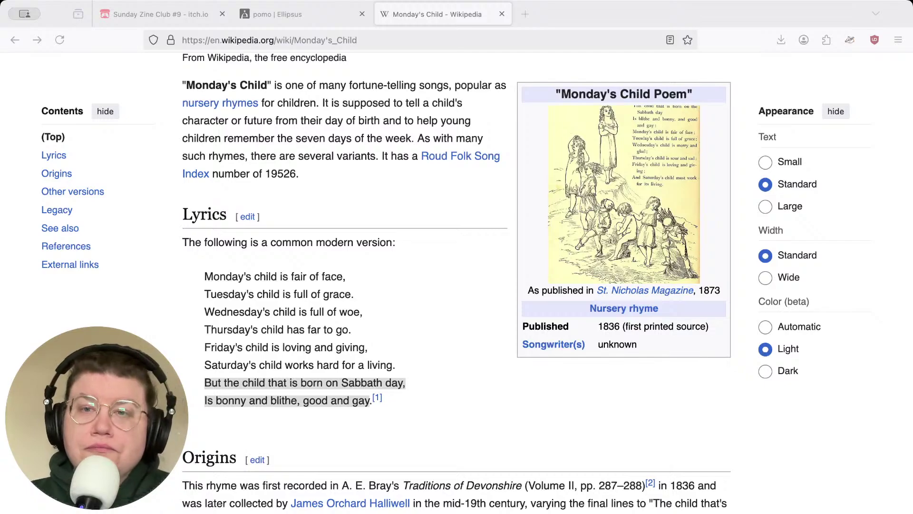
In the browser, search Wikipedia for "sunday" and open the article on the day of the week
{"action": "left_click", "coordinate": [449, 386]}
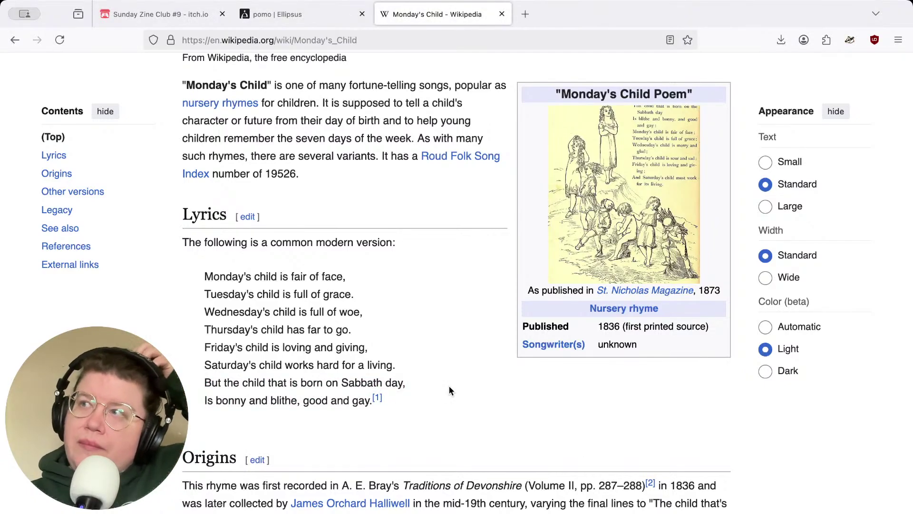
{"action": "scroll", "coordinate": [449, 386], "scroll_direction": "up", "scroll_amount": 5}
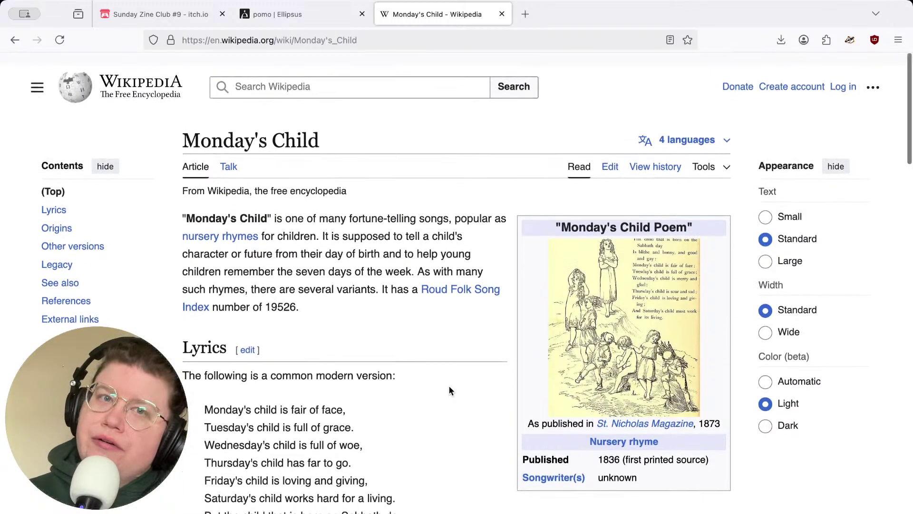
{"action": "left_click", "coordinate": [361, 76]}
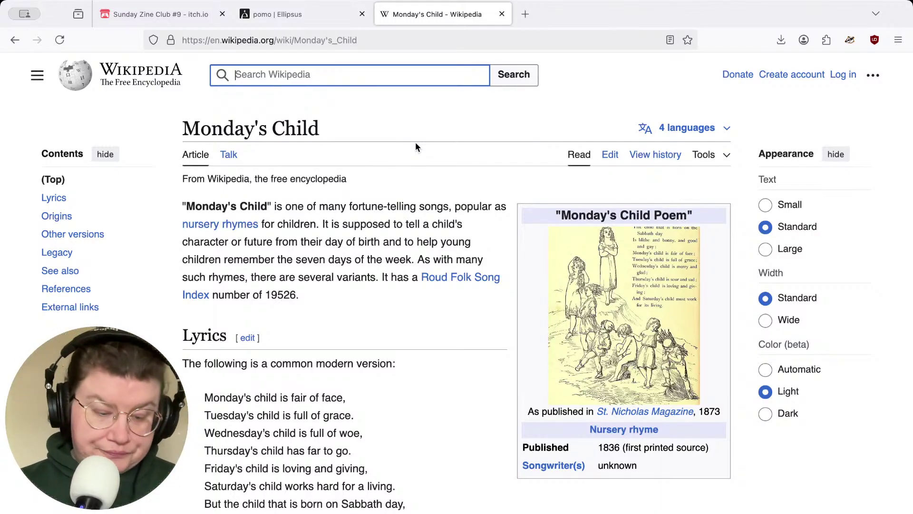
{"action": "type", "text": "sunday"}
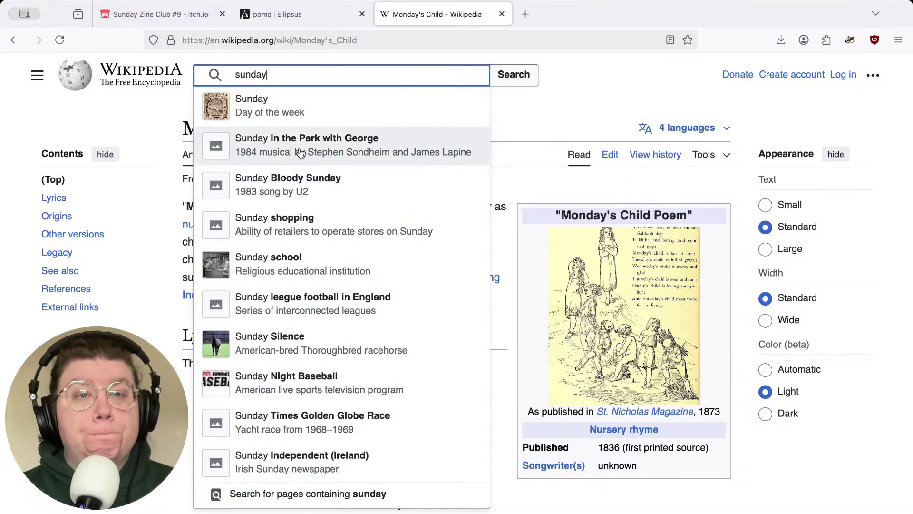
{"action": "scroll", "coordinate": [300, 166], "scroll_direction": "down", "scroll_amount": 1}
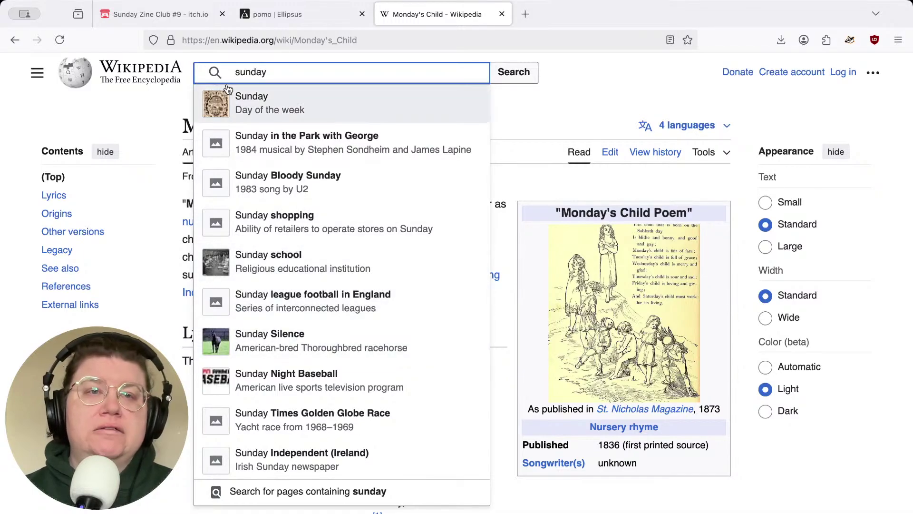
{"action": "left_click", "coordinate": [272, 99]}
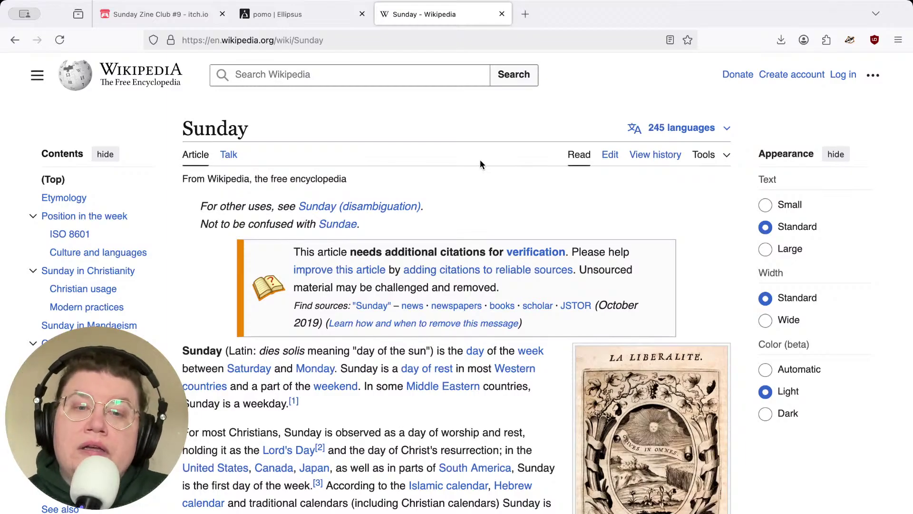
Read the Sunday article's introduction, highlighting the "first day" and "seventh" wording and the Latin "dies solis" meaning
{"action": "scroll", "coordinate": [480, 161], "scroll_direction": "down", "scroll_amount": 3}
{"action": "scroll", "coordinate": [481, 162], "scroll_direction": "down", "scroll_amount": 3}
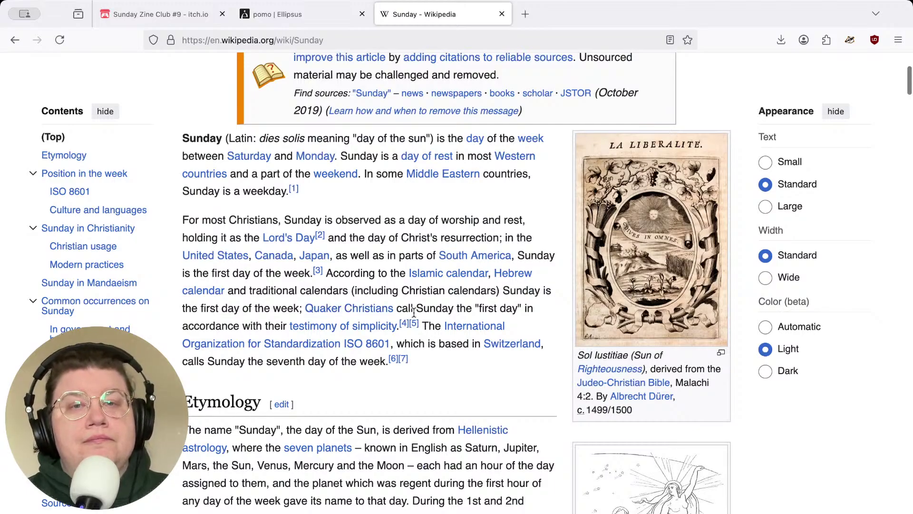
{"action": "left_click_drag", "start_coordinate": [482, 307], "coordinate": [516, 307]}
{"action": "left_click", "coordinate": [528, 306]}
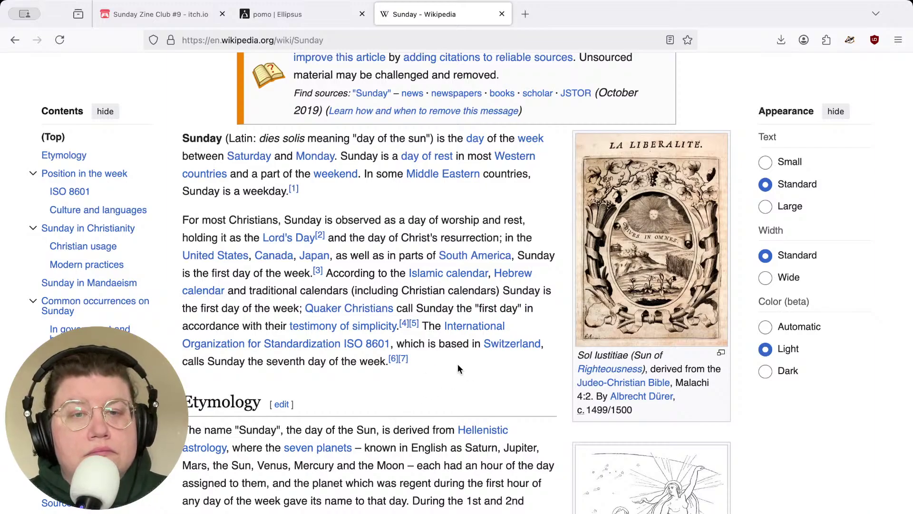
{"action": "double_click", "coordinate": [278, 362]}
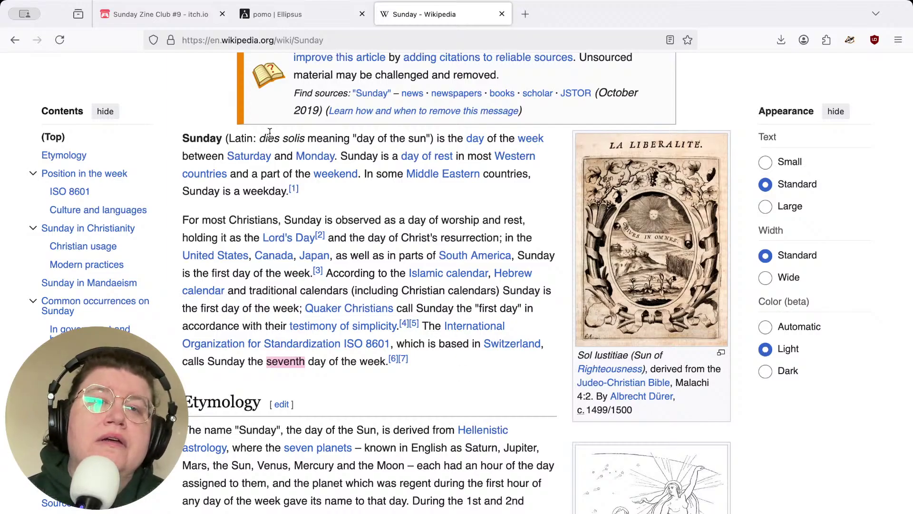
{"action": "left_click_drag", "start_coordinate": [259, 139], "coordinate": [428, 147]}
{"action": "left_click", "coordinate": [429, 148]}
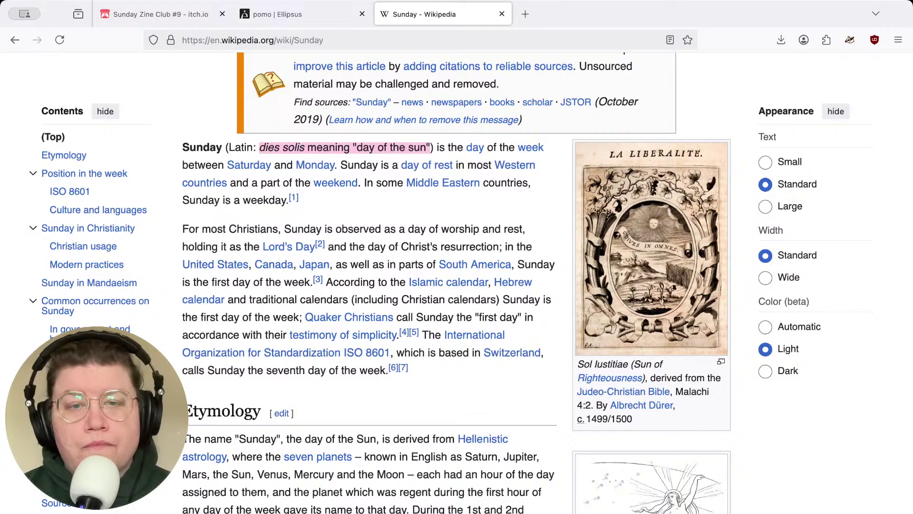
Read the Etymology section of the Sunday article
{"action": "key", "text": "super+Tab"}
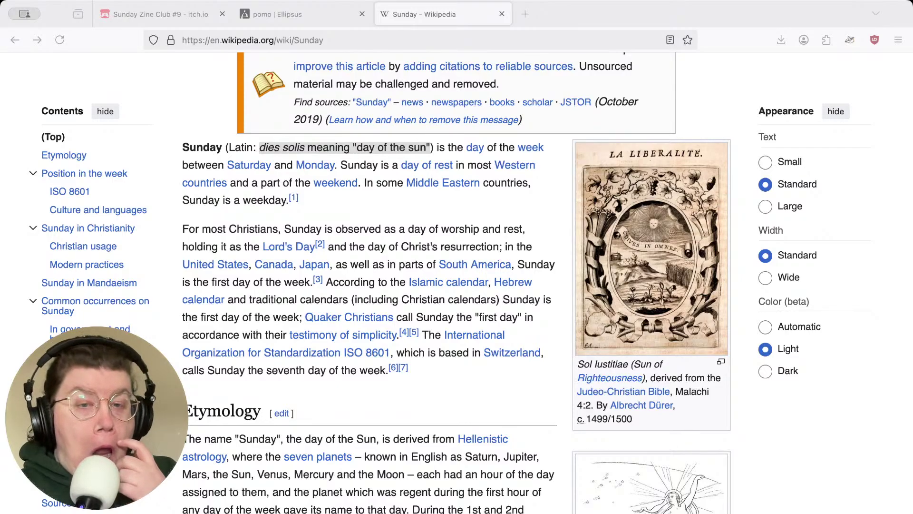
{"action": "key", "text": "super+Tab"}
{"action": "scroll", "coordinate": [390, 502], "scroll_direction": "down", "scroll_amount": 5}
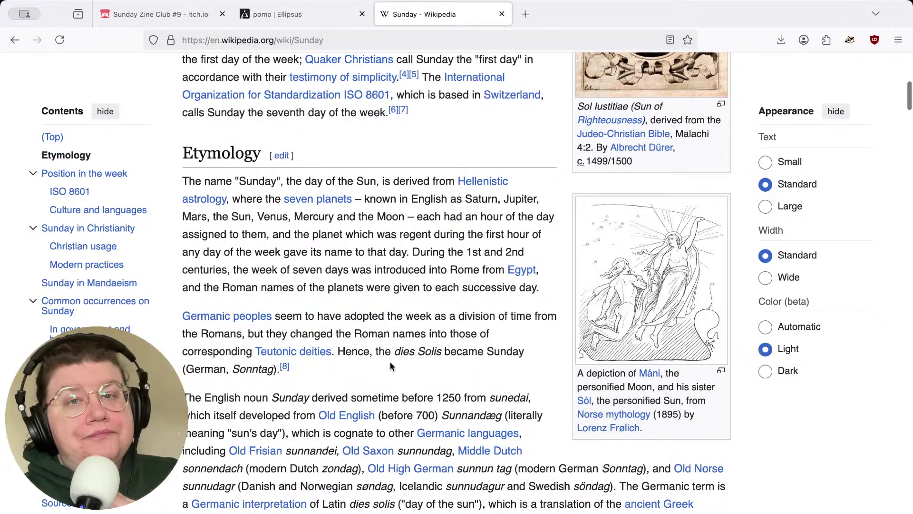
{"action": "scroll", "coordinate": [392, 270], "scroll_direction": "down", "scroll_amount": 1}
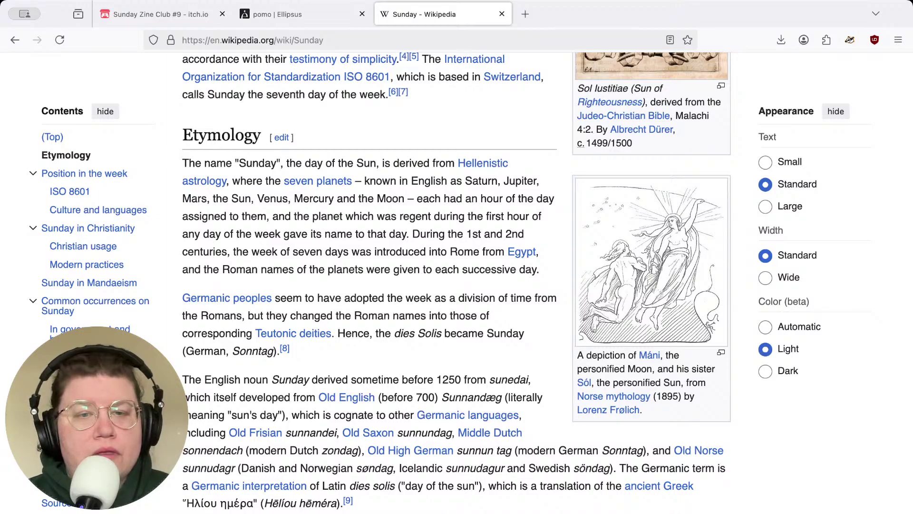
Read how other languages name Sunday, highlighting the Arabic "Al-Ahad" and its meaning, the Italian "domenica" and the French "dimanche"
{"action": "scroll", "coordinate": [133, 390], "scroll_direction": "down", "scroll_amount": 2}
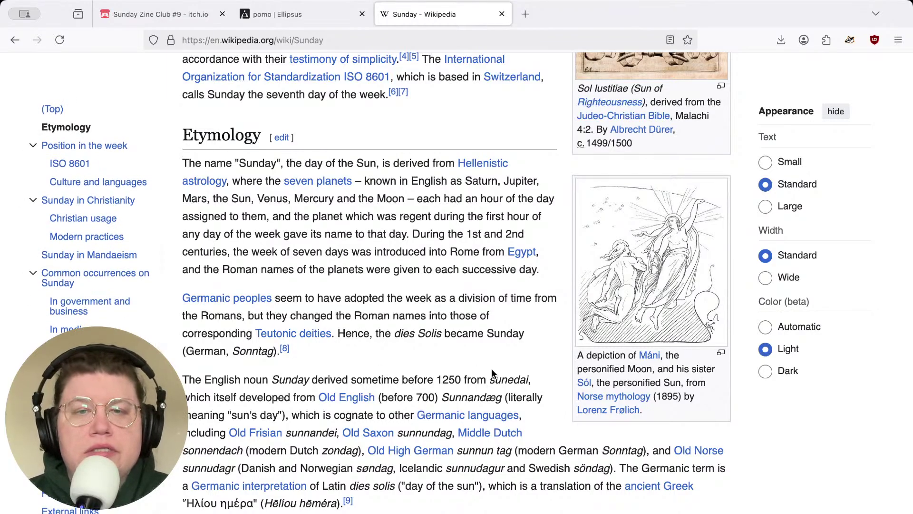
{"action": "scroll", "coordinate": [526, 367], "scroll_direction": "down", "scroll_amount": 5}
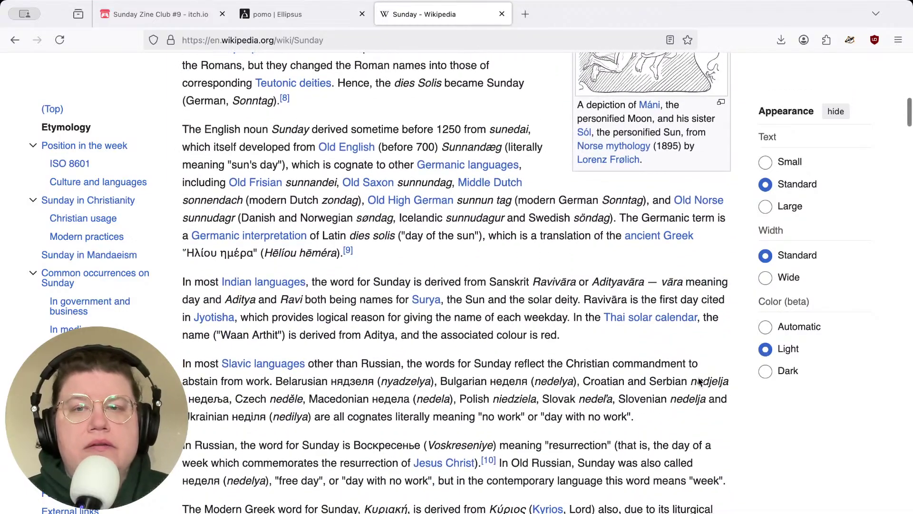
{"action": "scroll", "coordinate": [732, 441], "scroll_direction": "down", "scroll_amount": 3}
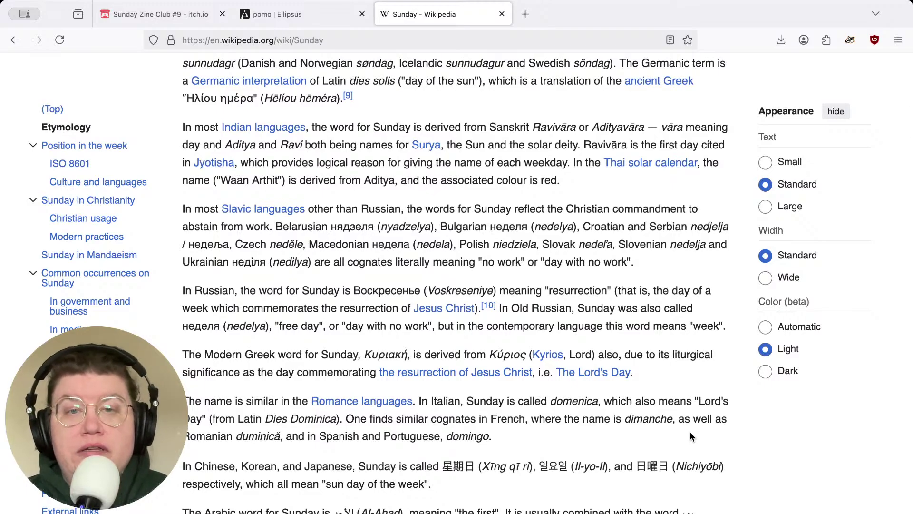
{"action": "scroll", "coordinate": [690, 436], "scroll_direction": "down", "scroll_amount": 5}
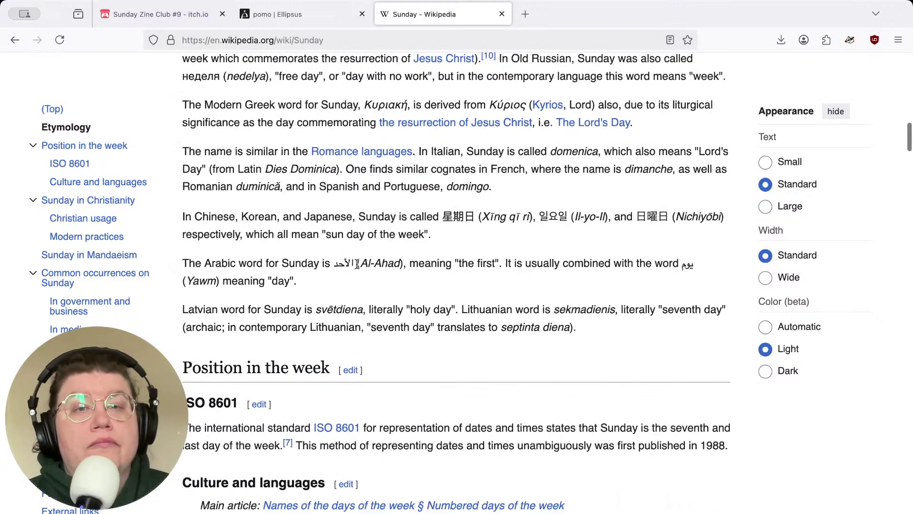
{"action": "left_click_drag", "start_coordinate": [362, 263], "coordinate": [402, 263]}
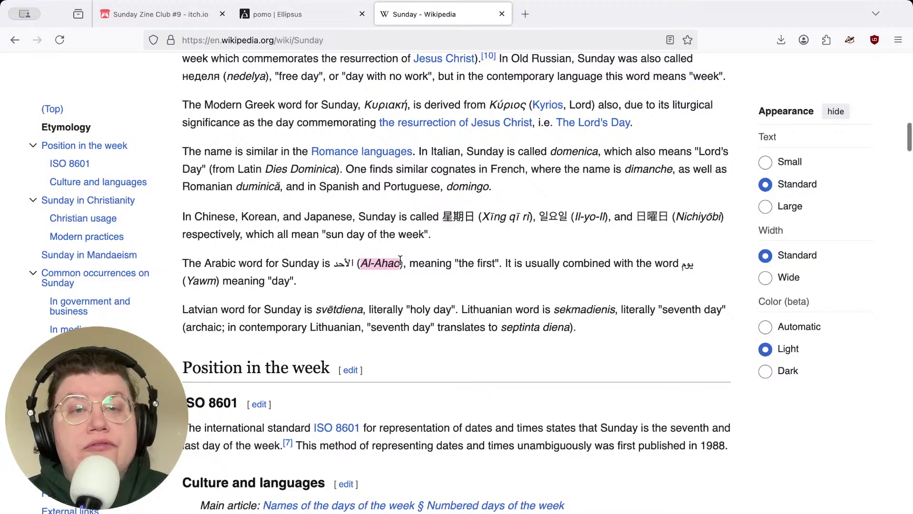
{"action": "left_click_drag", "start_coordinate": [494, 264], "coordinate": [469, 264]}
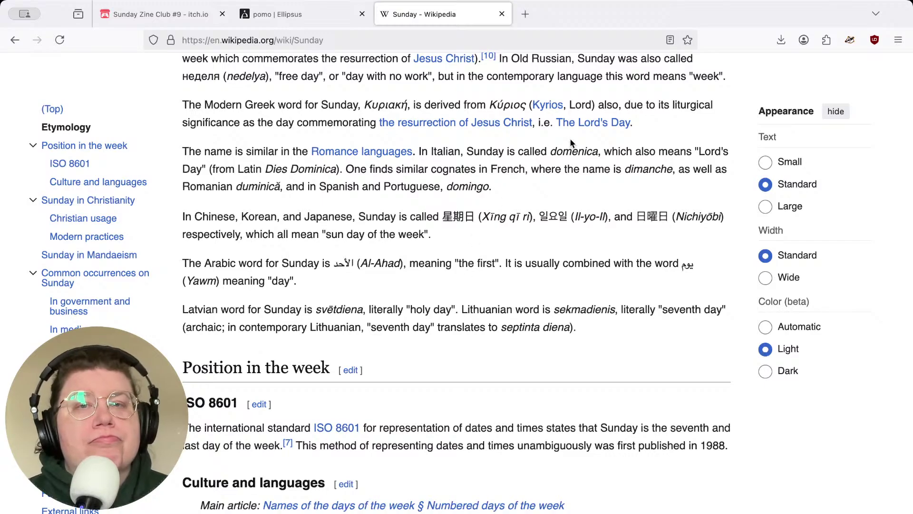
{"action": "double_click", "coordinate": [579, 150]}
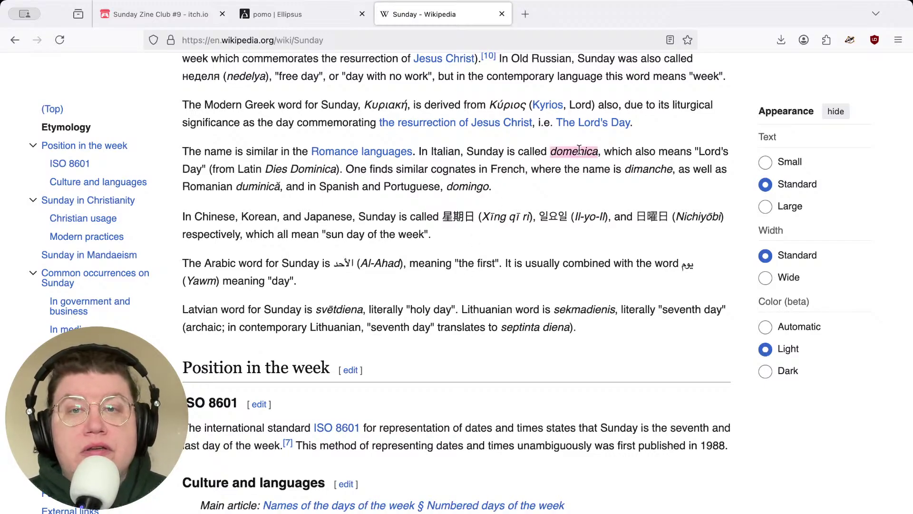
{"action": "double_click", "coordinate": [645, 169]}
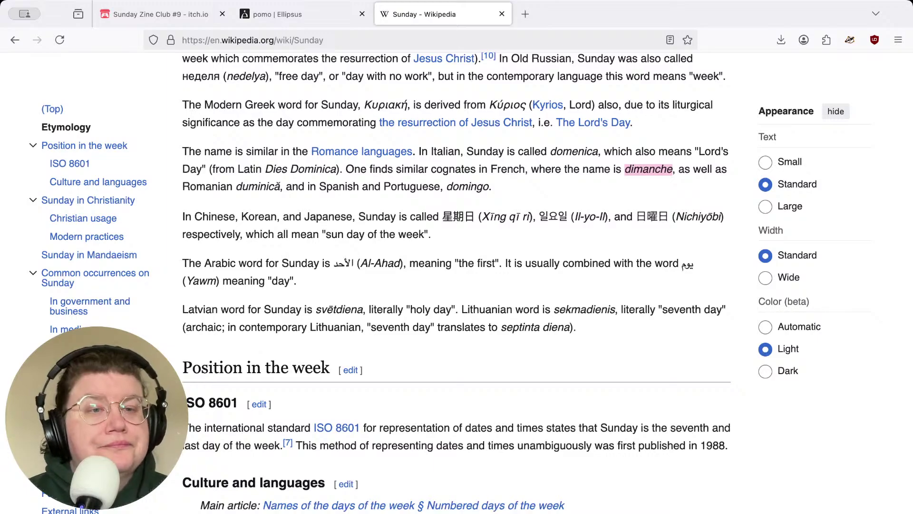
Go to the Sunday article's Named days section, highlight the Sun symbol under Astrology, and read through the named Sundays
{"action": "left_click", "coordinate": [65, 383]}
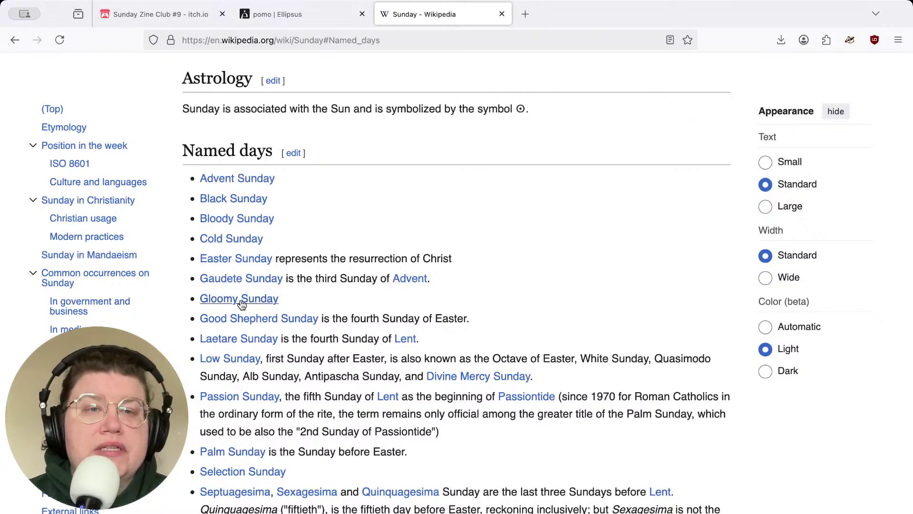
{"action": "mouse_move", "coordinate": [241, 304]}
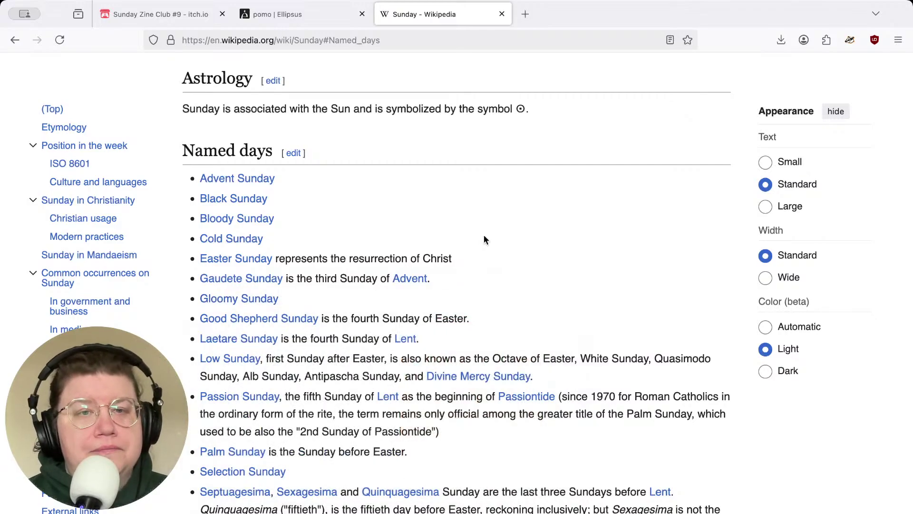
{"action": "scroll", "coordinate": [597, 252], "scroll_direction": "down", "scroll_amount": 1}
{"action": "scroll", "coordinate": [598, 257], "scroll_direction": "up", "scroll_amount": 4}
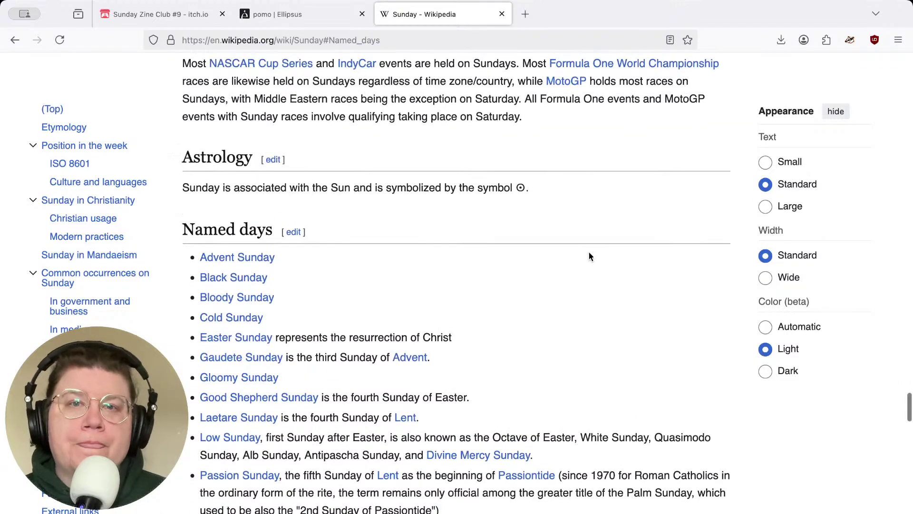
{"action": "double_click", "coordinate": [520, 189]}
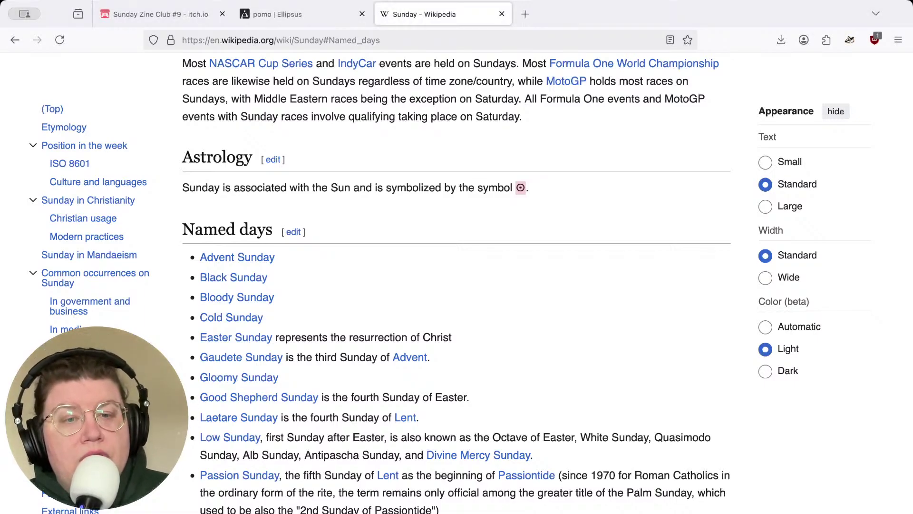
{"action": "scroll", "coordinate": [617, 459], "scroll_direction": "down", "scroll_amount": 6}
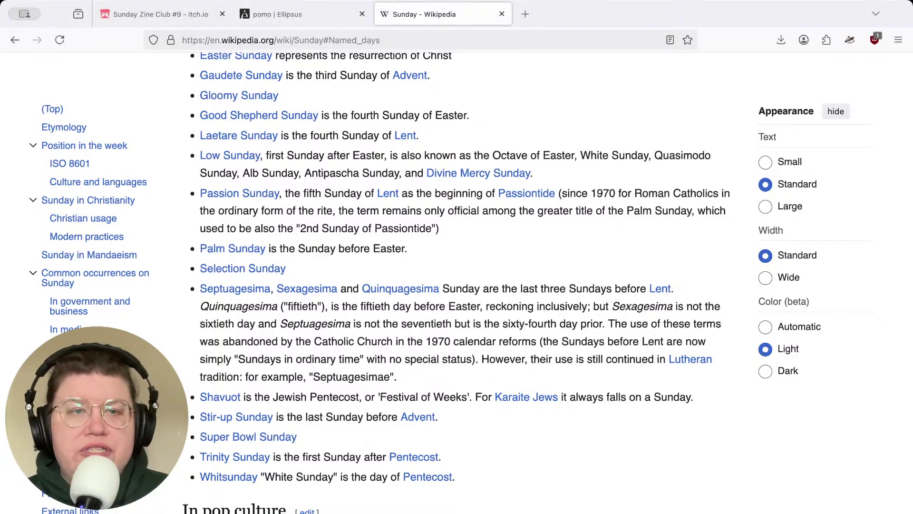
{"action": "scroll", "coordinate": [542, 389], "scroll_direction": "down", "scroll_amount": 6}
{"action": "scroll", "coordinate": [508, 366], "scroll_direction": "up", "scroll_amount": 1}
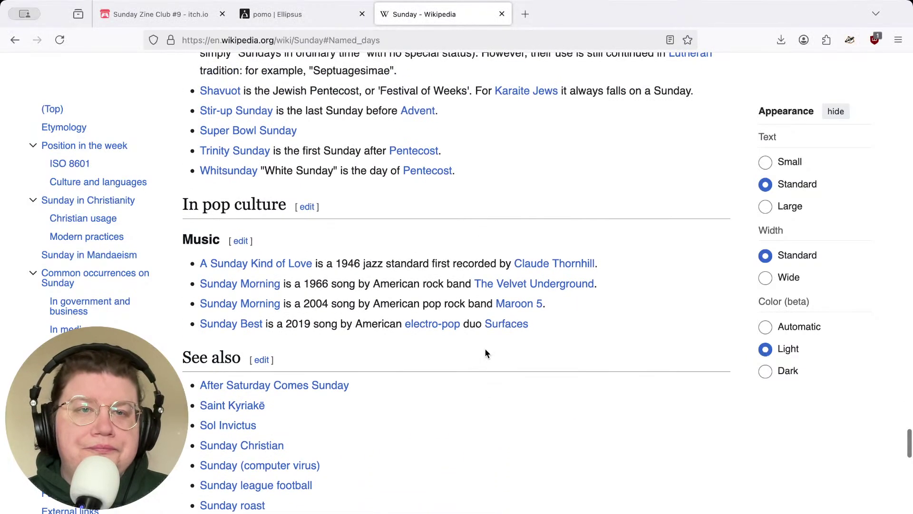
Open the Whitsunday article from the named days and read its introduction, Etymology section and the start of History
{"action": "left_click", "coordinate": [229, 172]}
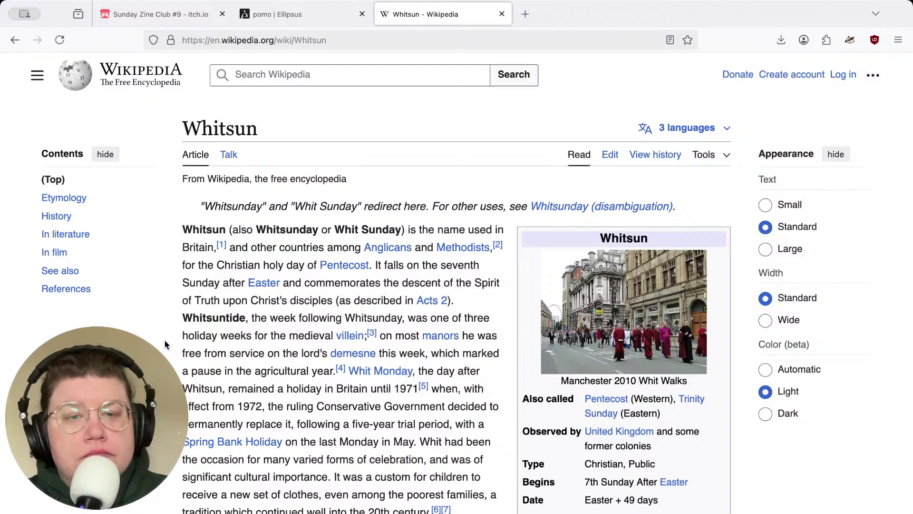
{"action": "scroll", "coordinate": [171, 344], "scroll_direction": "down", "scroll_amount": 5}
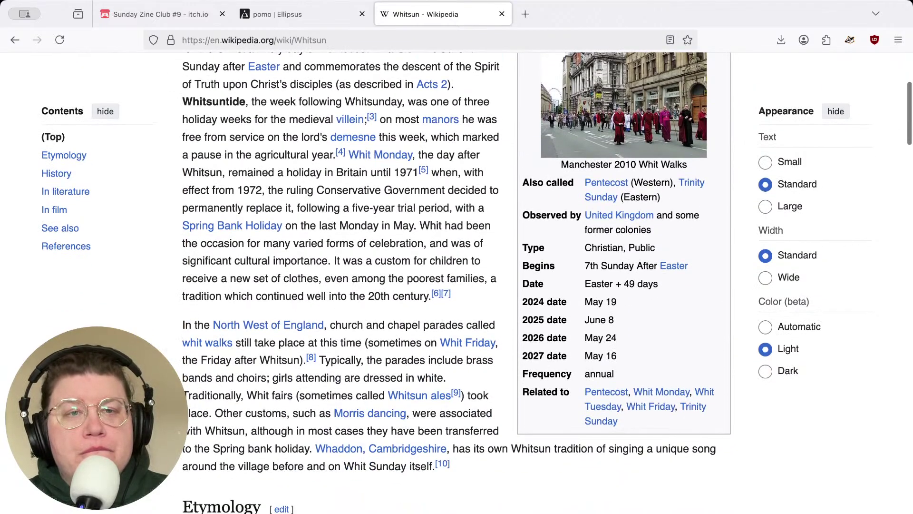
{"action": "scroll", "coordinate": [164, 339], "scroll_direction": "down", "scroll_amount": 2}
{"action": "scroll", "coordinate": [416, 282], "scroll_direction": "down", "scroll_amount": 4}
{"action": "scroll", "coordinate": [415, 283], "scroll_direction": "down", "scroll_amount": 2}
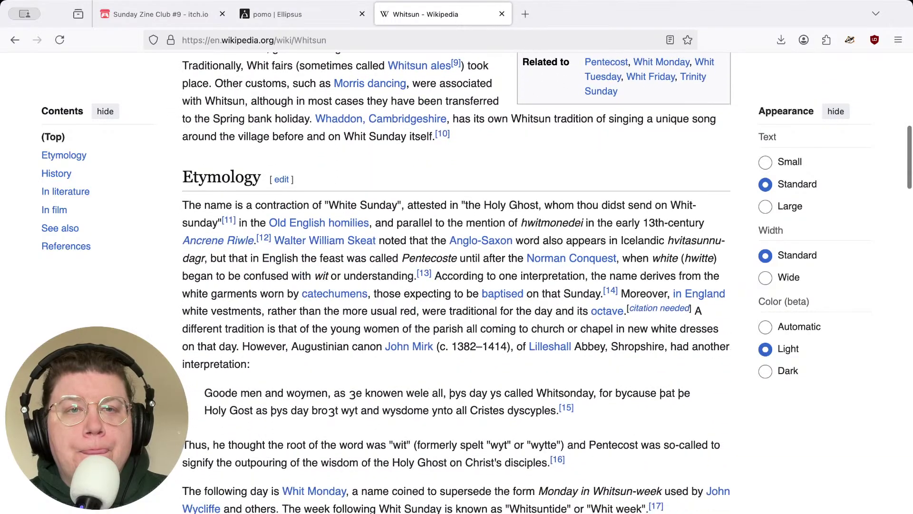
{"action": "scroll", "coordinate": [415, 282], "scroll_direction": "down", "scroll_amount": 3}
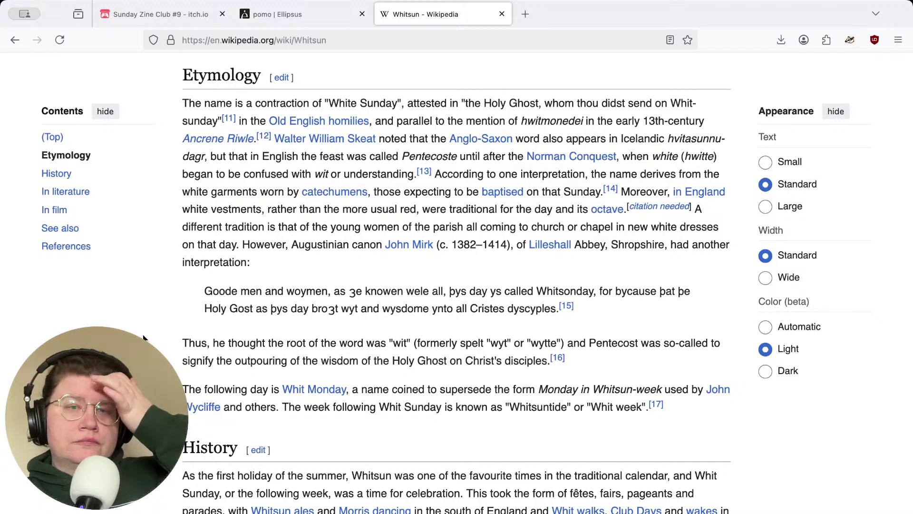
{"action": "scroll", "coordinate": [144, 337], "scroll_direction": "down", "scroll_amount": 1}
{"action": "scroll", "coordinate": [144, 338], "scroll_direction": "down", "scroll_amount": 5}
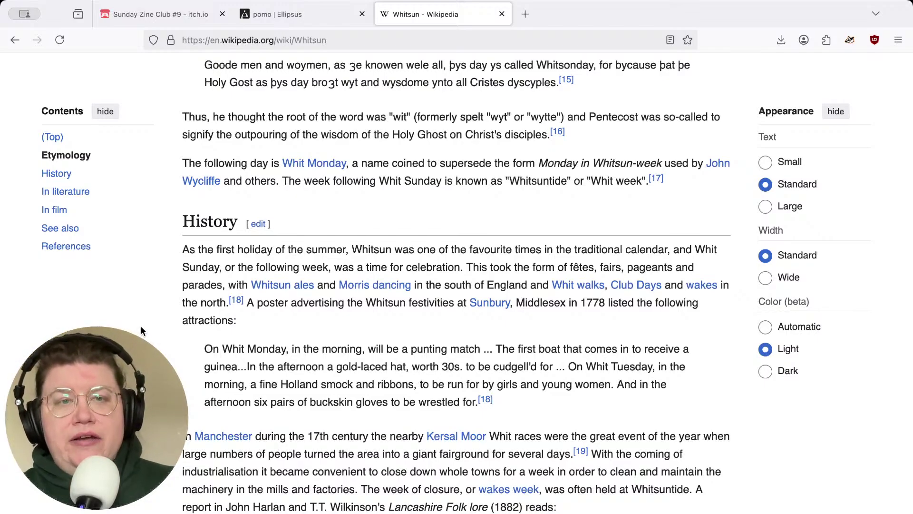
Return to the Whitsun introduction and highlight the wording about a "pause in the agricultural year"
{"action": "scroll", "coordinate": [141, 331], "scroll_direction": "up", "scroll_amount": 15}
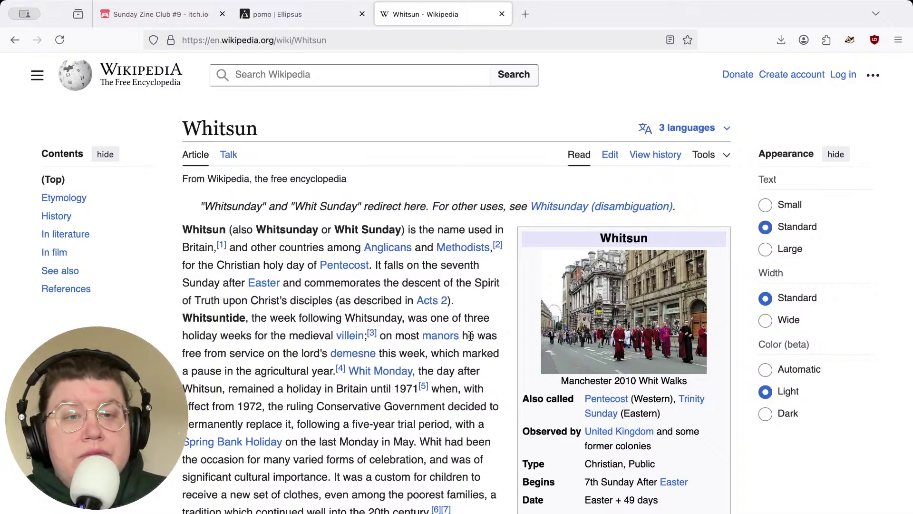
{"action": "left_click_drag", "start_coordinate": [463, 336], "coordinate": [298, 348]}
{"action": "left_click", "coordinate": [299, 348]}
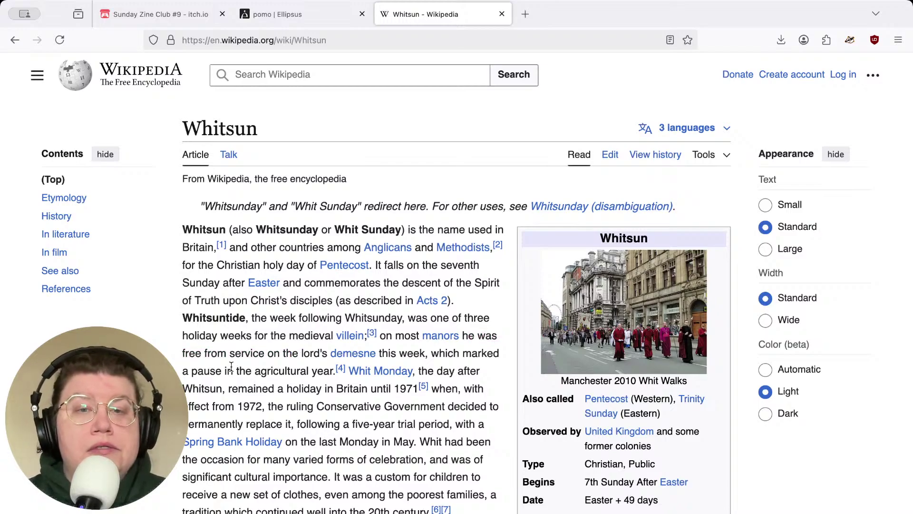
{"action": "left_click_drag", "start_coordinate": [177, 374], "coordinate": [296, 371]}
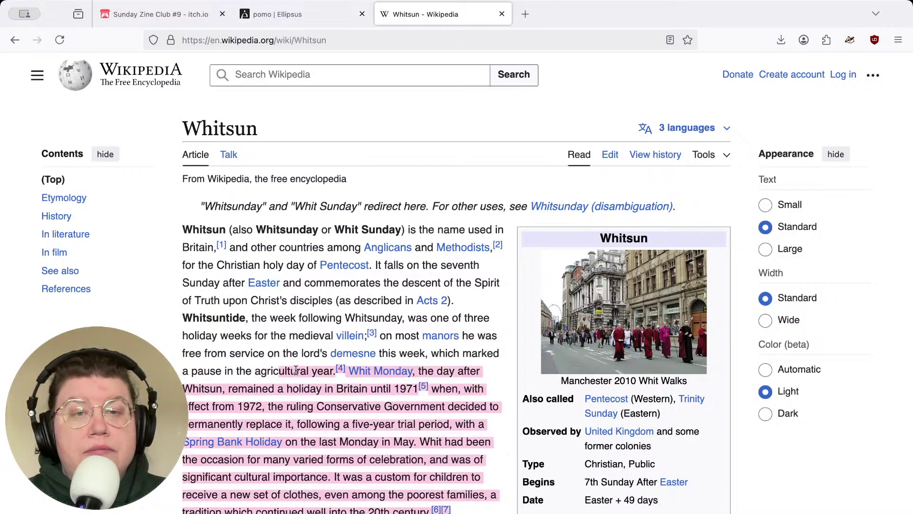
{"action": "left_click", "coordinate": [296, 371]}
{"action": "left_click_drag", "start_coordinate": [192, 371], "coordinate": [326, 371]}
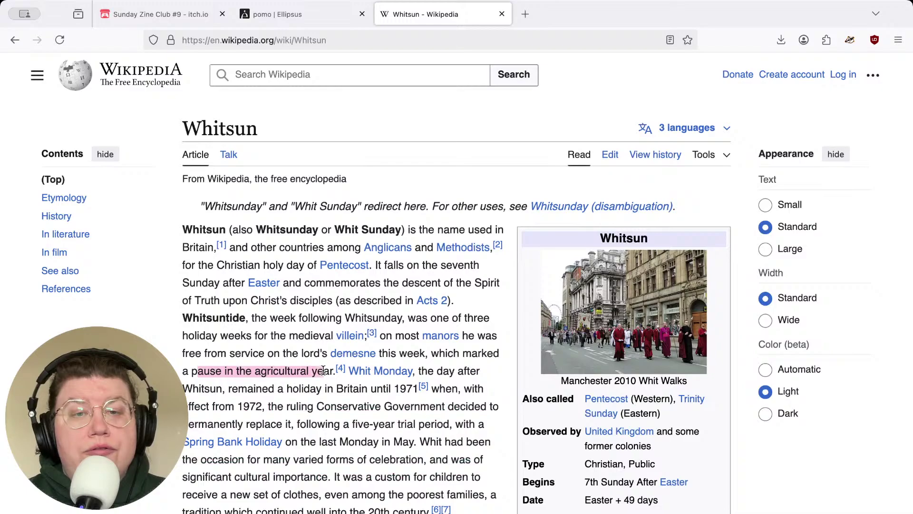
{"action": "left_click", "coordinate": [268, 352]}
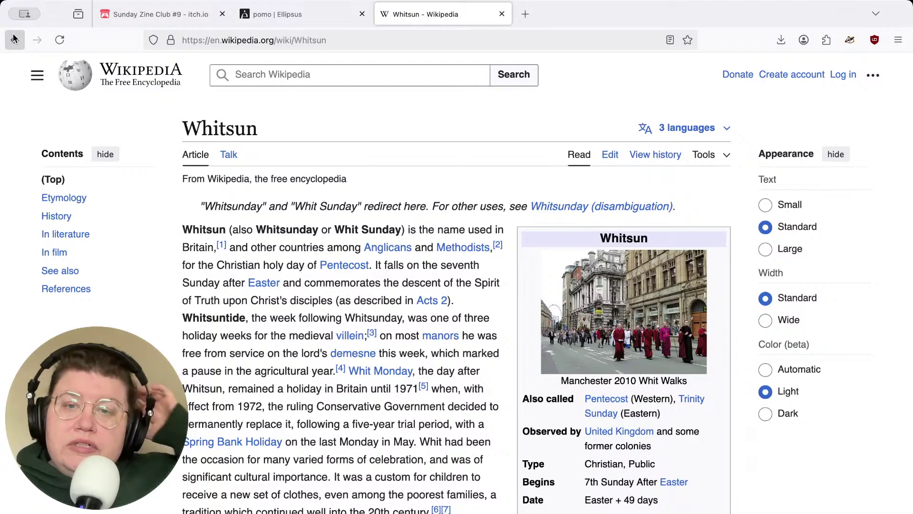
Open the Easter article from the Whitsun infobox and check the 2025 Western Easter date
{"action": "left_click", "coordinate": [681, 482]}
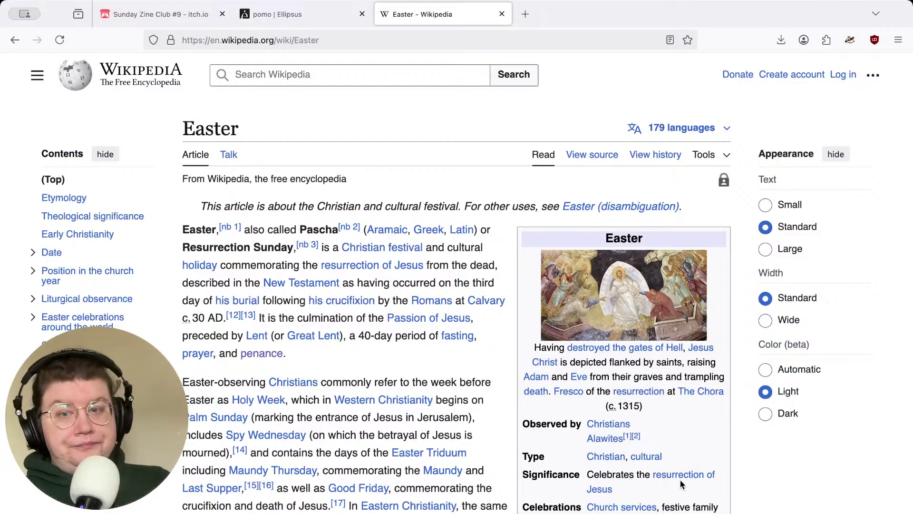
{"action": "scroll", "coordinate": [754, 465], "scroll_direction": "down", "scroll_amount": 8}
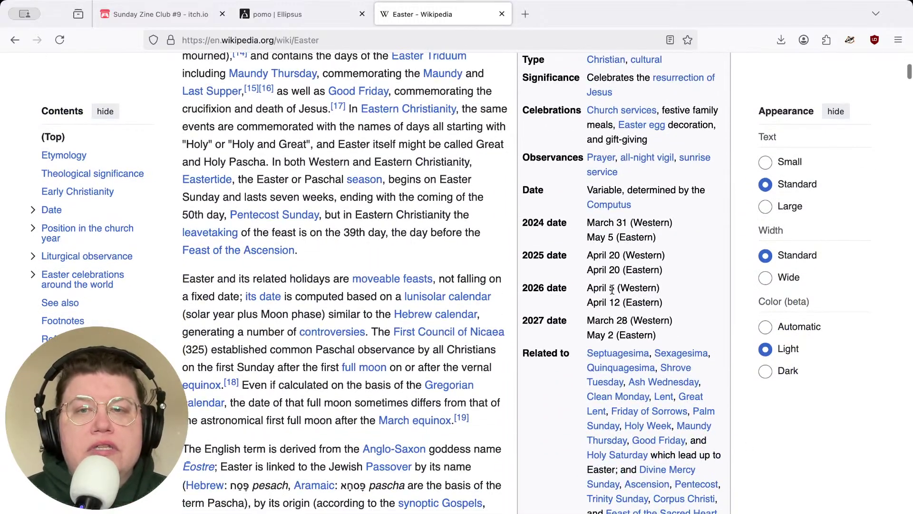
{"action": "scroll", "coordinate": [612, 253], "scroll_direction": "down", "scroll_amount": 1}
{"action": "scroll", "coordinate": [612, 253], "scroll_direction": "down", "scroll_amount": 1}
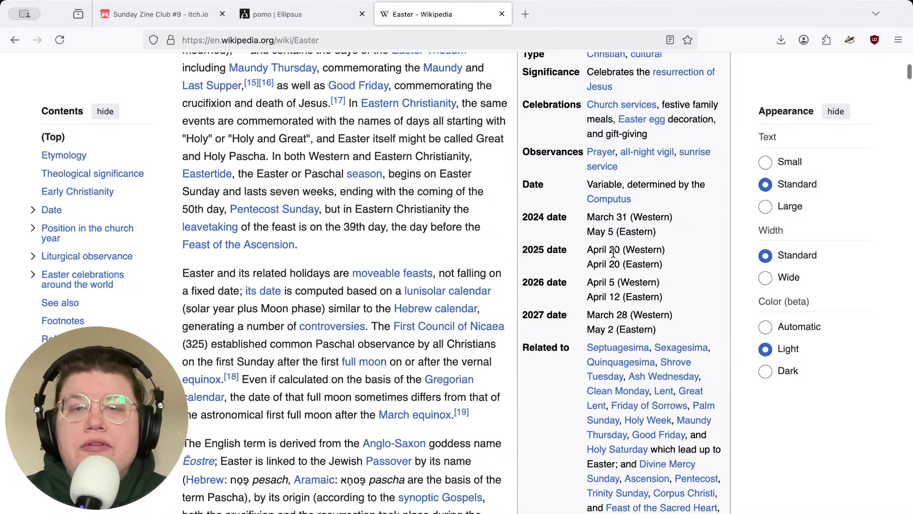
{"action": "double_click", "coordinate": [614, 251]}
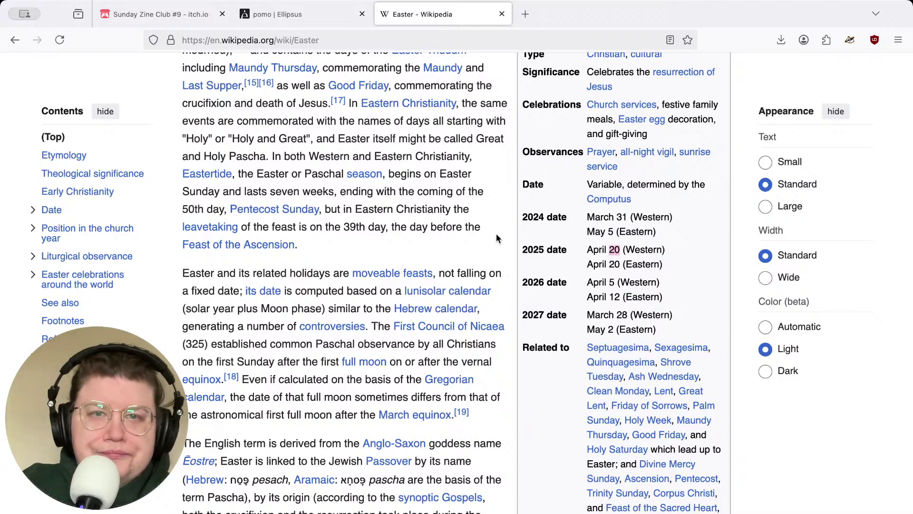
Go back to the Sunday article, read its See also list and open the Sunday shopping article
{"action": "left_click", "coordinate": [15, 40]}
{"action": "left_click", "coordinate": [19, 44]}
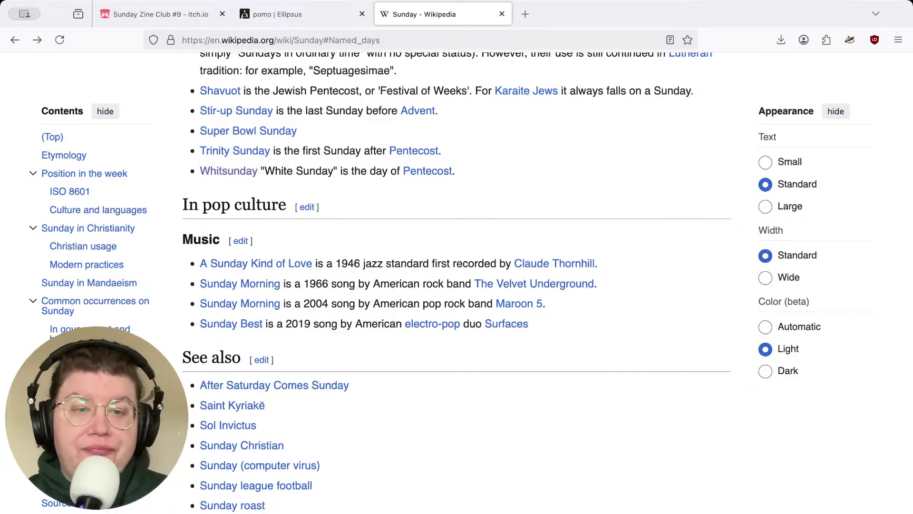
{"action": "scroll", "coordinate": [488, 419], "scroll_direction": "down", "scroll_amount": 5}
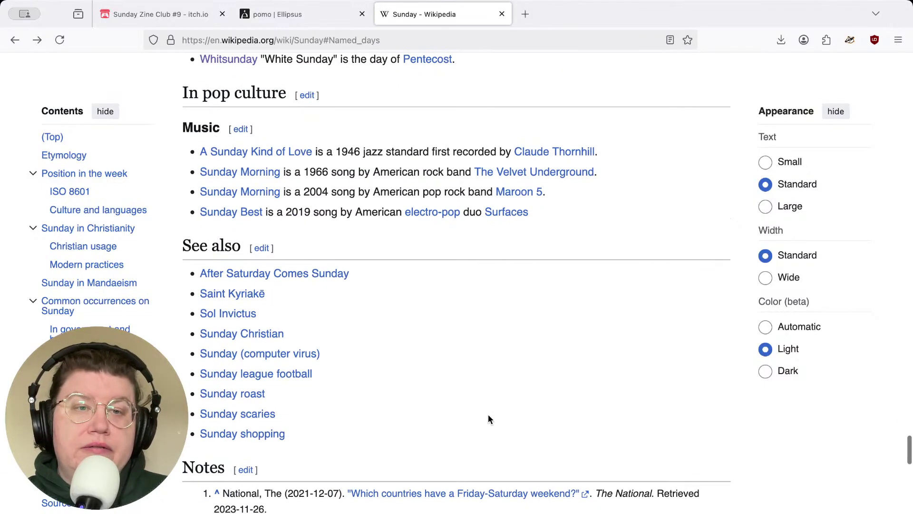
{"action": "mouse_move", "coordinate": [230, 232]}
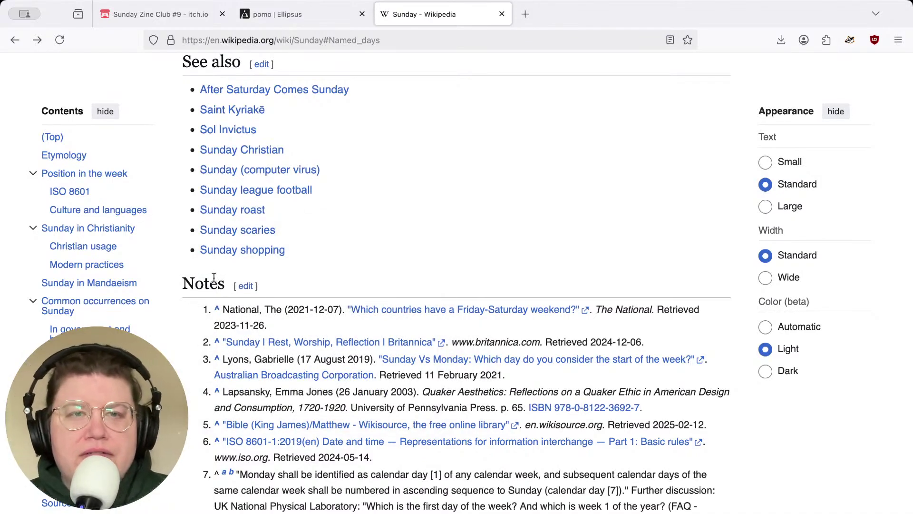
{"action": "left_click", "coordinate": [220, 251]}
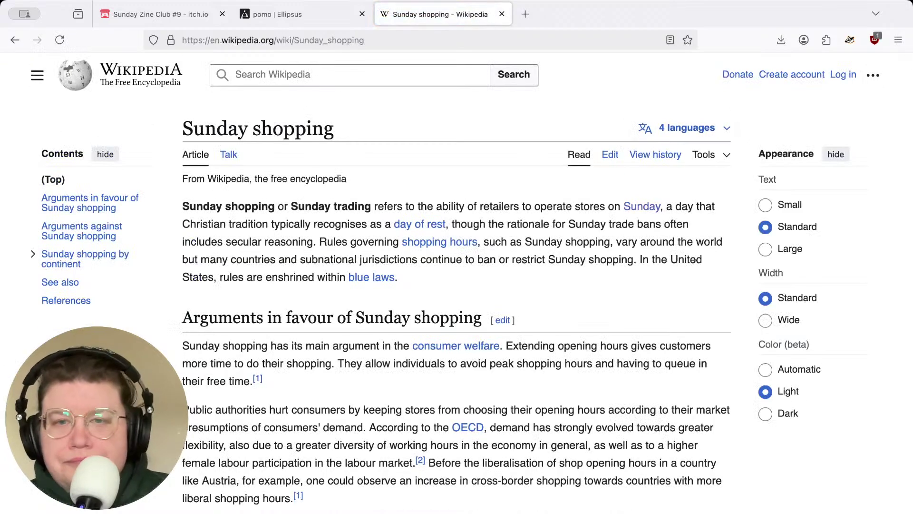
Expand the Sunday shopping by continent contents and open the section on other Canadian provinces
{"action": "left_click", "coordinate": [33, 255]}
{"action": "scroll", "coordinate": [45, 293], "scroll_direction": "down", "scroll_amount": 3}
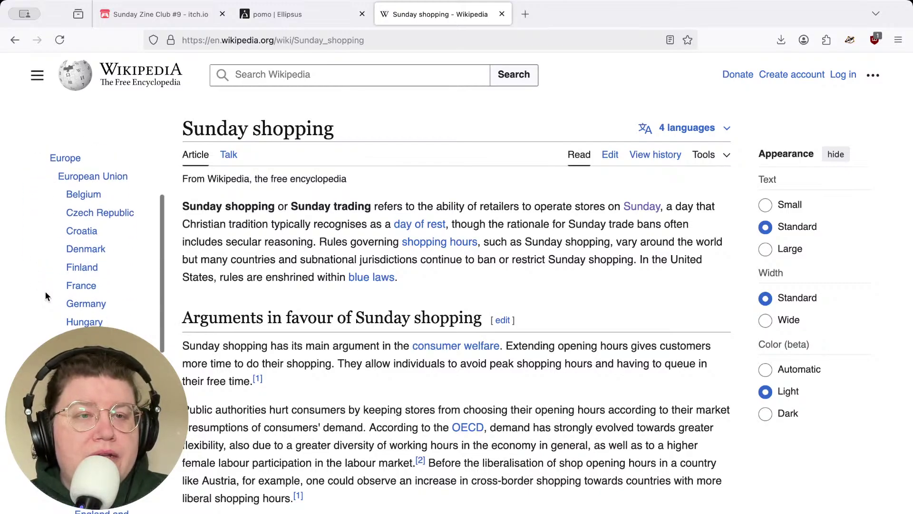
{"action": "scroll", "coordinate": [45, 295], "scroll_direction": "down", "scroll_amount": 10}
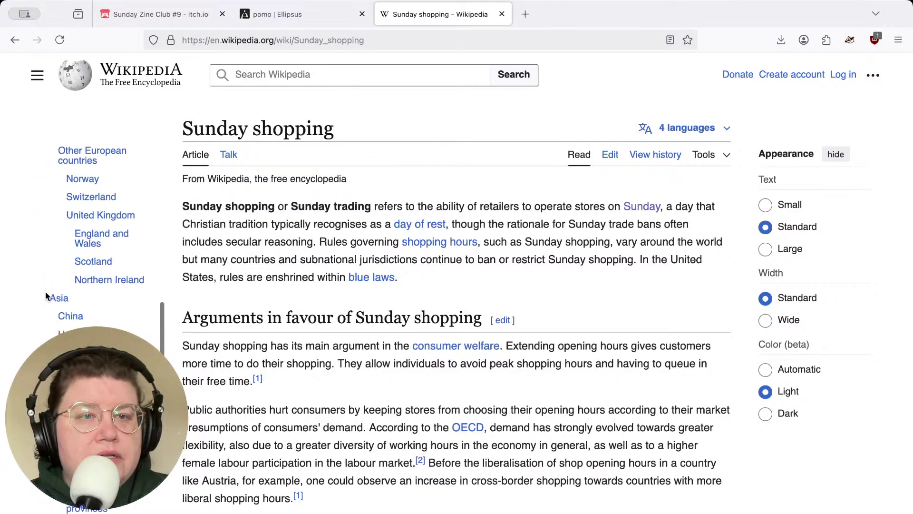
{"action": "scroll", "coordinate": [44, 291], "scroll_direction": "down", "scroll_amount": 4}
{"action": "scroll", "coordinate": [45, 291], "scroll_direction": "up", "scroll_amount": 3}
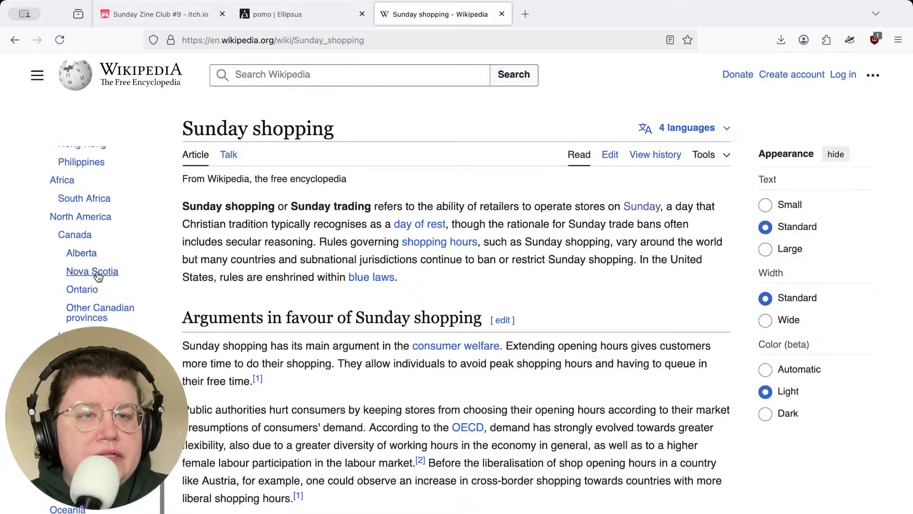
{"action": "left_click", "coordinate": [98, 318]}
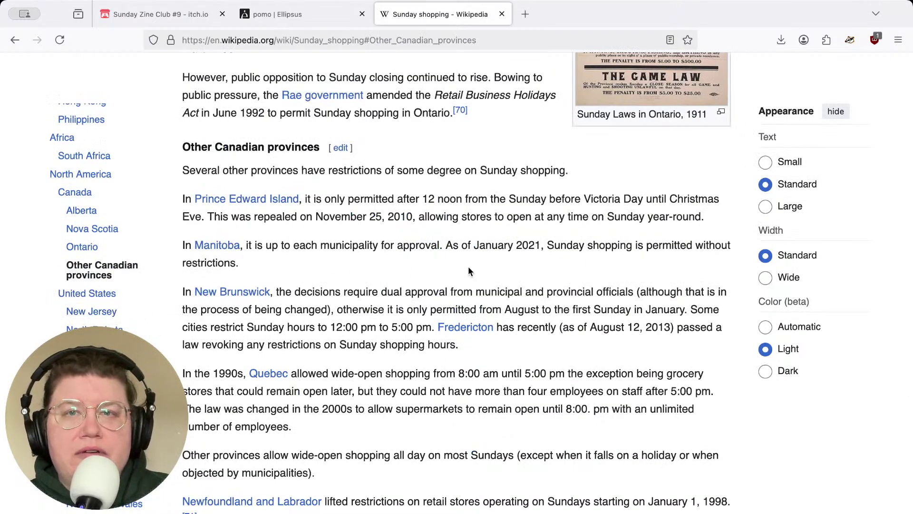
Read the Prince Edward Island paragraph on Sunday shopping and highlight the year its restriction was repealed
{"action": "scroll", "coordinate": [560, 244], "scroll_direction": "up", "scroll_amount": 2}
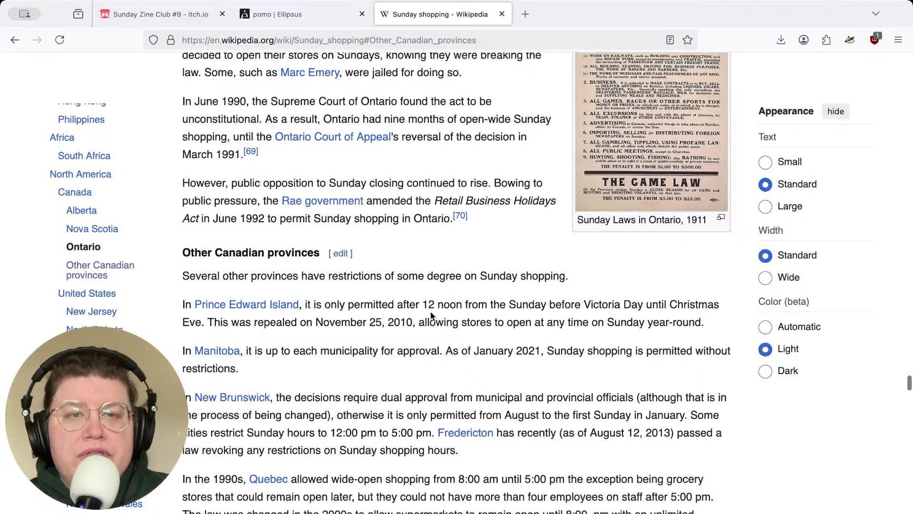
{"action": "double_click", "coordinate": [406, 322]}
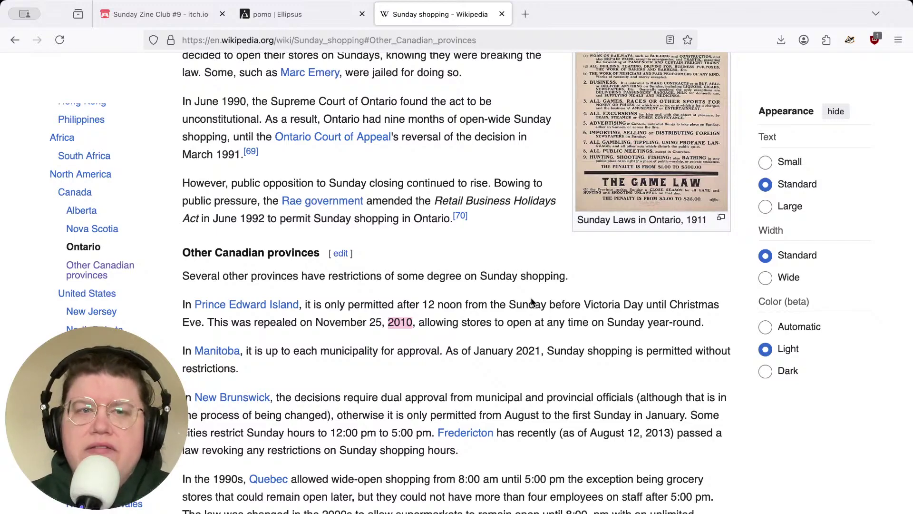
{"action": "left_click", "coordinate": [425, 325]}
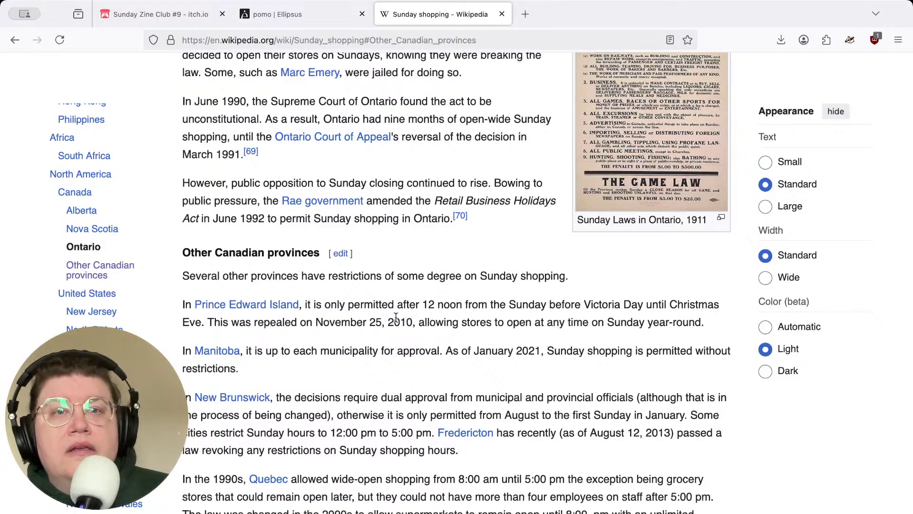
Read back through the Ontario, Nova Scotia and Canada sections, highlighting the wording "upheld the Lord's Day Act"
{"action": "scroll", "coordinate": [398, 317], "scroll_direction": "down", "scroll_amount": 5}
{"action": "scroll", "coordinate": [404, 304], "scroll_direction": "up", "scroll_amount": 9}
{"action": "scroll", "coordinate": [405, 304], "scroll_direction": "up", "scroll_amount": 15}
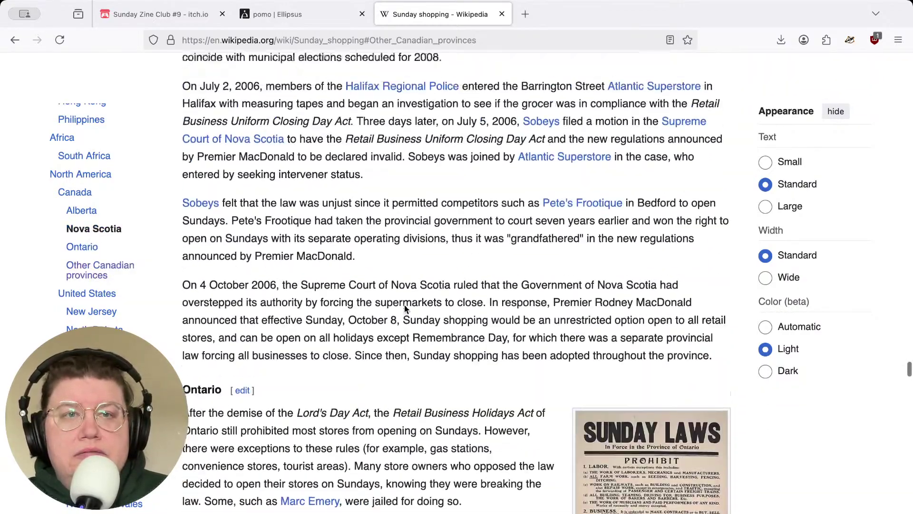
{"action": "scroll", "coordinate": [405, 307], "scroll_direction": "up", "scroll_amount": 9}
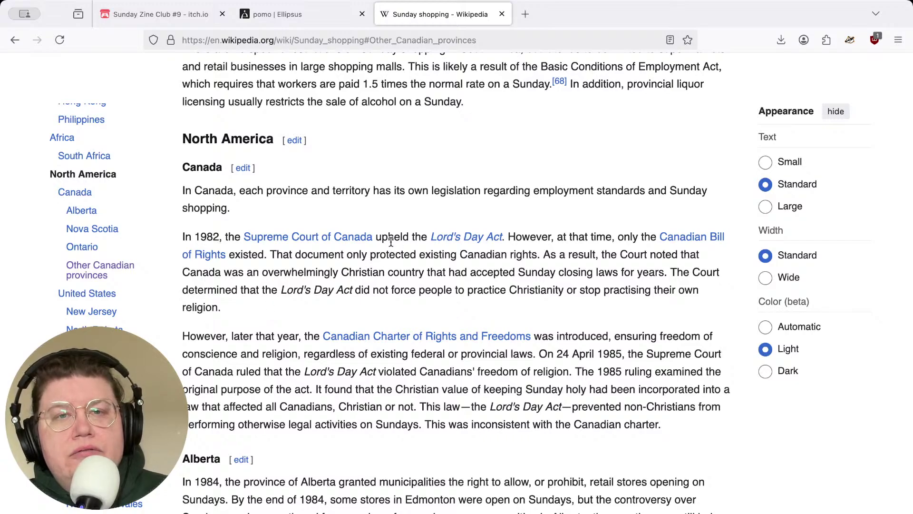
{"action": "left_click_drag", "start_coordinate": [376, 238], "coordinate": [506, 237]}
{"action": "left_click", "coordinate": [533, 259]}
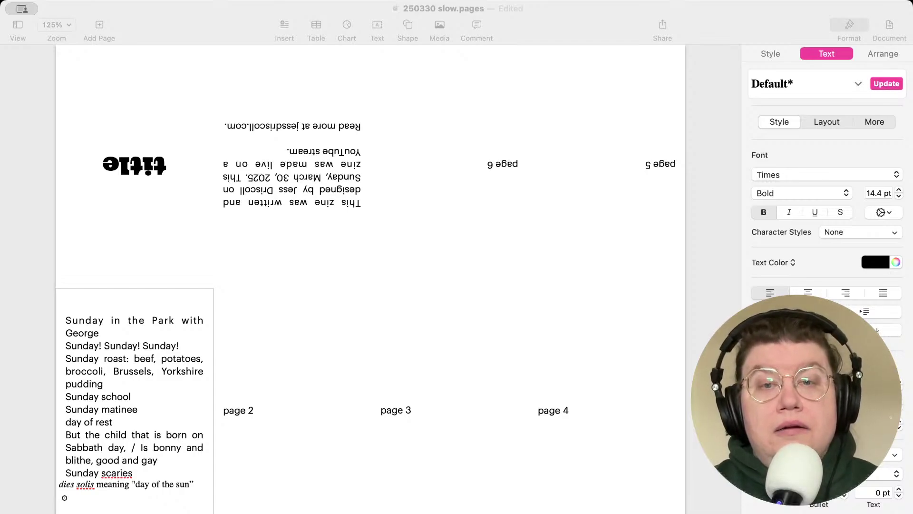
Switch to the zine in Pages and apply the Body paragraph style to all the text on page 1
{"action": "left_click", "coordinate": [253, 512]}
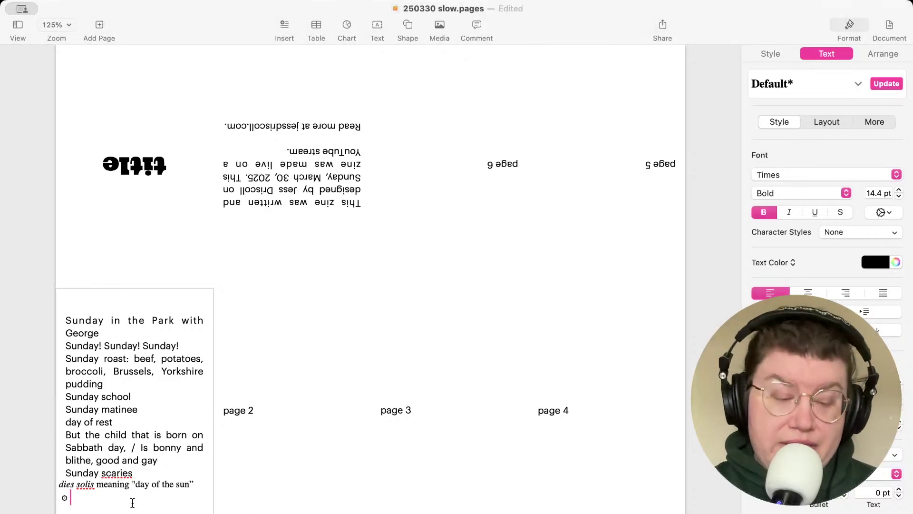
{"action": "key", "text": "super+a"}
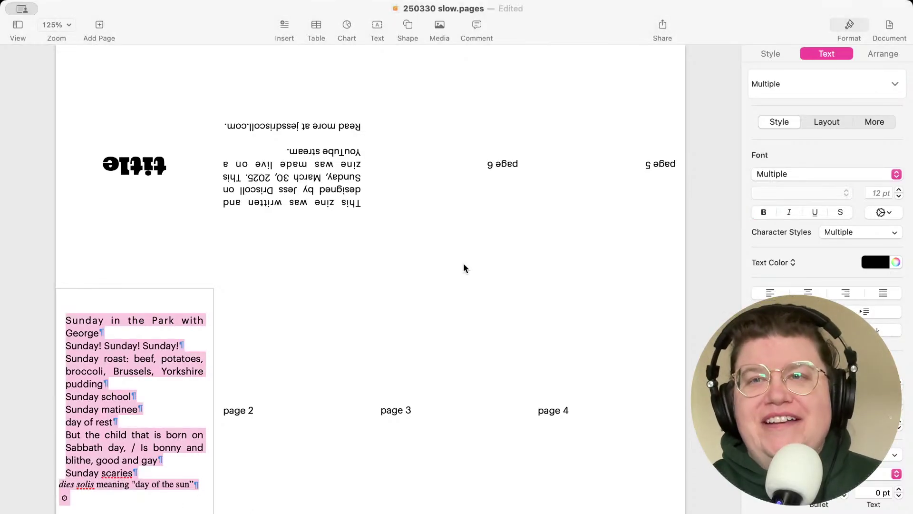
{"action": "left_click", "coordinate": [805, 84]}
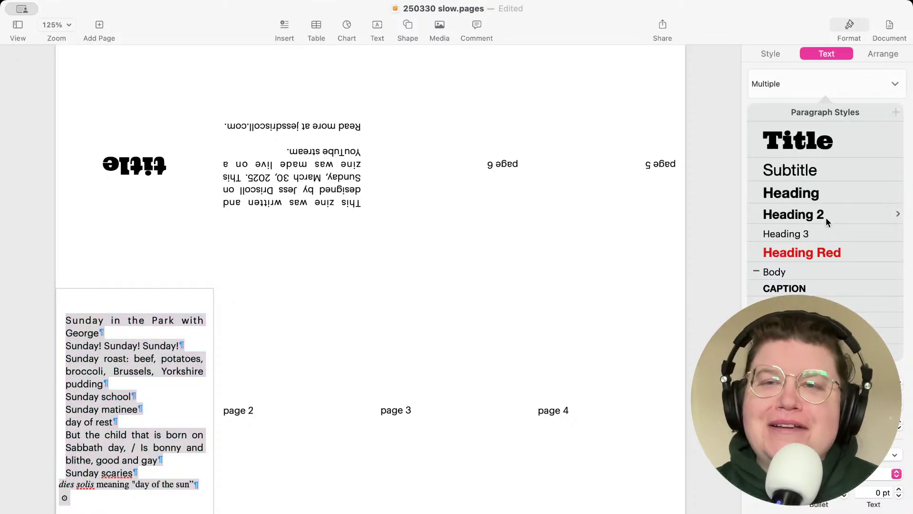
{"action": "left_click", "coordinate": [809, 273]}
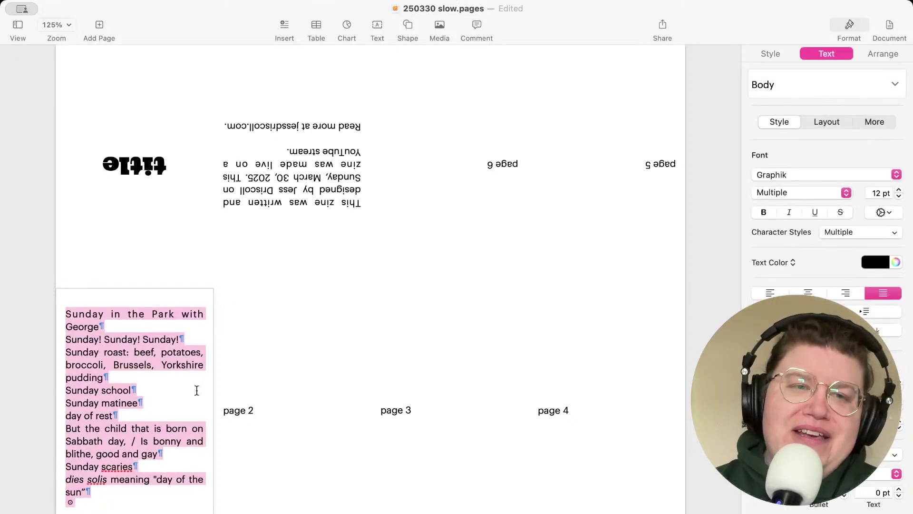
{"action": "left_click", "coordinate": [148, 403]}
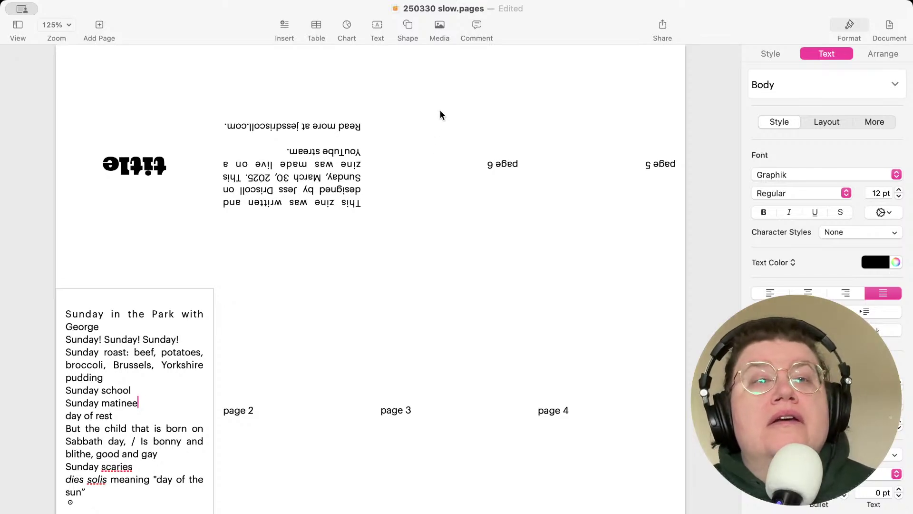
Rename the document as 250330 sunday.pages
{"action": "left_click", "coordinate": [438, 14]}
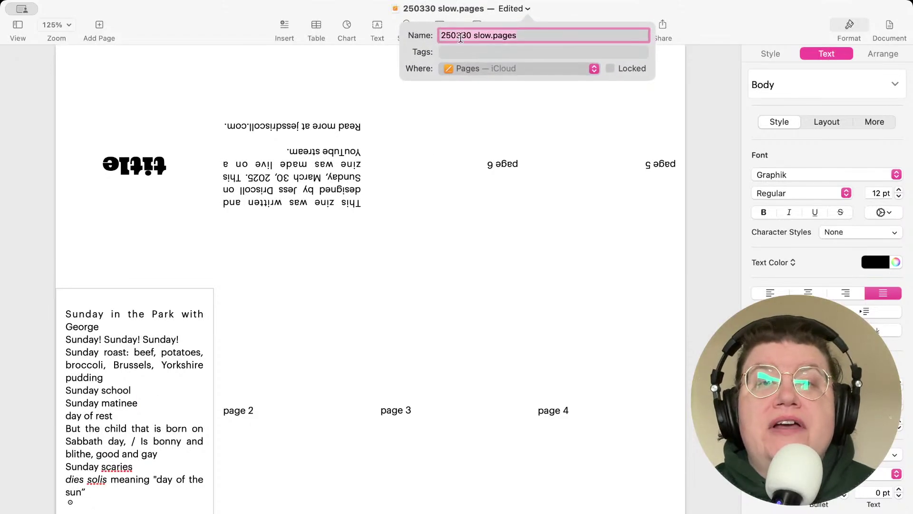
{"action": "left_click", "coordinate": [486, 36]}
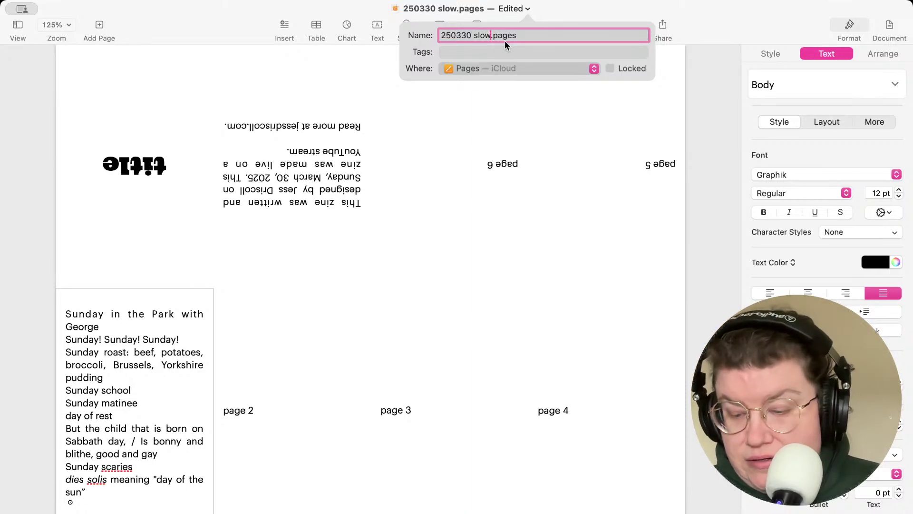
{"action": "type", "text": "unday"}
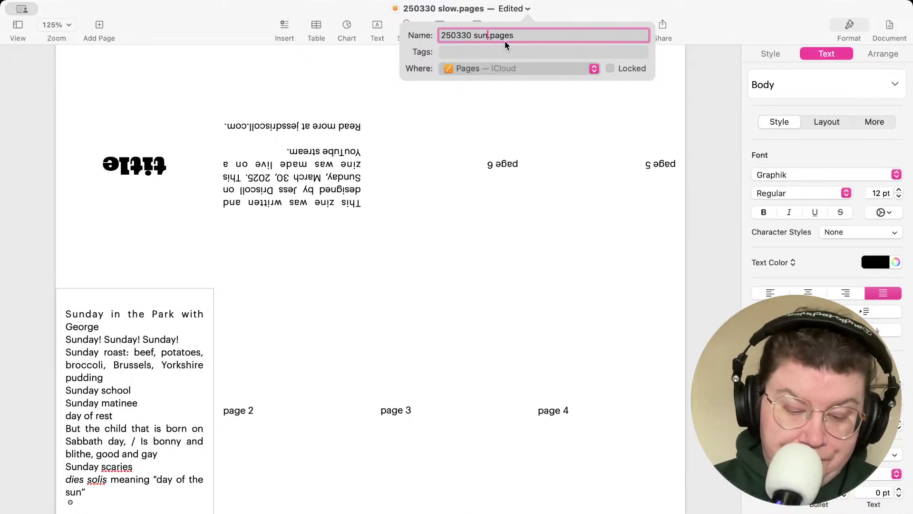
{"action": "key", "text": "Return"}
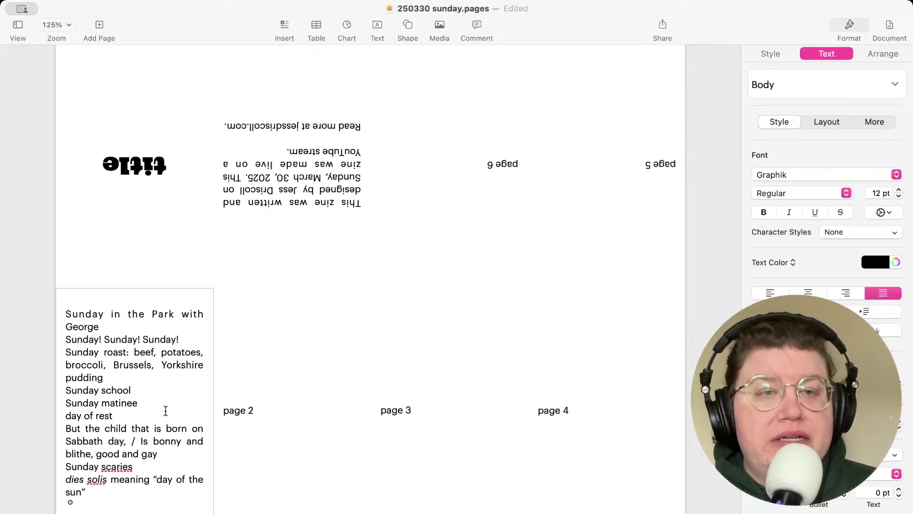
Move the "Sunday roast: beef, potatoes, broccoli, Brussels, Yorkshire pudding" entry from page 1 to page 2, replacing the placeholder
{"action": "left_click", "coordinate": [278, 402]}
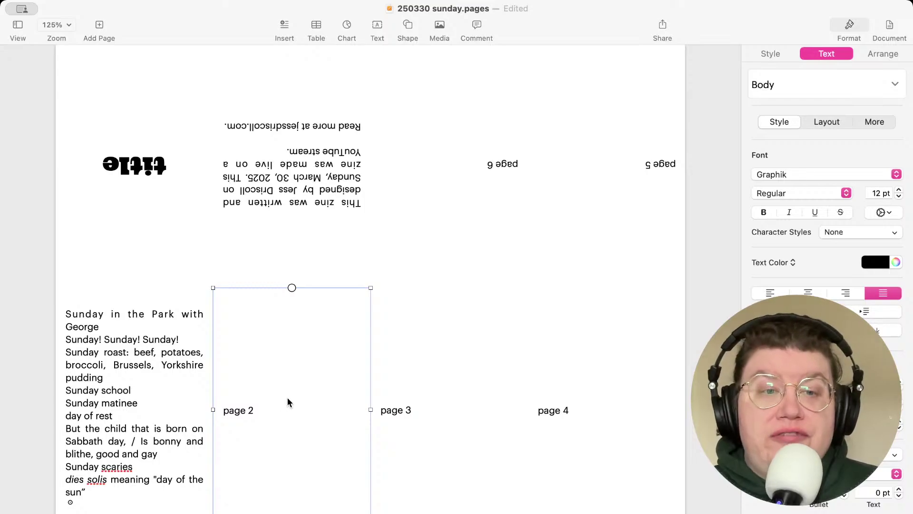
{"action": "left_click", "coordinate": [117, 403]}
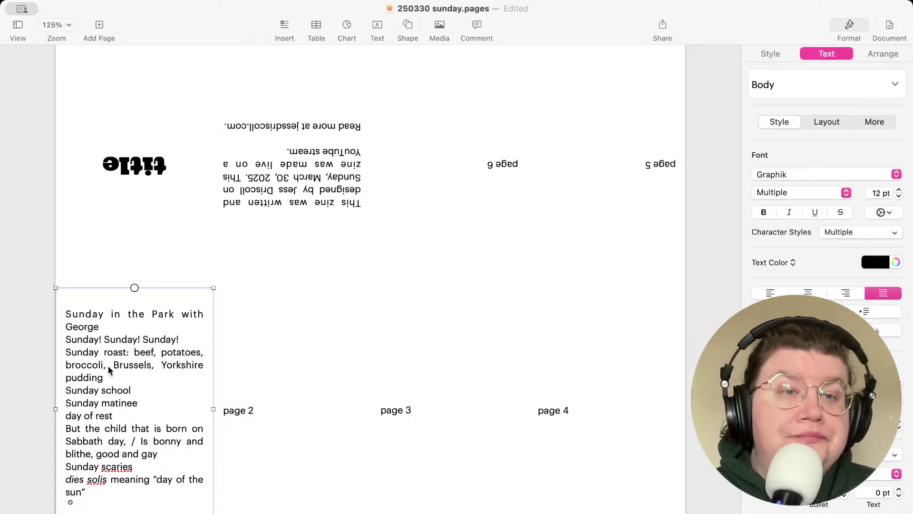
{"action": "left_click", "coordinate": [115, 377]}
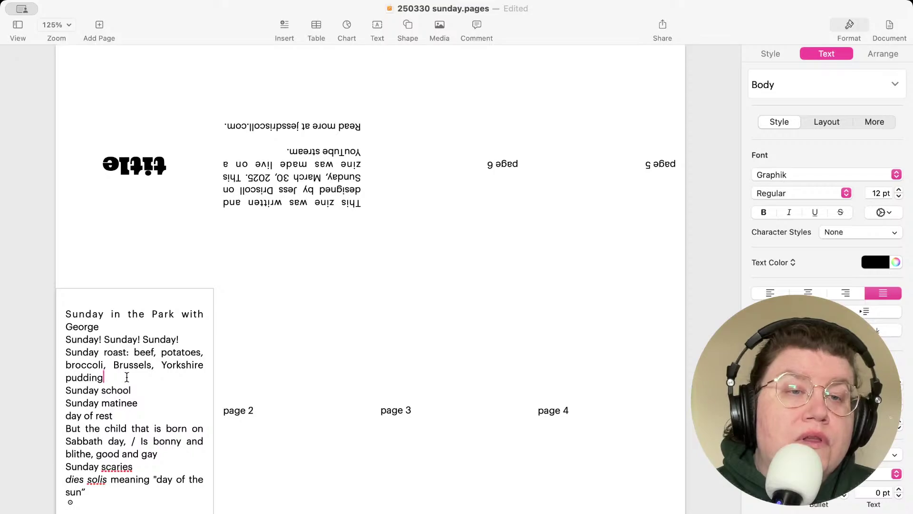
{"action": "left_click_drag", "start_coordinate": [126, 376], "coordinate": [59, 352]}
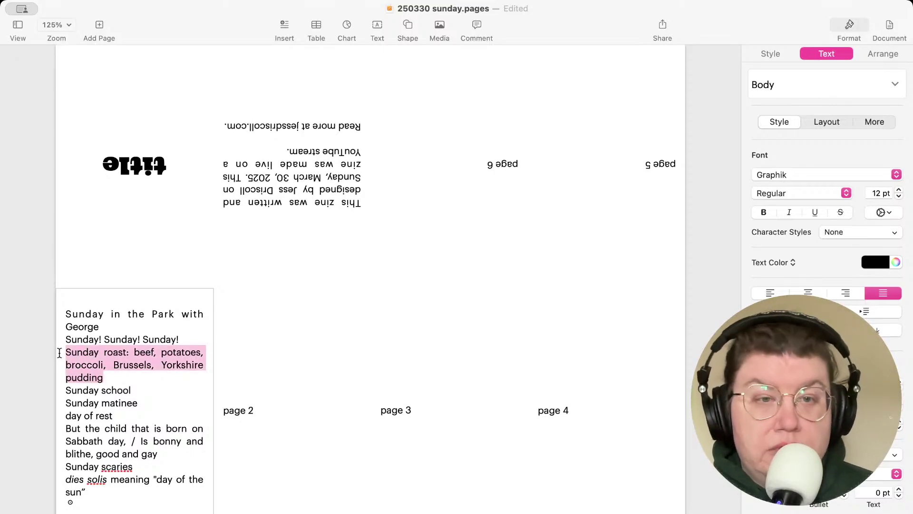
{"action": "key", "text": "super+x"}
{"action": "double_click", "coordinate": [270, 397]}
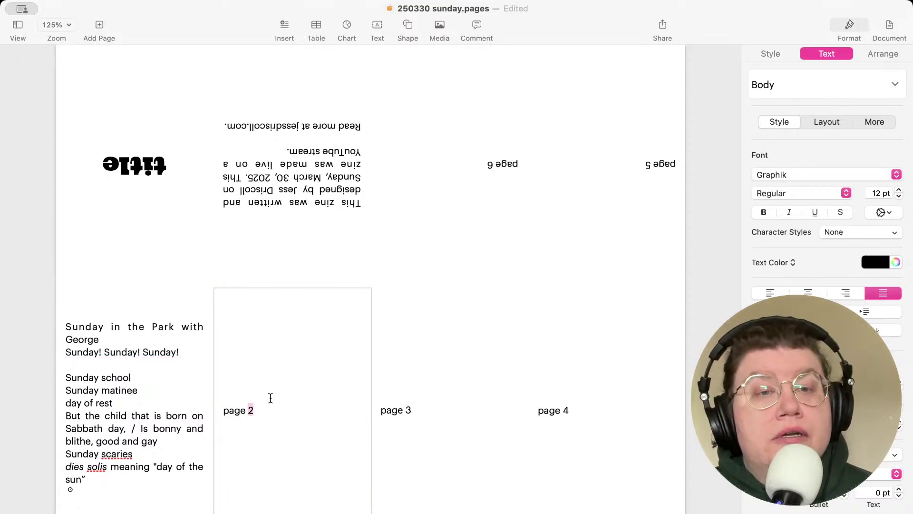
{"action": "triple_click", "coordinate": [270, 397]}
{"action": "key", "text": "super+v"}
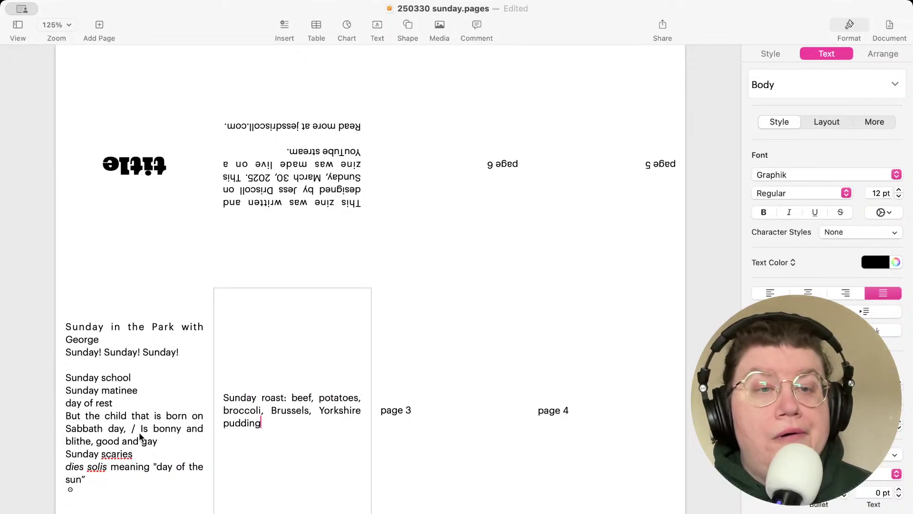
Move the lines from "Sunday in the Park with George" through "Sunday scaries" from page 1 to page 3, replacing the placeholder
{"action": "left_click", "coordinate": [154, 445]}
{"action": "left_click", "coordinate": [158, 442]}
{"action": "left_click_drag", "start_coordinate": [159, 442], "coordinate": [176, 439]}
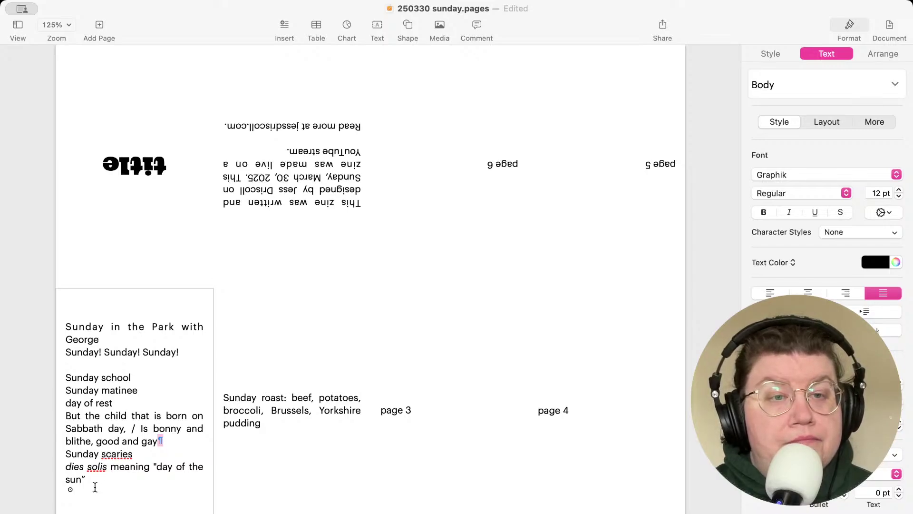
{"action": "left_click", "coordinate": [138, 454]}
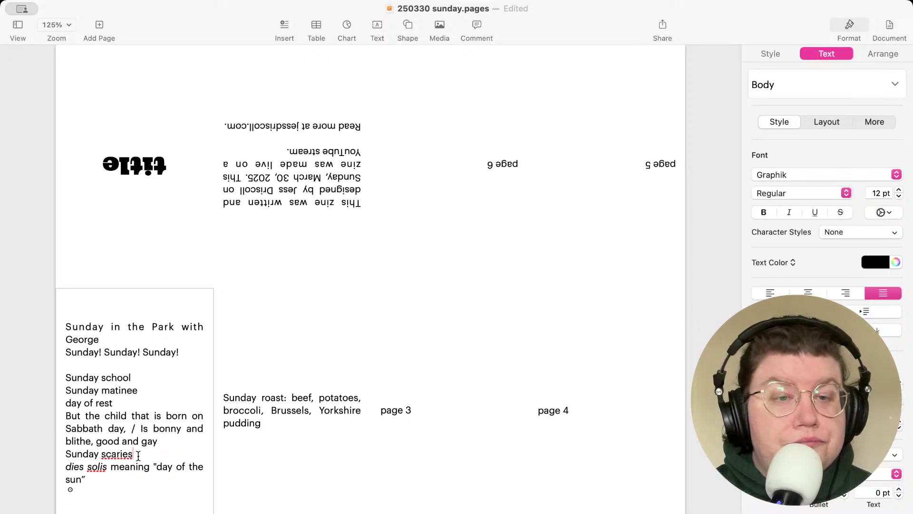
{"action": "left_click_drag", "start_coordinate": [153, 453], "coordinate": [56, 328]}
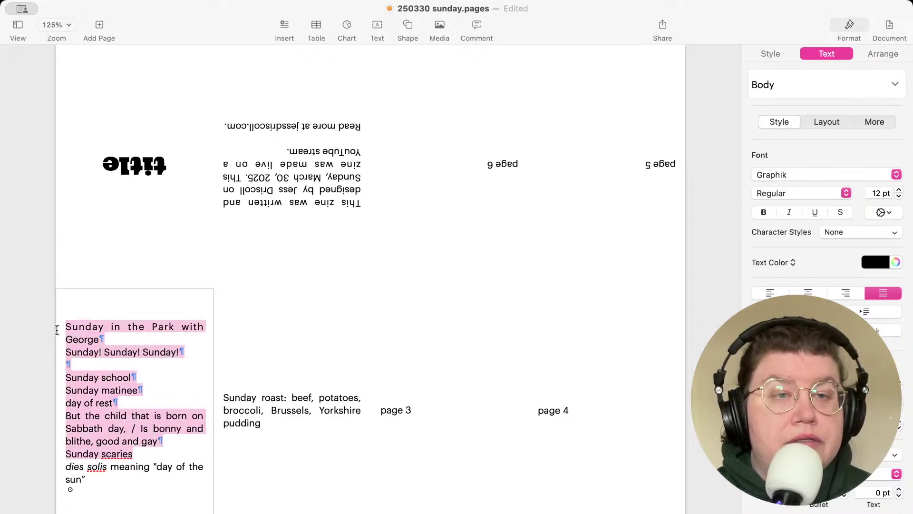
{"action": "key", "text": "BackSpace"}
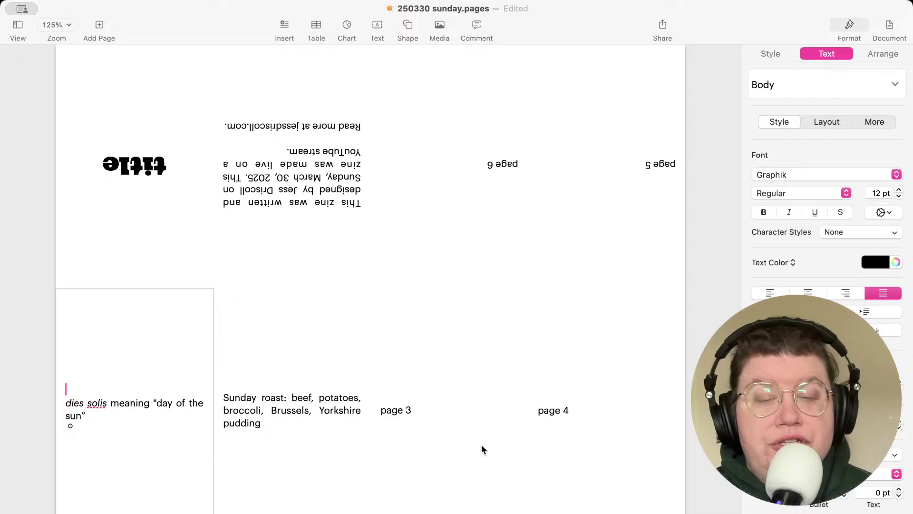
{"action": "double_click", "coordinate": [411, 408]}
{"action": "triple_click", "coordinate": [434, 410]}
{"action": "key", "text": "super+v"}
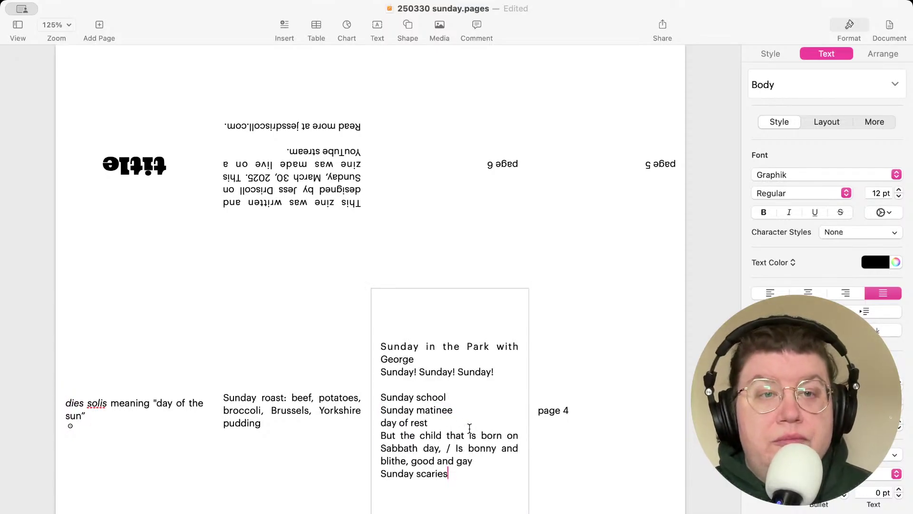
Copy the ⊙ sun symbol from page 1 and replace the cover's title placeholder with it
{"action": "left_click", "coordinate": [107, 423]}
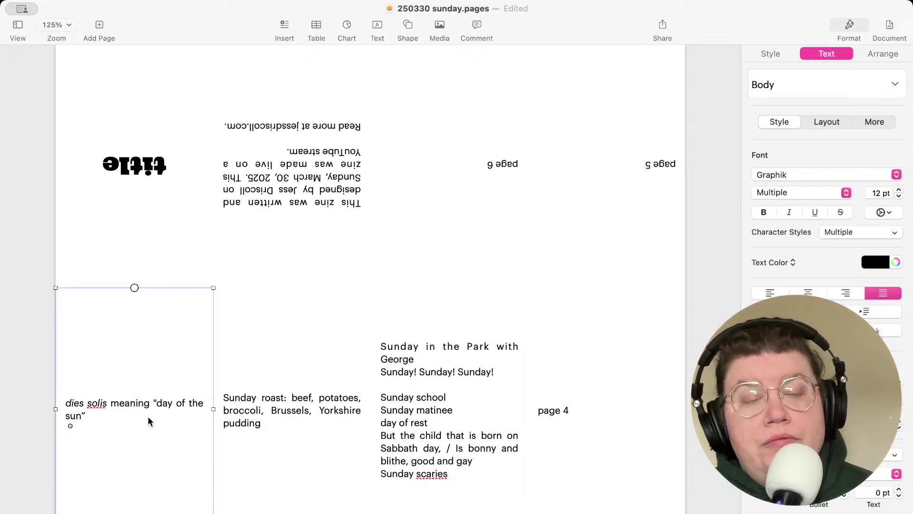
{"action": "double_click", "coordinate": [121, 414]}
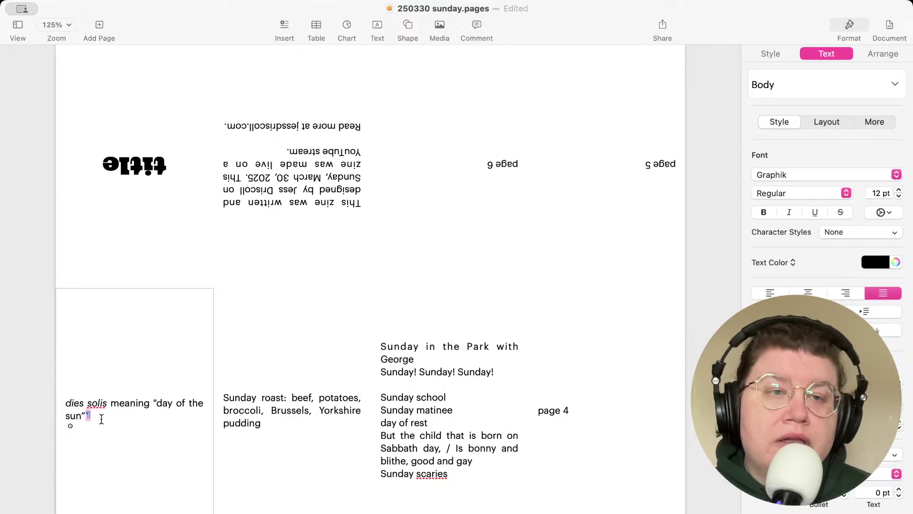
{"action": "left_click", "coordinate": [72, 425]}
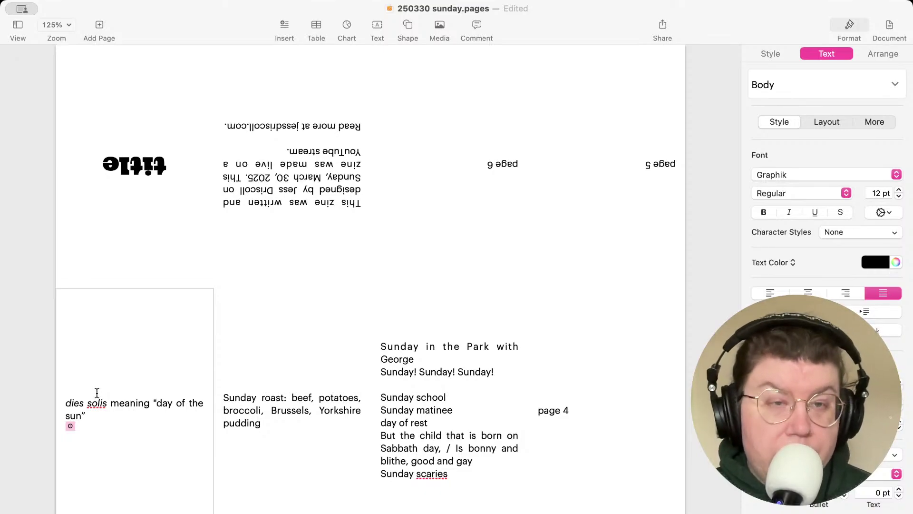
{"action": "double_click", "coordinate": [127, 176]}
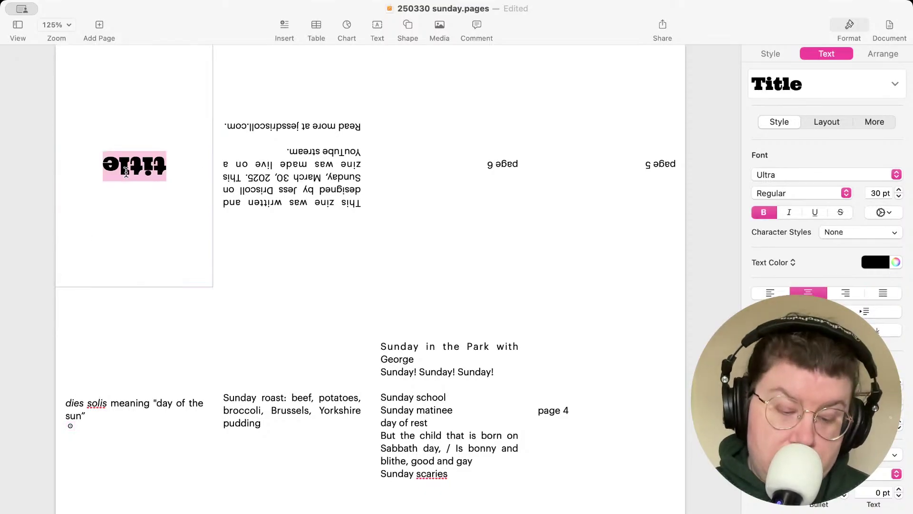
{"action": "key", "text": "BackSpace"}
{"action": "left_click", "coordinate": [146, 170]}
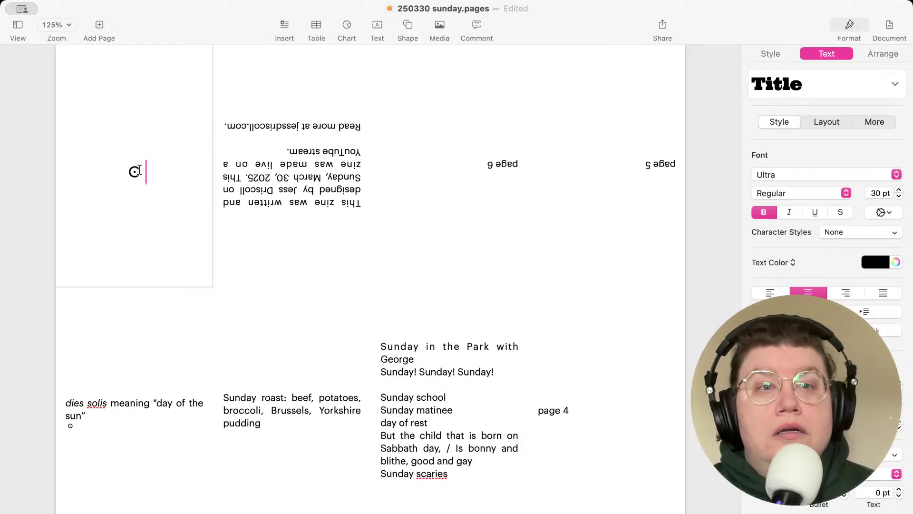
Enlarge the cover's ⊙ symbol, trying font sizes of 100 pt and 200 pt before settling on 300 pt
{"action": "left_click_drag", "start_coordinate": [146, 170], "coordinate": [113, 170]}
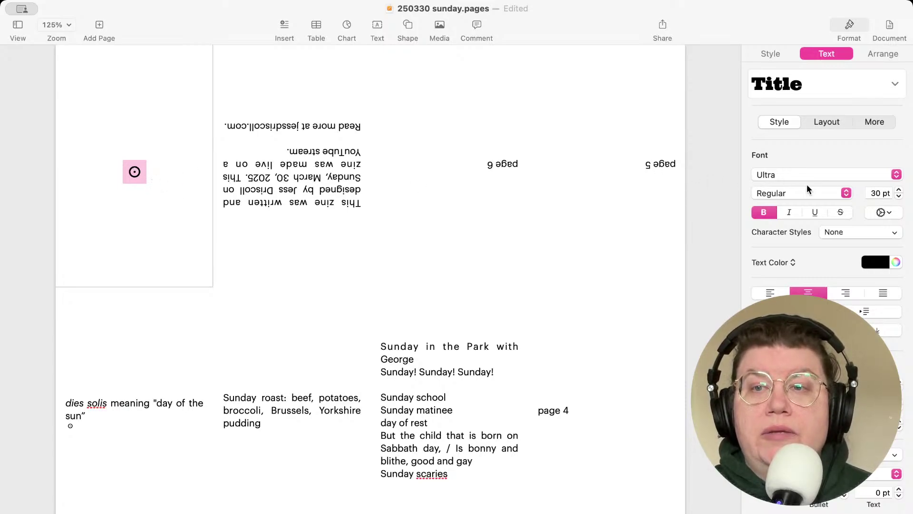
{"action": "left_click", "coordinate": [877, 192]}
{"action": "key", "text": "BackSpace"}
{"action": "key", "text": "BackSpace"}
{"action": "type", "text": "100"}
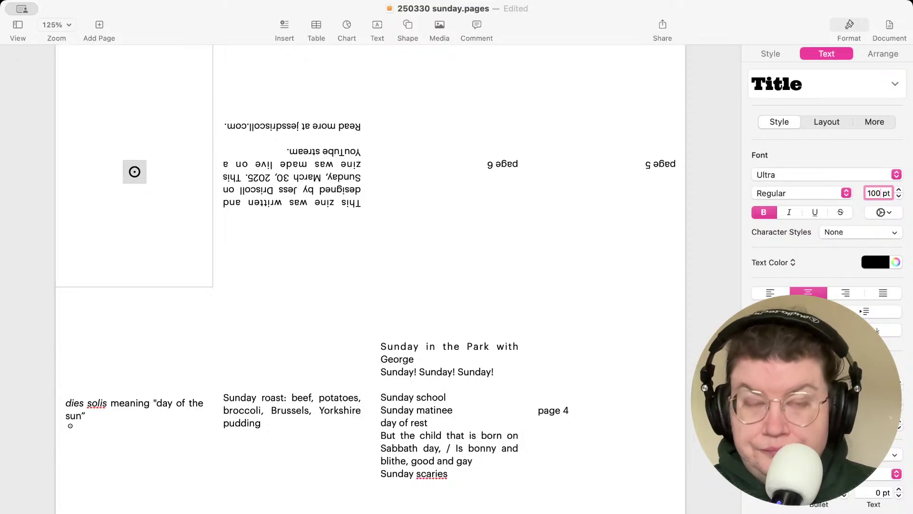
{"action": "key", "text": "Return"}
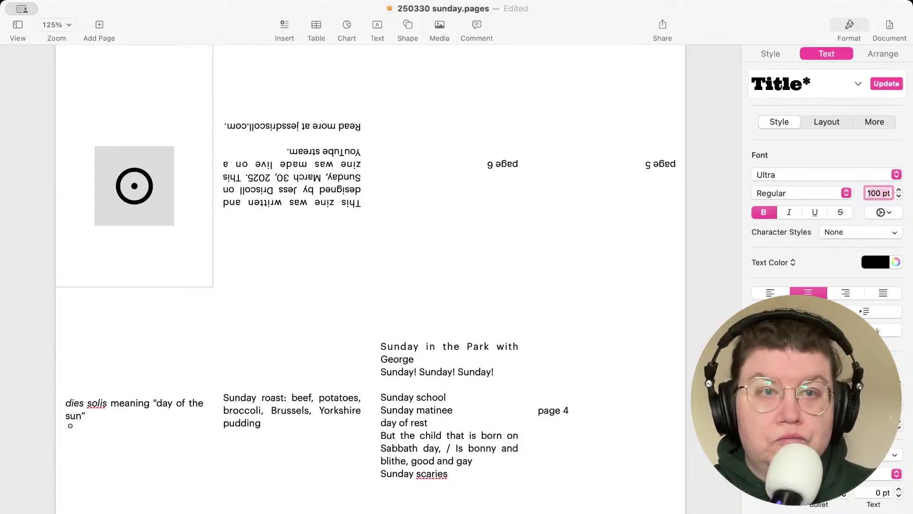
{"action": "double_click", "coordinate": [875, 193]}
{"action": "type", "text": "200"}
{"action": "key", "text": "Return"}
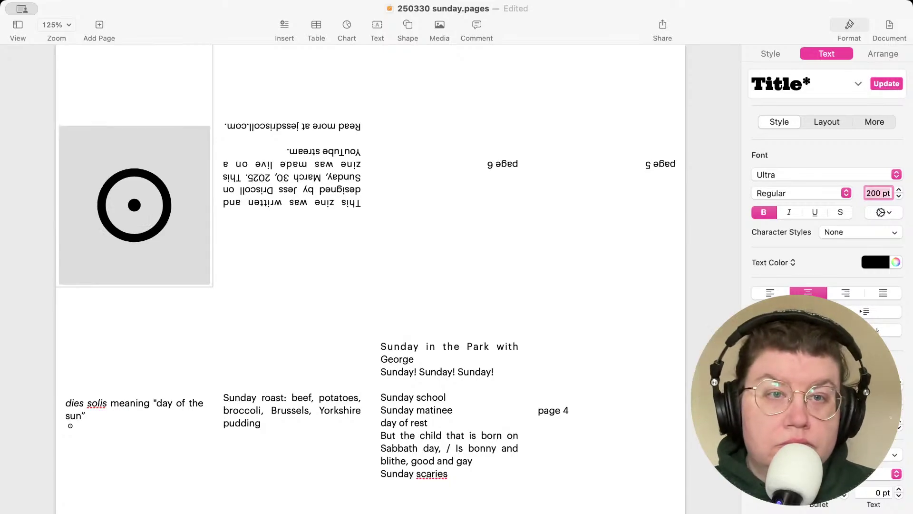
{"action": "double_click", "coordinate": [868, 192]}
{"action": "type", "text": "300"}
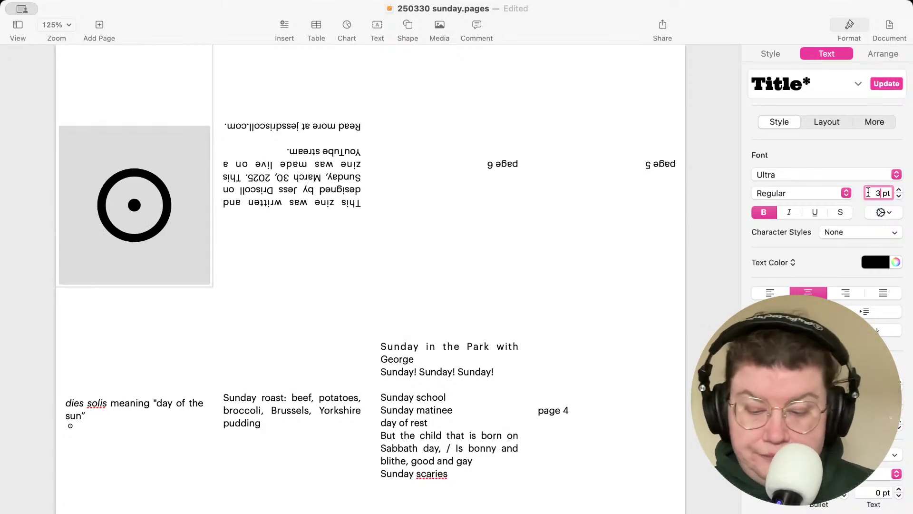
{"action": "key", "text": "Return"}
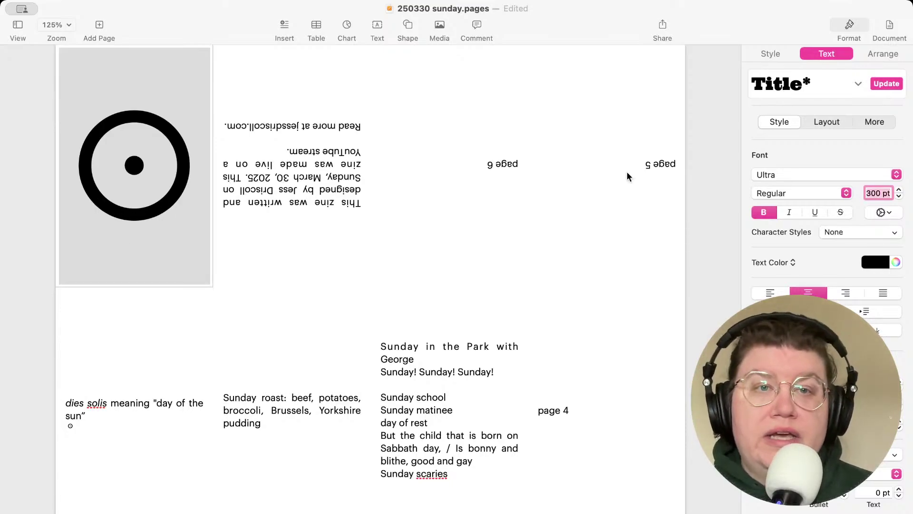
Shorten the ⊙ symbol's text box from its upper edge and move it down the cover panel
{"action": "left_click", "coordinate": [236, 271]}
{"action": "left_click", "coordinate": [132, 248]}
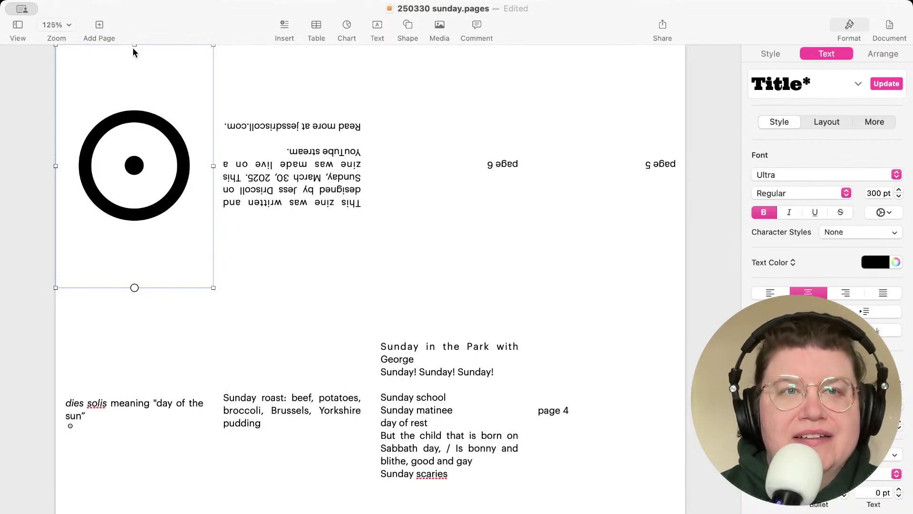
{"action": "left_click_drag", "start_coordinate": [133, 45], "coordinate": [138, 101]}
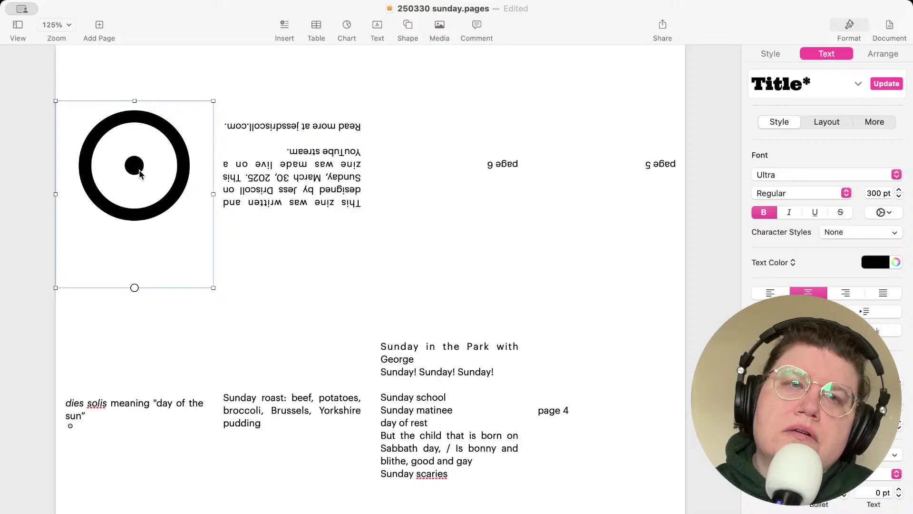
{"action": "left_click_drag", "start_coordinate": [141, 178], "coordinate": [144, 215]}
{"action": "left_click", "coordinate": [146, 94]}
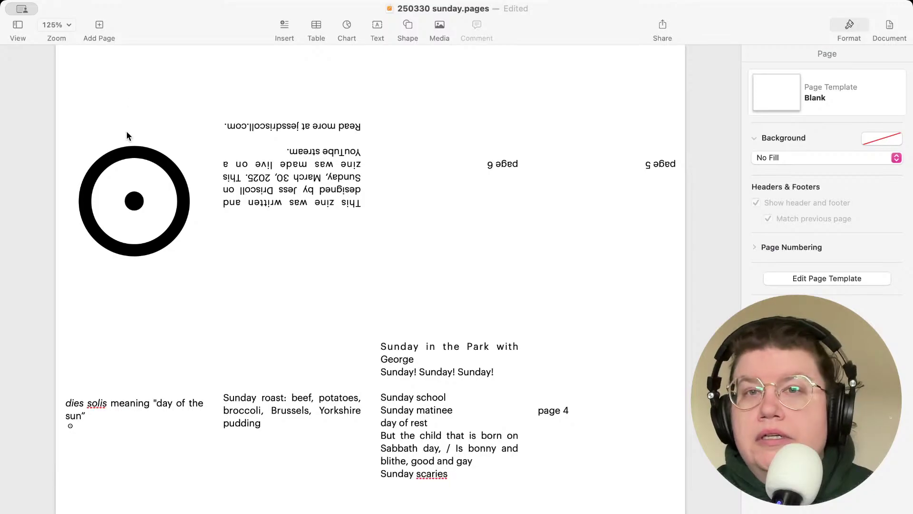
Add a text box flipped both horizontally and vertically, and fit it above the ⊙ symbol at 198 pt wide and 84 pt high
{"action": "left_click", "coordinate": [376, 26]}
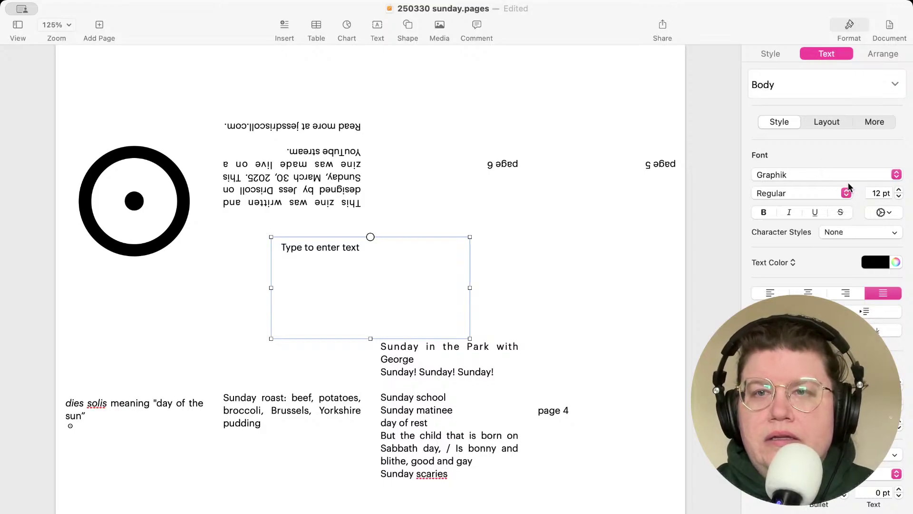
{"action": "left_click", "coordinate": [883, 54]}
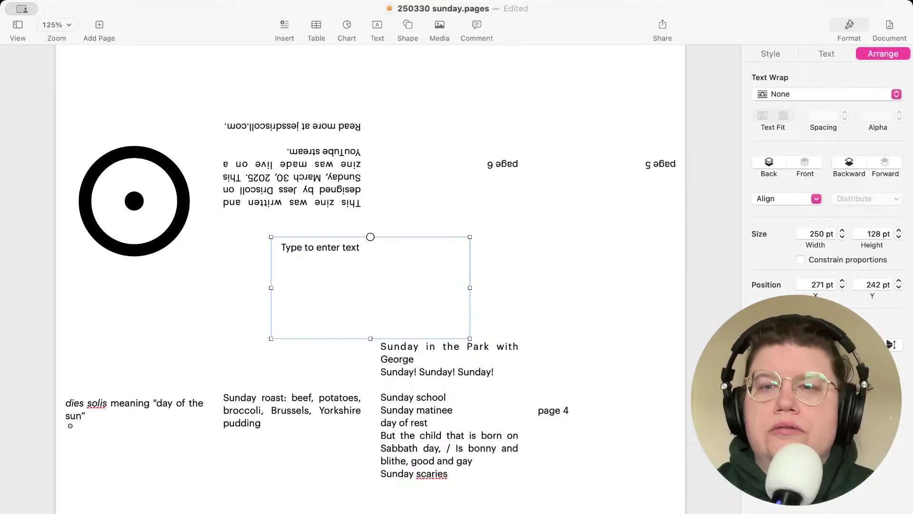
{"action": "left_click", "coordinate": [870, 345]}
{"action": "left_click", "coordinate": [891, 345]}
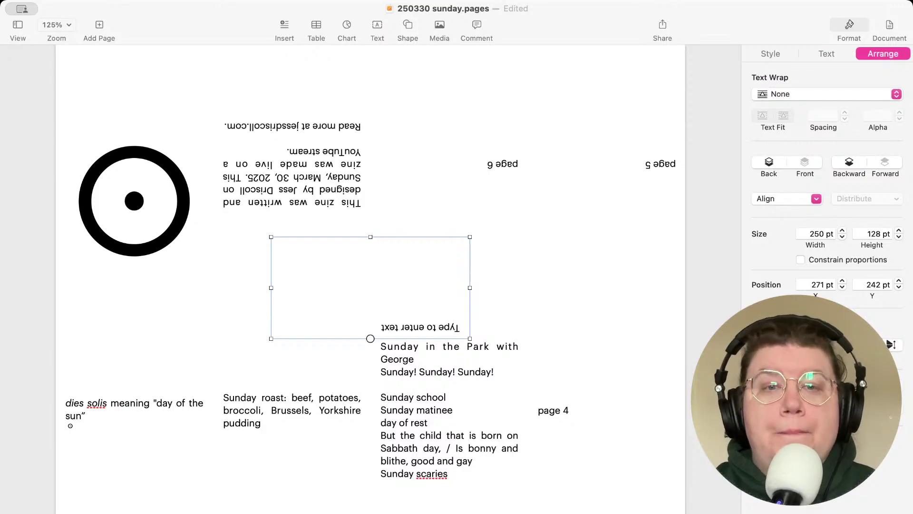
{"action": "left_click_drag", "start_coordinate": [420, 290], "coordinate": [212, 95]}
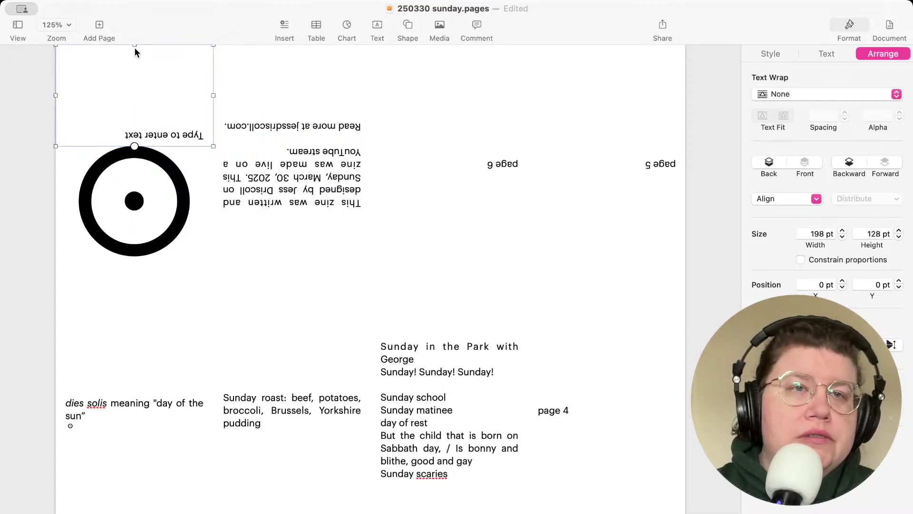
{"action": "left_click_drag", "start_coordinate": [134, 44], "coordinate": [139, 73]}
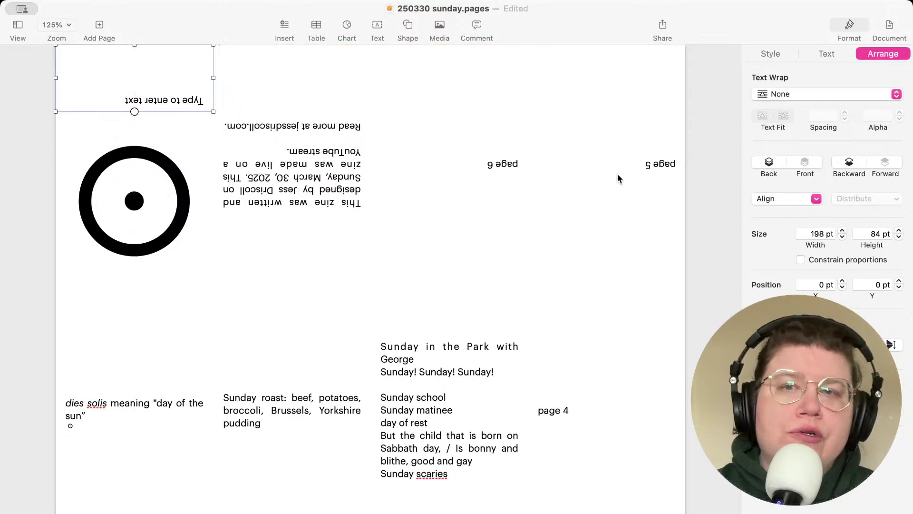
Copy the italic "dies solis" from page 1 and replace the new cover text box's placeholder with it
{"action": "left_click", "coordinate": [826, 54]}
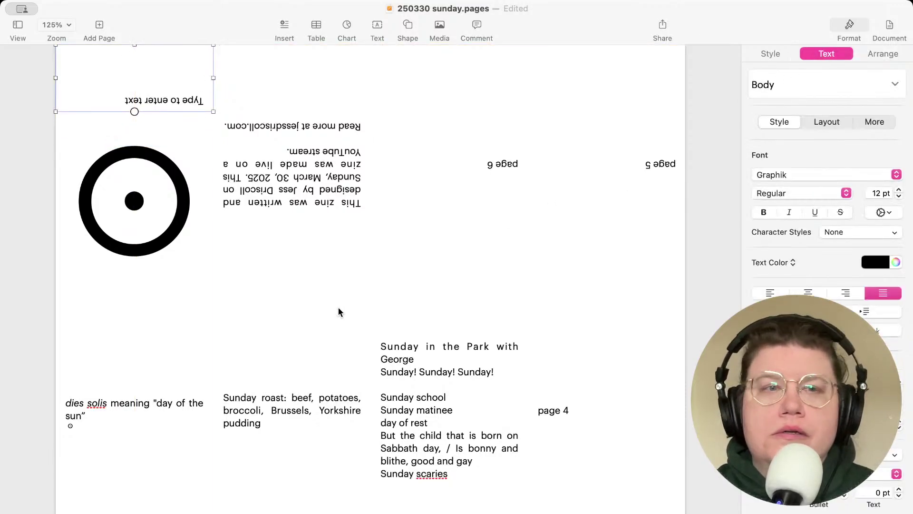
{"action": "left_click", "coordinate": [110, 403]}
{"action": "double_click", "coordinate": [110, 402]}
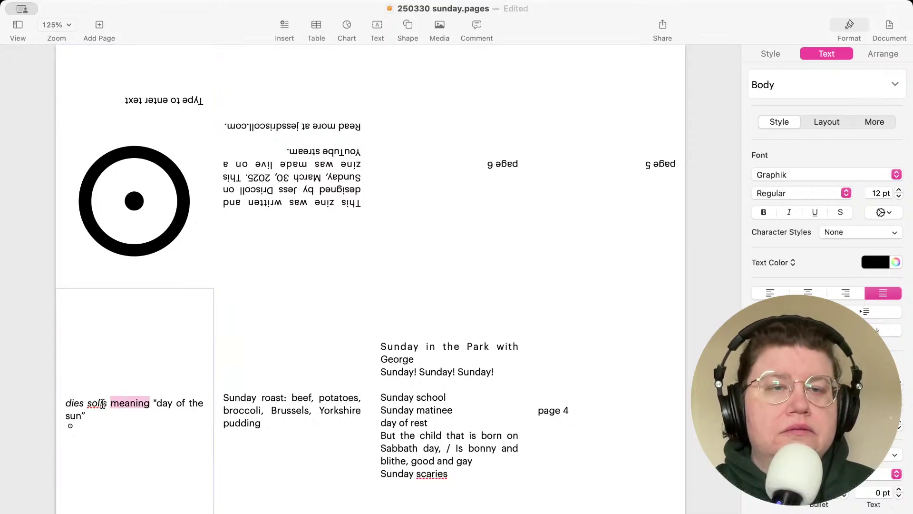
{"action": "left_click", "coordinate": [106, 402]}
{"action": "left_click_drag", "start_coordinate": [106, 402], "coordinate": [67, 403]}
{"action": "key", "text": "super+c"}
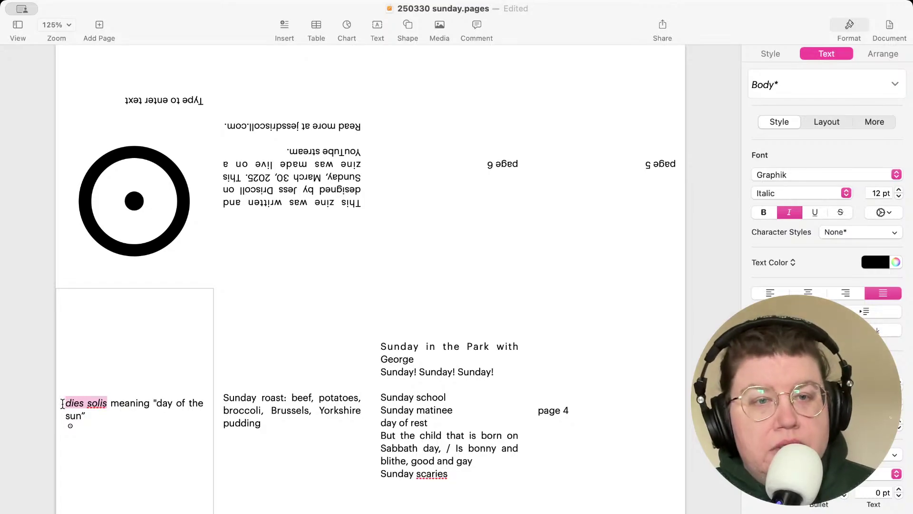
{"action": "left_click", "coordinate": [170, 85]}
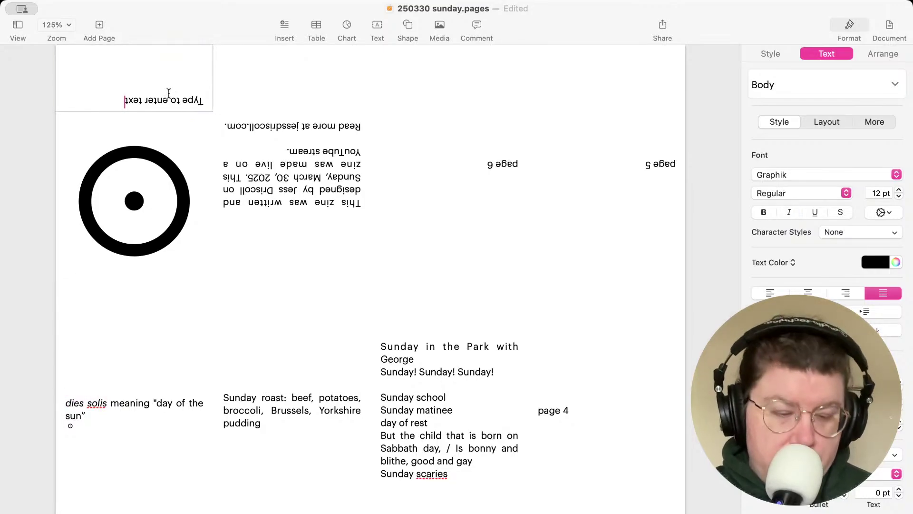
{"action": "left_click", "coordinate": [169, 93]}
{"action": "key", "text": "super+v"}
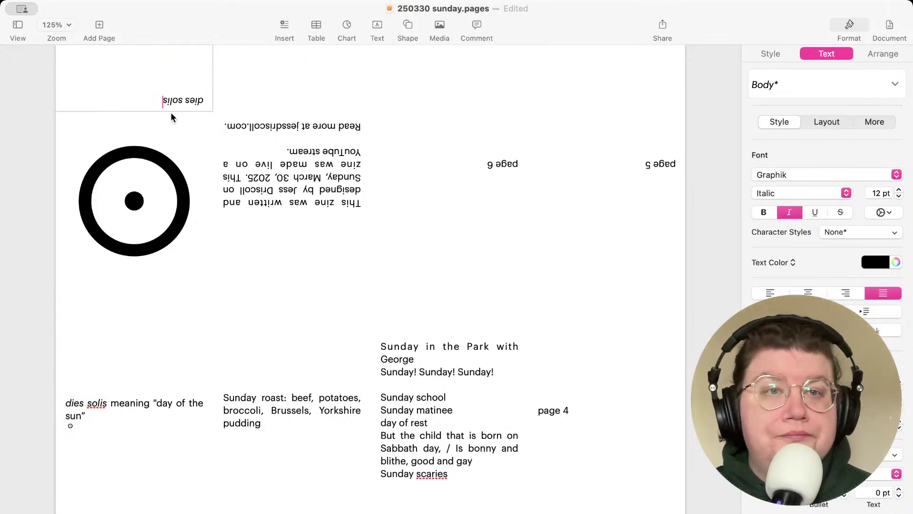
Center the cover's "dies solis" text and set its font size to 40 pt
{"action": "triple_click", "coordinate": [163, 99]}
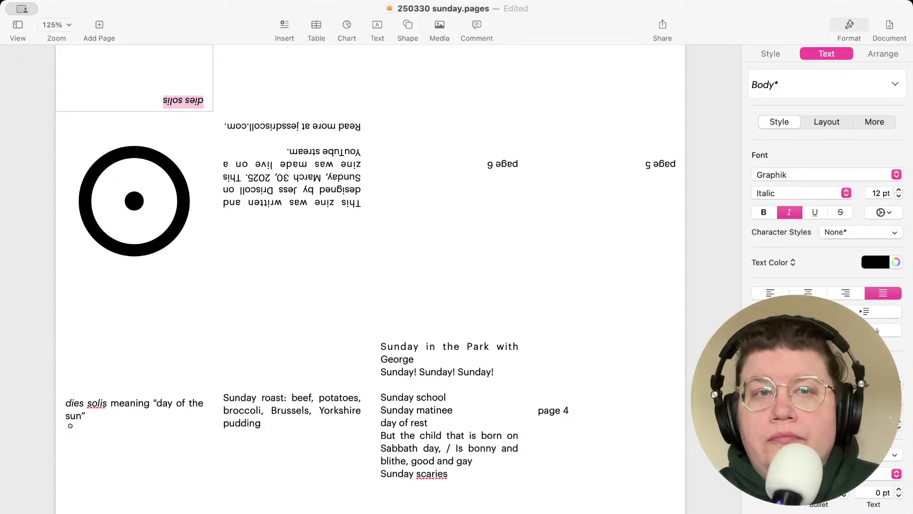
{"action": "left_click", "coordinate": [808, 292]}
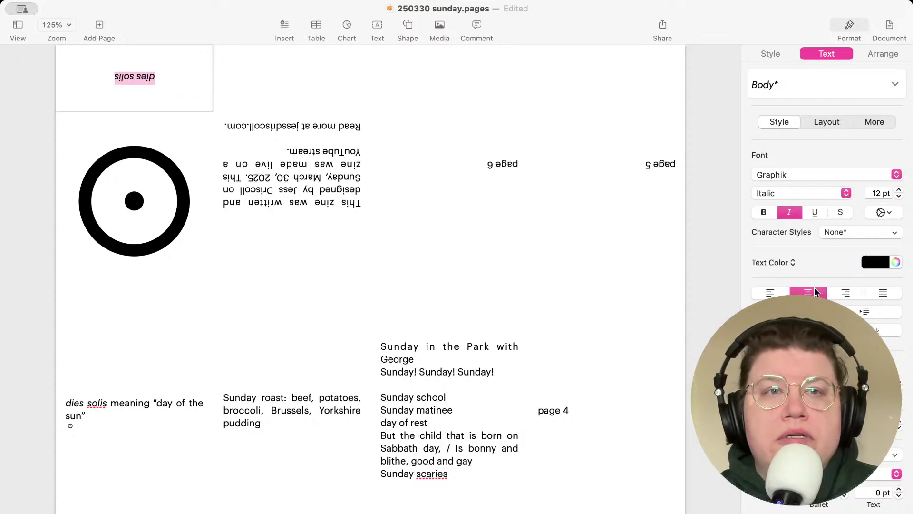
{"action": "left_click", "coordinate": [876, 193]}
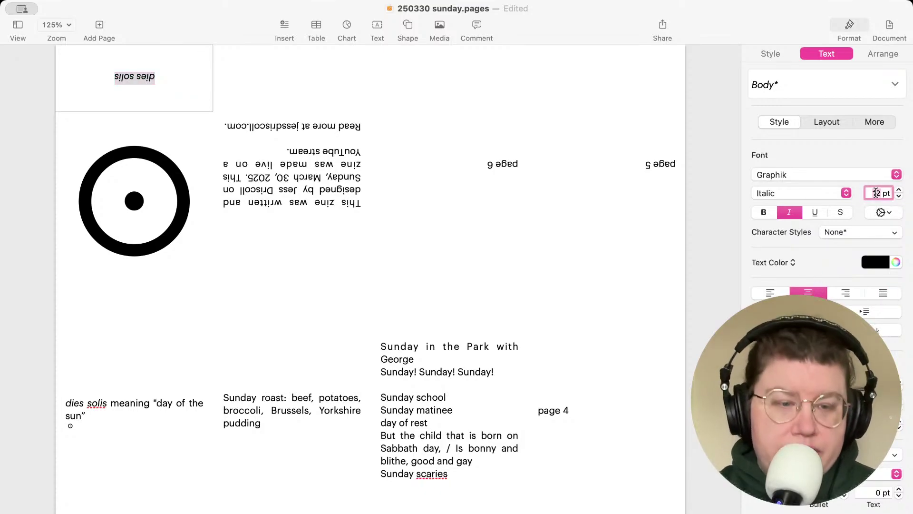
{"action": "type", "text": "40"}
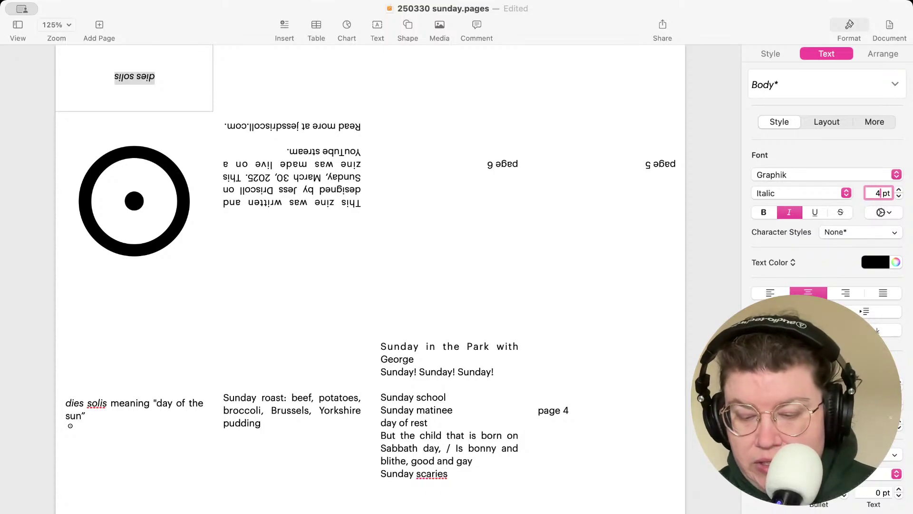
{"action": "key", "text": "Return"}
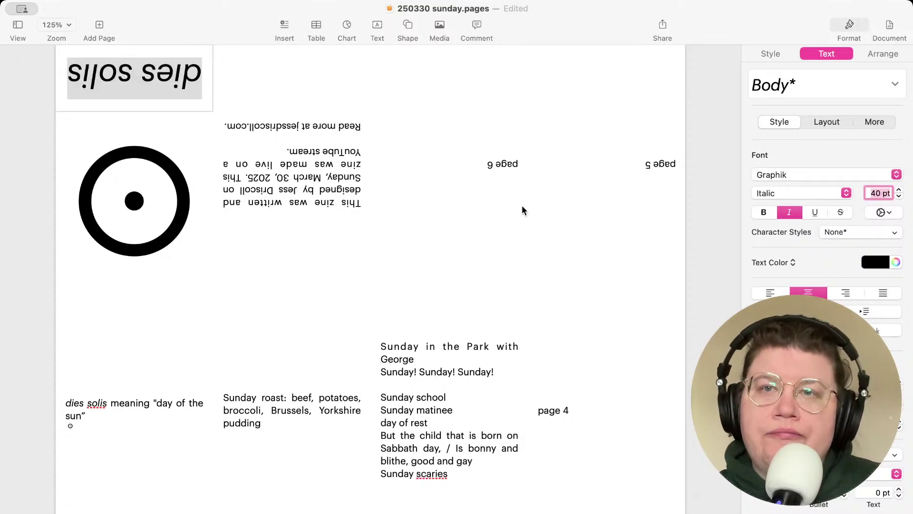
Move the "dies solis" text box down the cover so it sits directly above the ⊙ symbol's box
{"action": "left_click", "coordinate": [137, 137]}
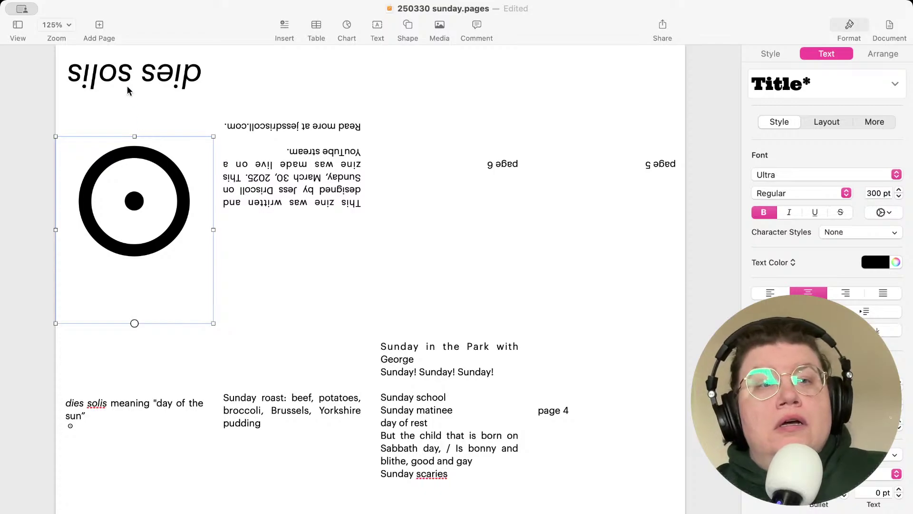
{"action": "left_click", "coordinate": [141, 80]}
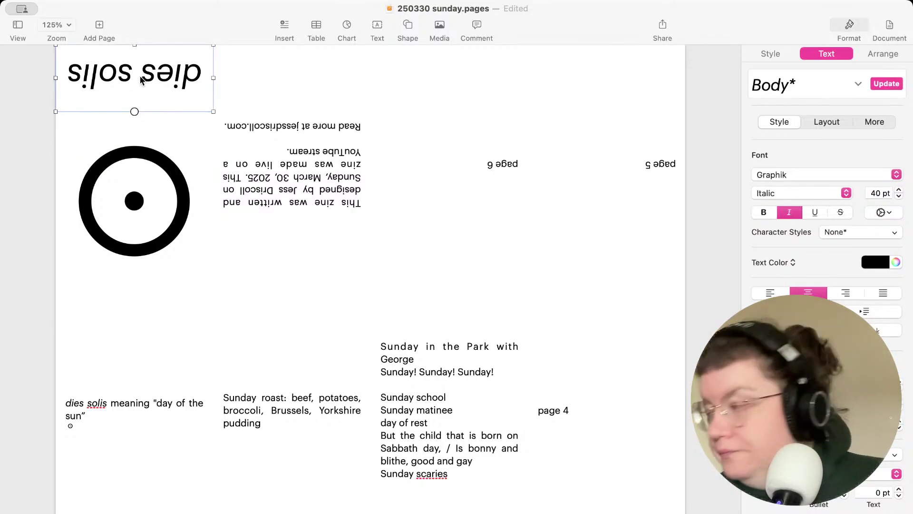
{"action": "left_click_drag", "start_coordinate": [137, 79], "coordinate": [136, 104]}
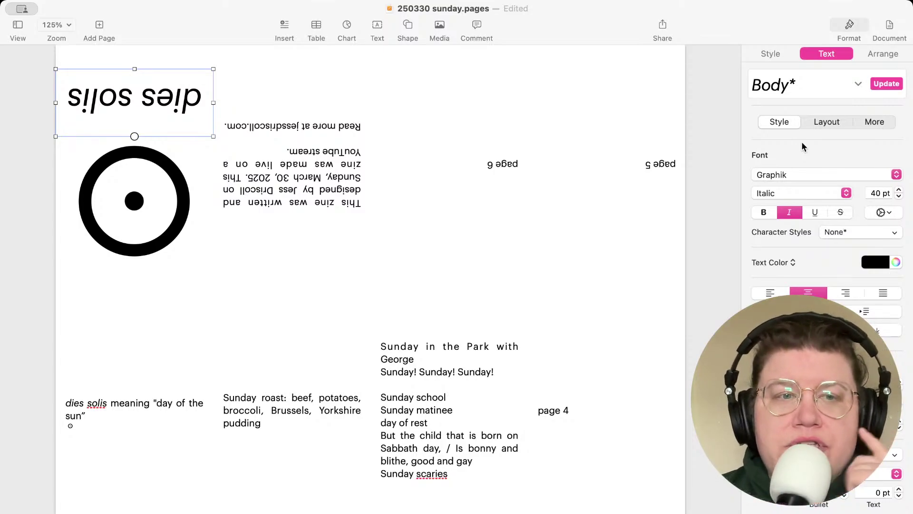
Change the font of the cover's "dies solis" text to Luminari and save the document
{"action": "left_click", "coordinate": [795, 172]}
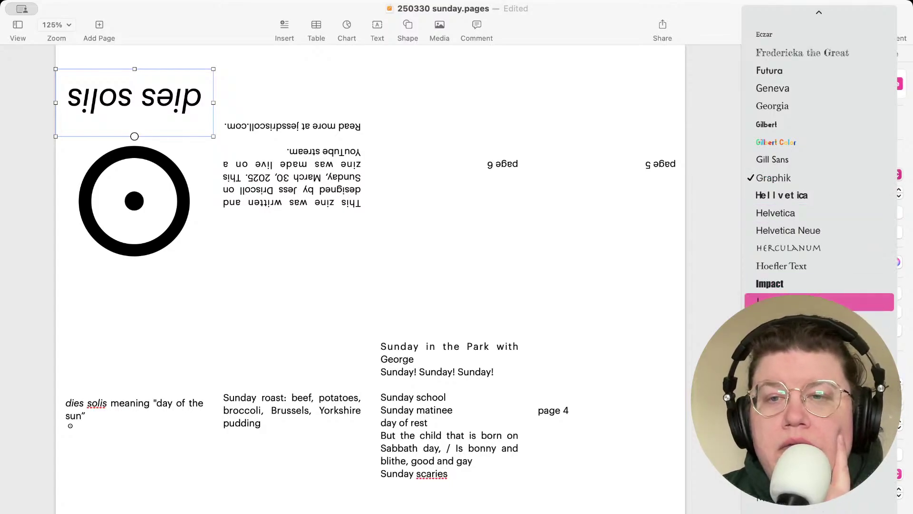
{"action": "scroll", "coordinate": [818, 302], "scroll_direction": "down", "scroll_amount": 5}
{"action": "left_click", "coordinate": [818, 302]}
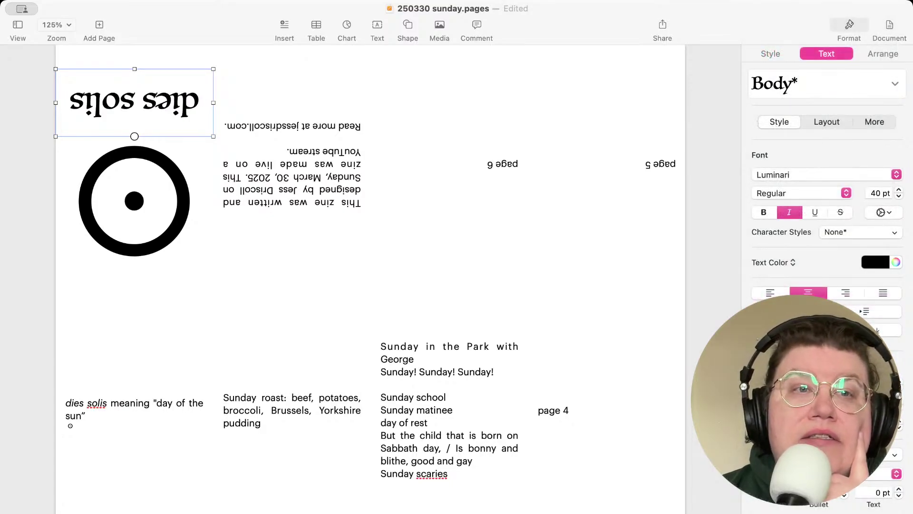
{"action": "key", "text": "super+s"}
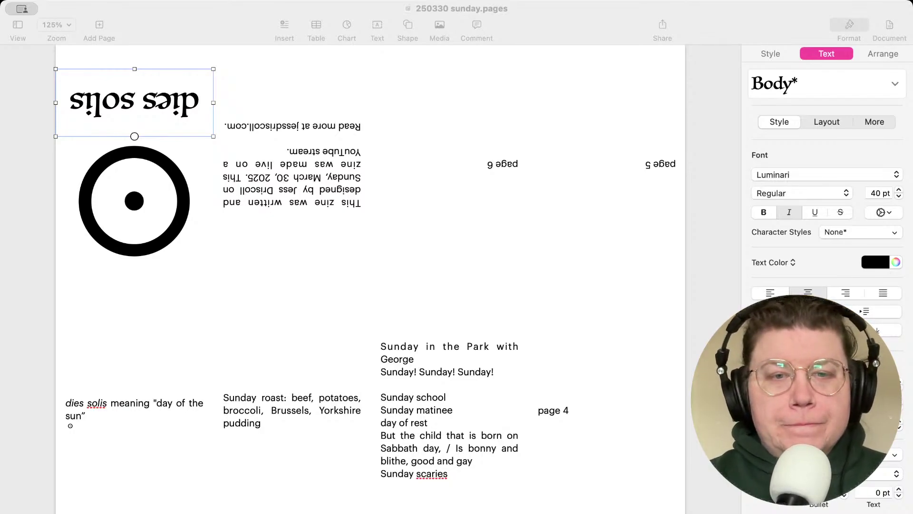
Move the "But the child that is born on Sabbath day" verse from page 3 to page 1, replacing all of page 1's text
{"action": "left_click", "coordinate": [146, 405]}
{"action": "left_click", "coordinate": [465, 412]}
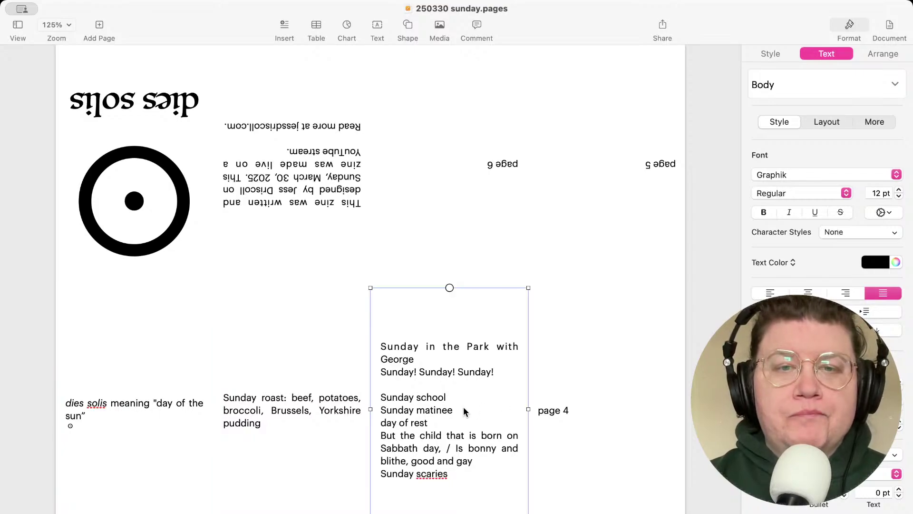
{"action": "double_click", "coordinate": [460, 462]}
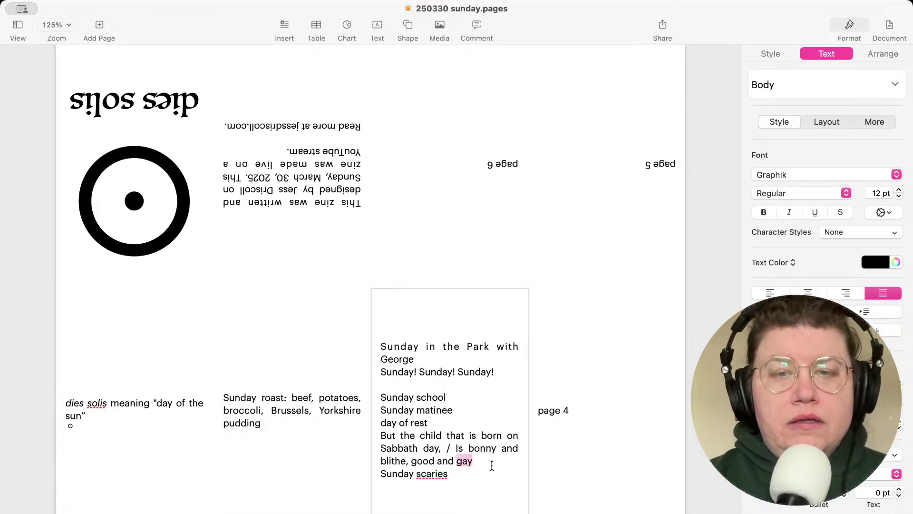
{"action": "left_click_drag", "start_coordinate": [489, 460], "coordinate": [380, 440]}
{"action": "key", "text": "super+c"}
{"action": "key", "text": "BackSpace"}
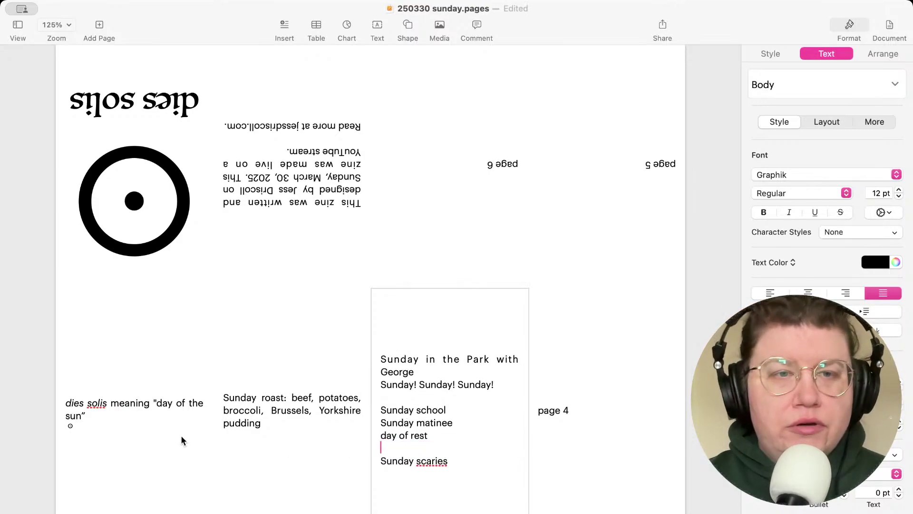
{"action": "double_click", "coordinate": [92, 421]}
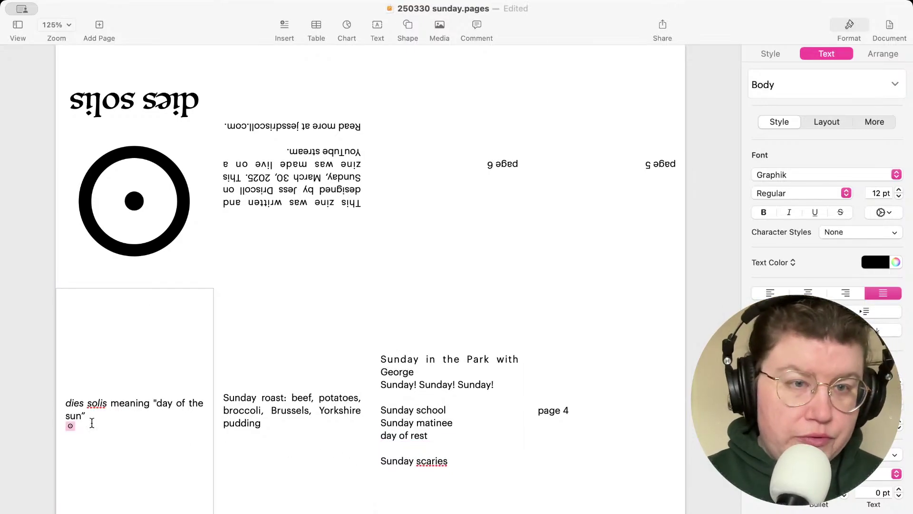
{"action": "key", "text": "super+a"}
{"action": "key", "text": "super+v"}
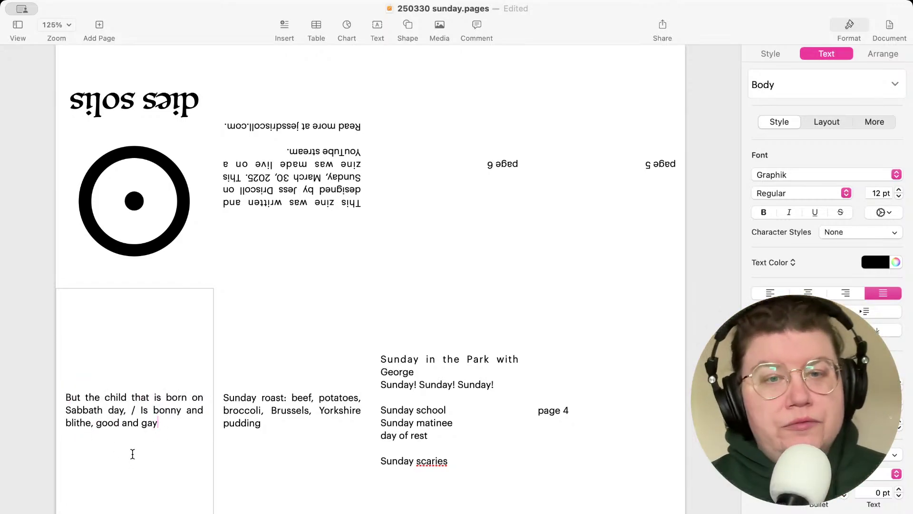
Save the document, and move "Sunday scaries" from page 3 to page 6, replacing the "page 6" placeholder text
{"action": "key", "text": "super+s"}
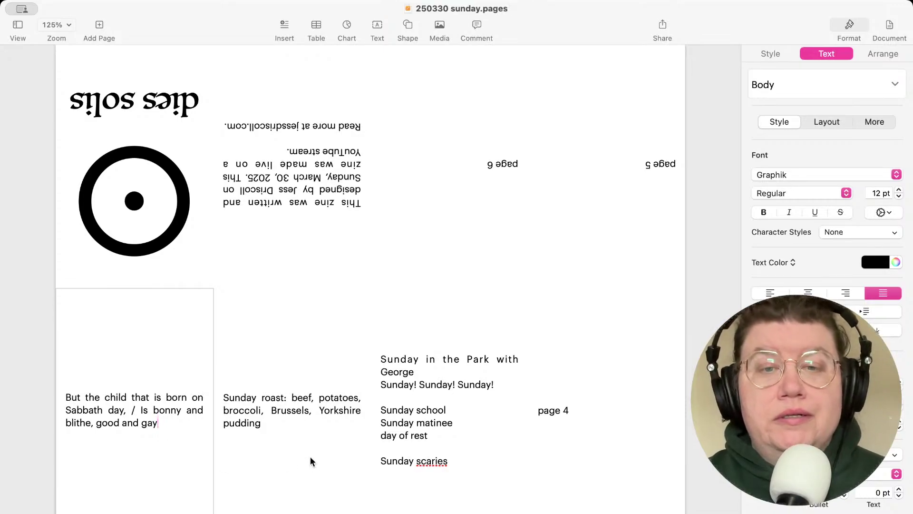
{"action": "left_click", "coordinate": [312, 441]}
{"action": "double_click", "coordinate": [432, 464]}
{"action": "left_click", "coordinate": [458, 461]}
{"action": "left_click_drag", "start_coordinate": [465, 461], "coordinate": [377, 457]}
{"action": "key", "text": "super+c"}
{"action": "key", "text": "BackSpace"}
{"action": "left_click", "coordinate": [453, 160]}
{"action": "triple_click", "coordinate": [453, 158]}
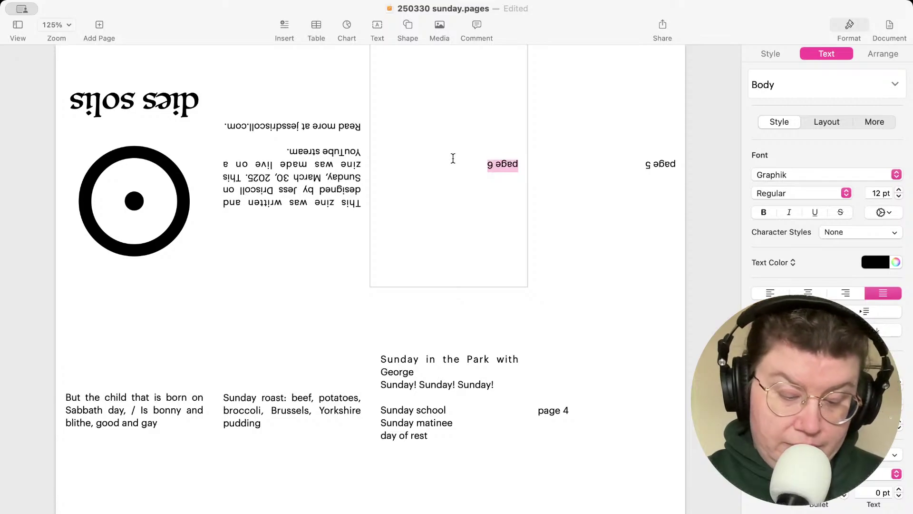
{"action": "key", "text": "super+v"}
{"action": "left_click", "coordinate": [439, 434]}
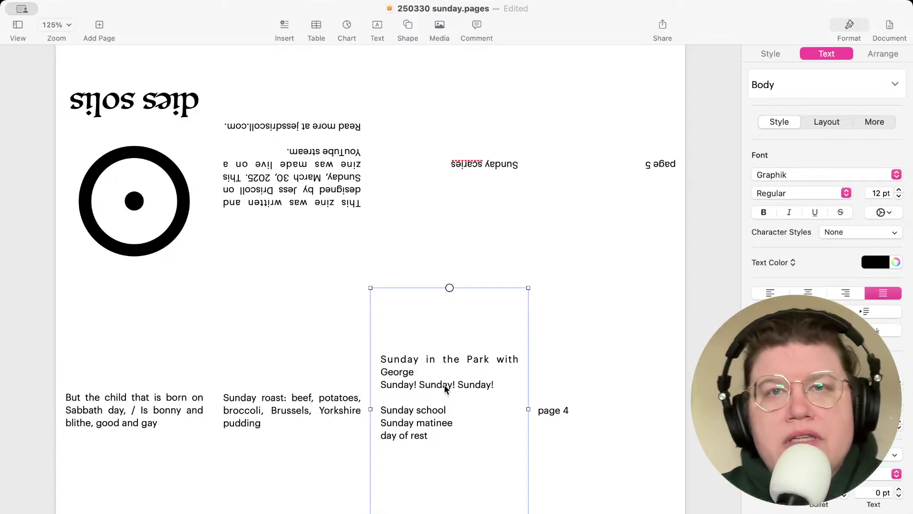
{"action": "left_click", "coordinate": [452, 176]}
{"action": "double_click", "coordinate": [452, 176]}
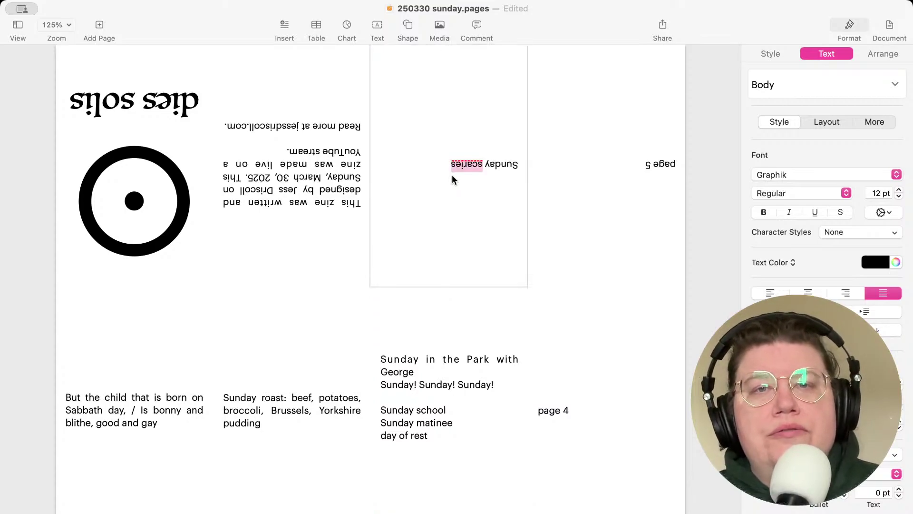
{"action": "left_click", "coordinate": [432, 151]}
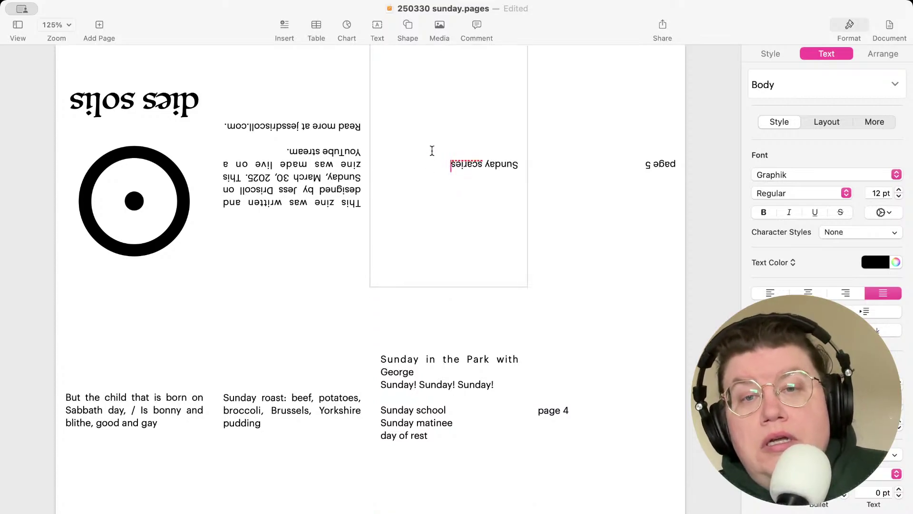
Move "Sunday matinee" from page 3 to page 6, placing it before "Sunday scaries" with a blank line between them
{"action": "left_click", "coordinate": [503, 392]}
{"action": "left_click", "coordinate": [503, 391]}
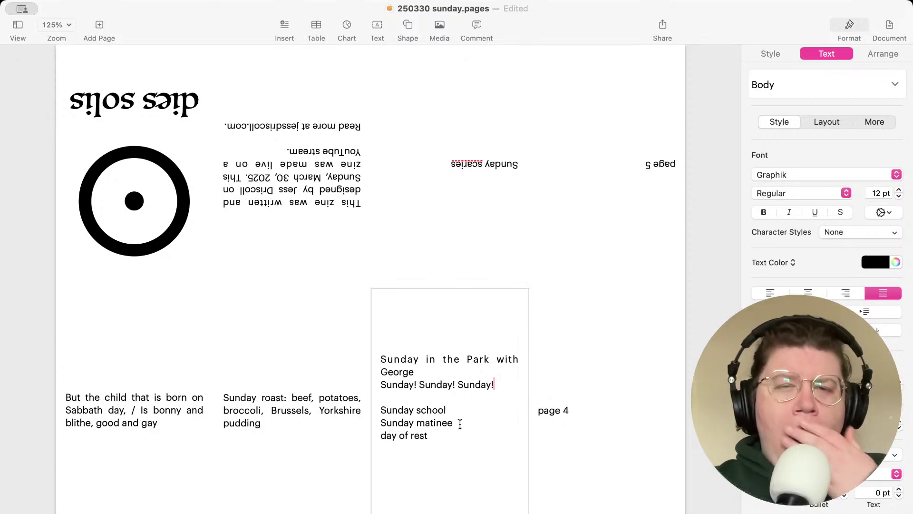
{"action": "left_click_drag", "start_coordinate": [460, 423], "coordinate": [359, 420]}
{"action": "key", "text": "super+c"}
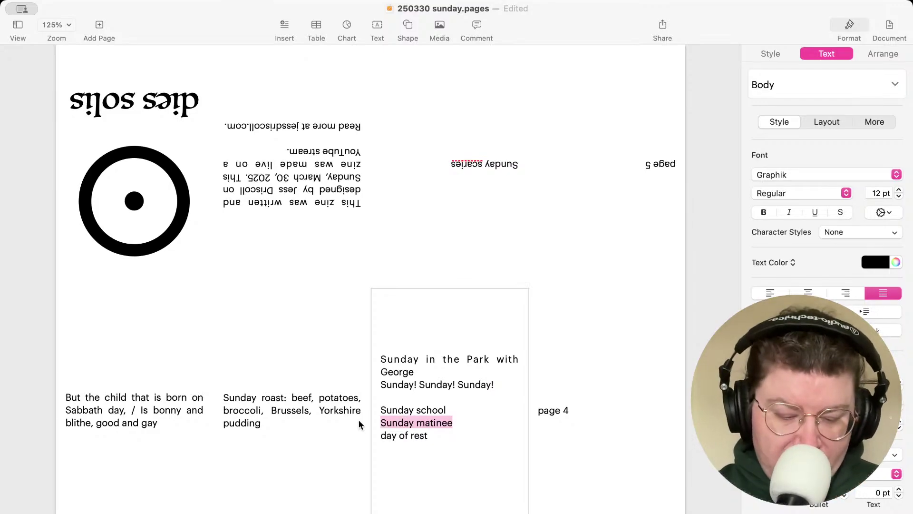
{"action": "key", "text": "BackSpace"}
{"action": "double_click", "coordinate": [458, 185]}
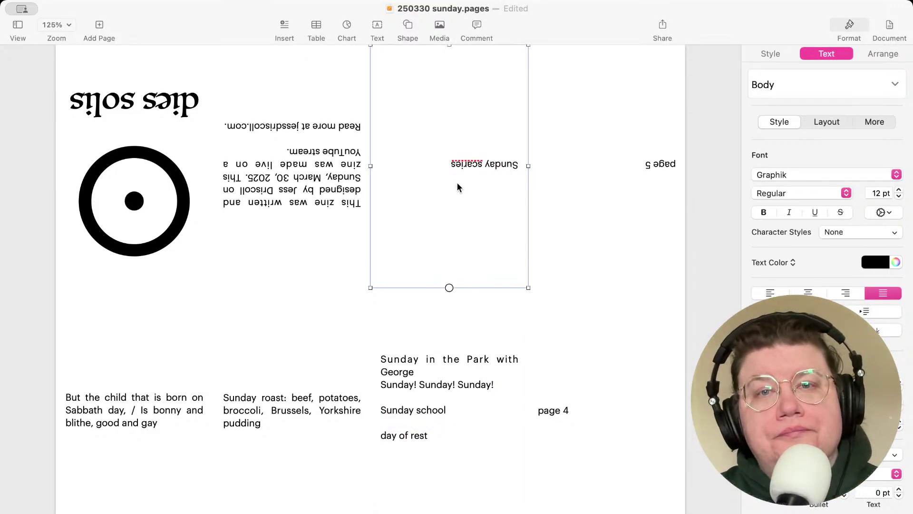
{"action": "left_click", "coordinate": [440, 151]}
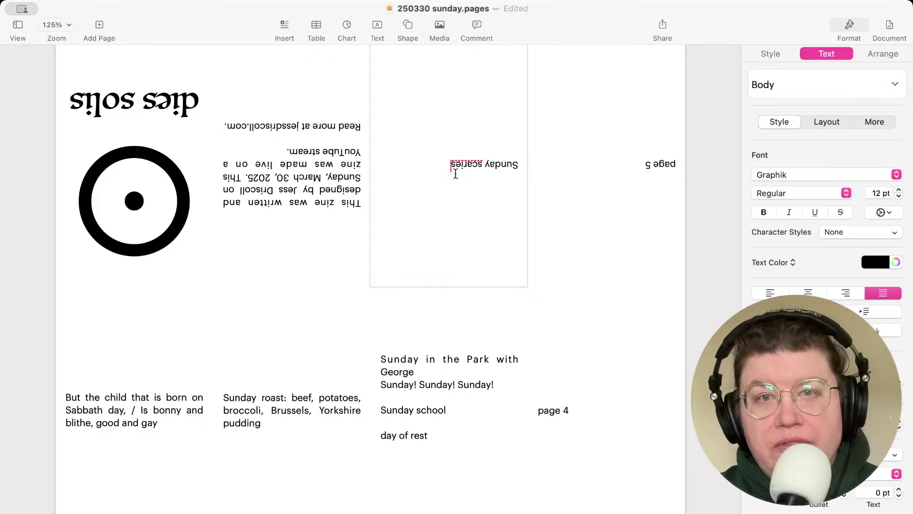
{"action": "left_click", "coordinate": [520, 164]}
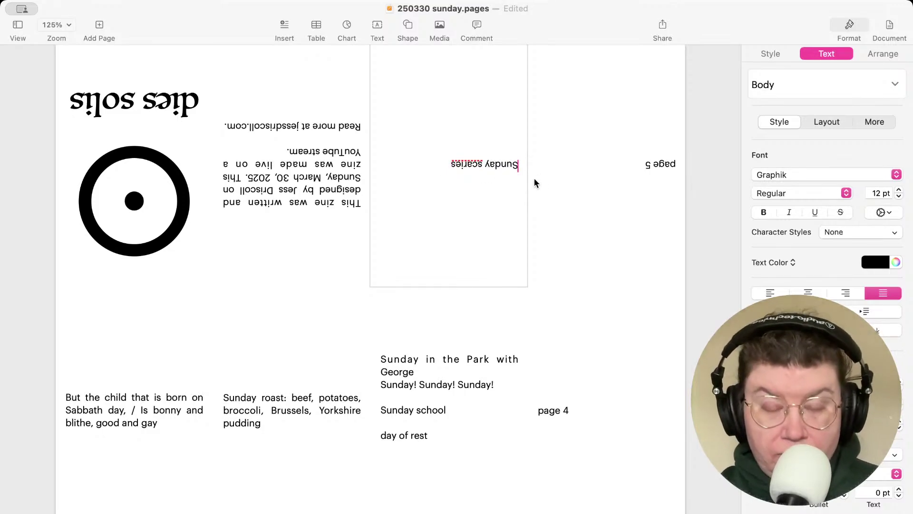
{"action": "key", "text": "super+v"}
{"action": "key", "text": "Return"}
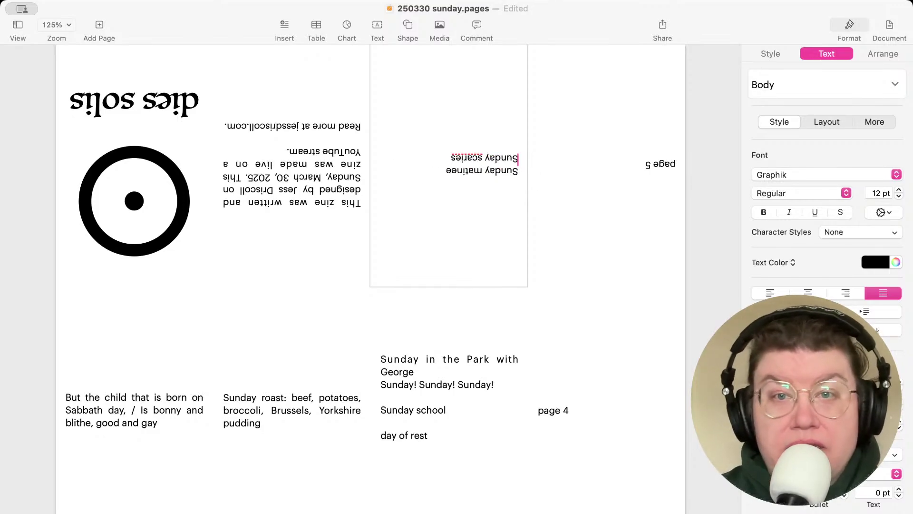
{"action": "key", "text": "Return"}
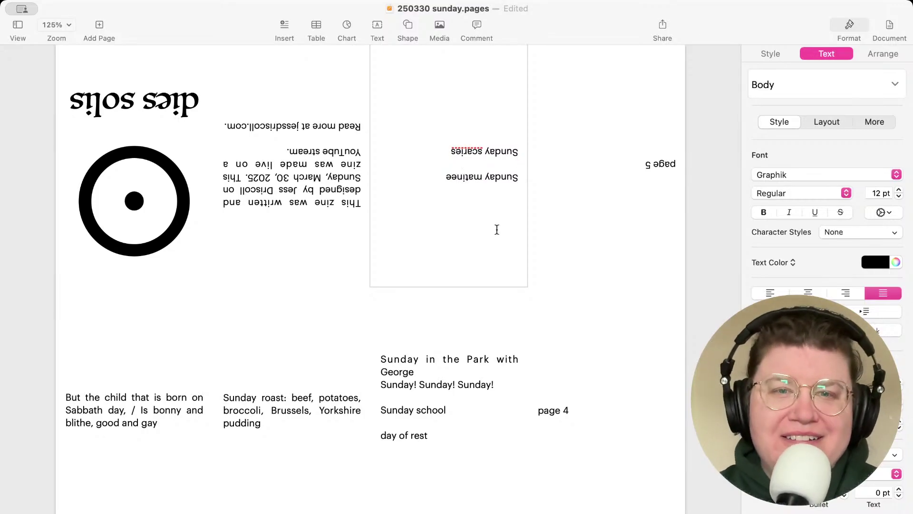
Delete "day of rest" and the empty lines after "Sunday school" from page 3
{"action": "left_click", "coordinate": [424, 436]}
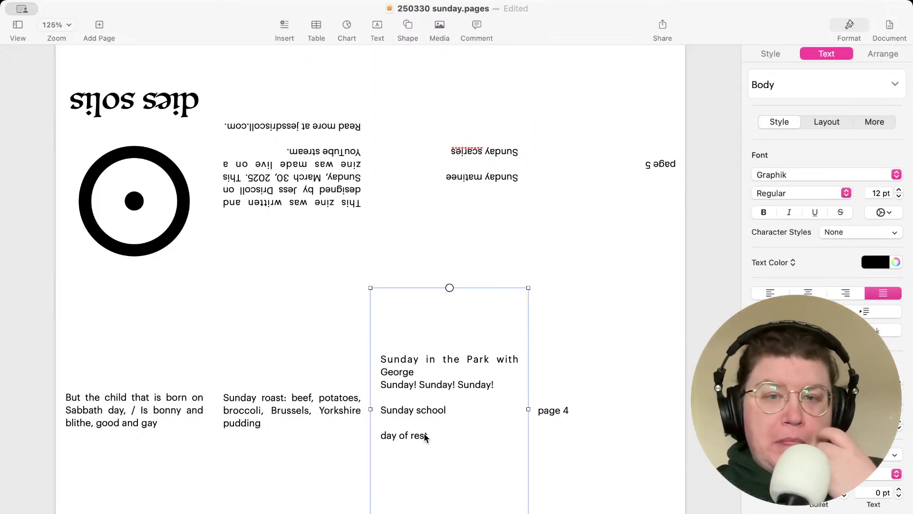
{"action": "double_click", "coordinate": [424, 435]}
{"action": "left_click", "coordinate": [425, 421]}
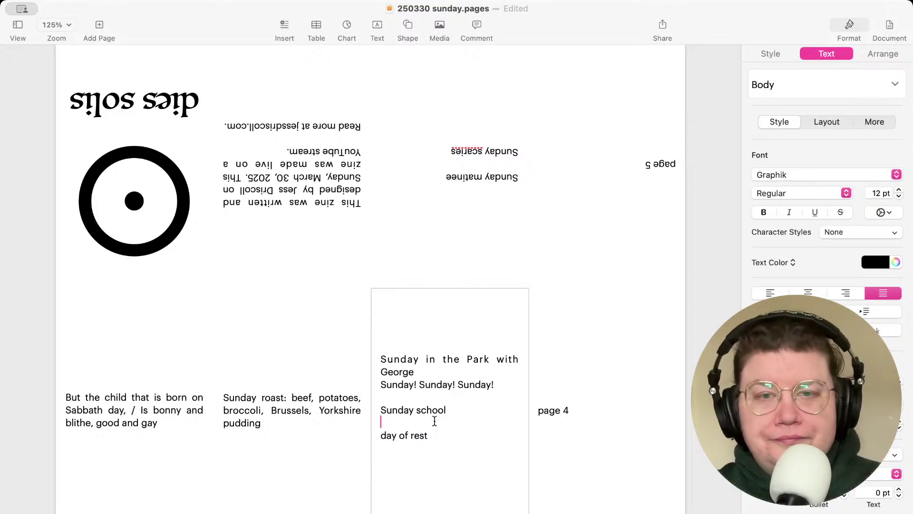
{"action": "left_click_drag", "start_coordinate": [435, 420], "coordinate": [453, 467]}
{"action": "key", "text": "BackSpace"}
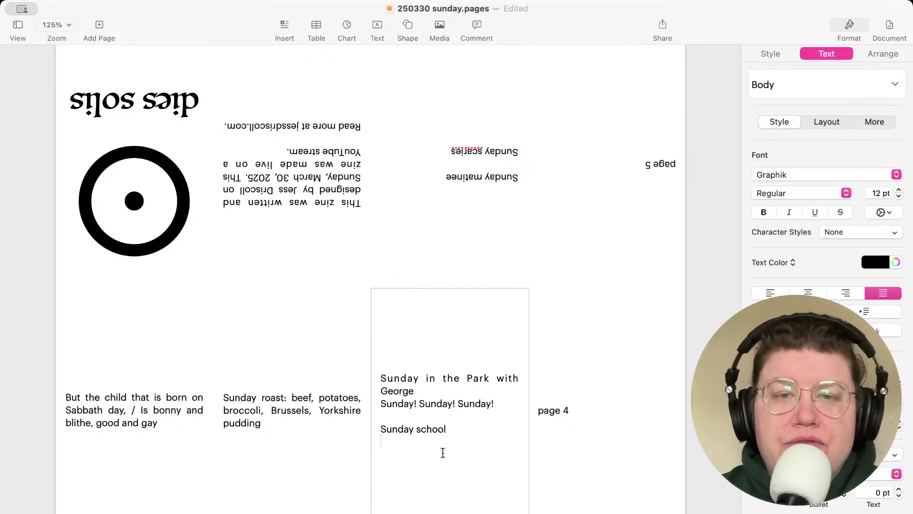
{"action": "key", "text": "BackSpace"}
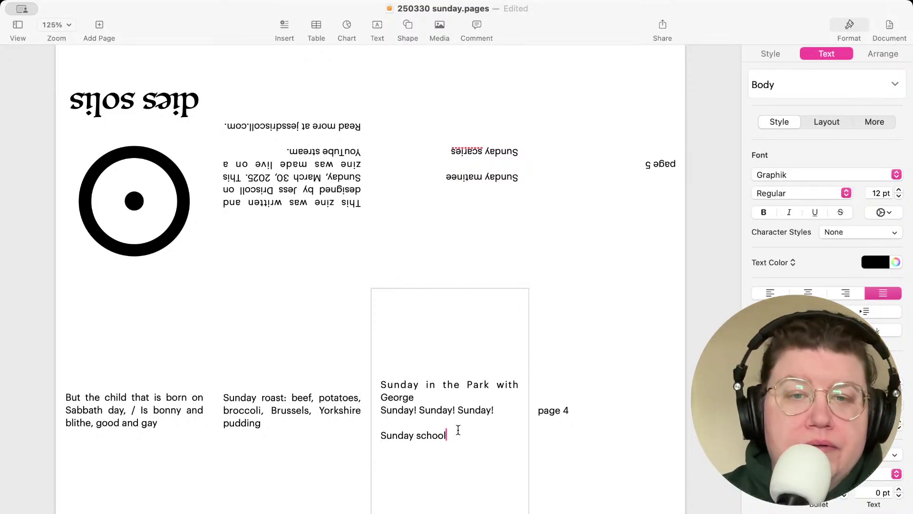
Move "Sunday! Sunday! Sunday!" and "Sunday school" from page 3 to page 5, replacing the "page 5" placeholder text
{"action": "left_click_drag", "start_coordinate": [451, 435], "coordinate": [379, 412]}
{"action": "key", "text": "super+c"}
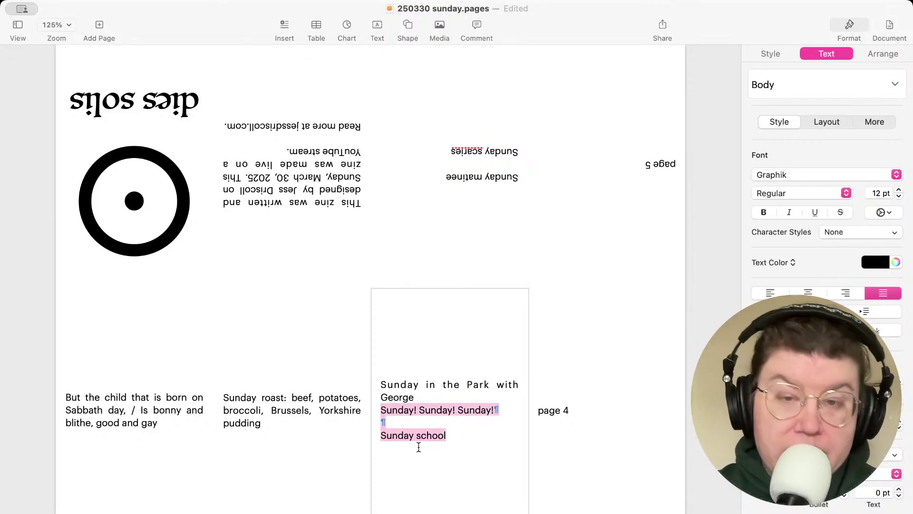
{"action": "key", "text": "BackSpace"}
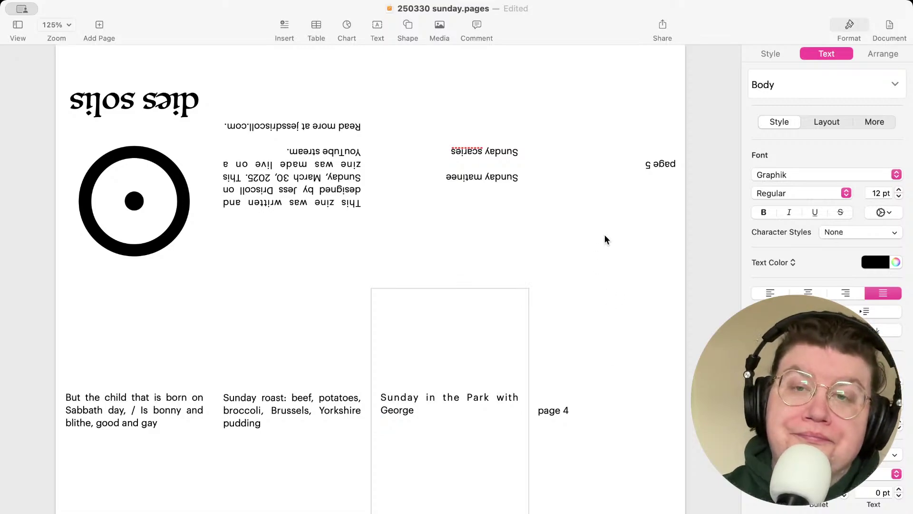
{"action": "double_click", "coordinate": [626, 212]}
{"action": "key", "text": "super+a"}
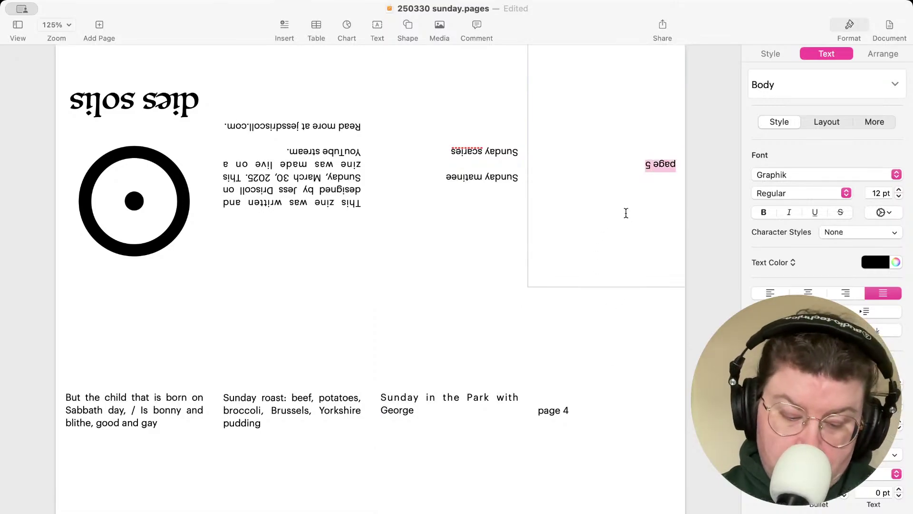
{"action": "key", "text": "super+v"}
Add "Sunday Bloody Sunday" below "Sunday in the Park with George" on page 3, separated by a blank line, and save the document
{"action": "left_click", "coordinate": [442, 416]}
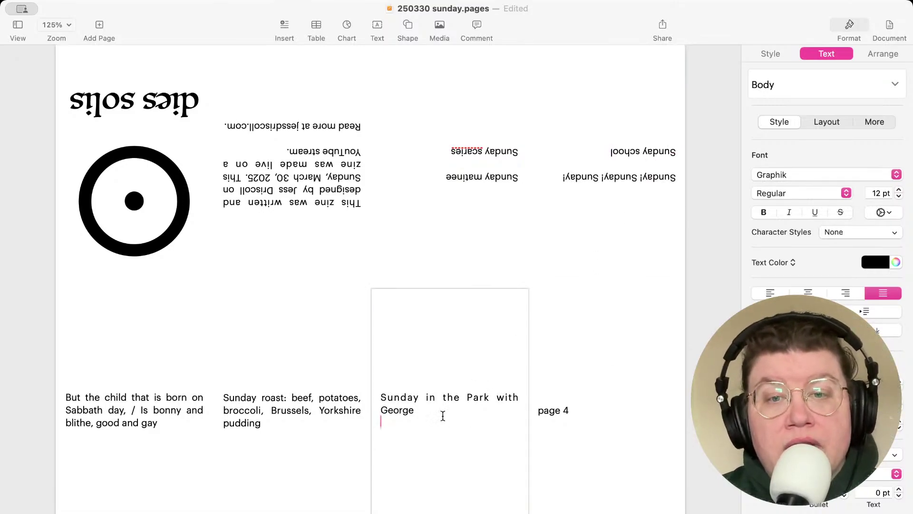
{"action": "key", "text": "Return"}
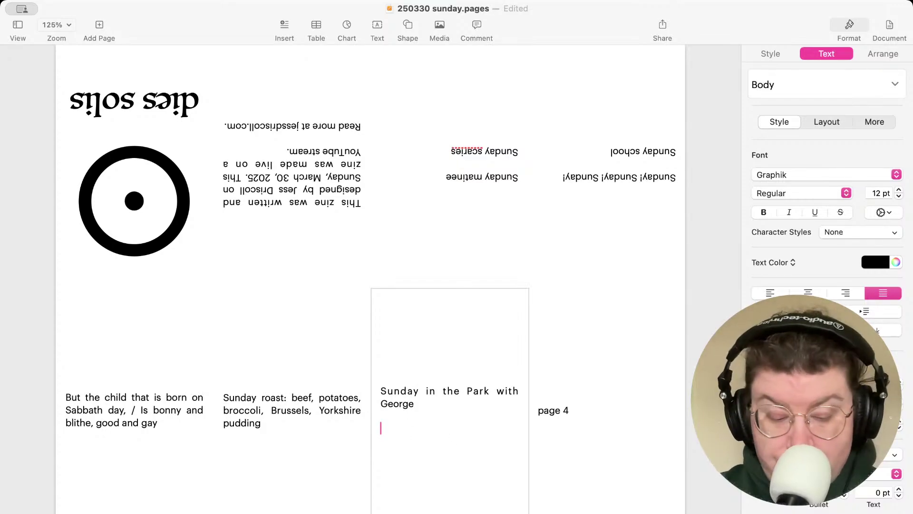
{"action": "type", "text": "Sunday Bloody Sunday"}
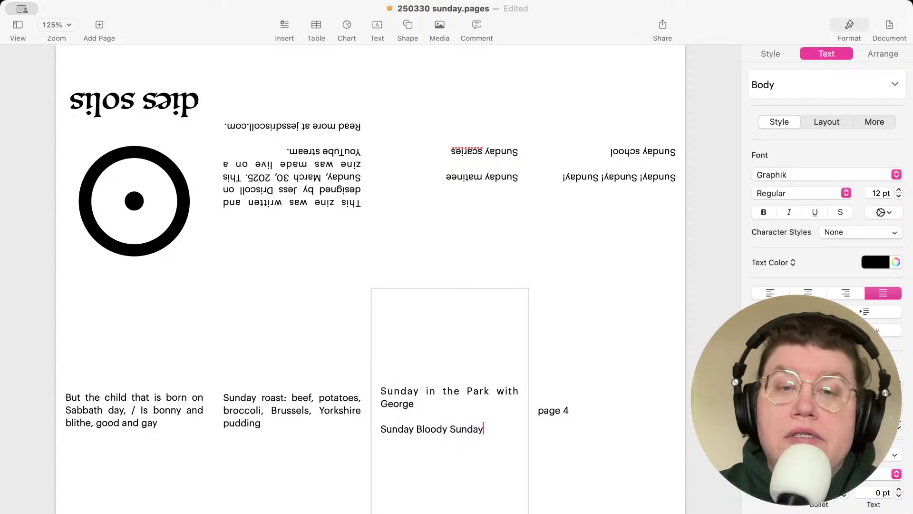
{"action": "left_click", "coordinate": [658, 420]}
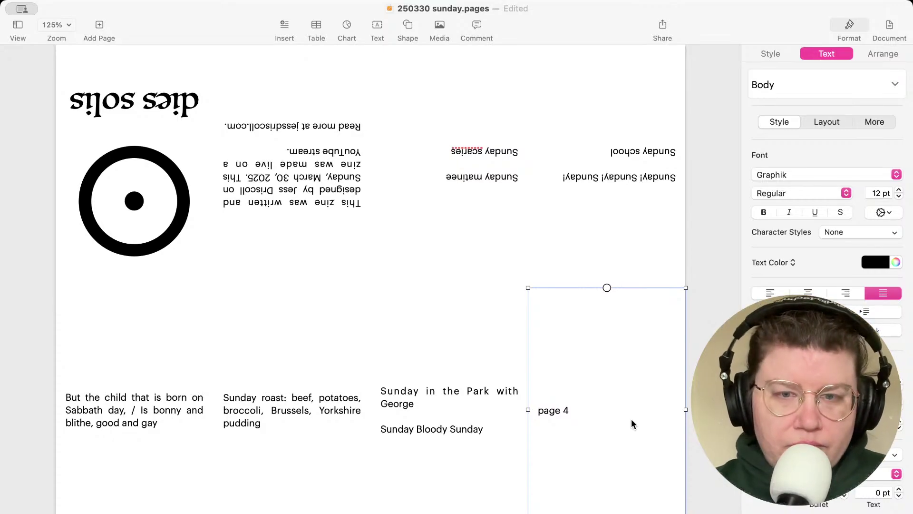
{"action": "key", "text": "super+s"}
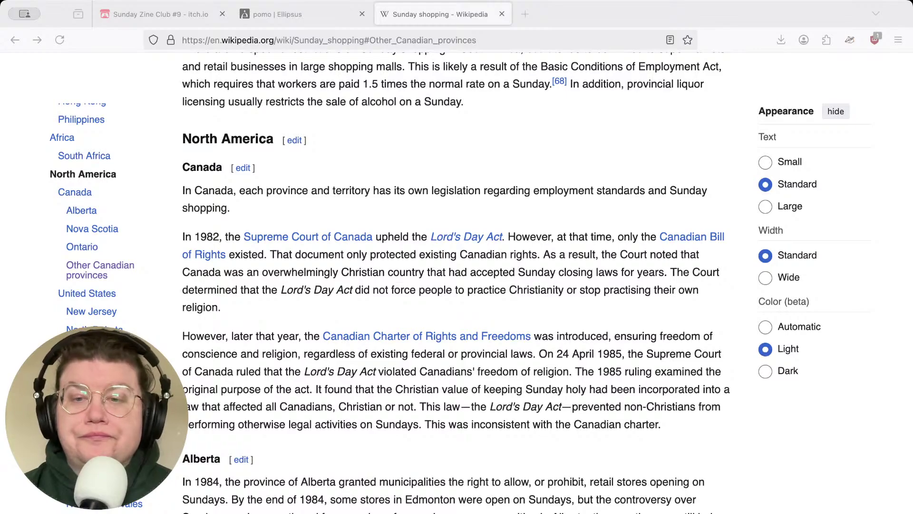
Switch to the browser and go back from the Sunday shopping article to the See also list of Wikipedia's Sunday article
{"action": "left_click", "coordinate": [202, 97]}
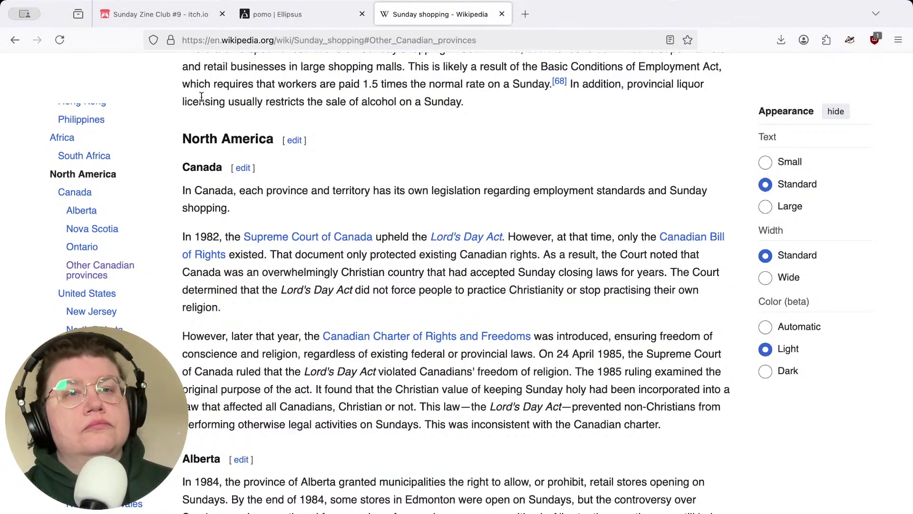
{"action": "left_click", "coordinate": [15, 40]}
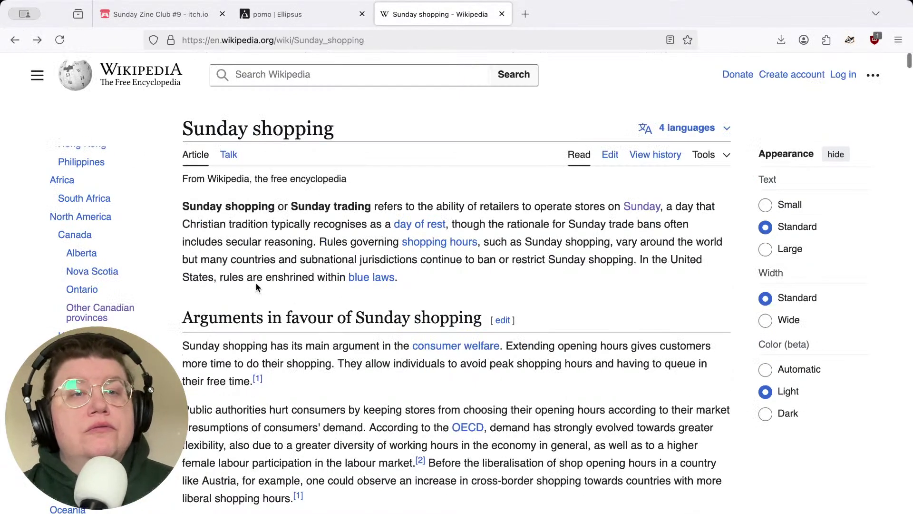
{"action": "left_click", "coordinate": [14, 43]}
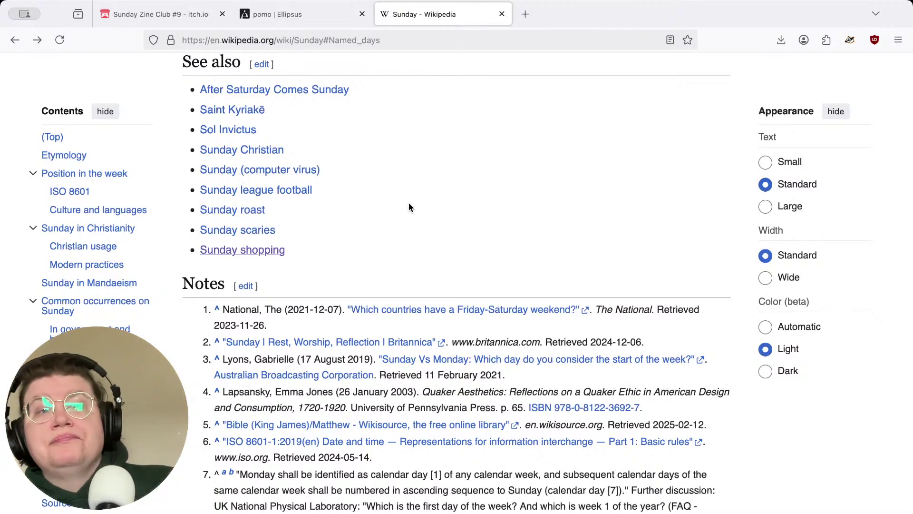
{"action": "mouse_move", "coordinate": [238, 190]}
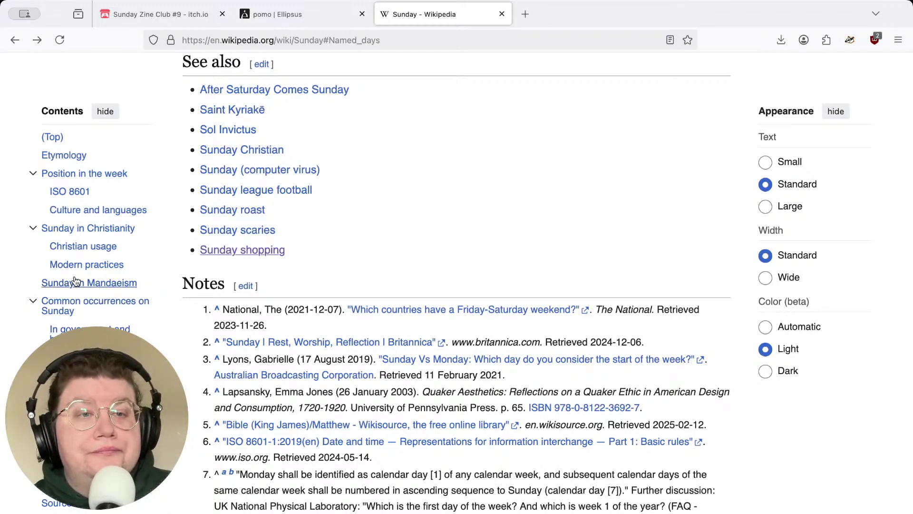
Read the Sunday in Mandaeism section and follow its links to the Mandaean calendar and Mandaeans articles, reading through the latter
{"action": "left_click", "coordinate": [103, 288]}
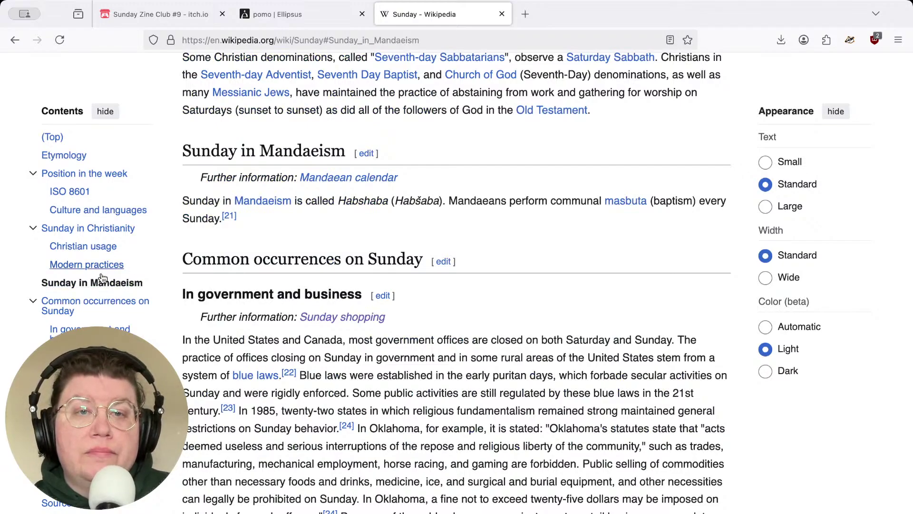
{"action": "left_click", "coordinate": [341, 179]}
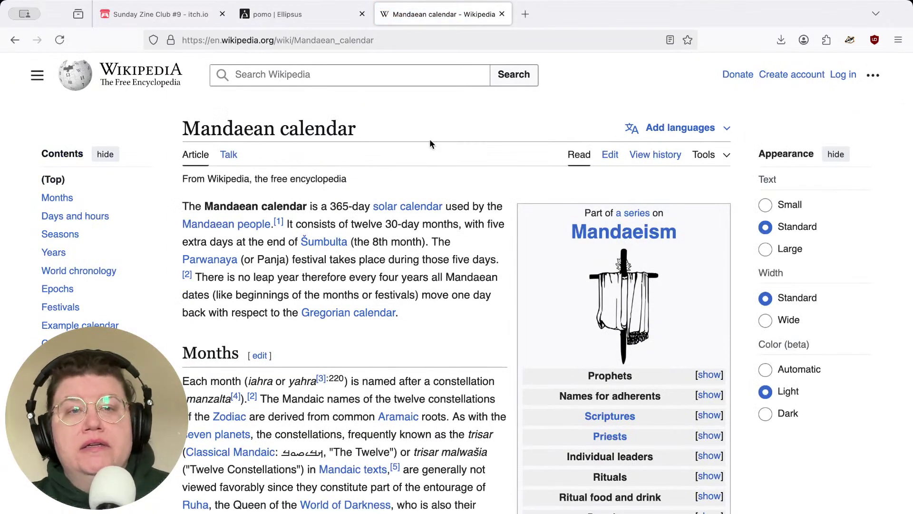
{"action": "left_click", "coordinate": [220, 224]}
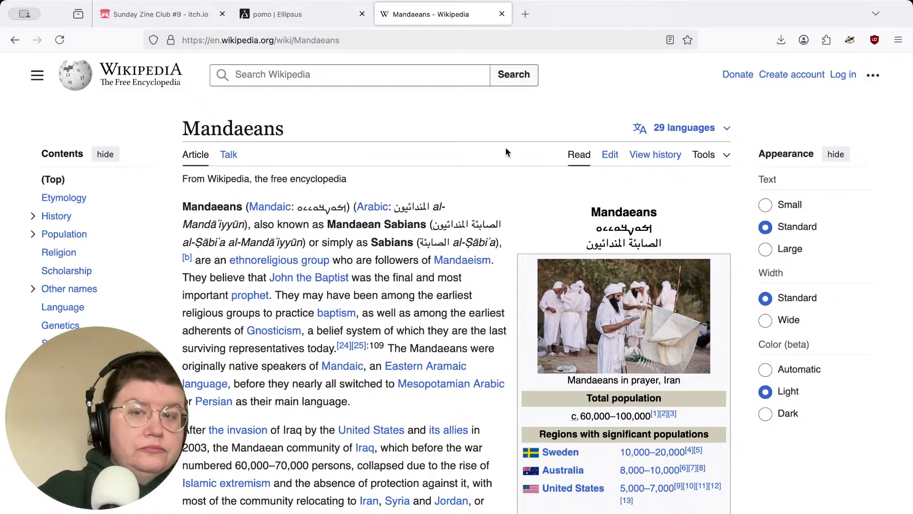
{"action": "scroll", "coordinate": [505, 151], "scroll_direction": "down", "scroll_amount": 3}
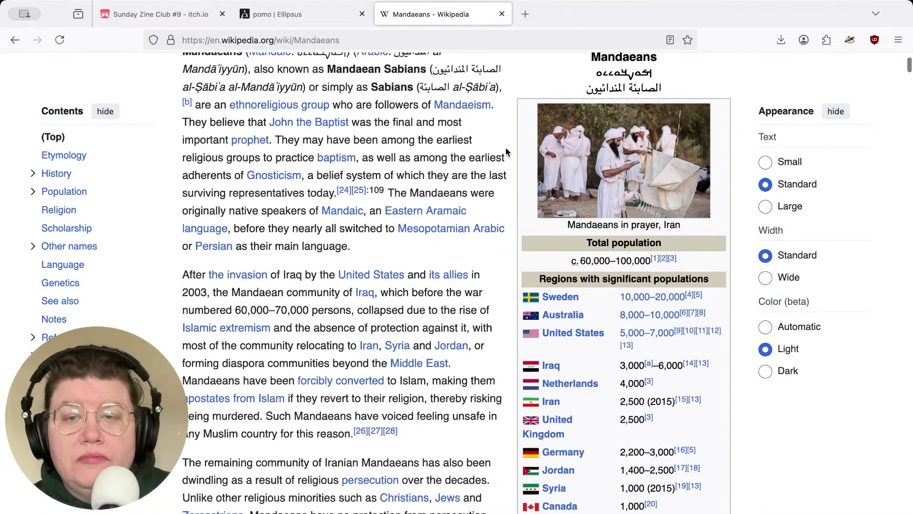
{"action": "scroll", "coordinate": [505, 151], "scroll_direction": "down", "scroll_amount": 2}
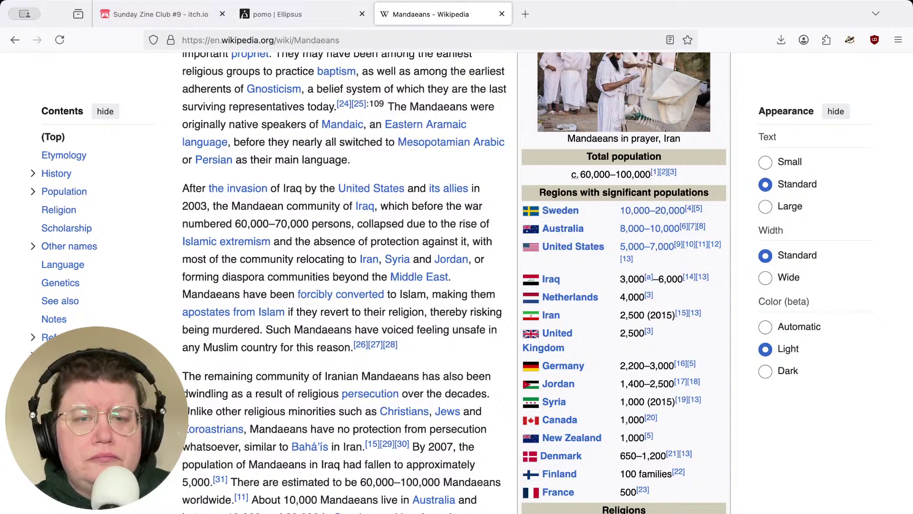
{"action": "scroll", "coordinate": [456, 285], "scroll_direction": "down", "scroll_amount": 3}
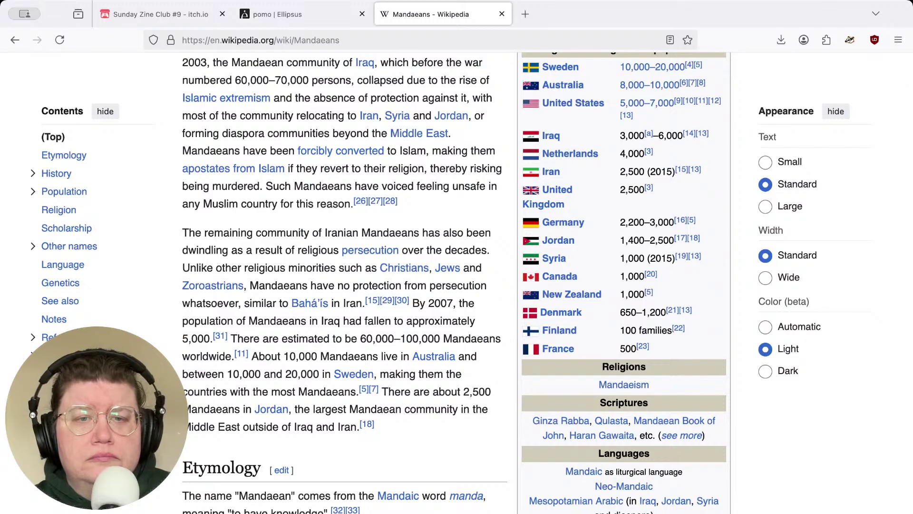
{"action": "scroll", "coordinate": [456, 285], "scroll_direction": "down", "scroll_amount": 1}
{"action": "scroll", "coordinate": [457, 286], "scroll_direction": "down", "scroll_amount": 2}
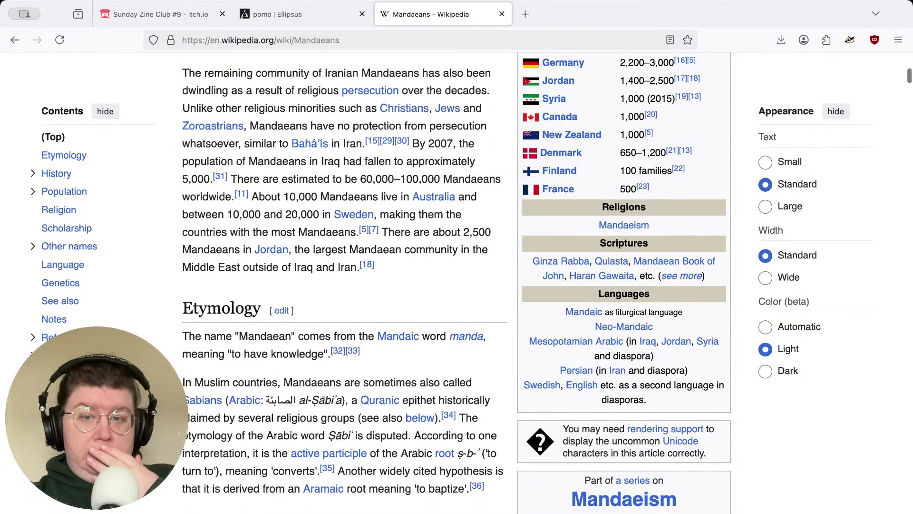
Read the Etymology and History sections of the Mandaeans article, and go to the Sweden section under Population
{"action": "scroll", "coordinate": [457, 285], "scroll_direction": "down", "scroll_amount": 4}
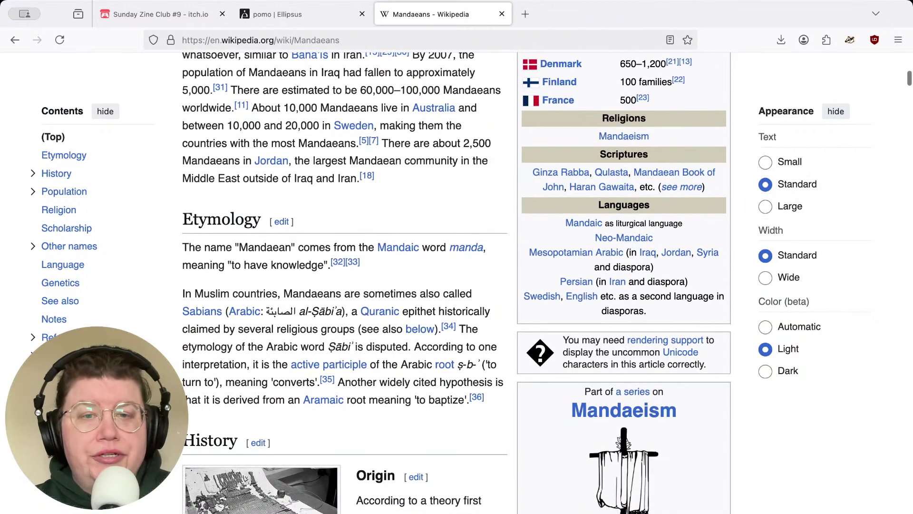
{"action": "scroll", "coordinate": [457, 285], "scroll_direction": "down", "scroll_amount": 4}
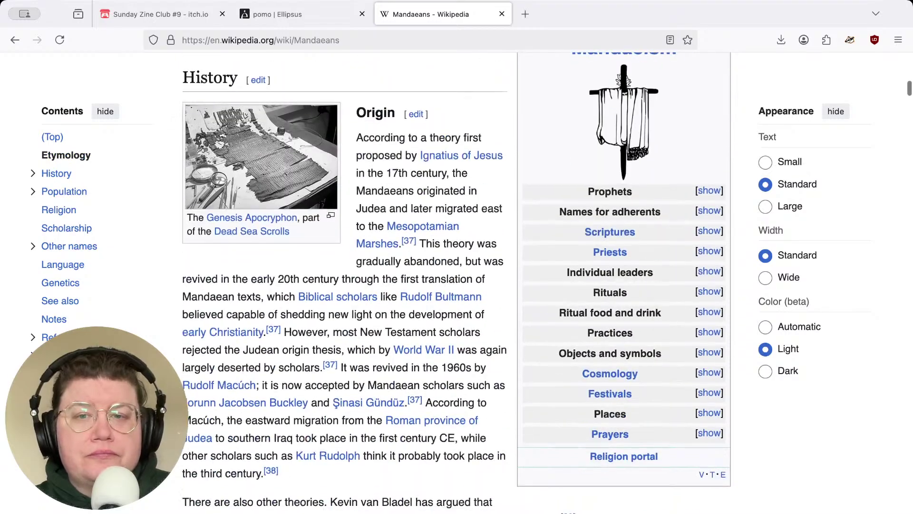
{"action": "scroll", "coordinate": [456, 285], "scroll_direction": "down", "scroll_amount": 3}
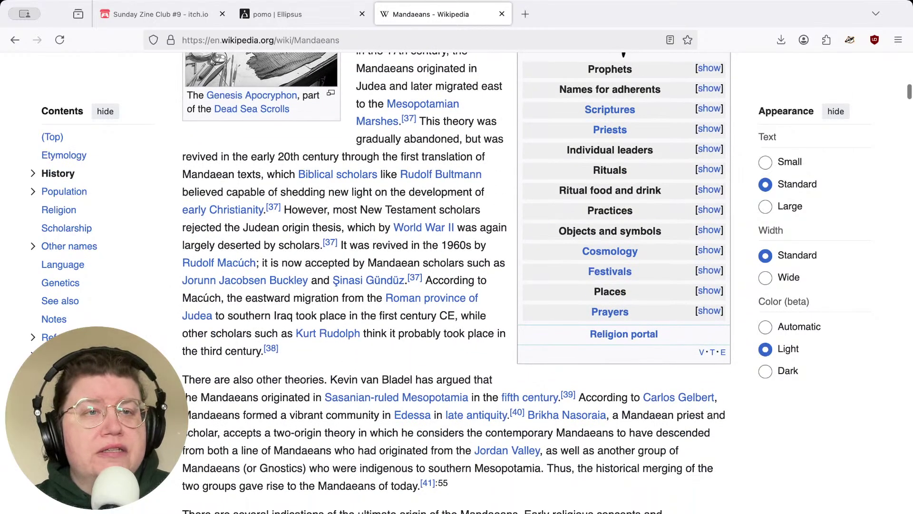
{"action": "scroll", "coordinate": [456, 285], "scroll_direction": "down", "scroll_amount": 1}
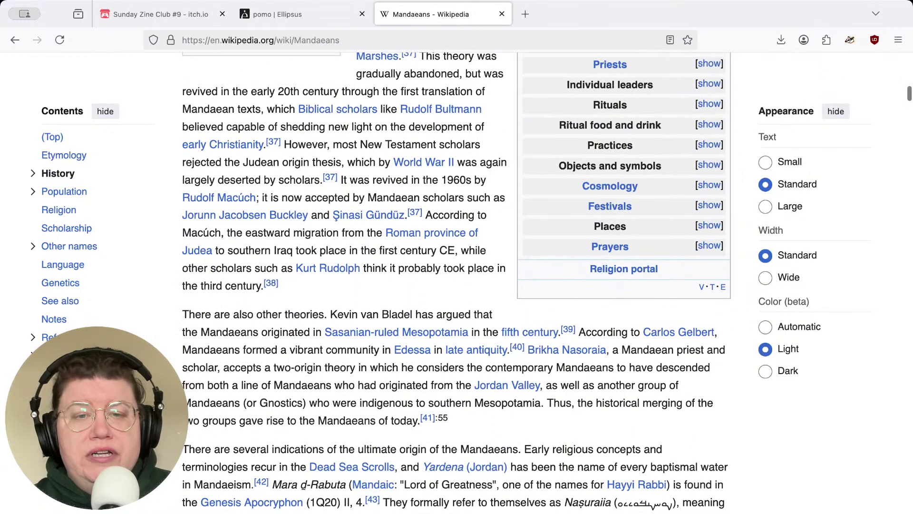
{"action": "left_click", "coordinate": [33, 192]}
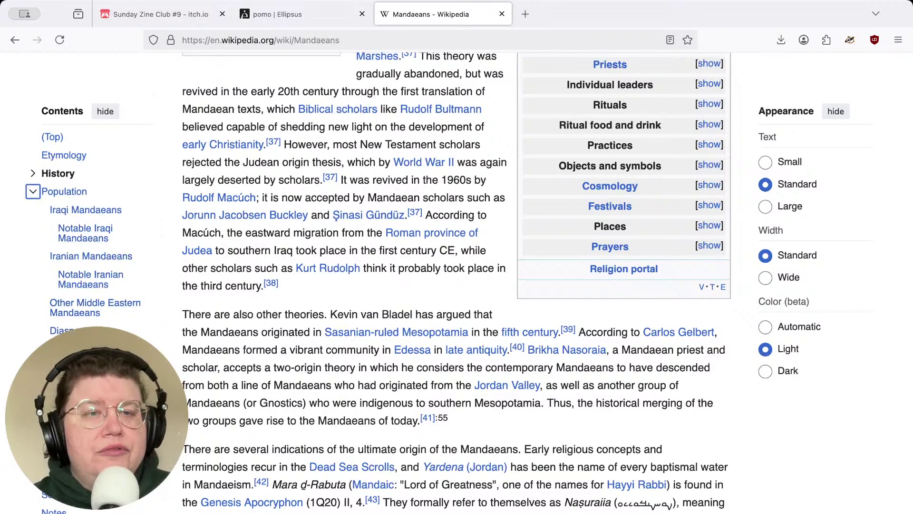
{"action": "left_click", "coordinate": [71, 367]}
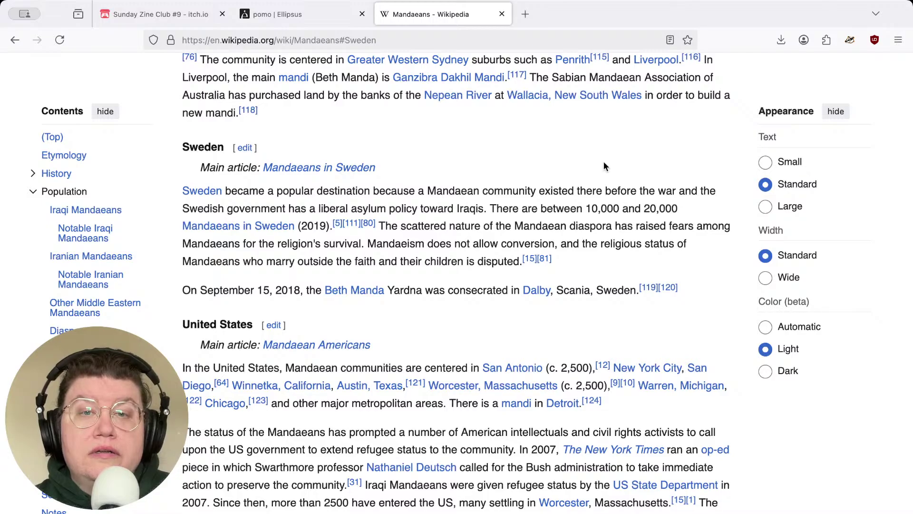
Open the main article "Mandaeans in Sweden" and read its introduction, History and Priests sections
{"action": "left_click", "coordinate": [332, 166]}
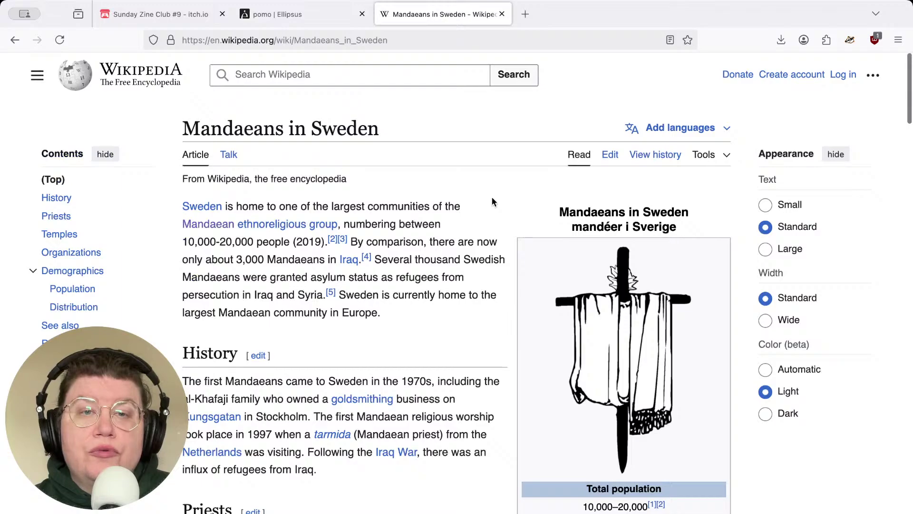
{"action": "scroll", "coordinate": [492, 197], "scroll_direction": "down", "scroll_amount": 2}
{"action": "scroll", "coordinate": [486, 213], "scroll_direction": "down", "scroll_amount": 2}
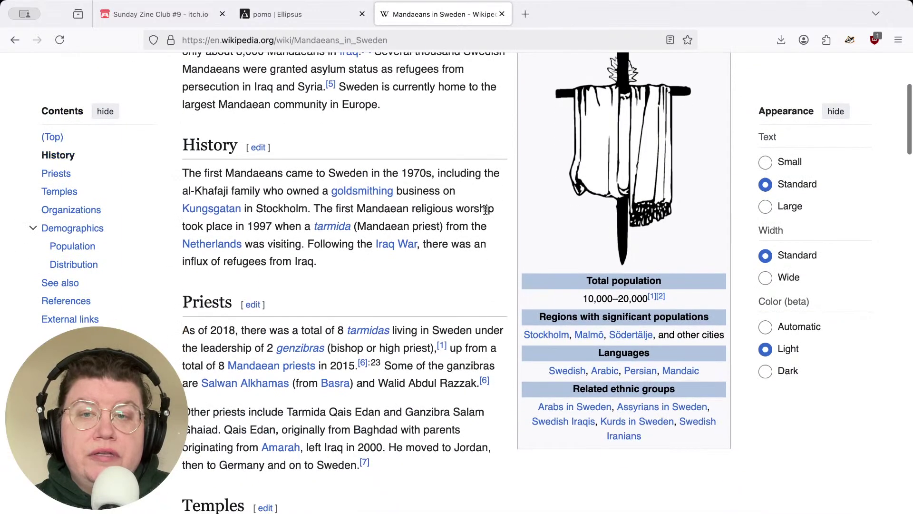
{"action": "scroll", "coordinate": [485, 209], "scroll_direction": "down", "scroll_amount": 1}
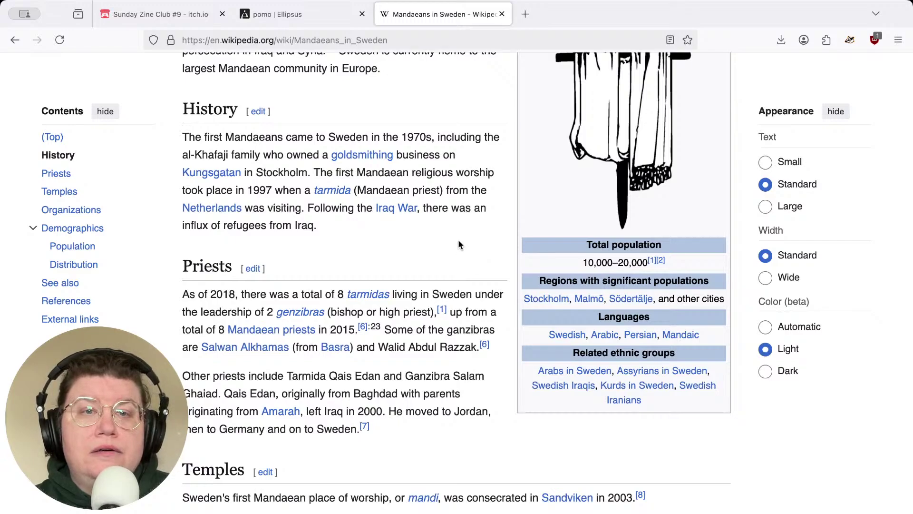
{"action": "mouse_move", "coordinate": [406, 211]}
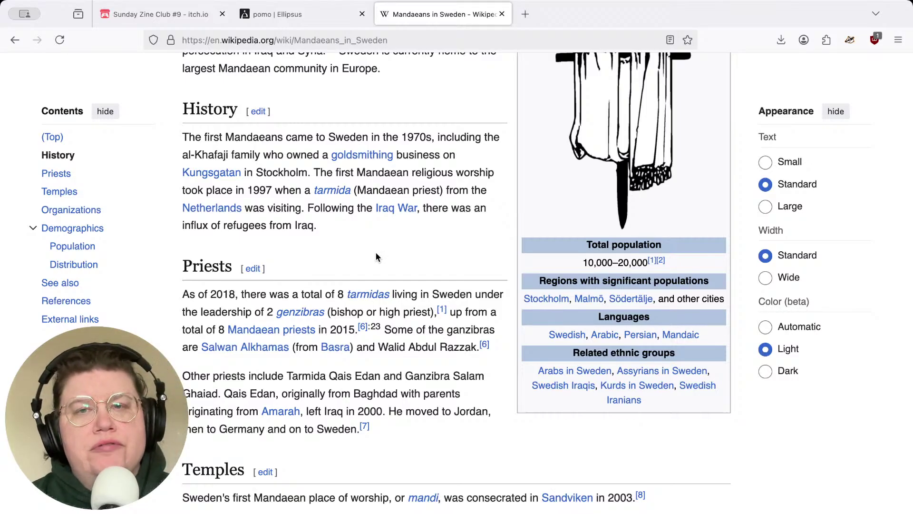
Return from the Mandaeans in Sweden article, through the Mandaeans and Mandaean calendar articles, to the Sunday article
{"action": "left_click", "coordinate": [15, 41]}
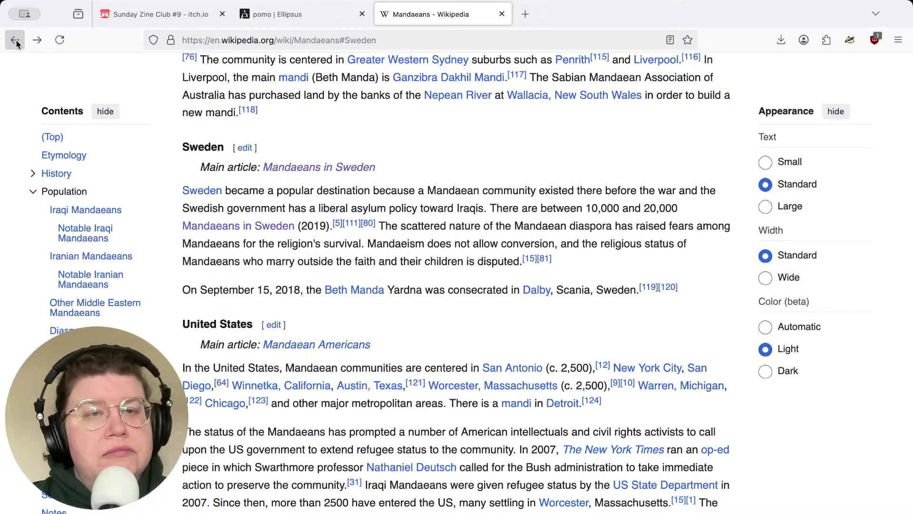
{"action": "left_click", "coordinate": [16, 41]}
{"action": "left_click", "coordinate": [15, 41]}
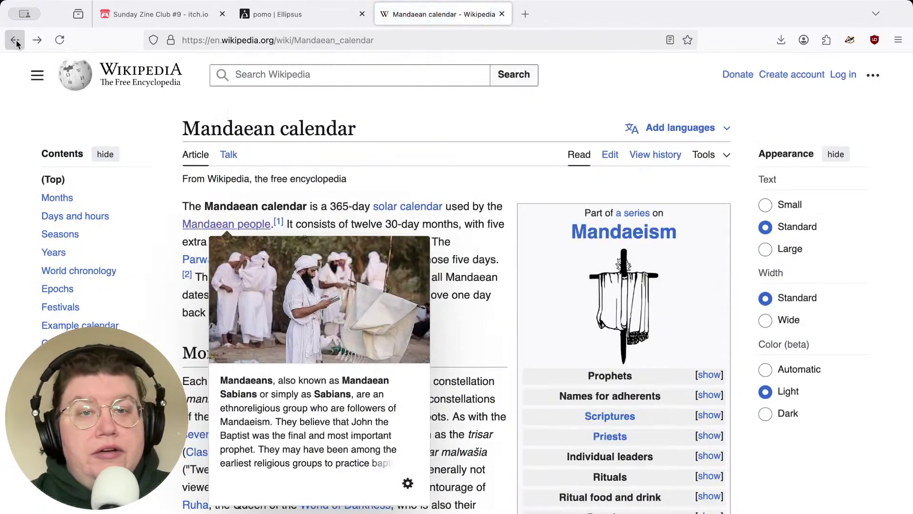
{"action": "left_click", "coordinate": [15, 41]}
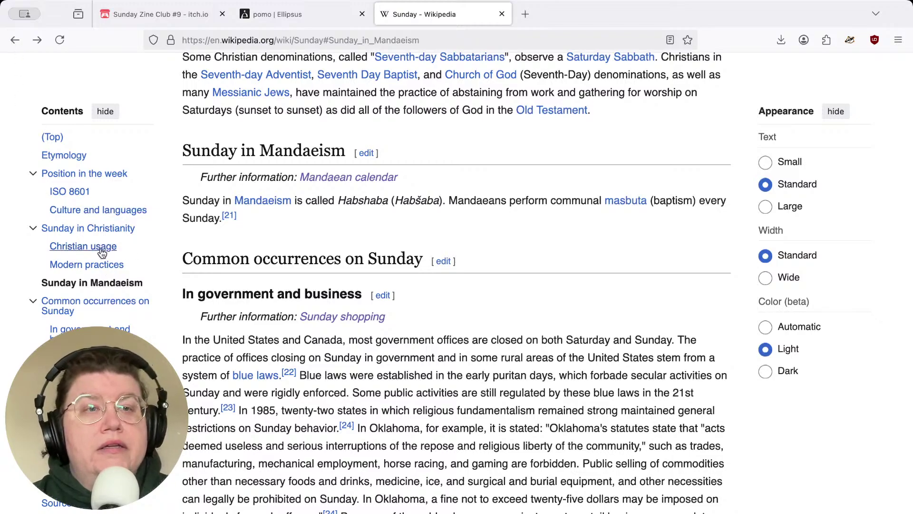
Collapse the Sunday in Christianity contents entry and read the In media section of the Sunday article
{"action": "left_click", "coordinate": [34, 230]}
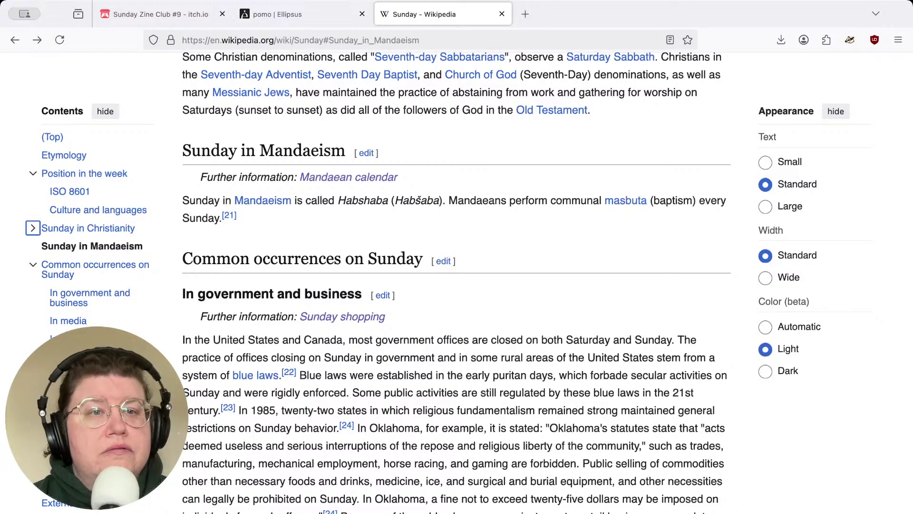
{"action": "left_click", "coordinate": [69, 322]}
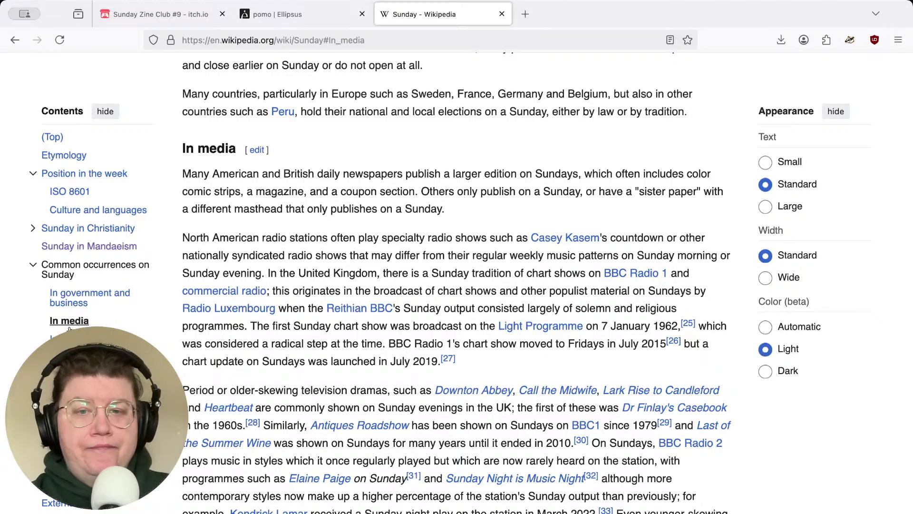
{"action": "scroll", "coordinate": [142, 335], "scroll_direction": "down", "scroll_amount": 4}
{"action": "scroll", "coordinate": [143, 336], "scroll_direction": "down", "scroll_amount": 3}
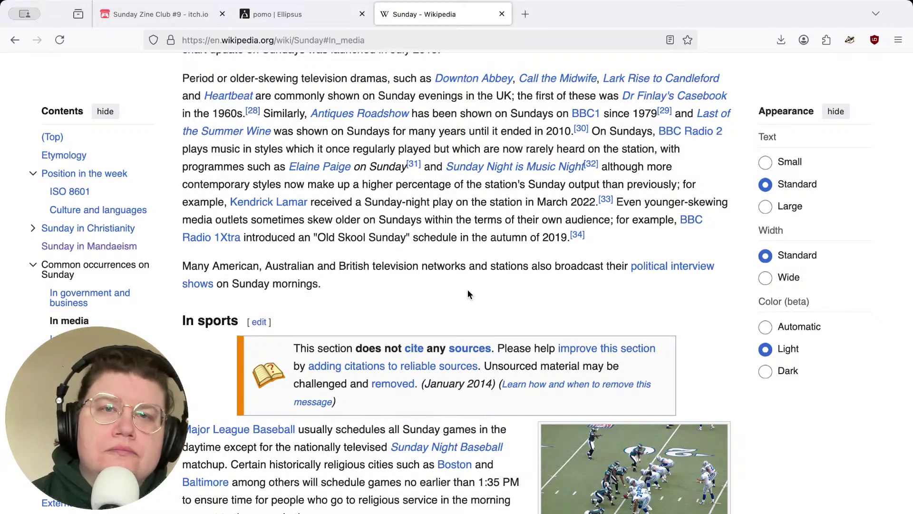
{"action": "scroll", "coordinate": [439, 296], "scroll_direction": "up", "scroll_amount": 7}
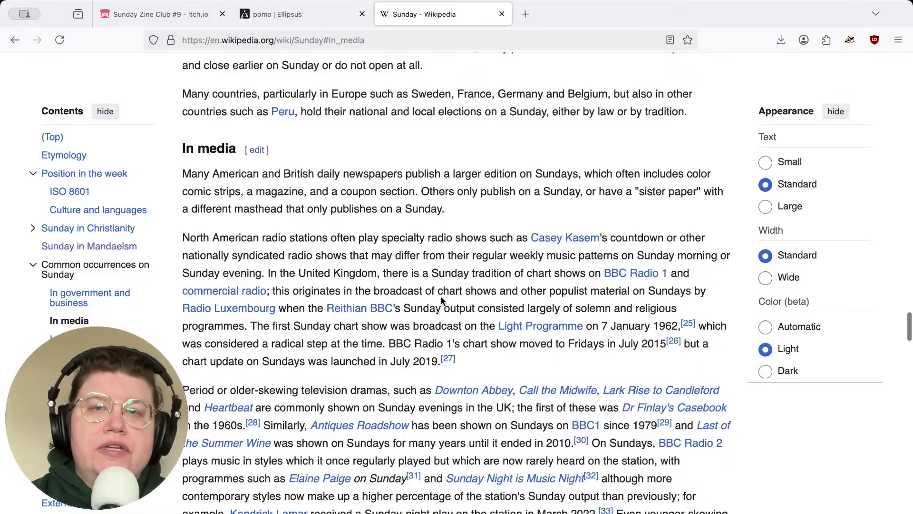
Search Wikipedia for "the x-" and open the article on The X-Files, the American television series
{"action": "scroll", "coordinate": [441, 300], "scroll_direction": "up", "scroll_amount": 15}
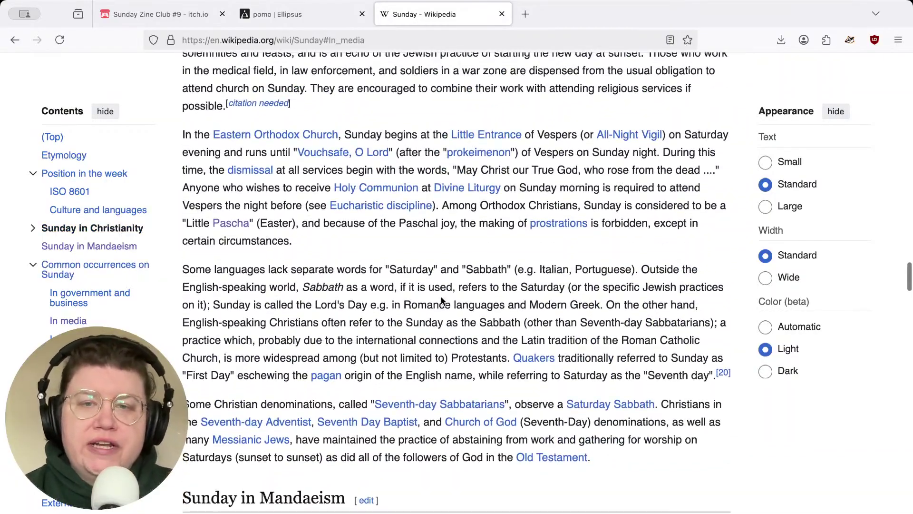
{"action": "scroll", "coordinate": [441, 300], "scroll_direction": "up", "scroll_amount": 20}
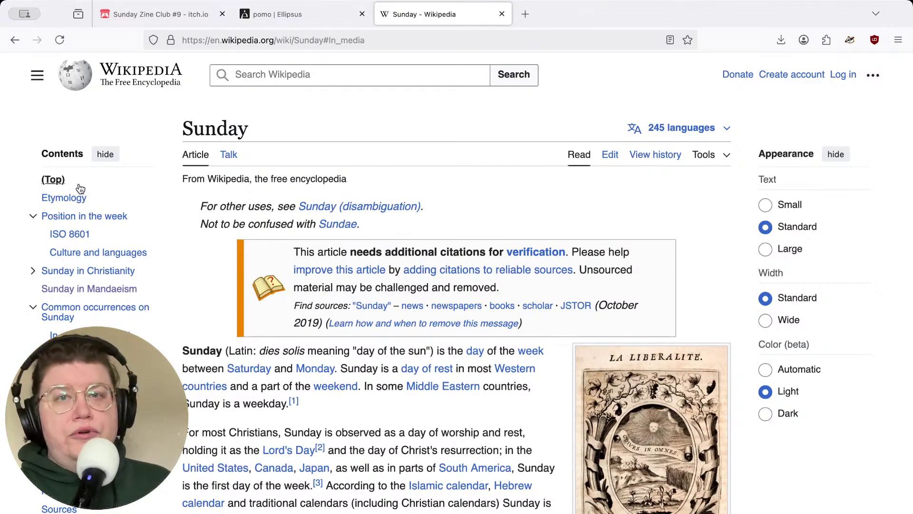
{"action": "left_click", "coordinate": [344, 76]}
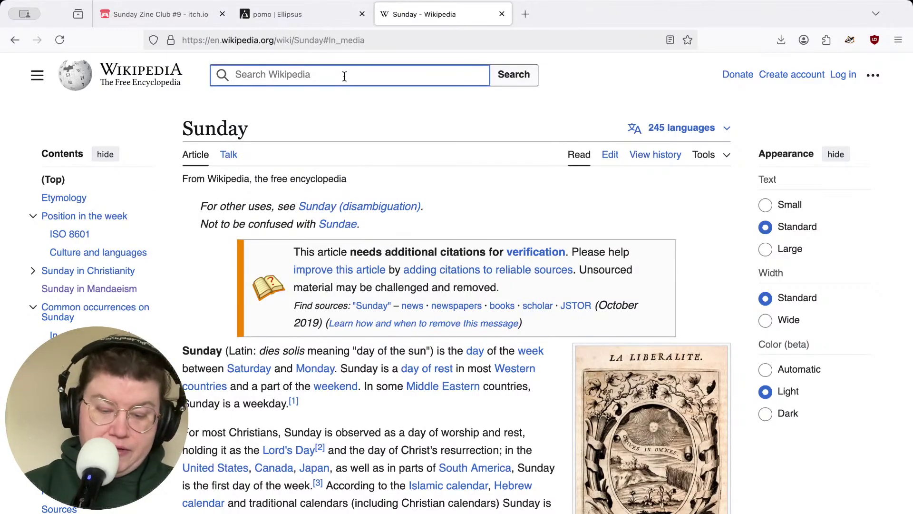
{"action": "type", "text": "the x-"}
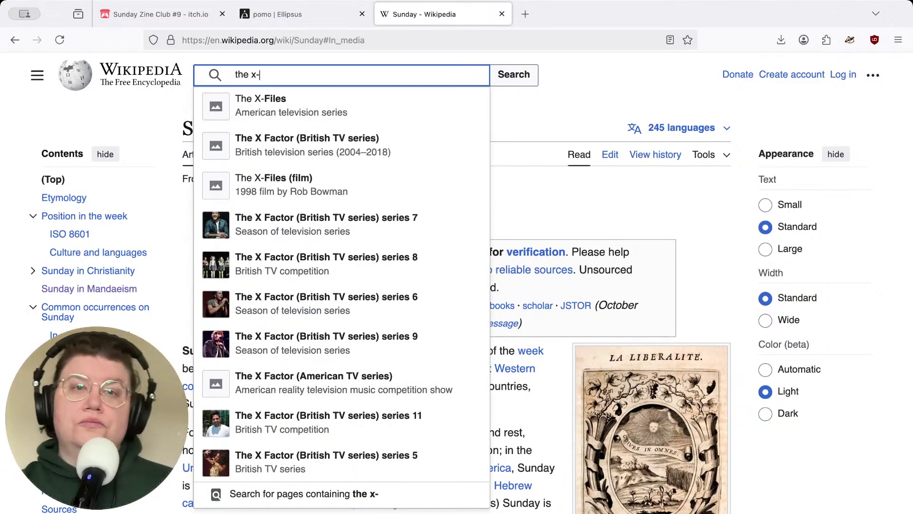
{"action": "left_click", "coordinate": [295, 104]}
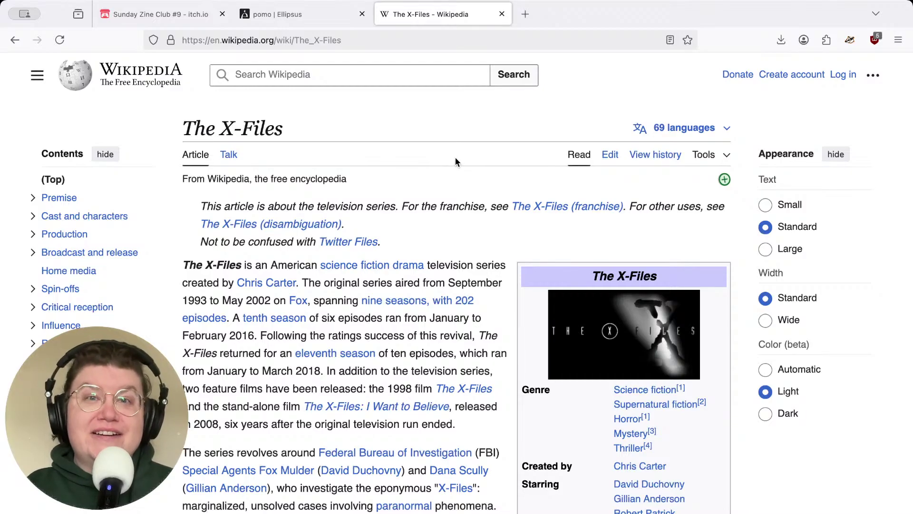
Skim the introduction of The X-Files article, expand its Broadcast and release contents entry and go to that section
{"action": "scroll", "coordinate": [461, 161], "scroll_direction": "down", "scroll_amount": 6}
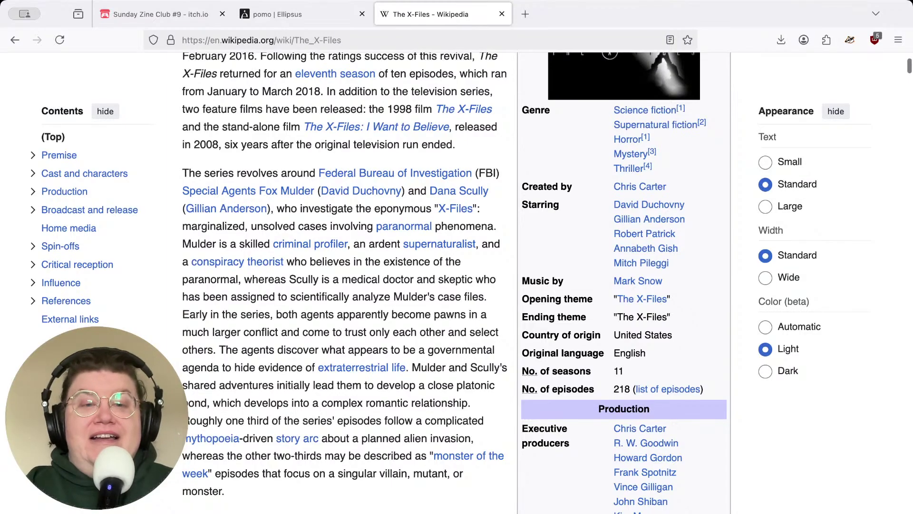
{"action": "scroll", "coordinate": [457, 286], "scroll_direction": "down", "scroll_amount": 2}
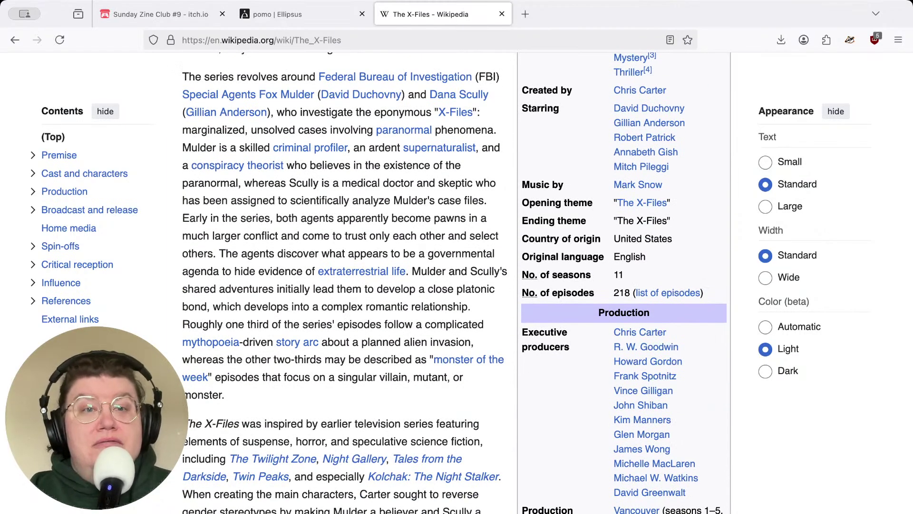
{"action": "scroll", "coordinate": [457, 286], "scroll_direction": "down", "scroll_amount": 6}
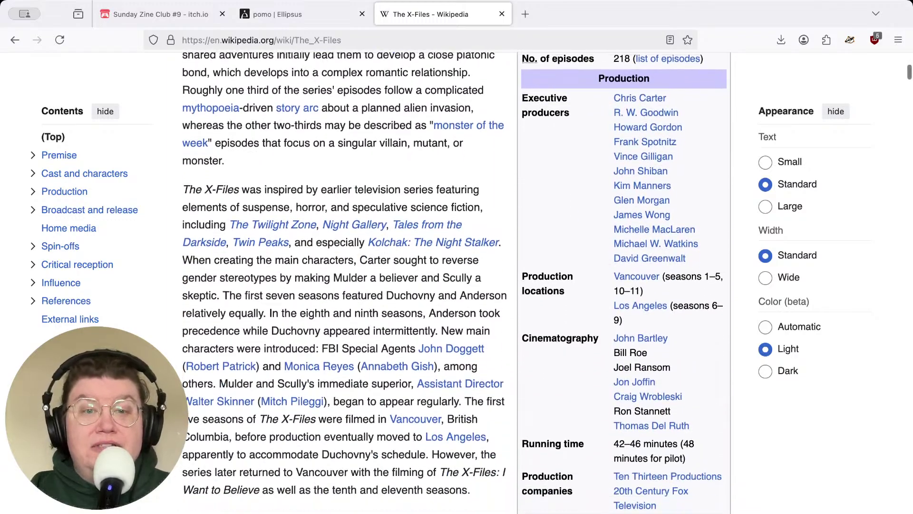
{"action": "scroll", "coordinate": [456, 286], "scroll_direction": "down", "scroll_amount": 5}
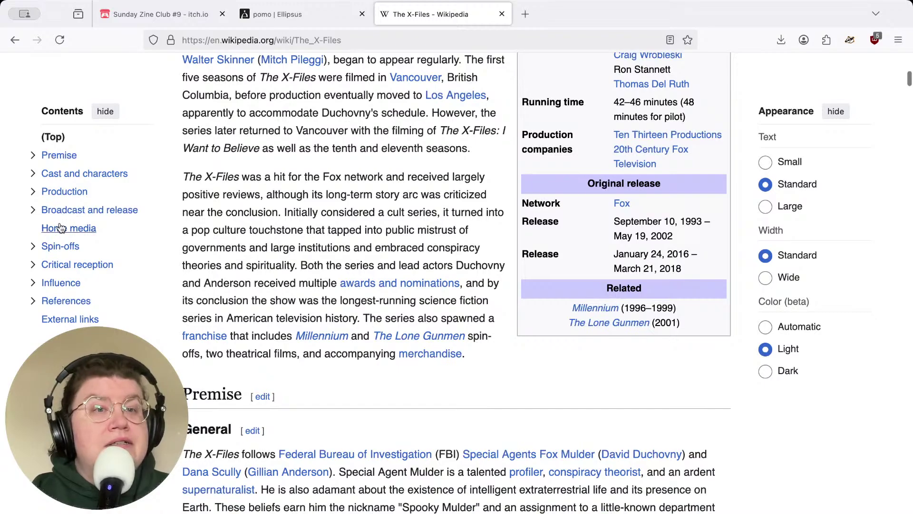
{"action": "left_click", "coordinate": [35, 214]}
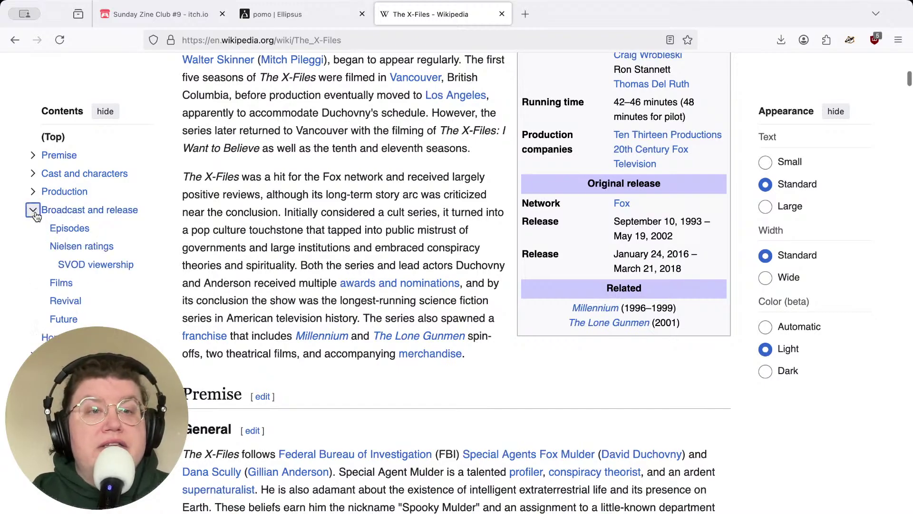
{"action": "left_click", "coordinate": [71, 211]}
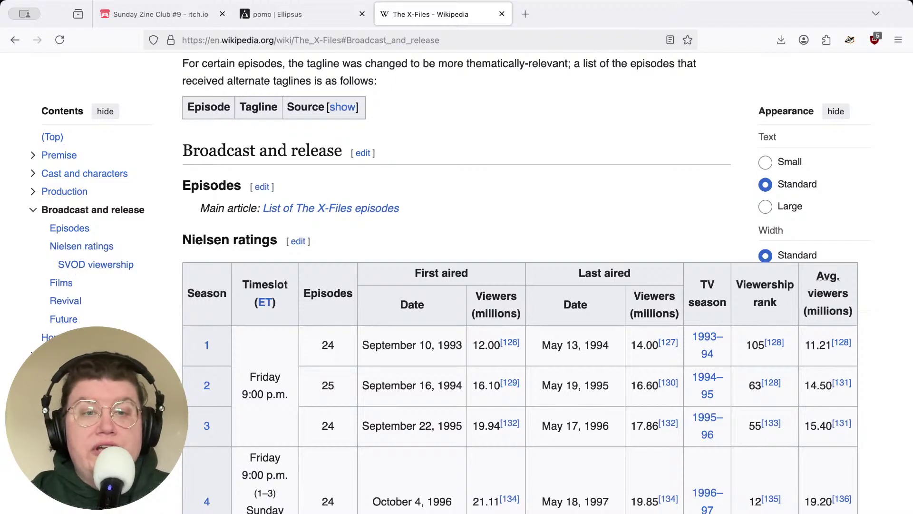
Examine the Nielsen ratings table for the timeslots and air dates of each season of The X-Files
{"action": "scroll", "coordinate": [519, 285], "scroll_direction": "down", "scroll_amount": 2}
{"action": "scroll", "coordinate": [284, 270], "scroll_direction": "down", "scroll_amount": 2}
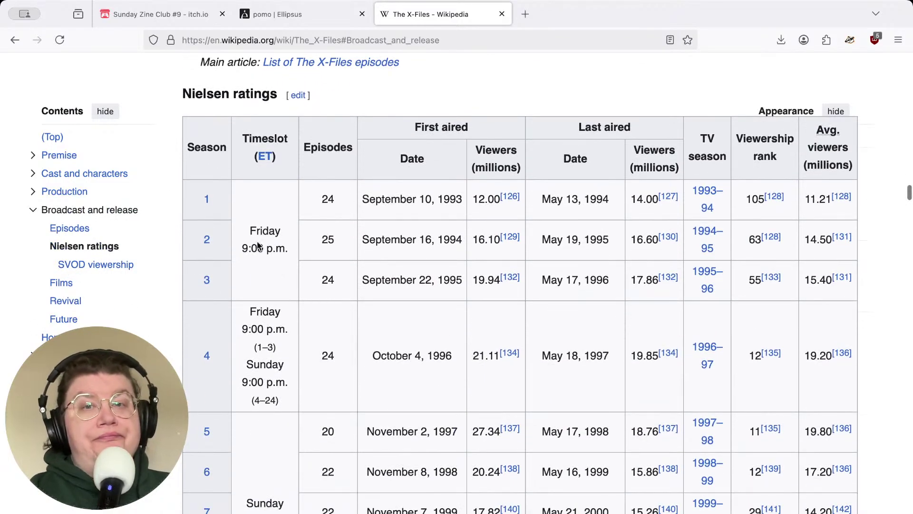
{"action": "scroll", "coordinate": [256, 246], "scroll_direction": "down", "scroll_amount": 1}
{"action": "scroll", "coordinate": [257, 245], "scroll_direction": "down", "scroll_amount": 4}
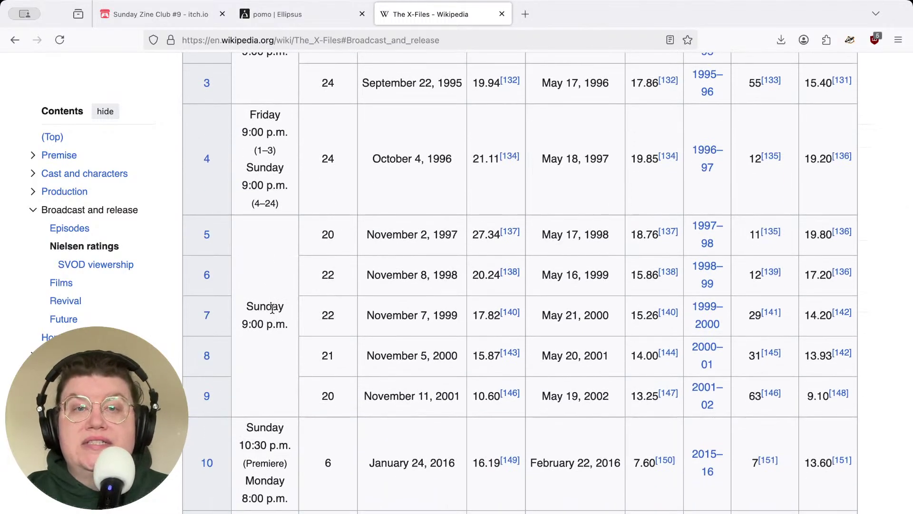
{"action": "scroll", "coordinate": [274, 215], "scroll_direction": "up", "scroll_amount": 3}
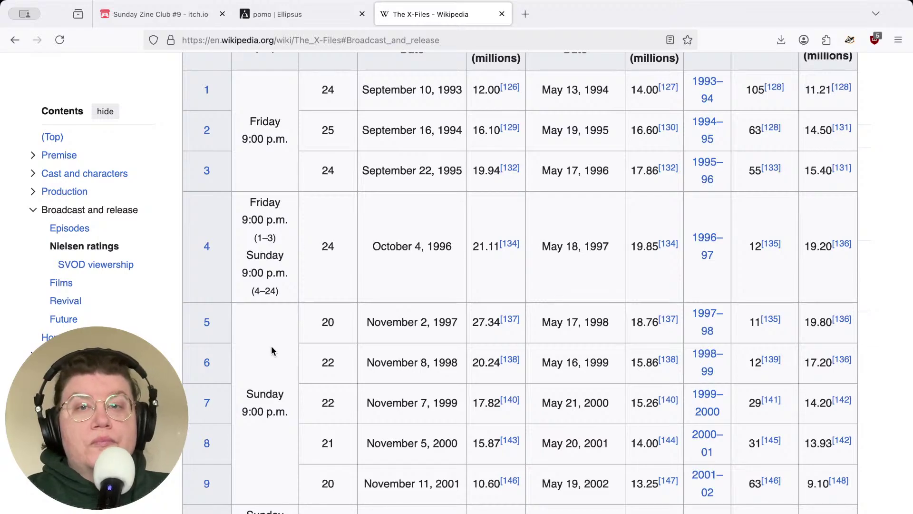
{"action": "scroll", "coordinate": [271, 346], "scroll_direction": "up", "scroll_amount": 2}
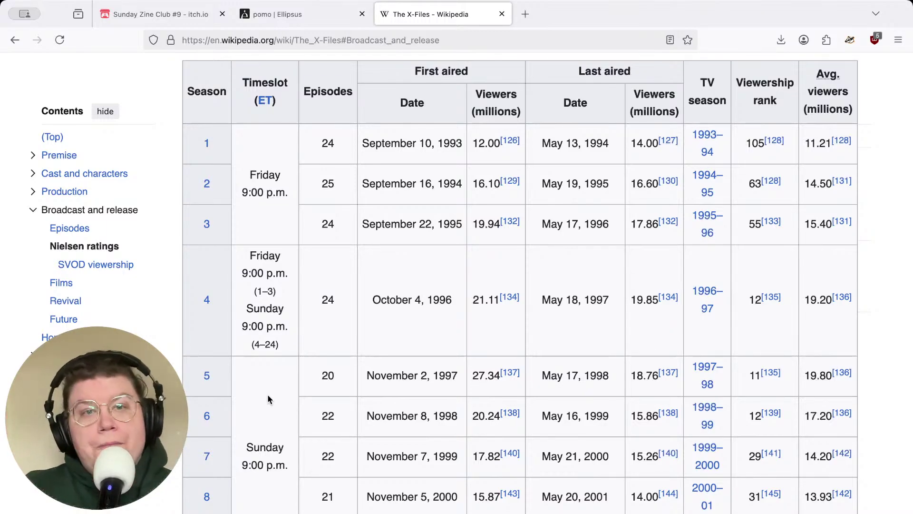
{"action": "scroll", "coordinate": [269, 399], "scroll_direction": "down", "scroll_amount": 10}
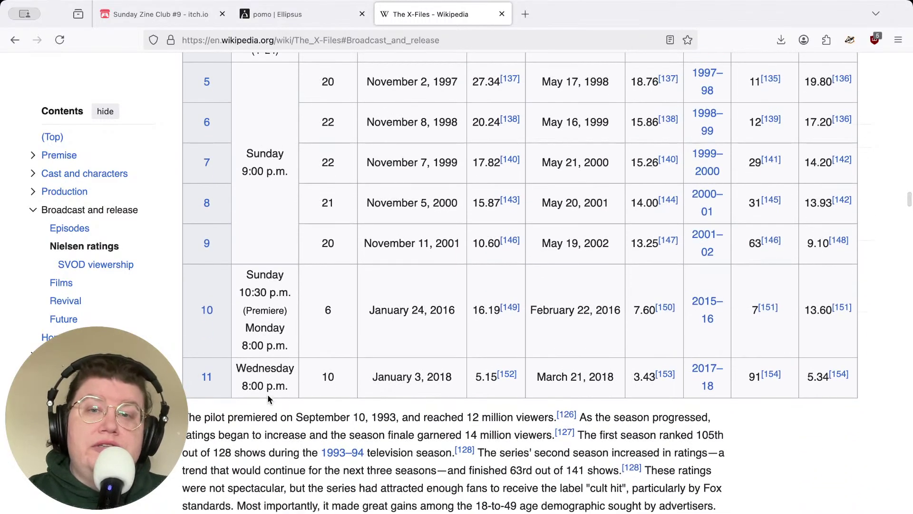
{"action": "scroll", "coordinate": [268, 398], "scroll_direction": "up", "scroll_amount": 2}
{"action": "scroll", "coordinate": [268, 394], "scroll_direction": "up", "scroll_amount": 5}
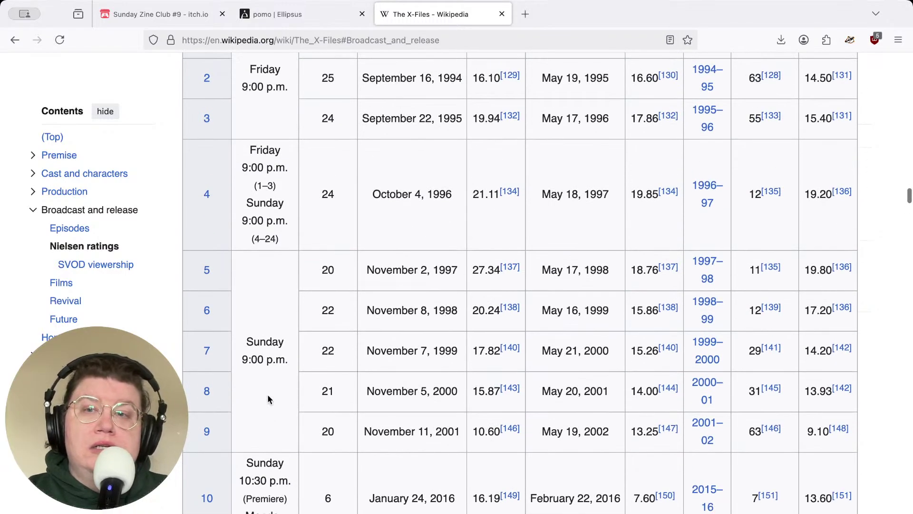
{"action": "scroll", "coordinate": [268, 399], "scroll_direction": "up", "scroll_amount": 3}
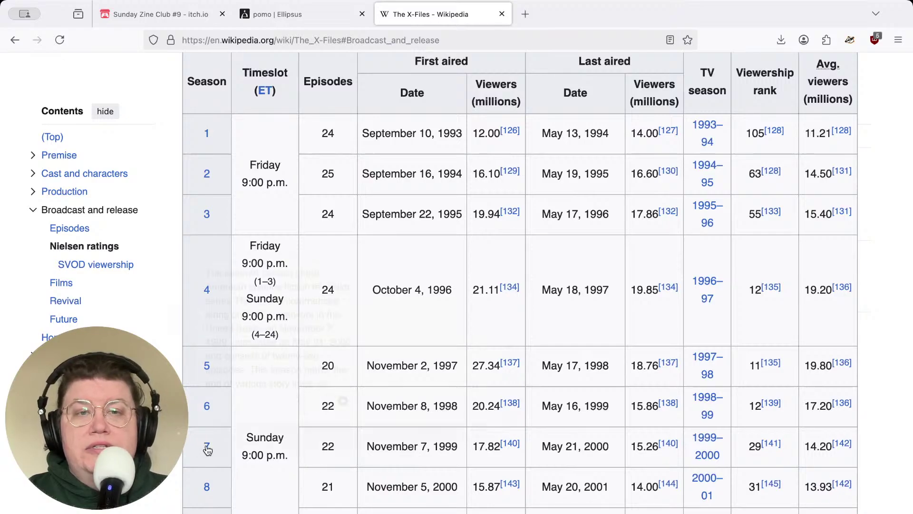
{"action": "mouse_move", "coordinate": [207, 449]}
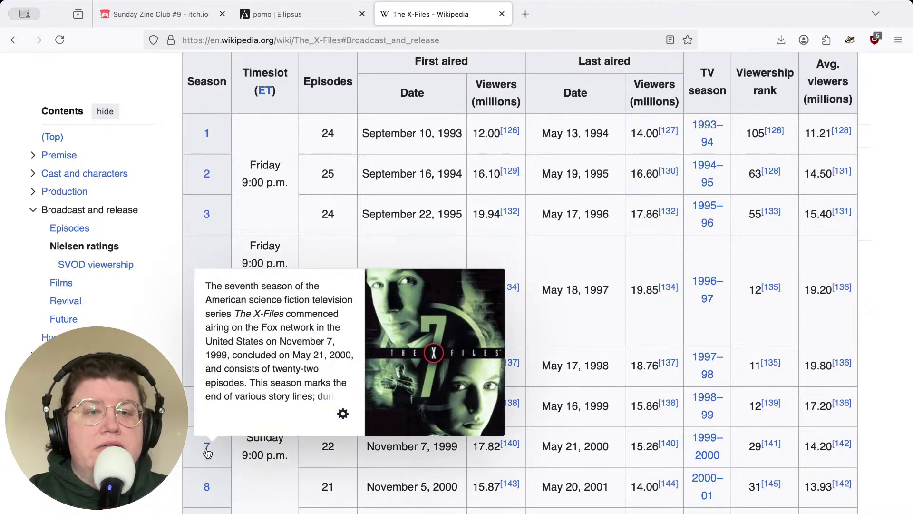
{"action": "mouse_move", "coordinate": [207, 487]}
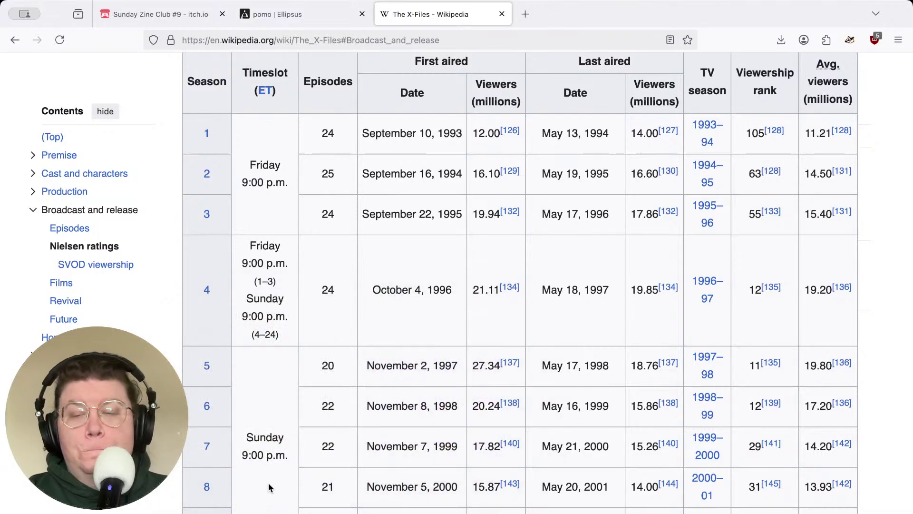
{"action": "scroll", "coordinate": [255, 465], "scroll_direction": "up", "scroll_amount": 2}
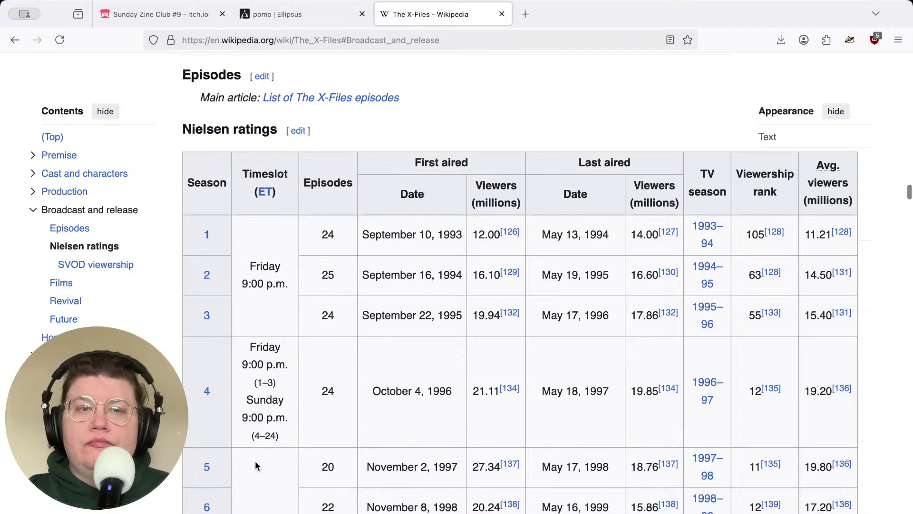
{"action": "scroll", "coordinate": [255, 460], "scroll_direction": "down", "scroll_amount": 2}
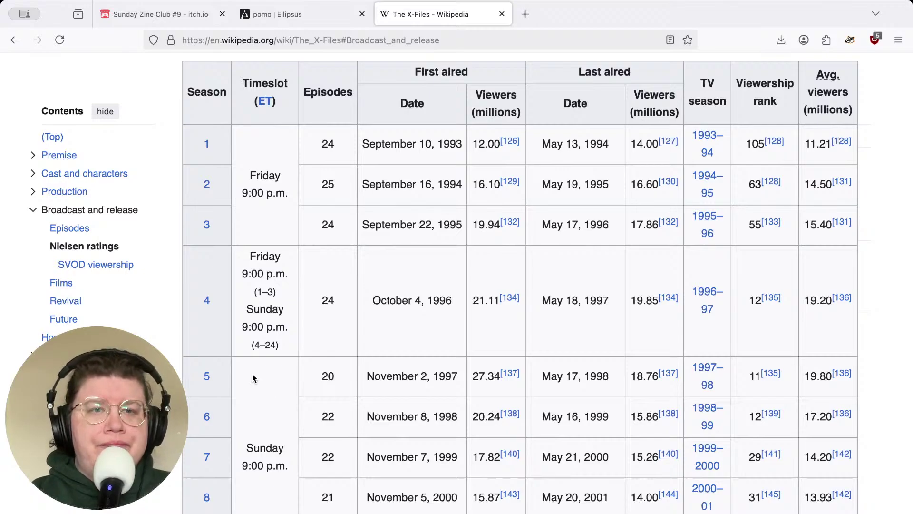
{"action": "scroll", "coordinate": [265, 369], "scroll_direction": "up", "scroll_amount": 2}
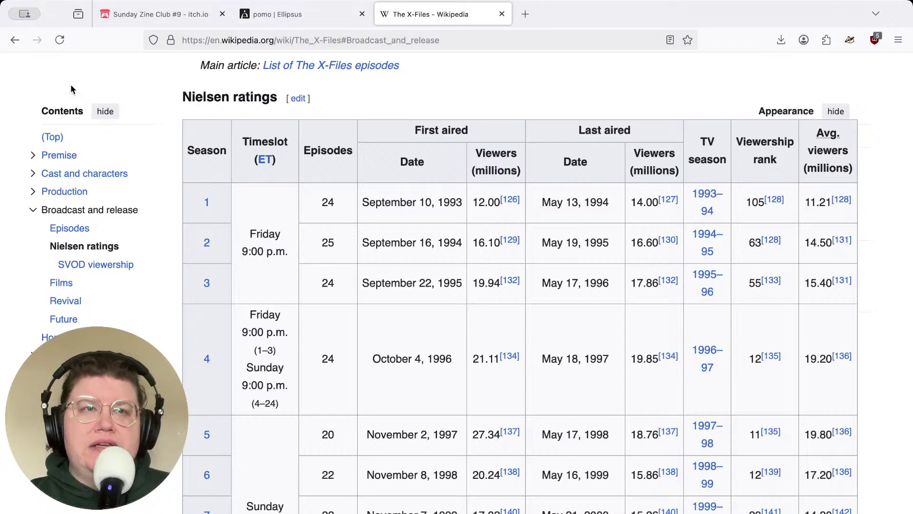
Go back to the Sunday article, dismiss the search suggestions and view the article's introduction
{"action": "left_click", "coordinate": [12, 41]}
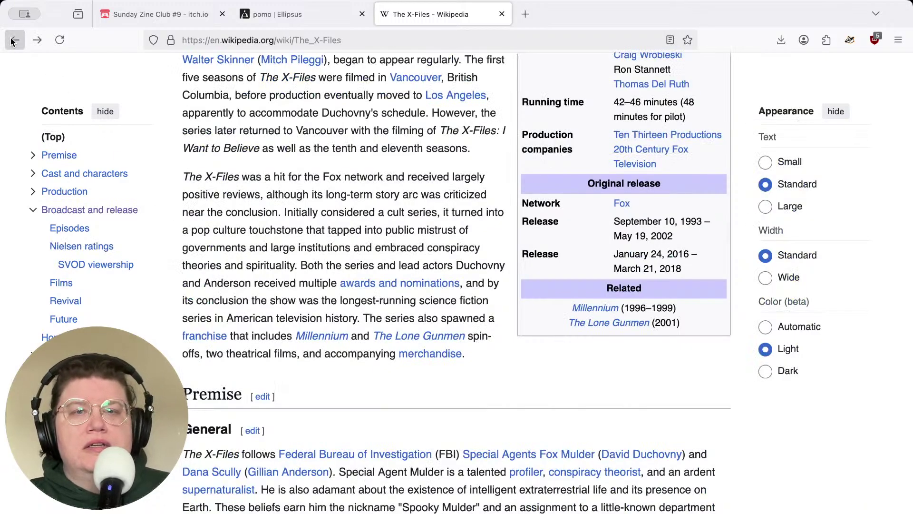
{"action": "left_click", "coordinate": [12, 41]}
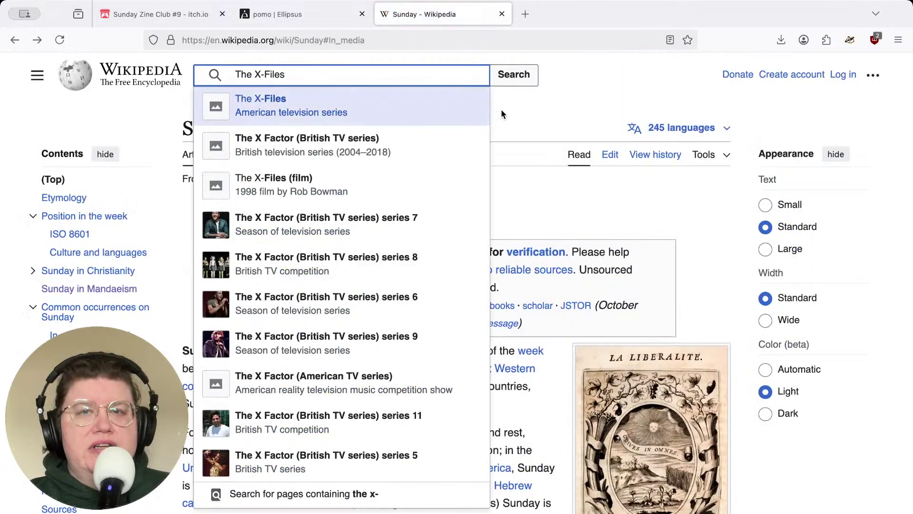
{"action": "left_click", "coordinate": [520, 181]}
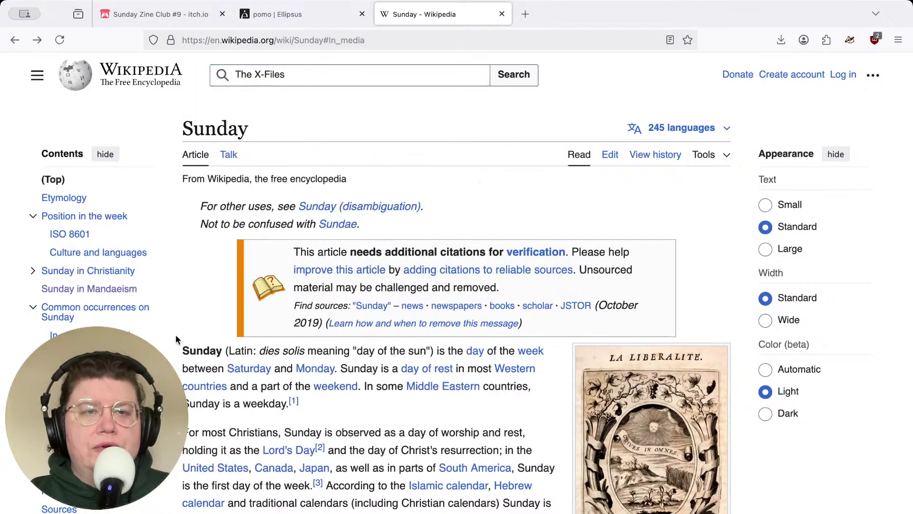
{"action": "scroll", "coordinate": [175, 329], "scroll_direction": "down", "scroll_amount": 3}
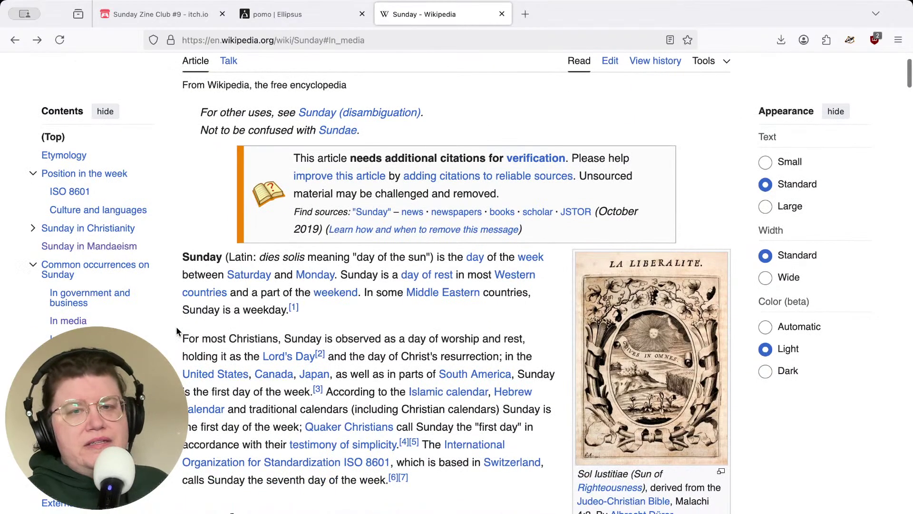
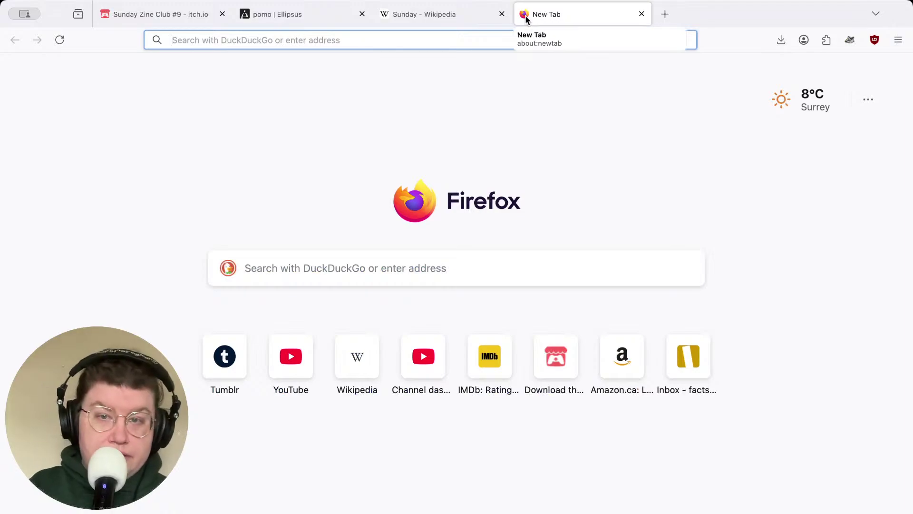
Open unsplash.com in the new tab and search its photos for "roast beef dinner"
{"action": "type", "text": "unsplash.com/"}
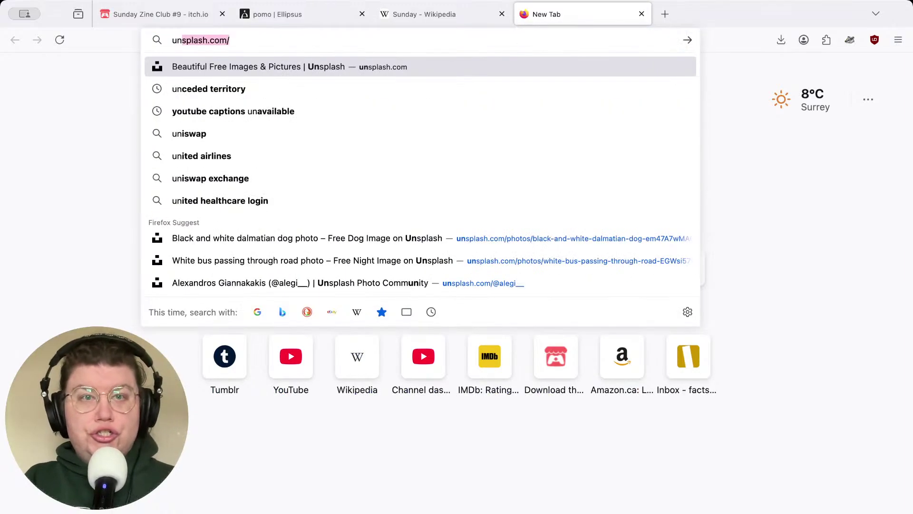
{"action": "key", "text": "Return"}
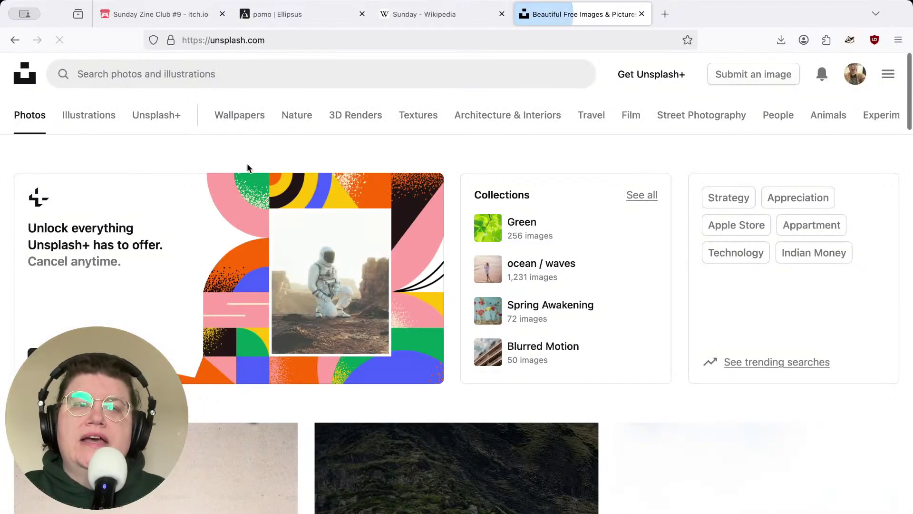
{"action": "left_click", "coordinate": [250, 72]}
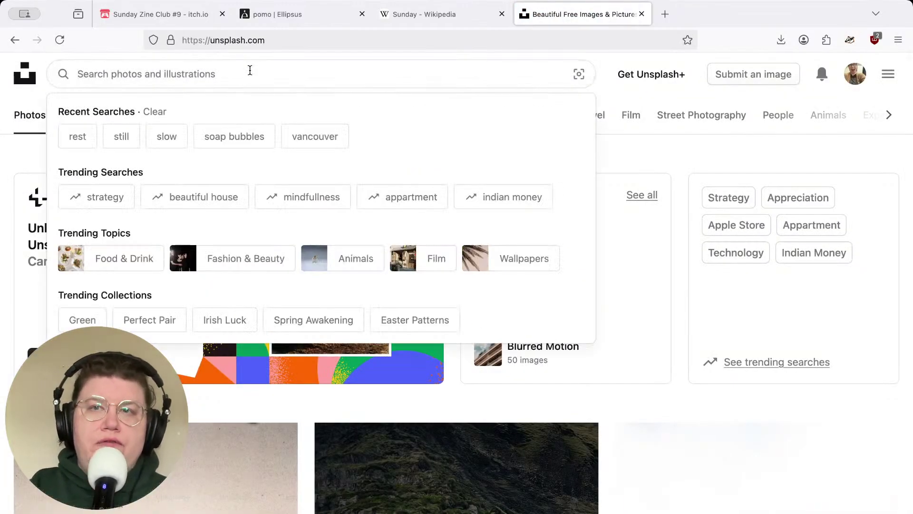
{"action": "type", "text": "roas"}
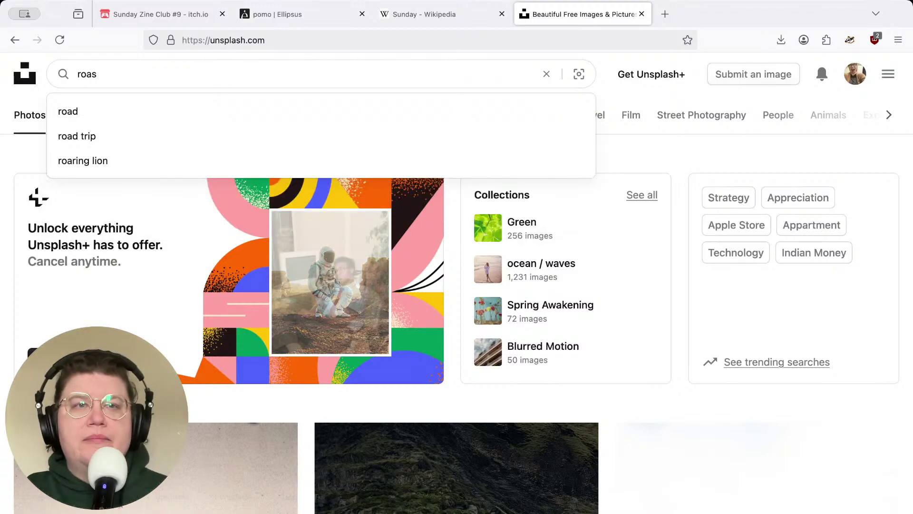
{"action": "type", "text": "t su"}
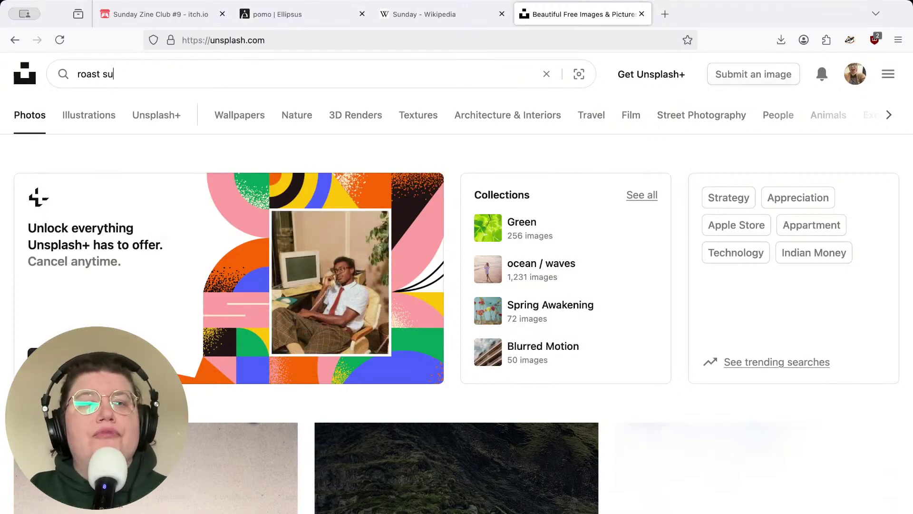
{"action": "type", "text": "ndbee"}
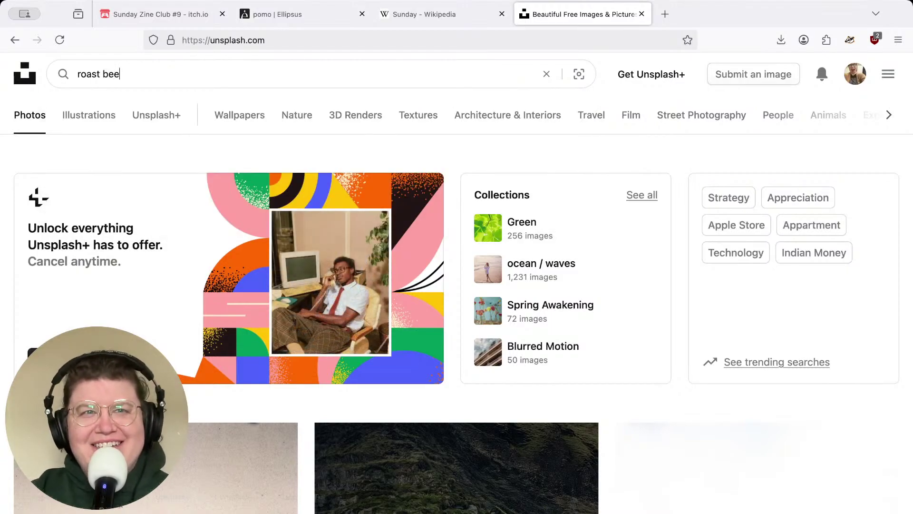
{"action": "type", "text": "f dinn"}
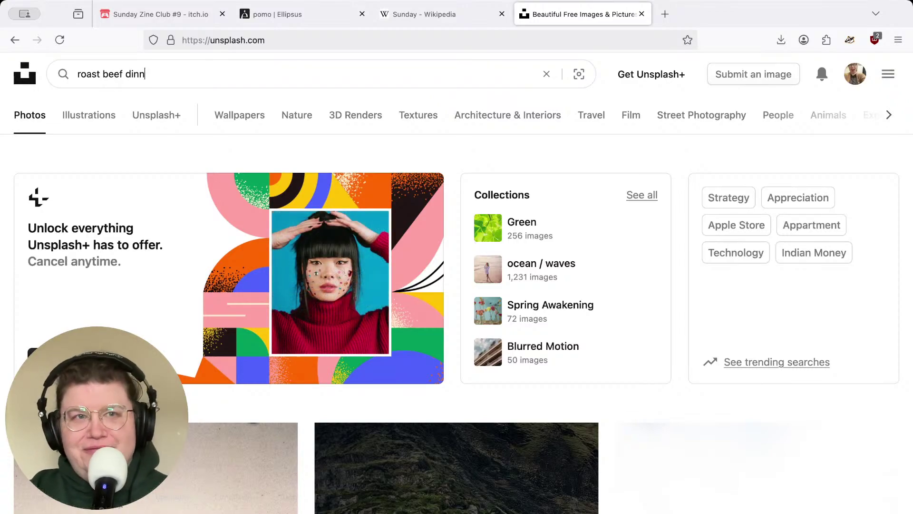
{"action": "type", "text": "er"}
{"action": "key", "text": "Return"}
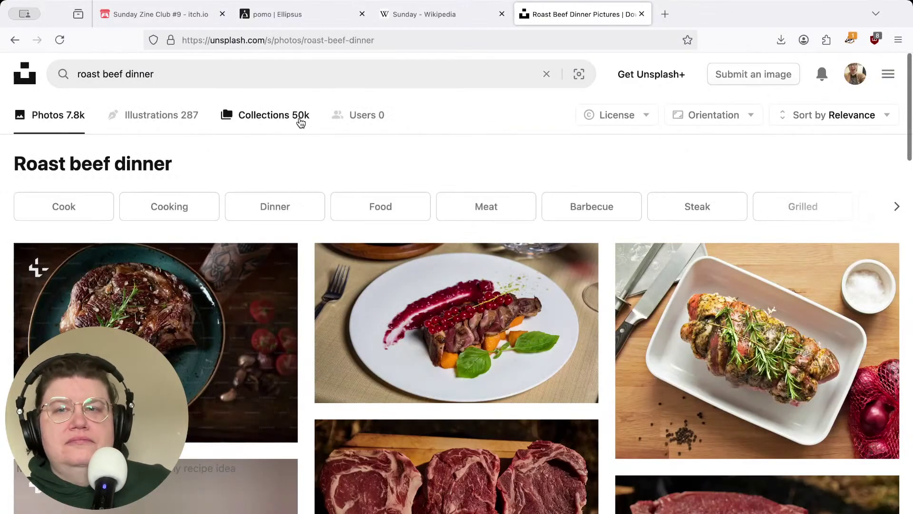
Browse the roast beef dinner photos, view the one with Yorkshire puddings and green plates enlarged, and close it
{"action": "scroll", "coordinate": [400, 167], "scroll_direction": "down", "scroll_amount": 10}
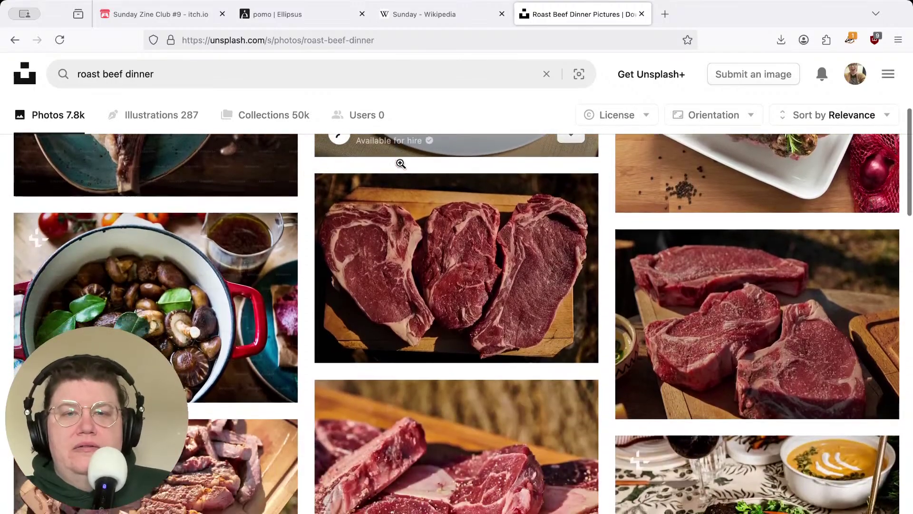
{"action": "scroll", "coordinate": [400, 163], "scroll_direction": "down", "scroll_amount": 8}
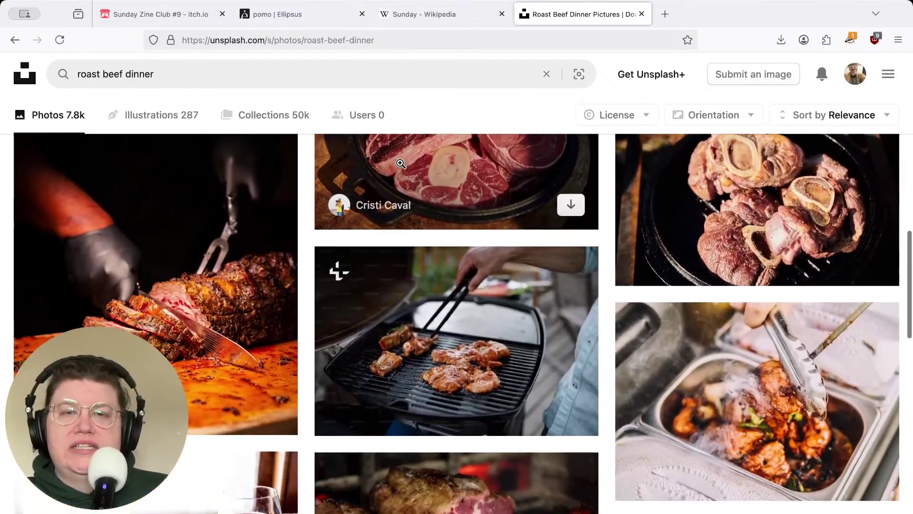
{"action": "scroll", "coordinate": [400, 164], "scroll_direction": "down", "scroll_amount": 7}
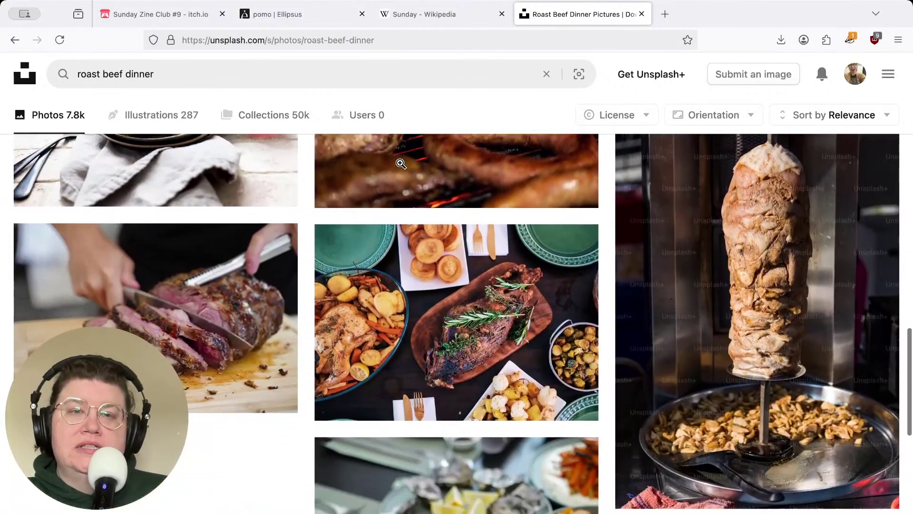
{"action": "scroll", "coordinate": [400, 163], "scroll_direction": "down", "scroll_amount": 1}
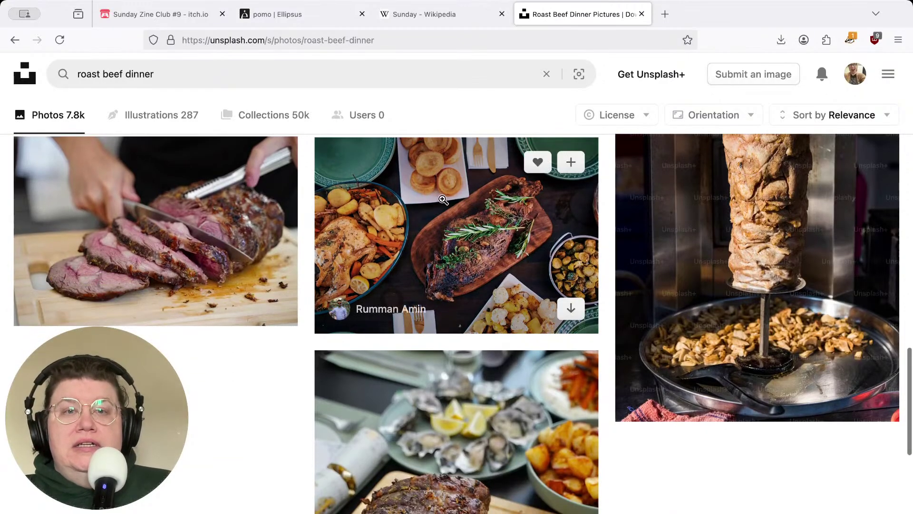
{"action": "scroll", "coordinate": [447, 200], "scroll_direction": "up", "scroll_amount": 3}
{"action": "left_click", "coordinate": [468, 340]}
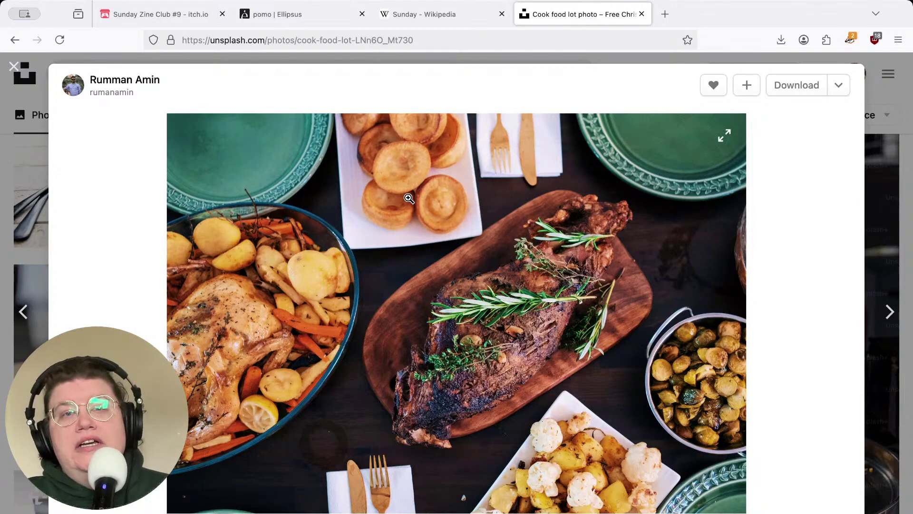
{"action": "left_click", "coordinate": [884, 196]}
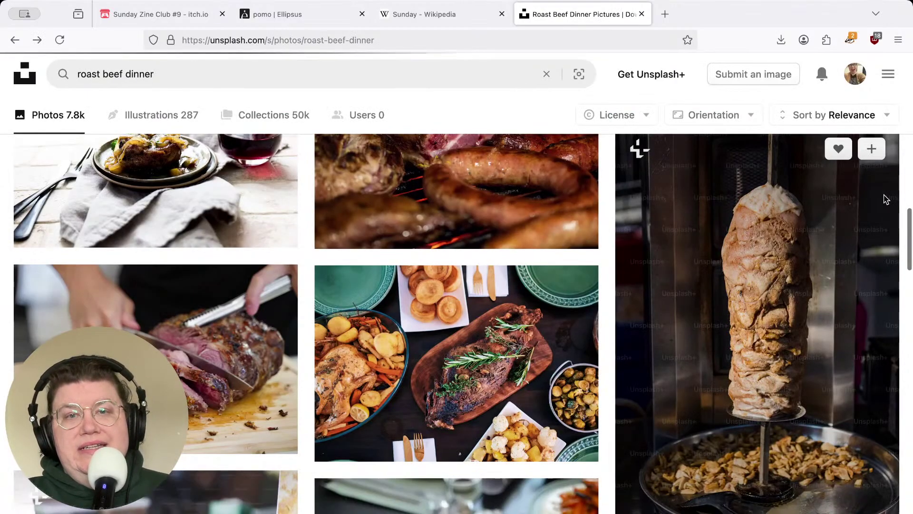
Skim the rest of the roast beef dinner photos to the end of the list and return to the start
{"action": "scroll", "coordinate": [494, 316], "scroll_direction": "down", "scroll_amount": 5}
{"action": "scroll", "coordinate": [493, 315], "scroll_direction": "down", "scroll_amount": 10}
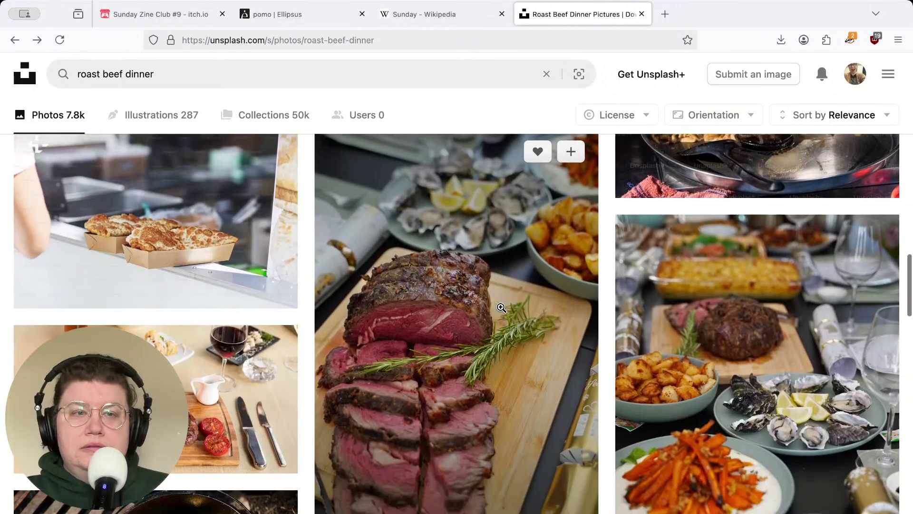
{"action": "scroll", "coordinate": [502, 308], "scroll_direction": "down", "scroll_amount": 8}
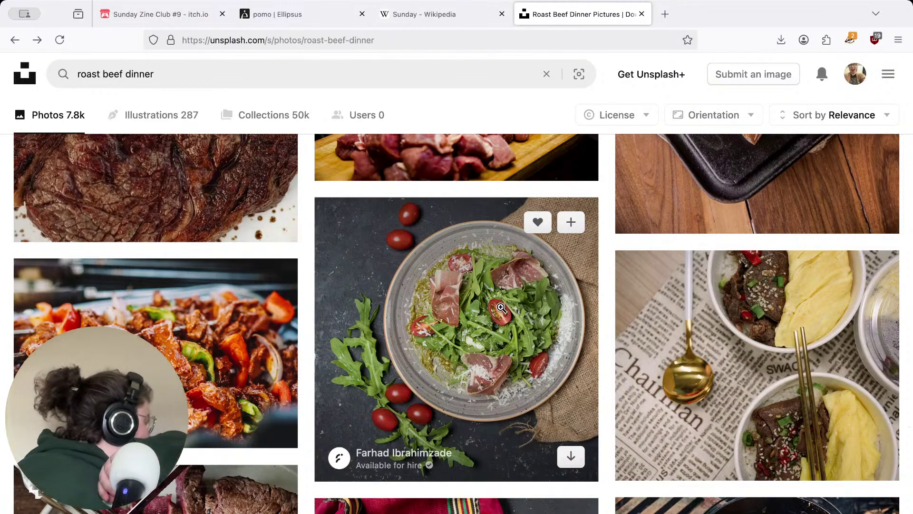
{"action": "scroll", "coordinate": [501, 308], "scroll_direction": "down", "scroll_amount": 7}
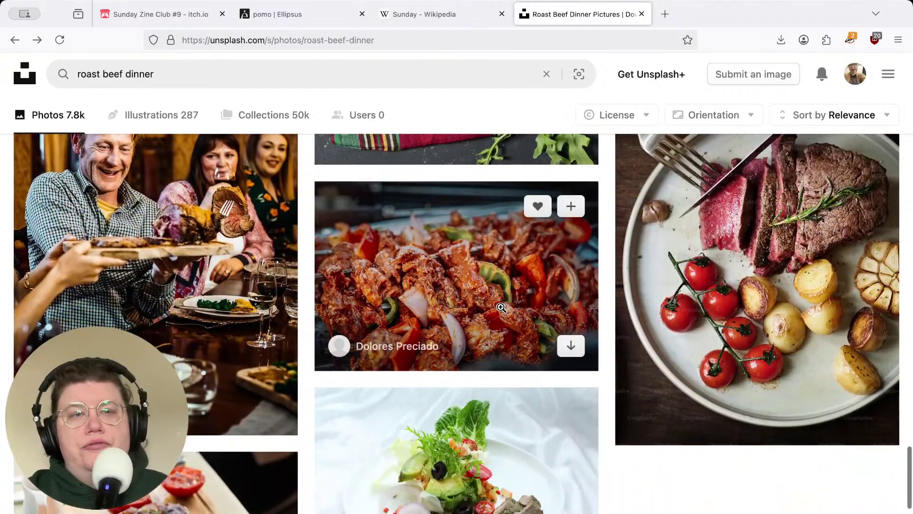
{"action": "scroll", "coordinate": [501, 308], "scroll_direction": "down", "scroll_amount": 15}
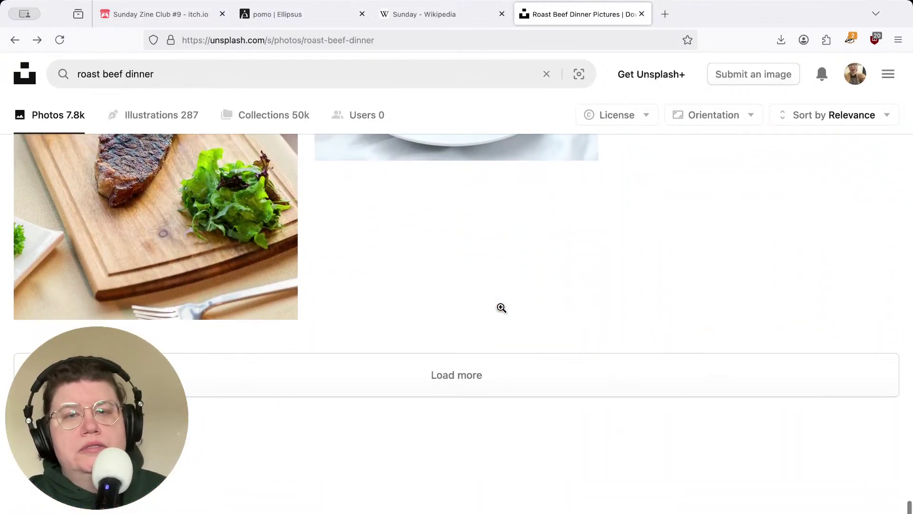
{"action": "scroll", "coordinate": [501, 308], "scroll_direction": "up", "scroll_amount": 15}
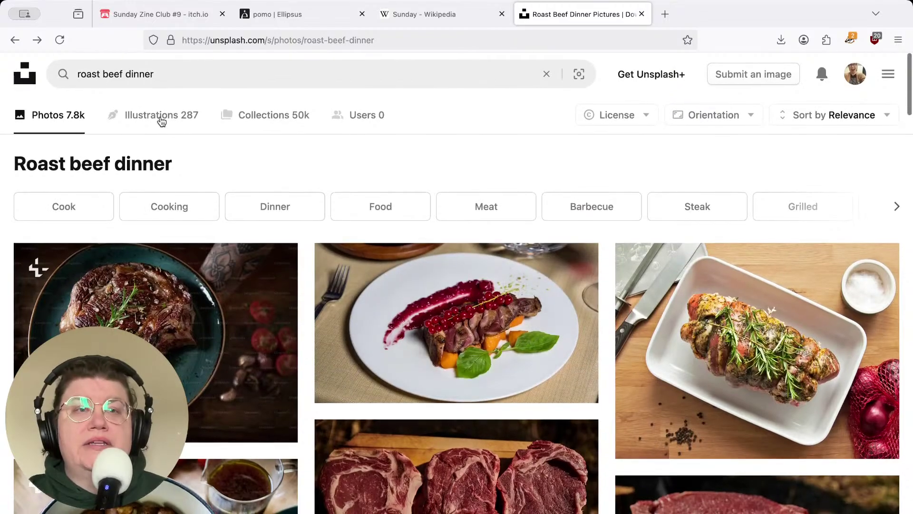
Replace the Unsplash search term with "yorkshire pudding" and run the search
{"action": "left_click_drag", "start_coordinate": [164, 77], "coordinate": [70, 72]}
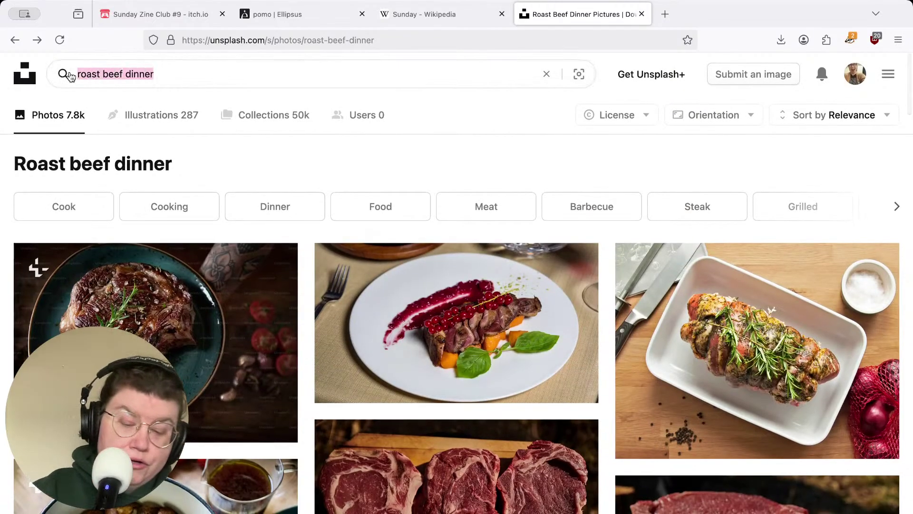
{"action": "type", "text": "yorkshi"}
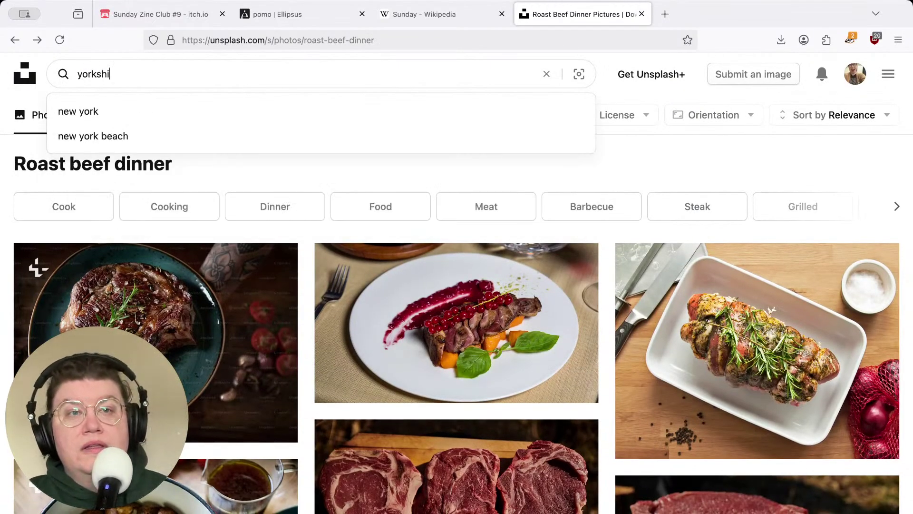
{"action": "type", "text": "re pudding"}
{"action": "key", "text": "Return"}
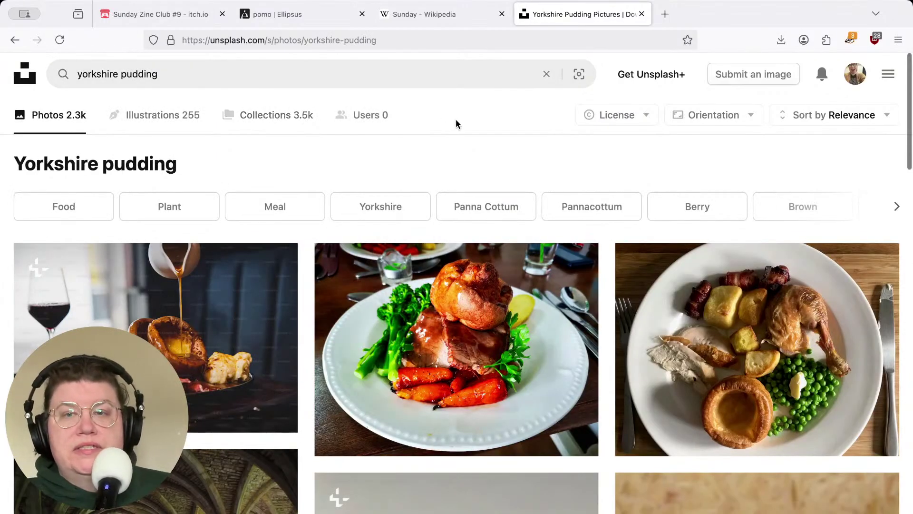
Examine the first batch of yorkshire pudding photos for a suitable Sunday roast image
{"action": "scroll", "coordinate": [455, 119], "scroll_direction": "down", "scroll_amount": 3}
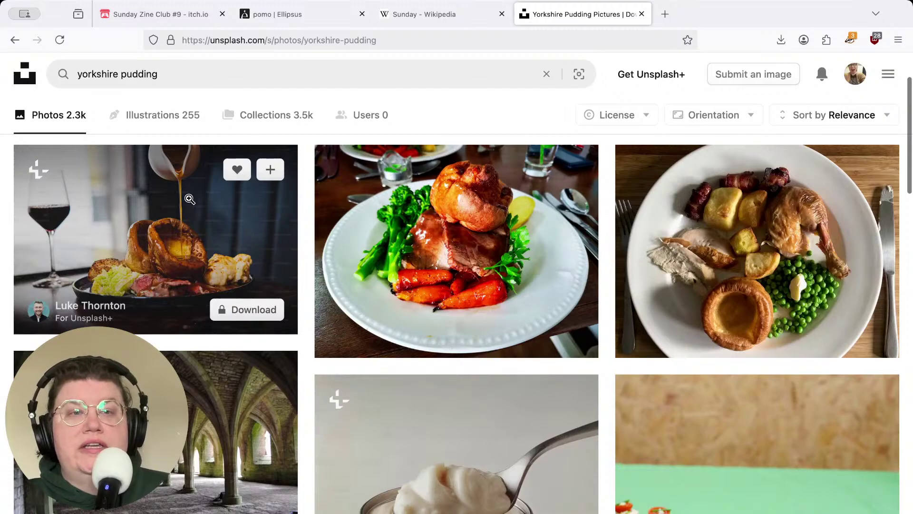
{"action": "scroll", "coordinate": [208, 223], "scroll_direction": "down", "scroll_amount": 5}
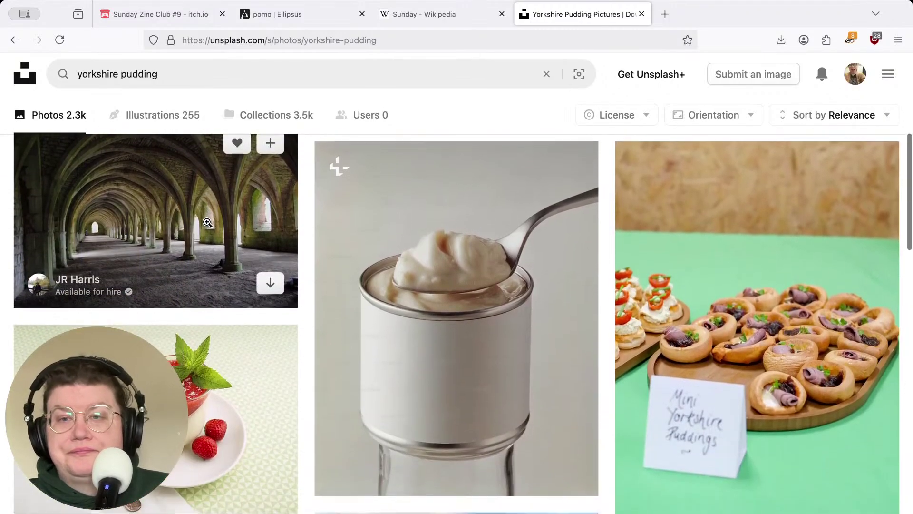
{"action": "scroll", "coordinate": [207, 223], "scroll_direction": "down", "scroll_amount": 10}
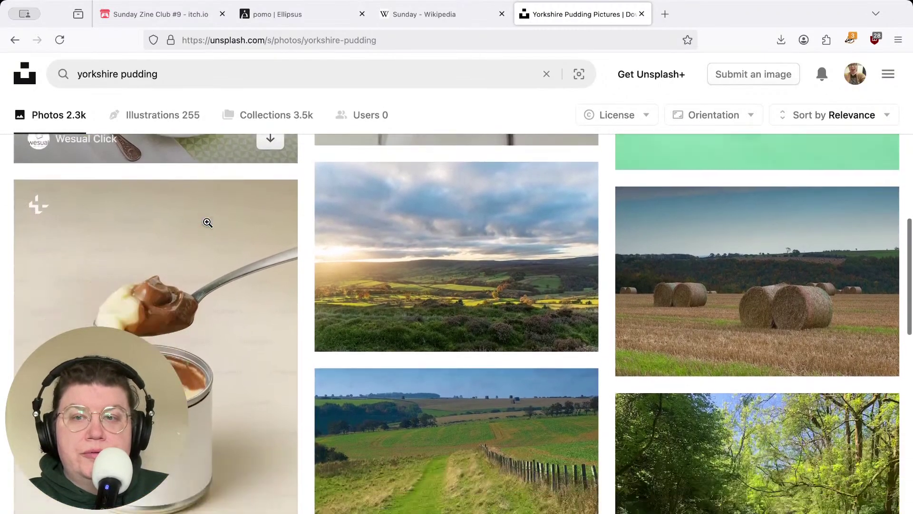
{"action": "scroll", "coordinate": [208, 223], "scroll_direction": "down", "scroll_amount": 15}
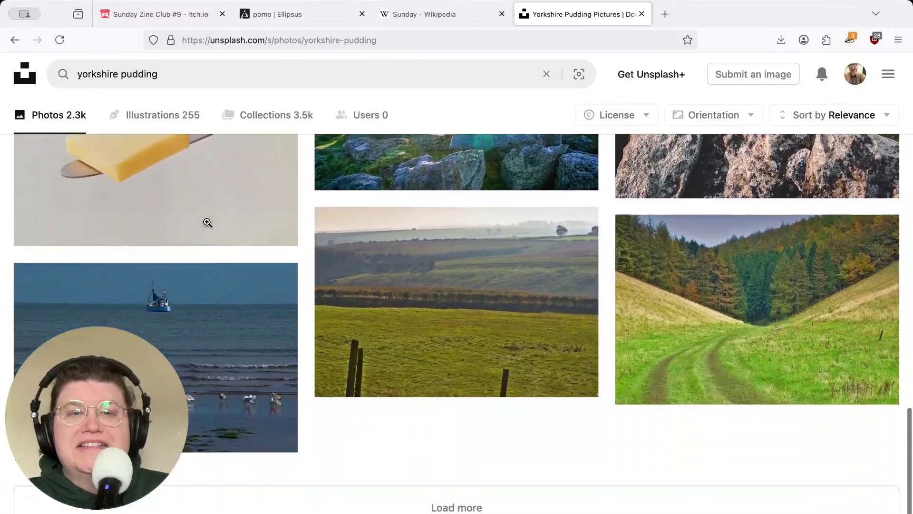
{"action": "scroll", "coordinate": [478, 221], "scroll_direction": "up", "scroll_amount": 5}
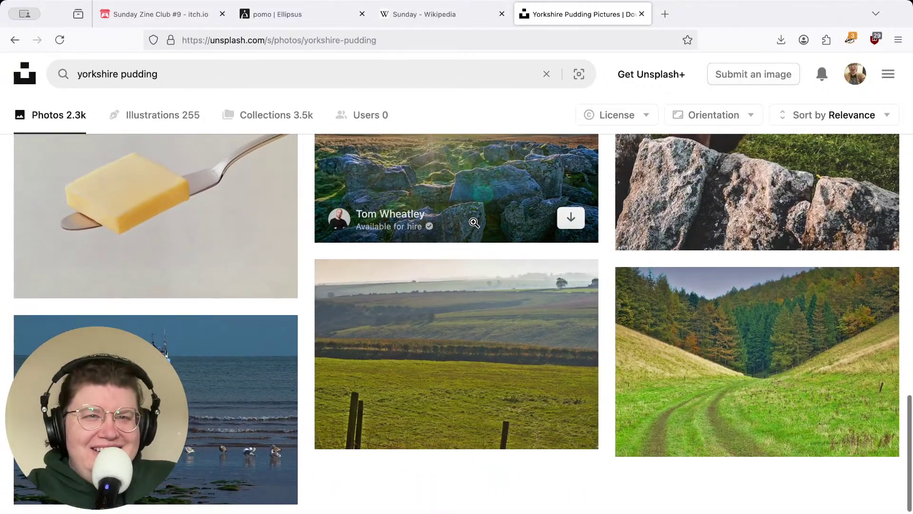
{"action": "scroll", "coordinate": [839, 255], "scroll_direction": "up", "scroll_amount": 2}
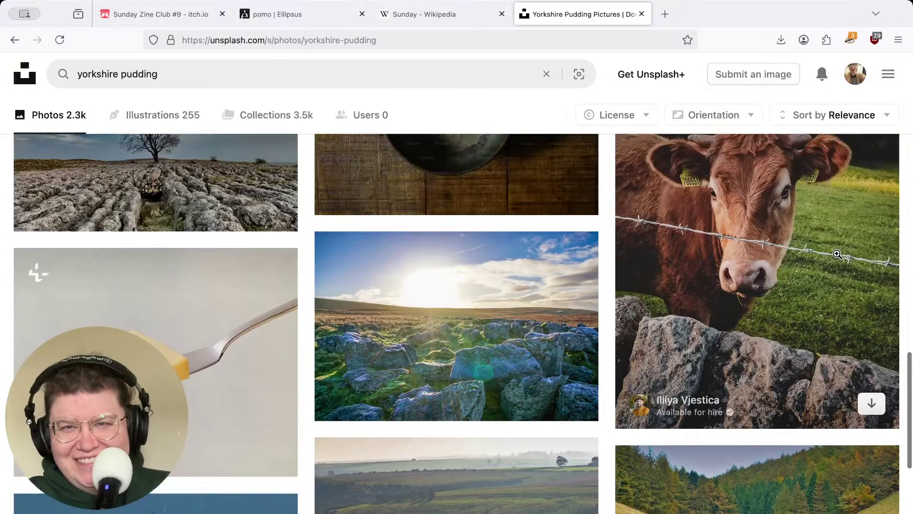
{"action": "scroll", "coordinate": [461, 280], "scroll_direction": "down", "scroll_amount": 2}
{"action": "scroll", "coordinate": [461, 280], "scroll_direction": "down", "scroll_amount": 4}
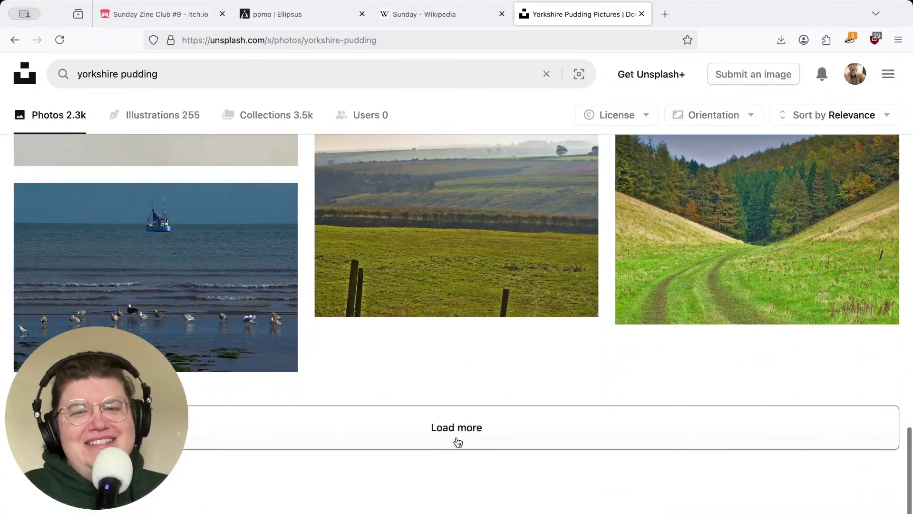
Load more yorkshire pudding results and skim the additional photos
{"action": "left_click", "coordinate": [457, 438]}
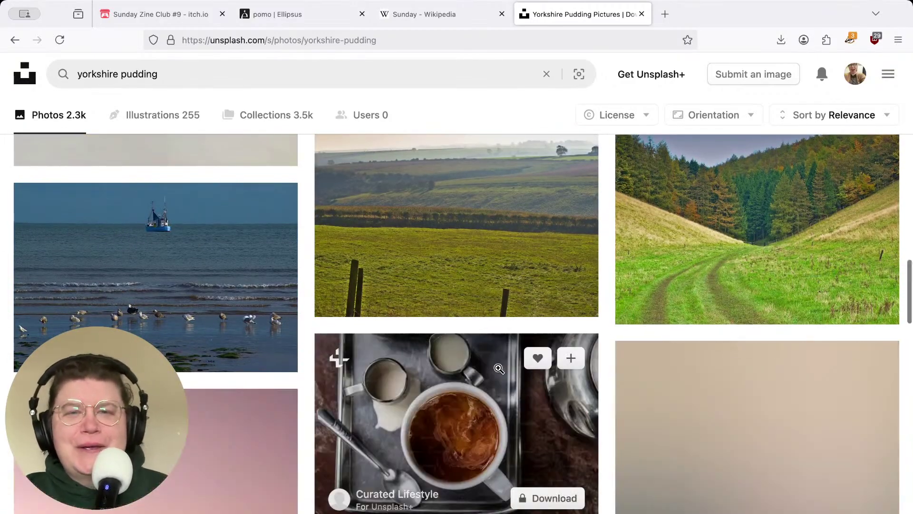
{"action": "scroll", "coordinate": [456, 428], "scroll_direction": "down", "scroll_amount": 3}
{"action": "scroll", "coordinate": [769, 327], "scroll_direction": "down", "scroll_amount": 10}
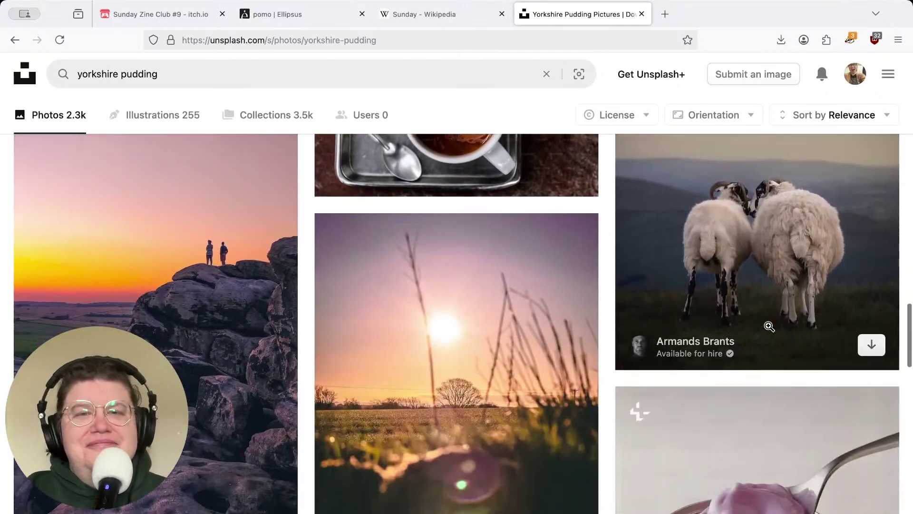
{"action": "scroll", "coordinate": [768, 326], "scroll_direction": "down", "scroll_amount": 6}
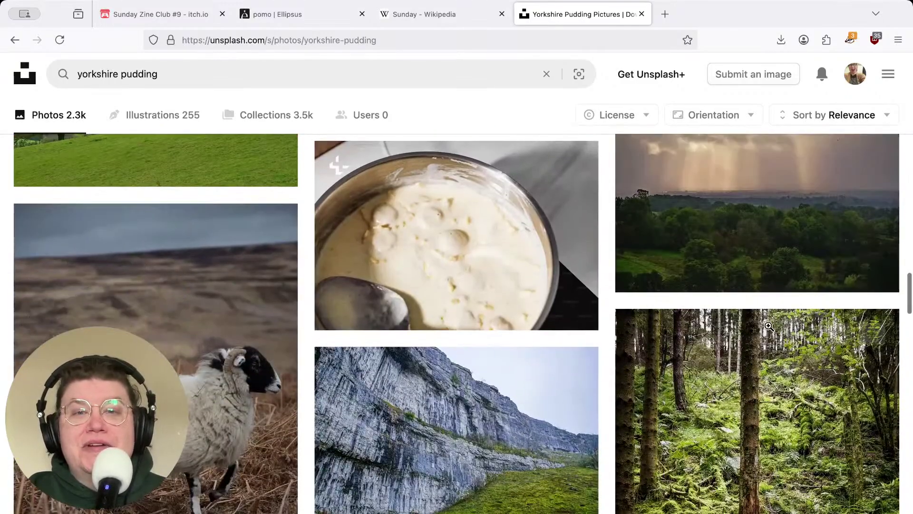
{"action": "scroll", "coordinate": [707, 332], "scroll_direction": "down", "scroll_amount": 10}
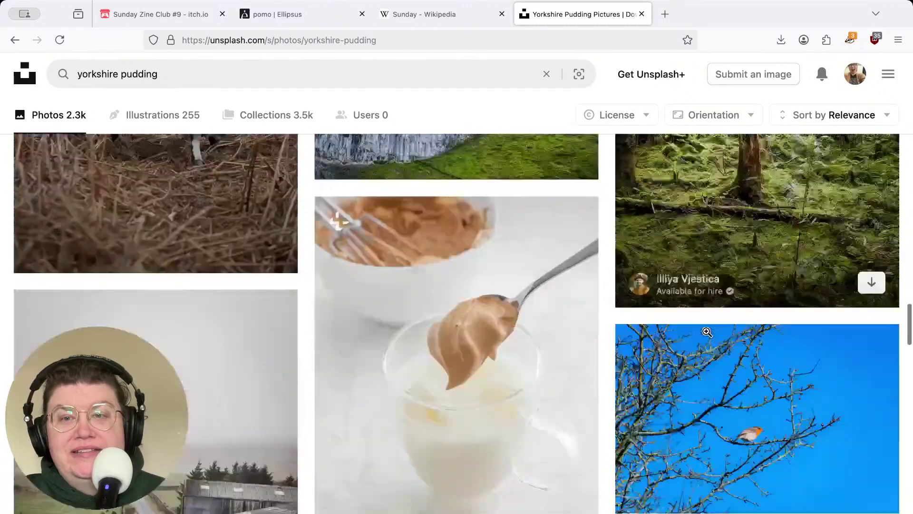
Return to the first yorkshire pudding results and open the photo of the plate with roast chicken, peas and a Yorkshire pudding
{"action": "scroll", "coordinate": [349, 318], "scroll_direction": "up", "scroll_amount": 5}
{"action": "scroll", "coordinate": [452, 334], "scroll_direction": "up", "scroll_amount": 20}
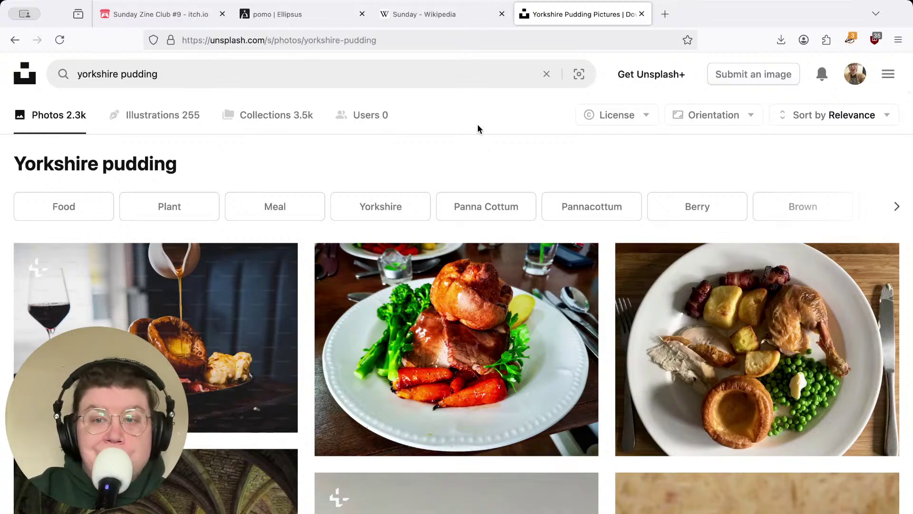
{"action": "left_click", "coordinate": [789, 348]}
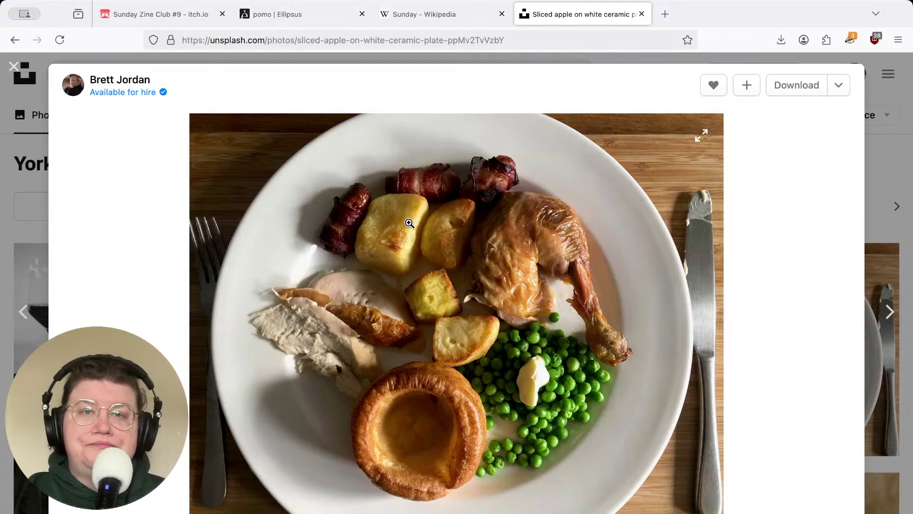
View the photo of gravy being poured over a Yorkshire pudding, then return to the yorkshire pudding search results
{"action": "left_click", "coordinate": [877, 155]}
{"action": "left_click", "coordinate": [194, 337]}
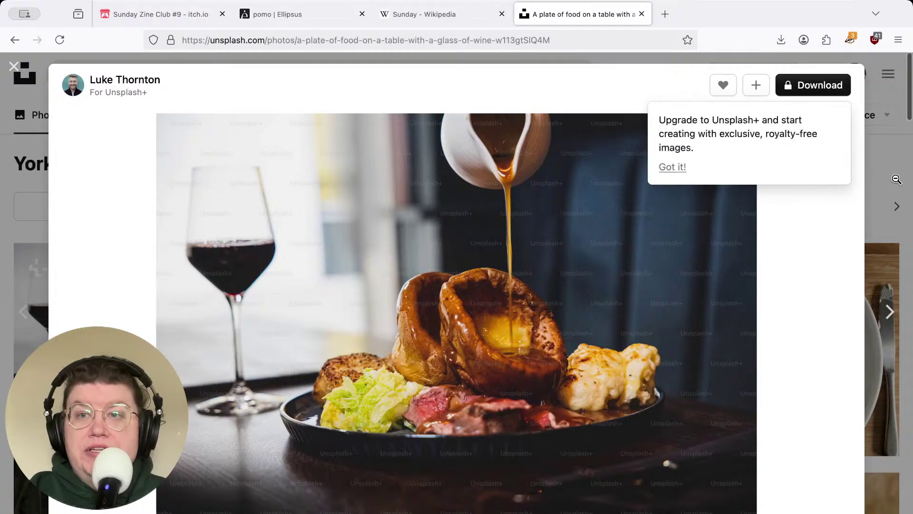
{"action": "left_click", "coordinate": [873, 222]}
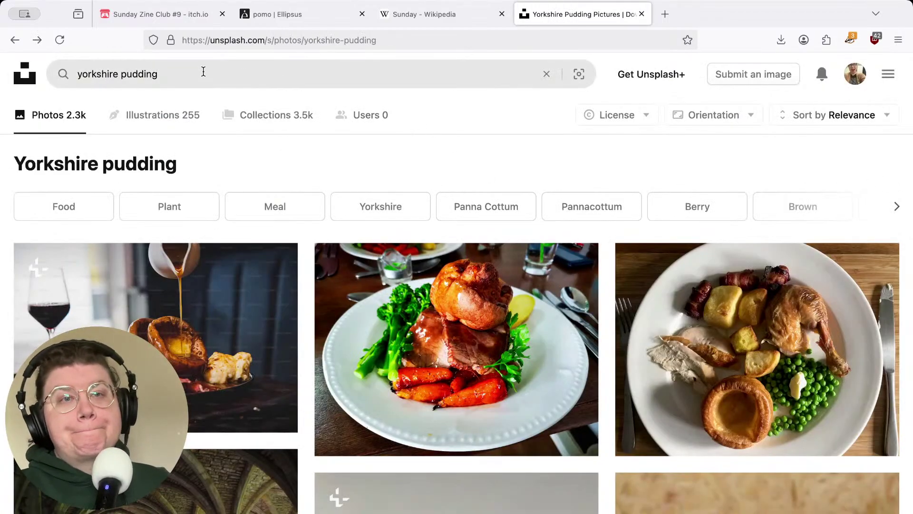
Extend the Unsplash search term to "yorkshire pudding roast" and run the search
{"action": "left_click", "coordinate": [168, 74]}
{"action": "double_click", "coordinate": [168, 75]}
{"action": "left_click", "coordinate": [177, 75]}
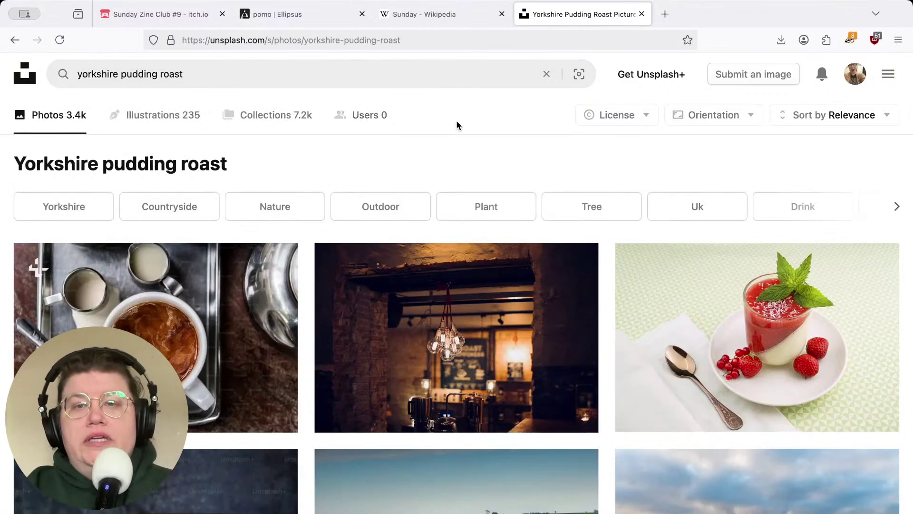
Skim the yorkshire pudding roast results for a suitable Sunday roast photo and return to the start of the results
{"action": "scroll", "coordinate": [456, 125], "scroll_direction": "down", "scroll_amount": 3}
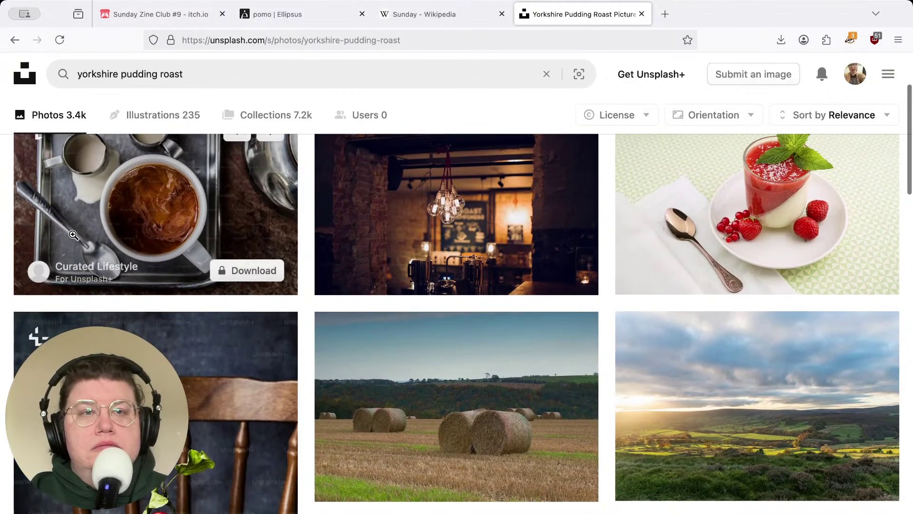
{"action": "scroll", "coordinate": [205, 221], "scroll_direction": "down", "scroll_amount": 6}
{"action": "scroll", "coordinate": [204, 222], "scroll_direction": "down", "scroll_amount": 2}
{"action": "scroll", "coordinate": [524, 238], "scroll_direction": "down", "scroll_amount": 2}
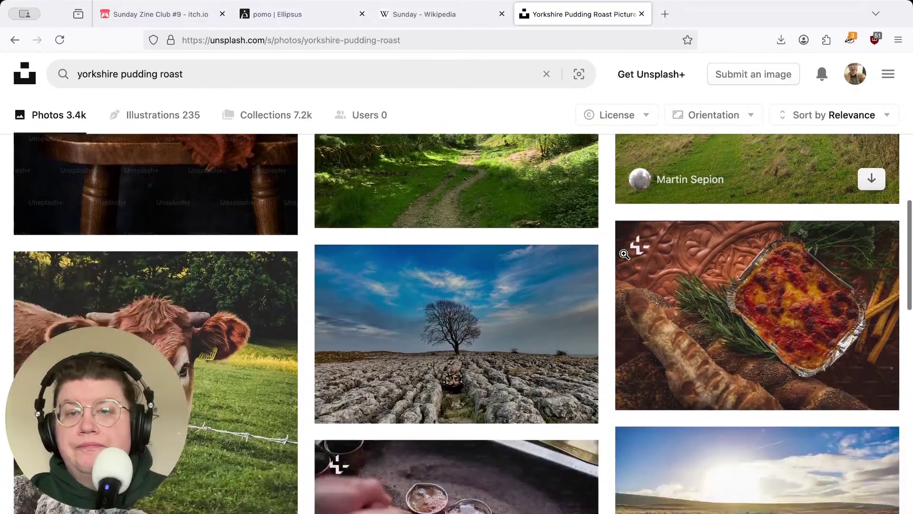
{"action": "scroll", "coordinate": [624, 254], "scroll_direction": "down", "scroll_amount": 15}
{"action": "scroll", "coordinate": [522, 261], "scroll_direction": "down", "scroll_amount": 5}
{"action": "scroll", "coordinate": [522, 262], "scroll_direction": "up", "scroll_amount": 20}
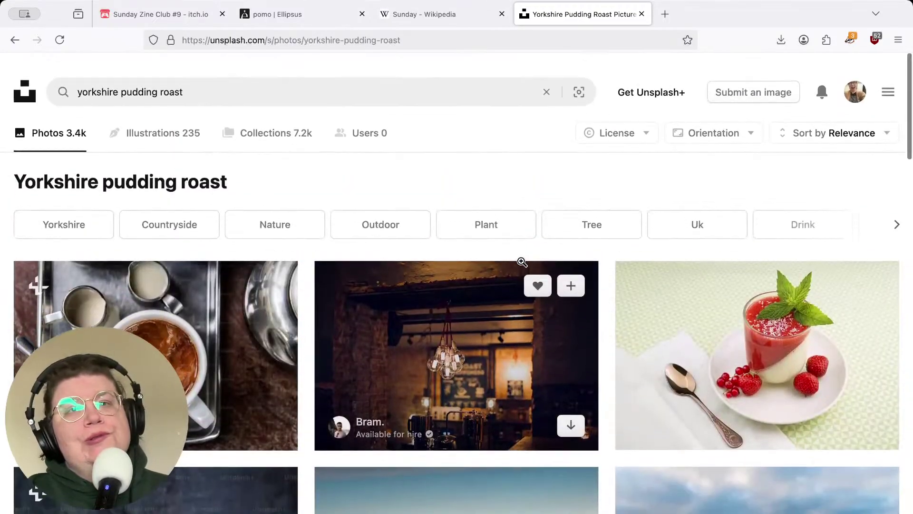
Replace the Unsplash search term with "roast beef" and run the search
{"action": "left_click_drag", "start_coordinate": [204, 74], "coordinate": [38, 68]}
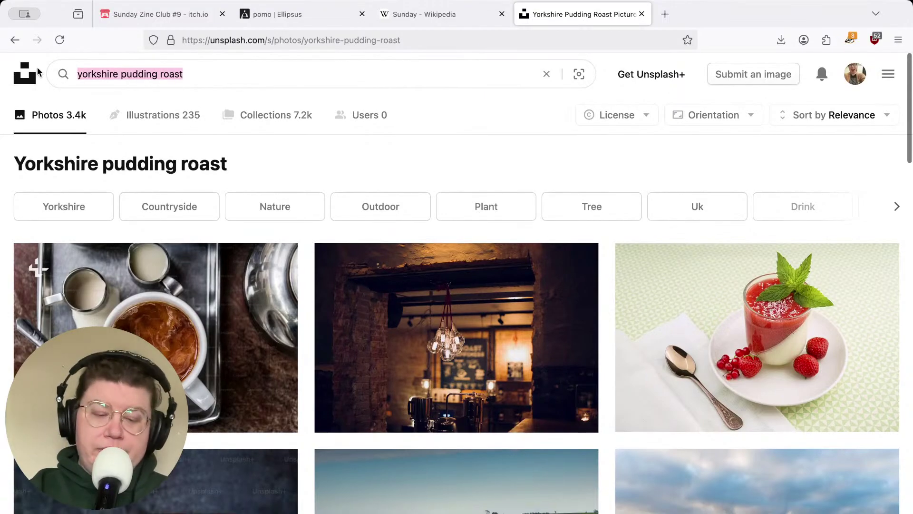
{"action": "type", "text": "roas"}
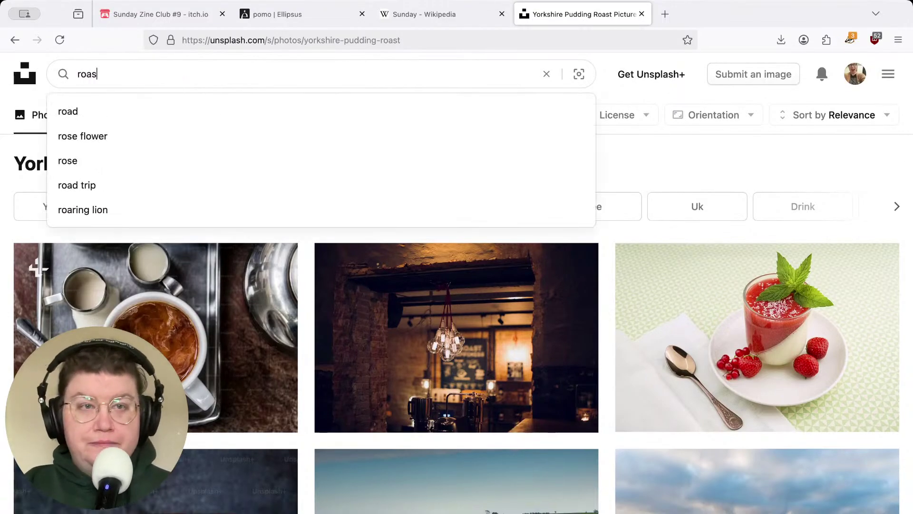
{"action": "type", "text": "t beef"}
{"action": "key", "text": "Return"}
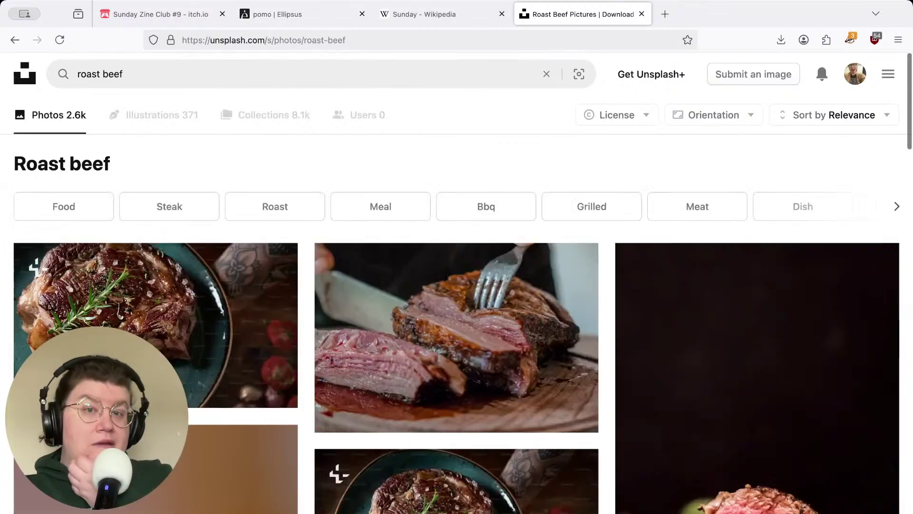
Examine the roast beef search results for a photo that suits the Sunday roast page
{"action": "scroll", "coordinate": [151, 90], "scroll_direction": "down", "scroll_amount": 5}
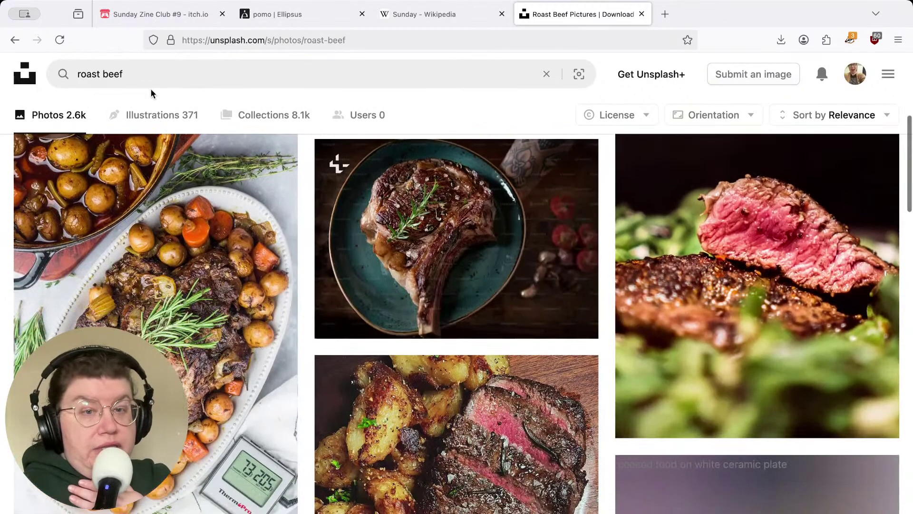
{"action": "scroll", "coordinate": [151, 90], "scroll_direction": "down", "scroll_amount": 1}
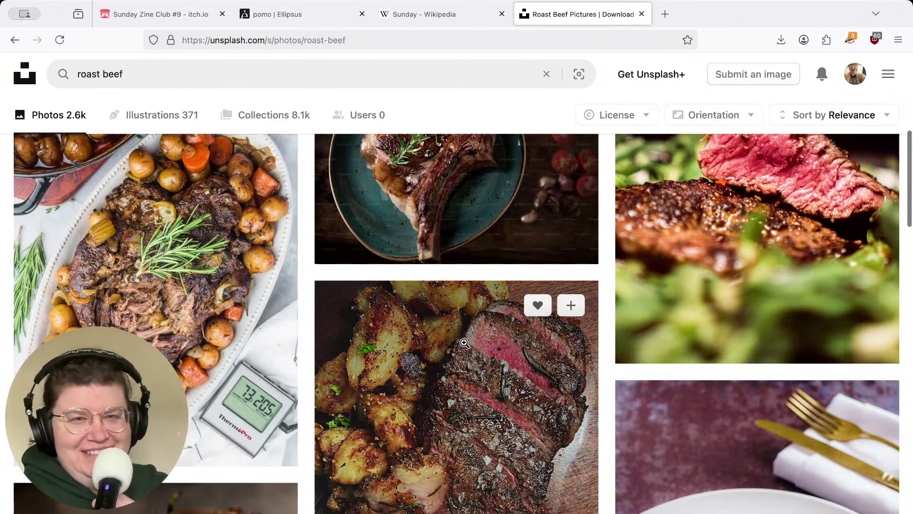
{"action": "scroll", "coordinate": [465, 343], "scroll_direction": "down", "scroll_amount": 4}
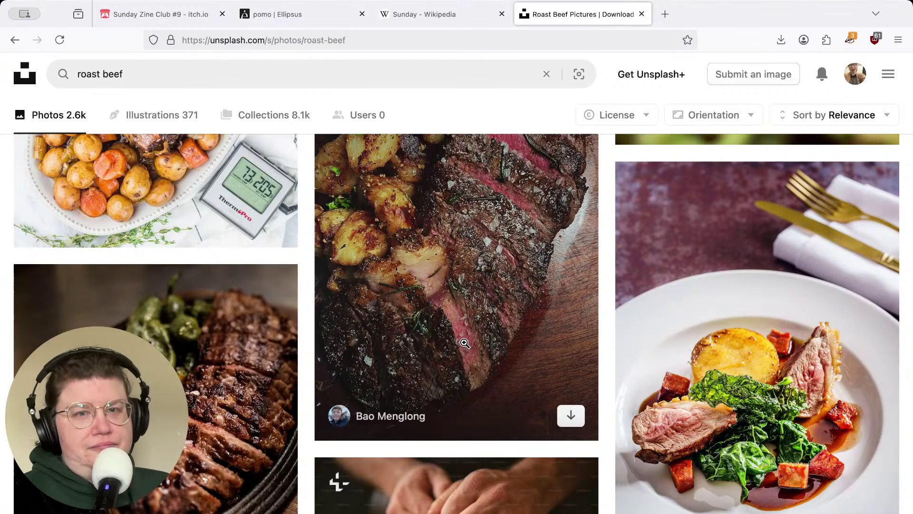
{"action": "scroll", "coordinate": [464, 343], "scroll_direction": "down", "scroll_amount": 6}
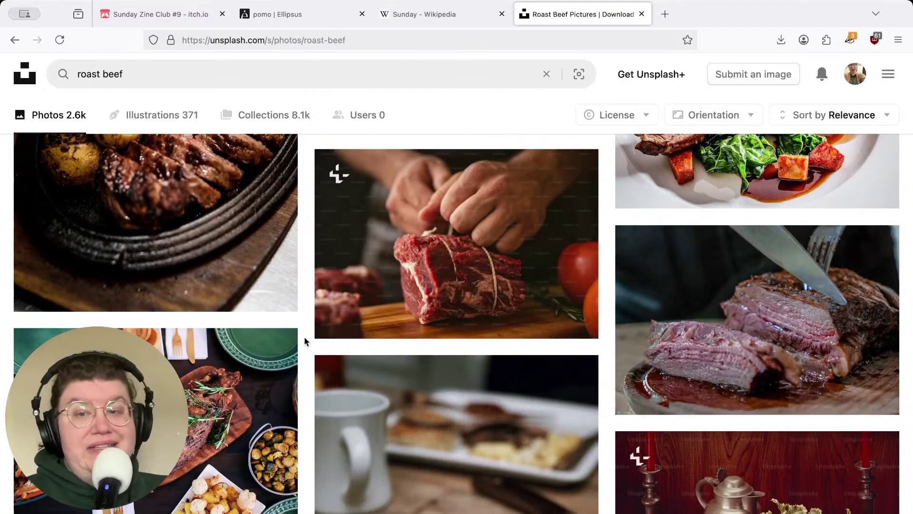
{"action": "scroll", "coordinate": [305, 339], "scroll_direction": "down", "scroll_amount": 6}
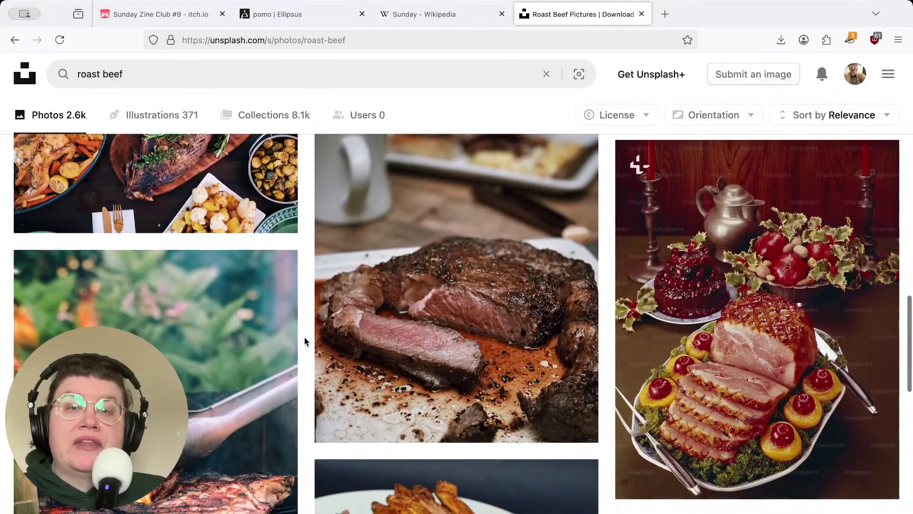
{"action": "scroll", "coordinate": [304, 336], "scroll_direction": "down", "scroll_amount": 9}
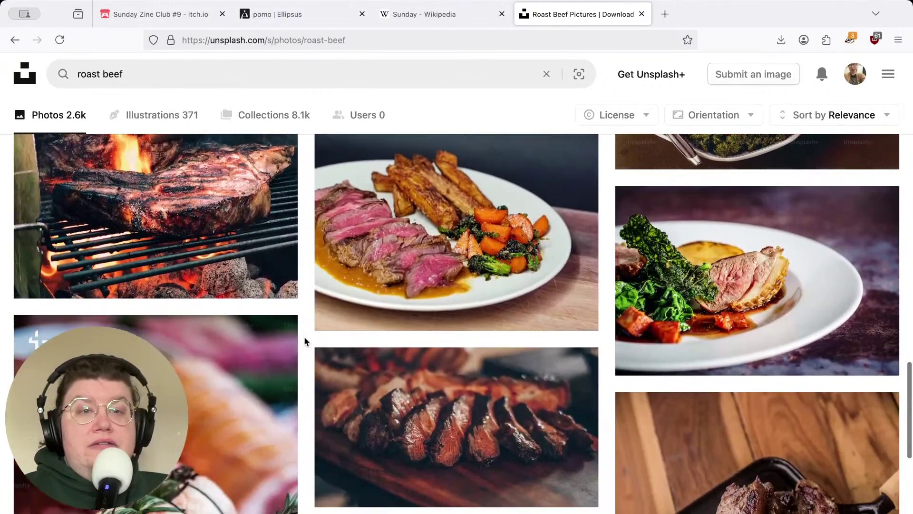
{"action": "scroll", "coordinate": [304, 335], "scroll_direction": "down", "scroll_amount": 5}
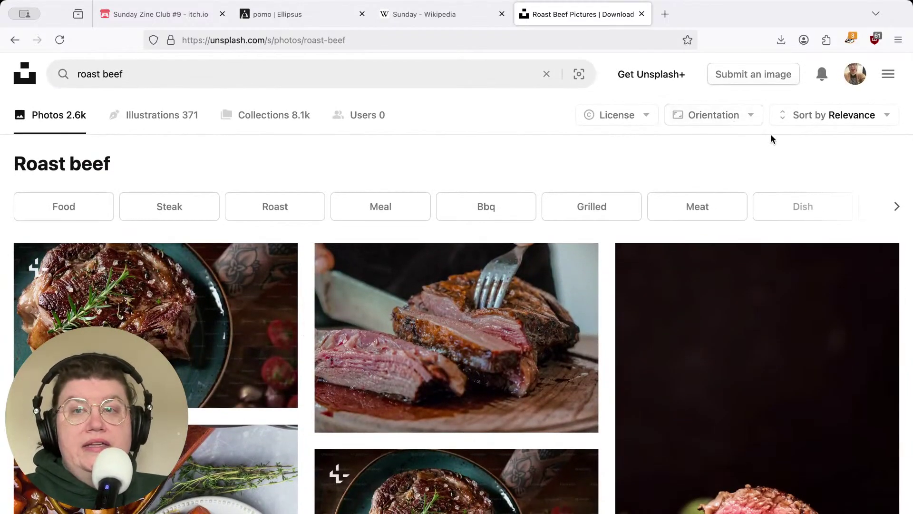
Filter the roast beef results to photos with the Free license
{"action": "left_click", "coordinate": [840, 116]}
{"action": "left_click", "coordinate": [840, 117]}
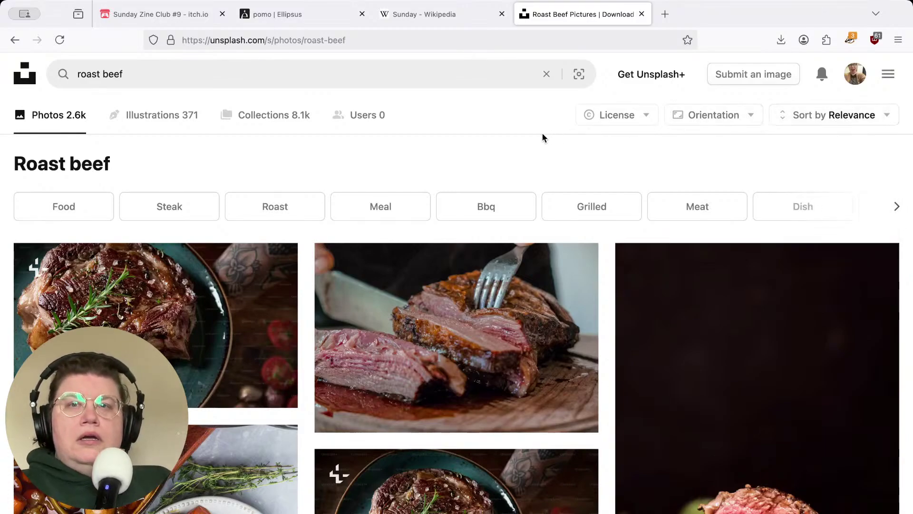
{"action": "left_click", "coordinate": [628, 109]}
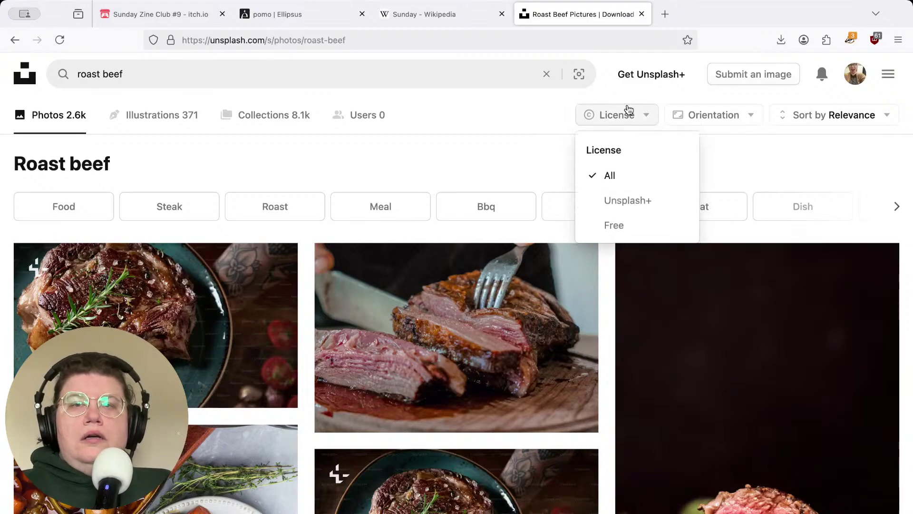
{"action": "left_click", "coordinate": [622, 224]}
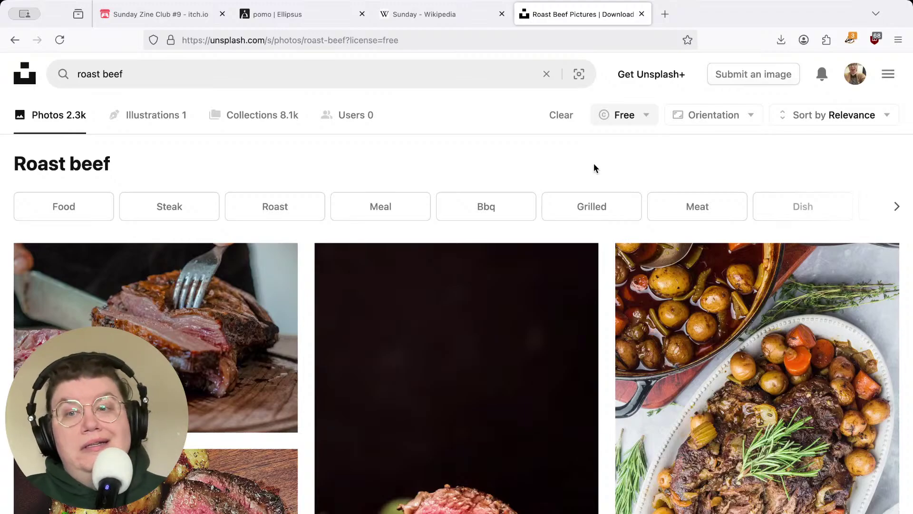
Examine the free roast beef photos for a usable Sunday roast image
{"action": "scroll", "coordinate": [593, 165], "scroll_direction": "down", "scroll_amount": 5}
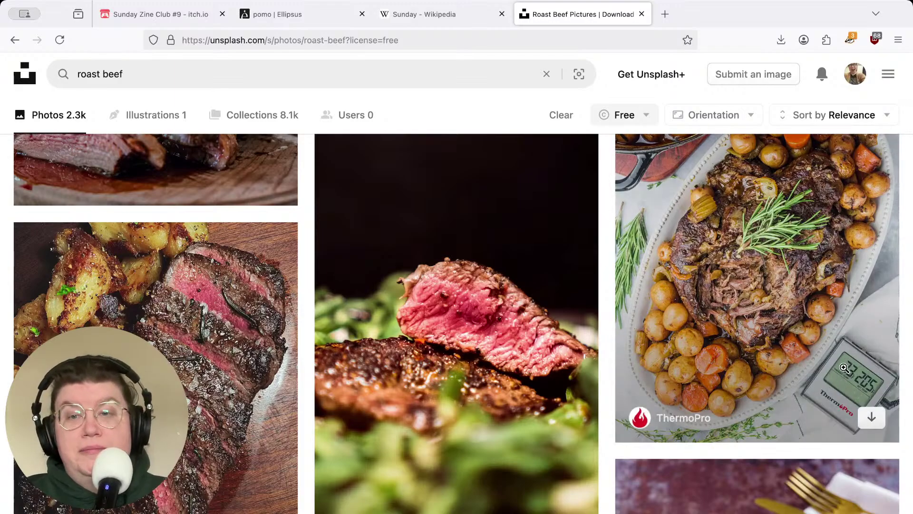
{"action": "scroll", "coordinate": [598, 235], "scroll_direction": "down", "scroll_amount": 2}
{"action": "scroll", "coordinate": [598, 230], "scroll_direction": "down", "scroll_amount": 7}
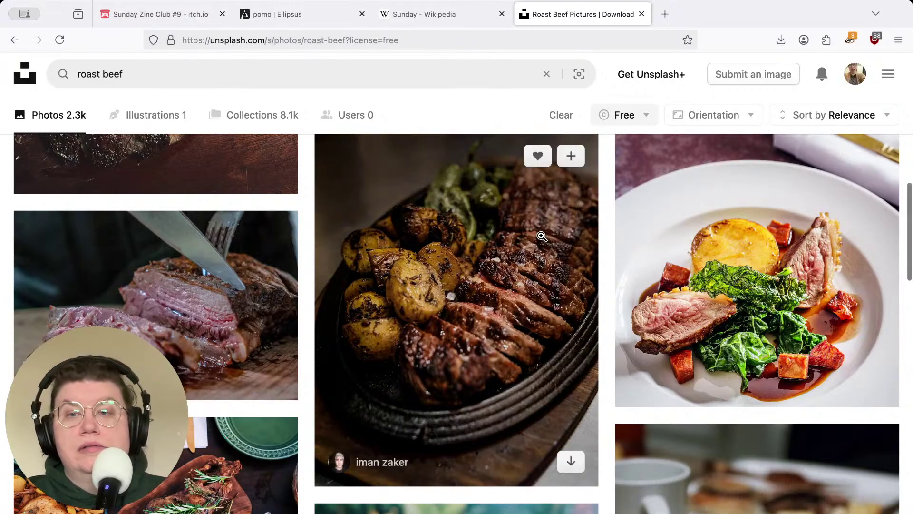
{"action": "scroll", "coordinate": [561, 255], "scroll_direction": "down", "scroll_amount": 7}
{"action": "scroll", "coordinate": [560, 255], "scroll_direction": "down", "scroll_amount": 12}
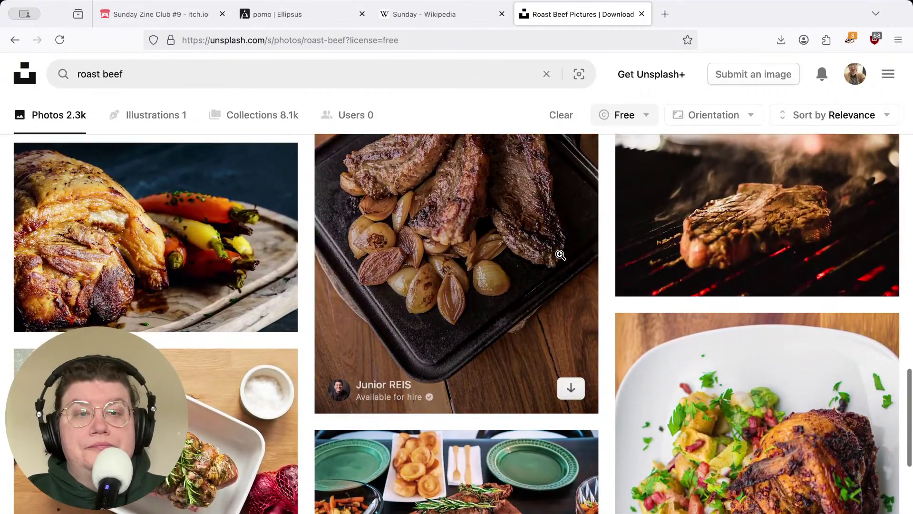
{"action": "scroll", "coordinate": [560, 255], "scroll_direction": "down", "scroll_amount": 5}
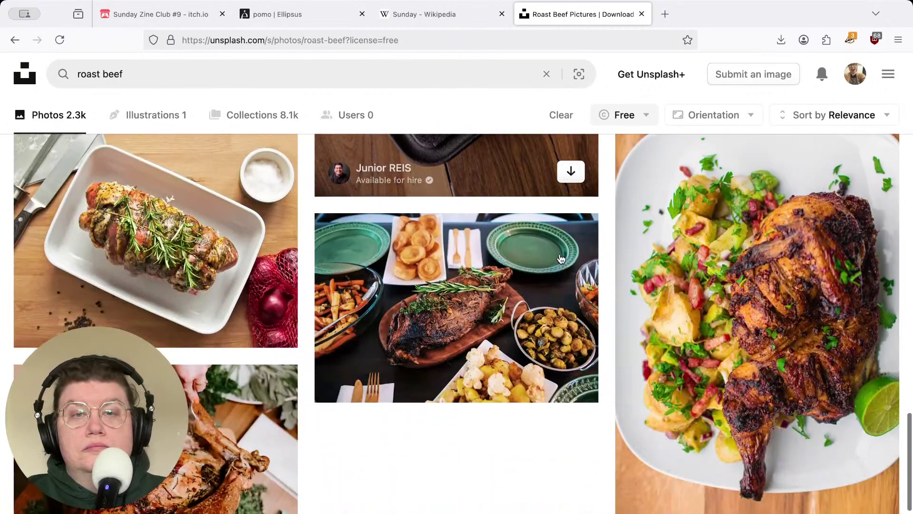
{"action": "scroll", "coordinate": [560, 255], "scroll_direction": "down", "scroll_amount": 5}
{"action": "scroll", "coordinate": [561, 255], "scroll_direction": "up", "scroll_amount": 14}
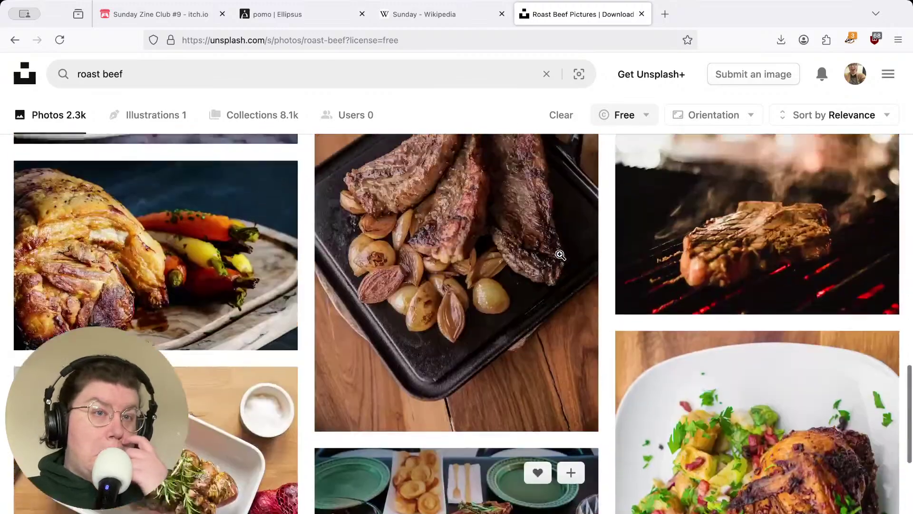
{"action": "scroll", "coordinate": [560, 255], "scroll_direction": "up", "scroll_amount": 3}
{"action": "scroll", "coordinate": [464, 262], "scroll_direction": "up", "scroll_amount": 4}
{"action": "scroll", "coordinate": [463, 263], "scroll_direction": "up", "scroll_amount": 5}
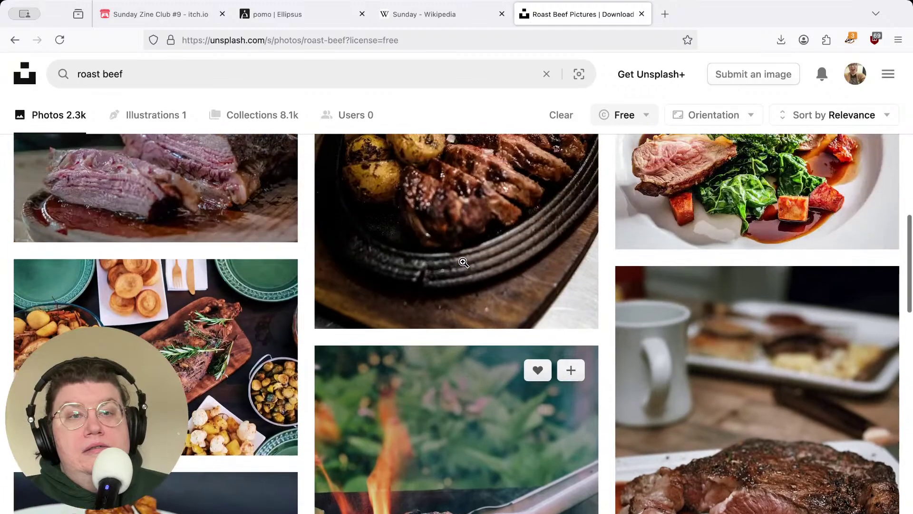
Compare the first free roast beef results again and open the photo of sliced beef with roast potatoes
{"action": "scroll", "coordinate": [464, 262], "scroll_direction": "up", "scroll_amount": 4}
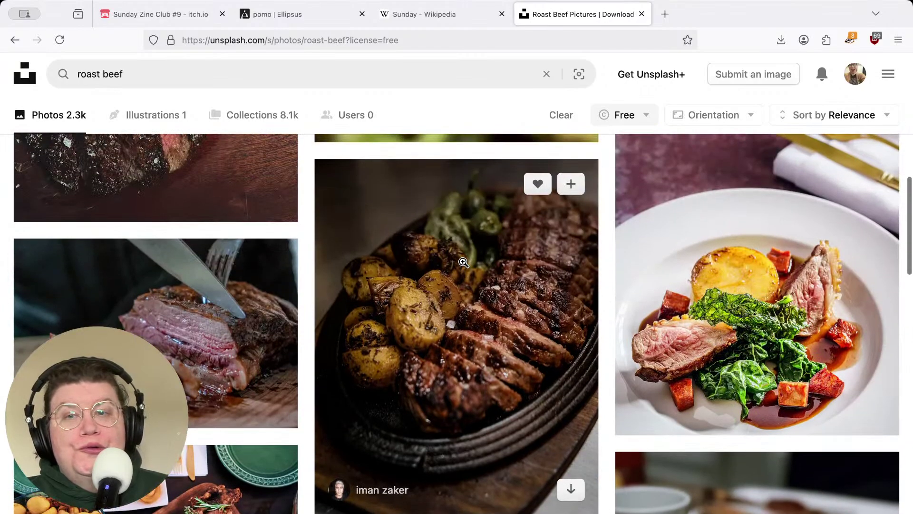
{"action": "scroll", "coordinate": [464, 262], "scroll_direction": "up", "scroll_amount": 8}
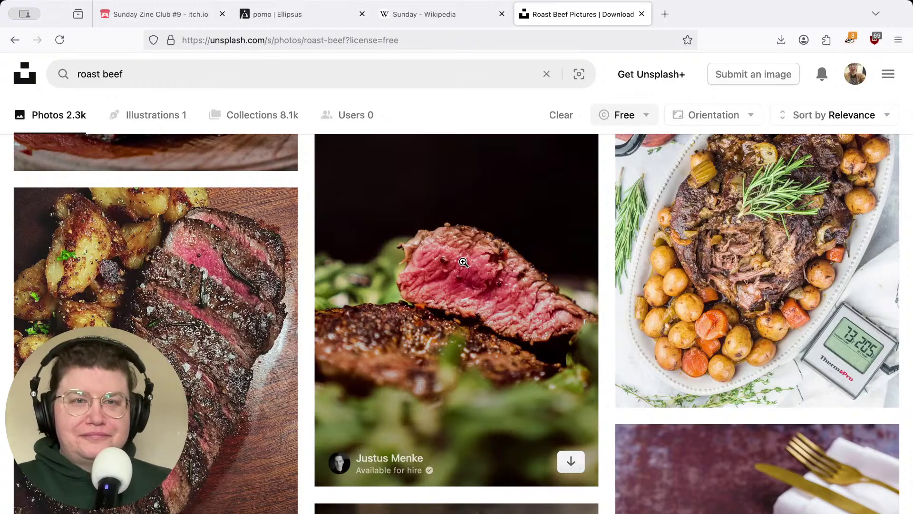
{"action": "scroll", "coordinate": [463, 263], "scroll_direction": "up", "scroll_amount": 6}
{"action": "scroll", "coordinate": [464, 262], "scroll_direction": "down", "scroll_amount": 10}
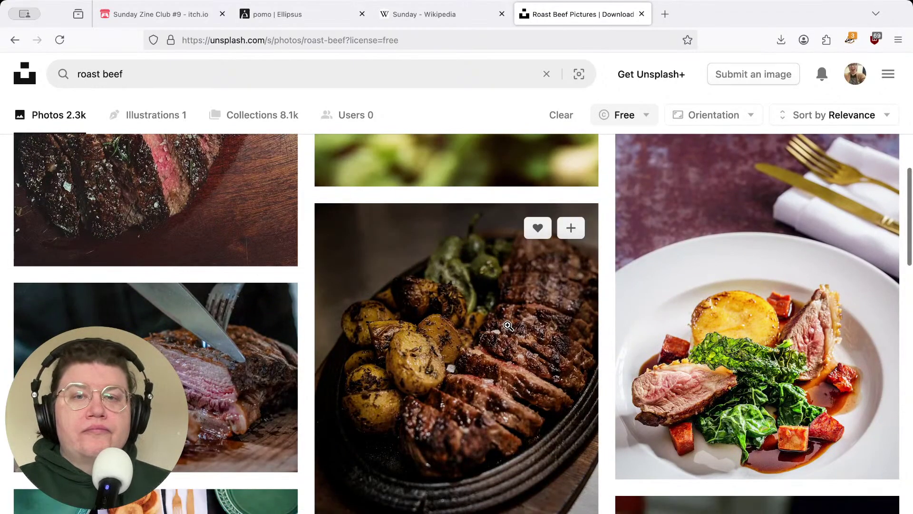
{"action": "scroll", "coordinate": [424, 307], "scroll_direction": "up", "scroll_amount": 8}
{"action": "scroll", "coordinate": [340, 322], "scroll_direction": "down", "scroll_amount": 2}
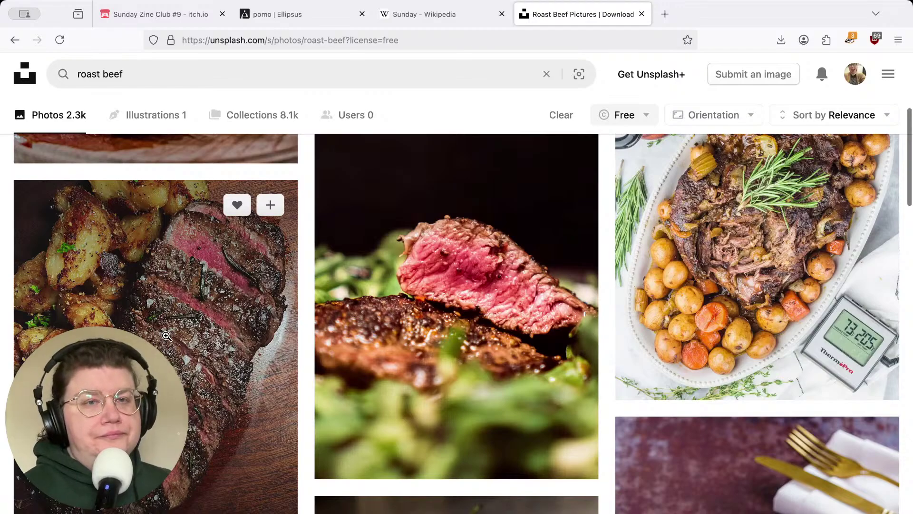
{"action": "left_click", "coordinate": [247, 318]}
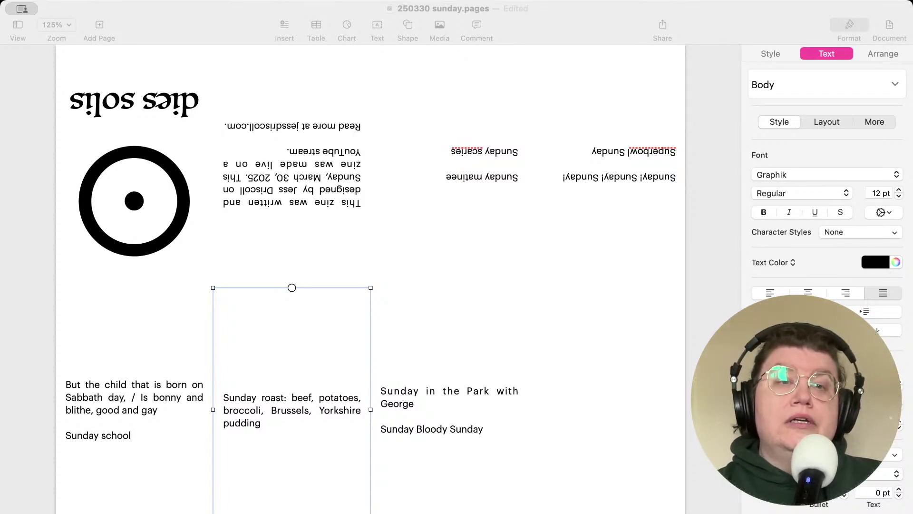
Switch to the 250330 sunday.pages document in Pages, select the Sabbath day rhyme text box and save the document
{"action": "key", "text": "super+Tab"}
{"action": "left_click", "coordinate": [171, 417]}
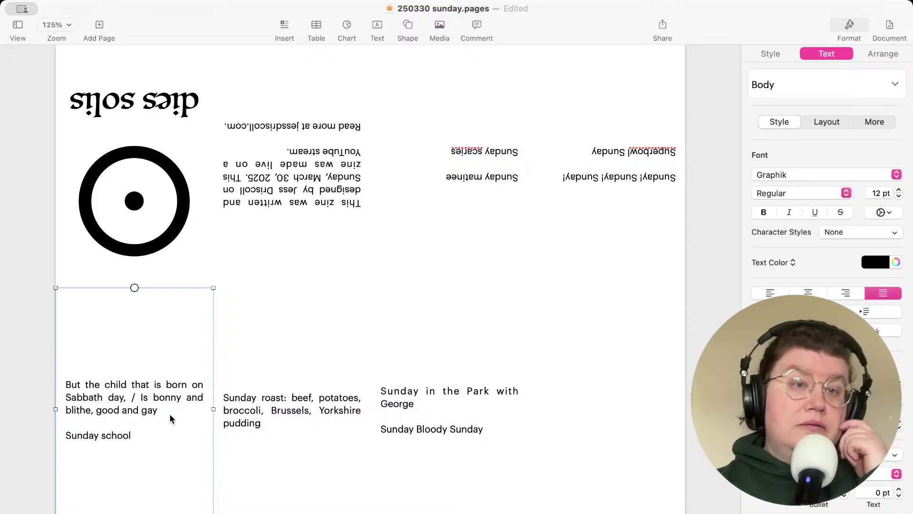
{"action": "key", "text": "super+s"}
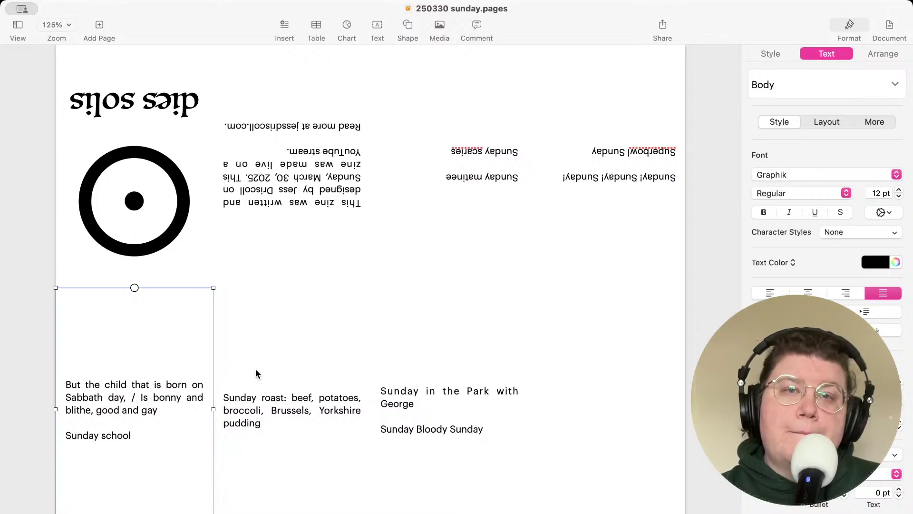
Select all seven body text boxes outside the dies solis cover panel and set their font to Hoefler Text
{"action": "left_click", "coordinate": [475, 340]}
{"action": "left_click", "coordinate": [304, 359]}
{"action": "left_click", "coordinate": [139, 365]}
{"action": "left_click", "coordinate": [330, 377]}
{"action": "left_click", "coordinate": [421, 375]}
{"action": "left_click", "coordinate": [285, 351], "text": "shift"}
{"action": "left_click", "coordinate": [138, 349], "text": "shift"}
{"action": "left_click", "coordinate": [287, 230], "text": "shift"}
{"action": "left_click", "coordinate": [485, 231], "text": "shift"}
{"action": "left_click", "coordinate": [607, 230], "text": "shift"}
{"action": "left_click", "coordinate": [593, 371], "text": "shift"}
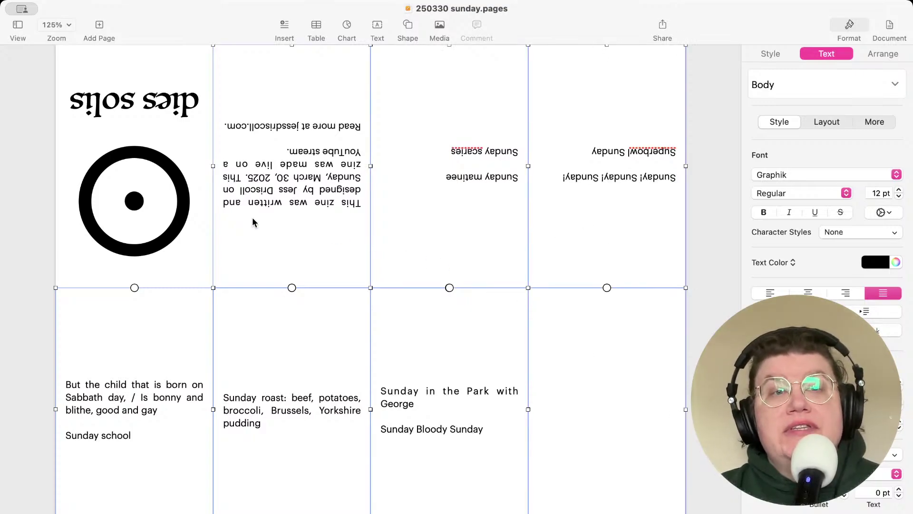
{"action": "left_click", "coordinate": [803, 174]}
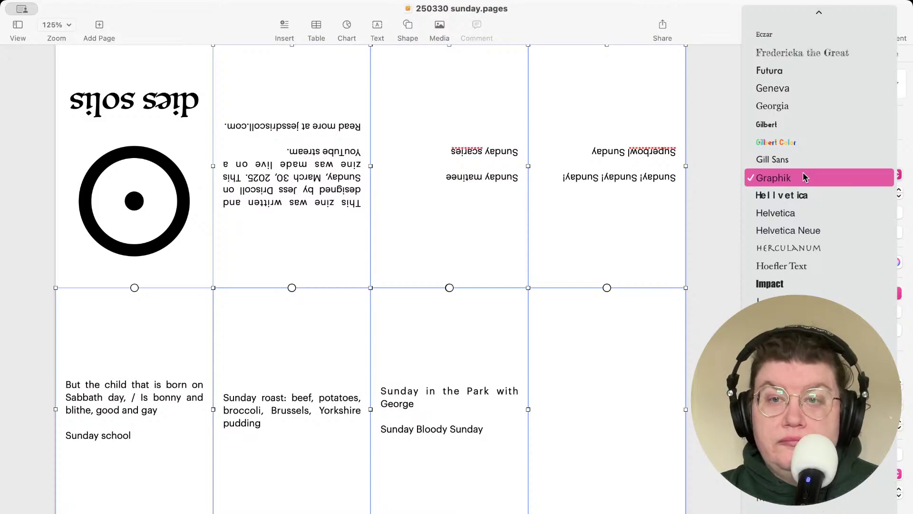
{"action": "left_click", "coordinate": [789, 266]}
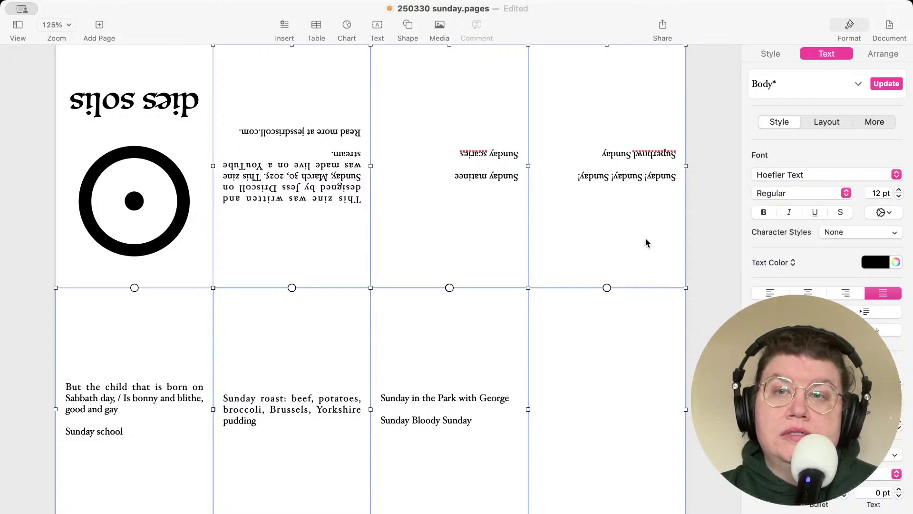
Try Big Caslon as the font for the seven selected body text boxes and check its available typefaces
{"action": "left_click", "coordinate": [817, 175]}
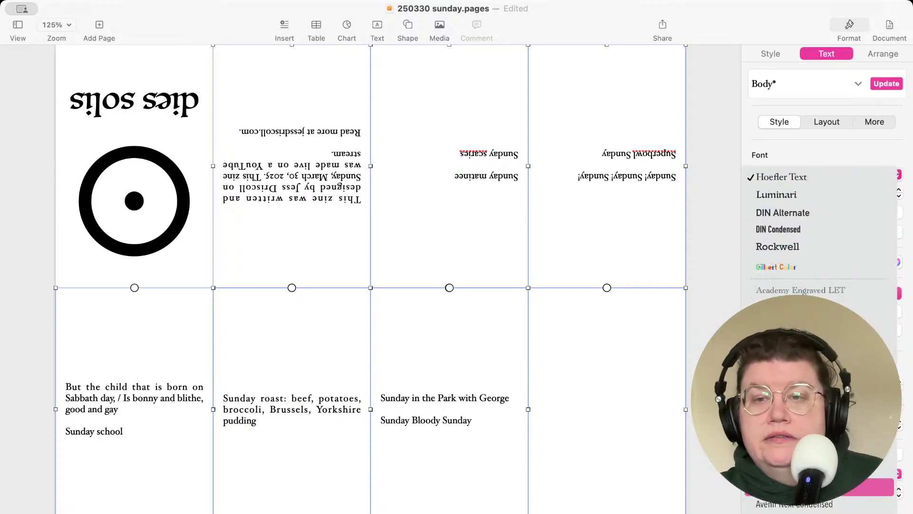
{"action": "scroll", "coordinate": [818, 380], "scroll_direction": "down", "scroll_amount": 5}
{"action": "scroll", "coordinate": [818, 381], "scroll_direction": "down", "scroll_amount": 1}
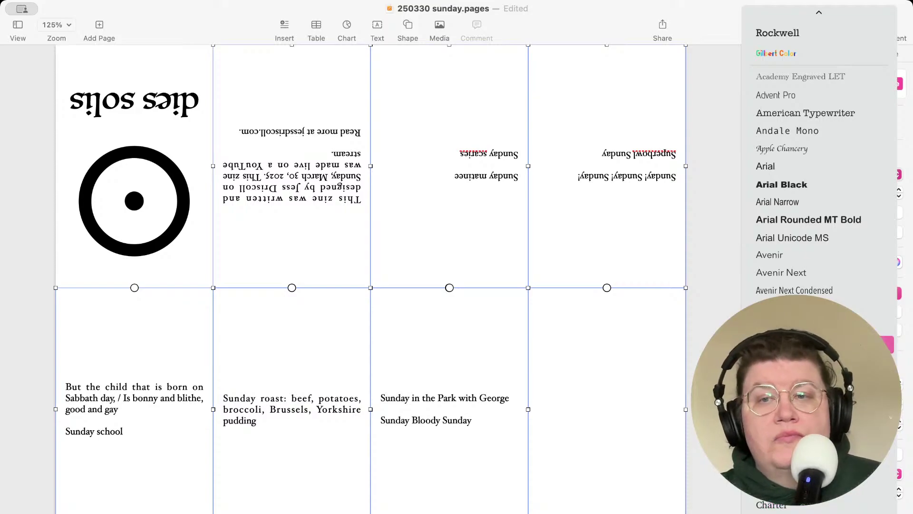
{"action": "left_click", "coordinate": [790, 328]}
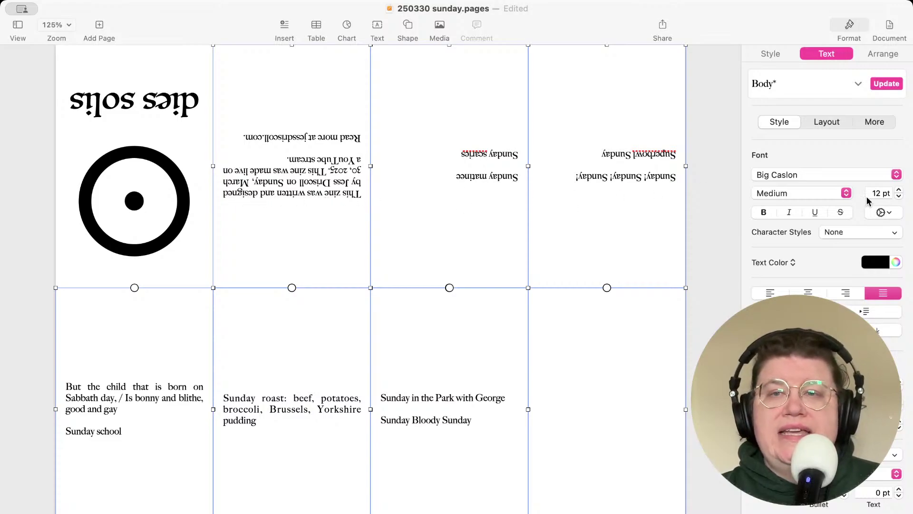
{"action": "left_click", "coordinate": [816, 193]}
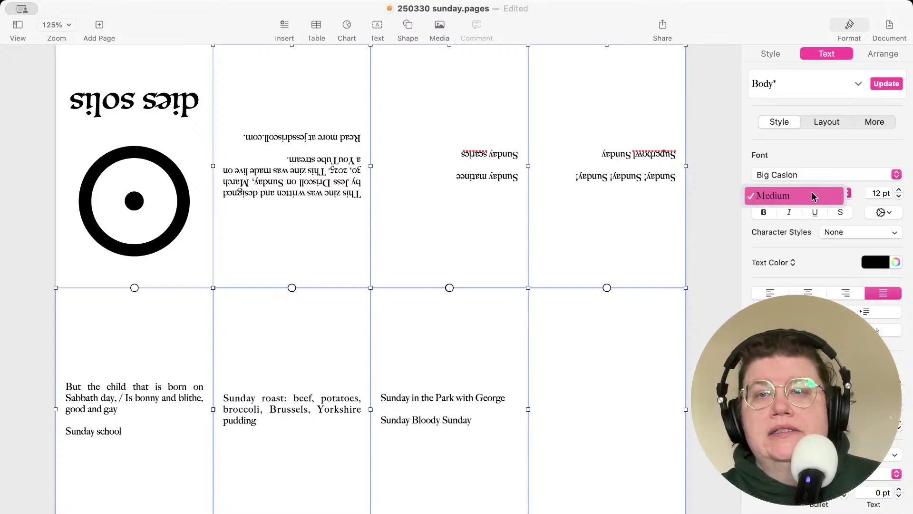
{"action": "left_click", "coordinate": [816, 195]}
{"action": "left_click", "coordinate": [847, 194]}
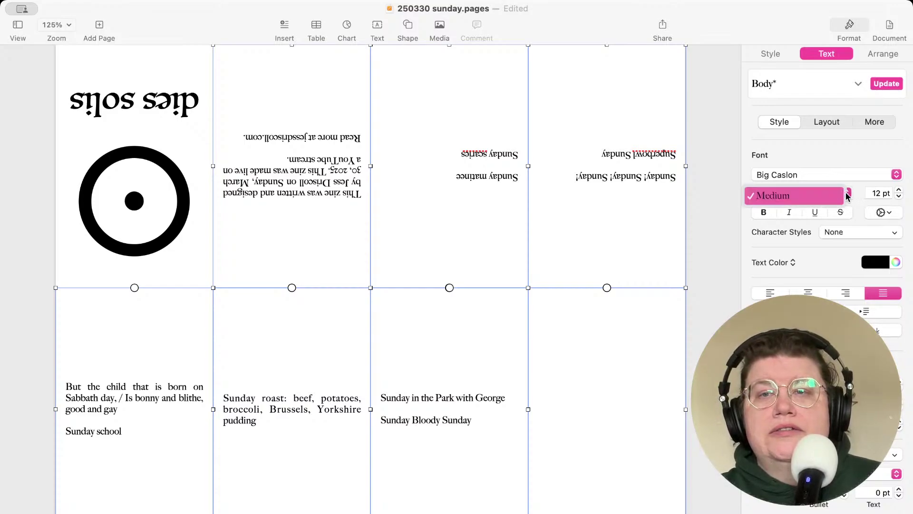
{"action": "left_click", "coordinate": [838, 171]}
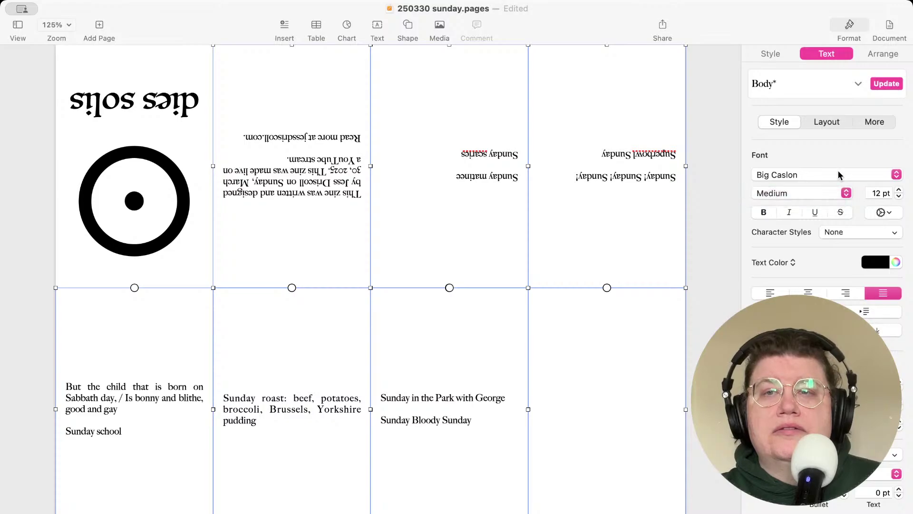
Try Times New Roman as the font for the seven selected body text boxes and check its typeface options
{"action": "left_click", "coordinate": [835, 173]}
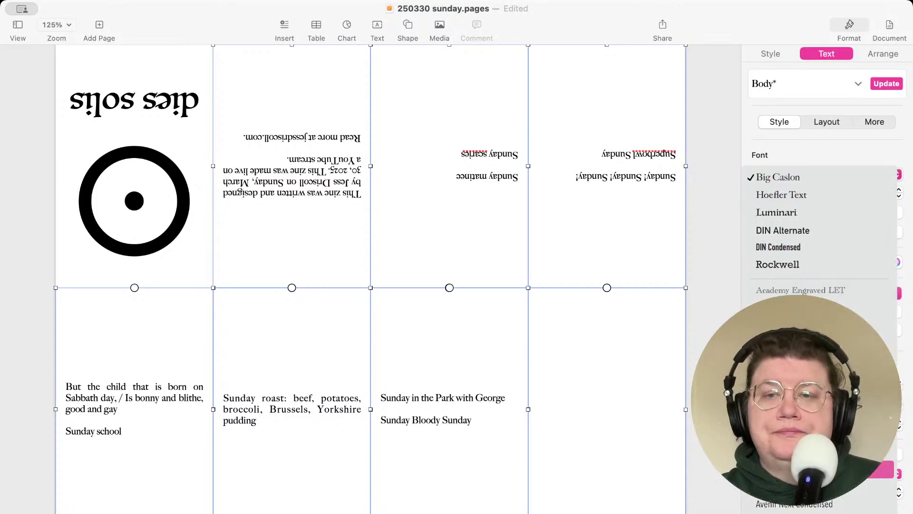
{"action": "scroll", "coordinate": [818, 256], "scroll_direction": "down", "scroll_amount": 10}
{"action": "scroll", "coordinate": [788, 504], "scroll_direction": "down", "scroll_amount": 6}
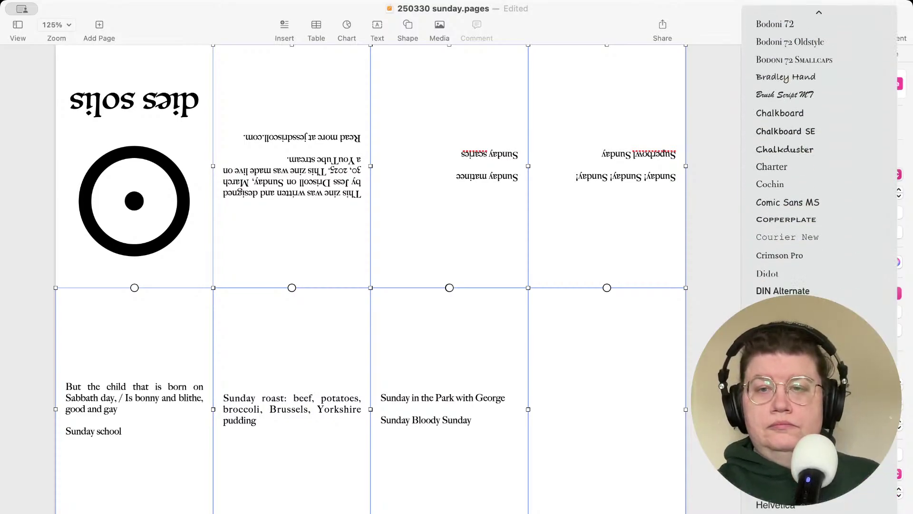
{"action": "scroll", "coordinate": [788, 504], "scroll_direction": "down", "scroll_amount": 10}
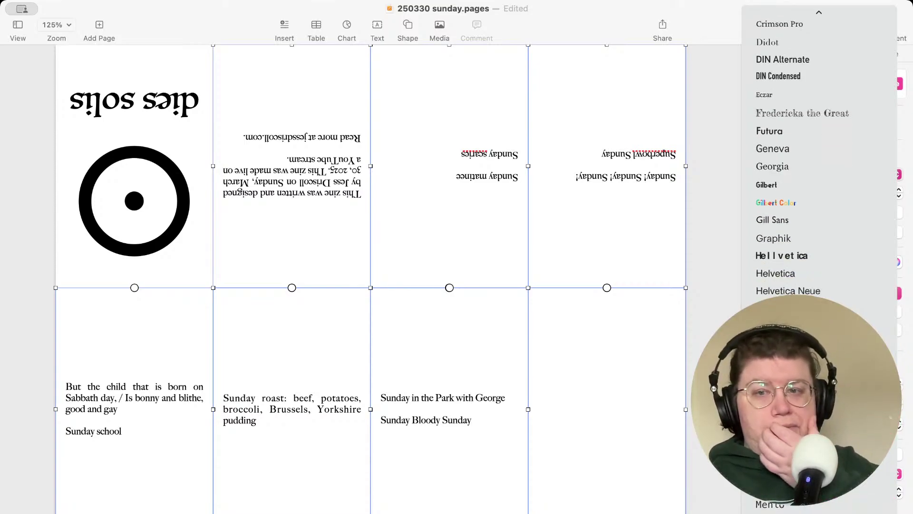
{"action": "scroll", "coordinate": [818, 256], "scroll_direction": "down", "scroll_amount": 5}
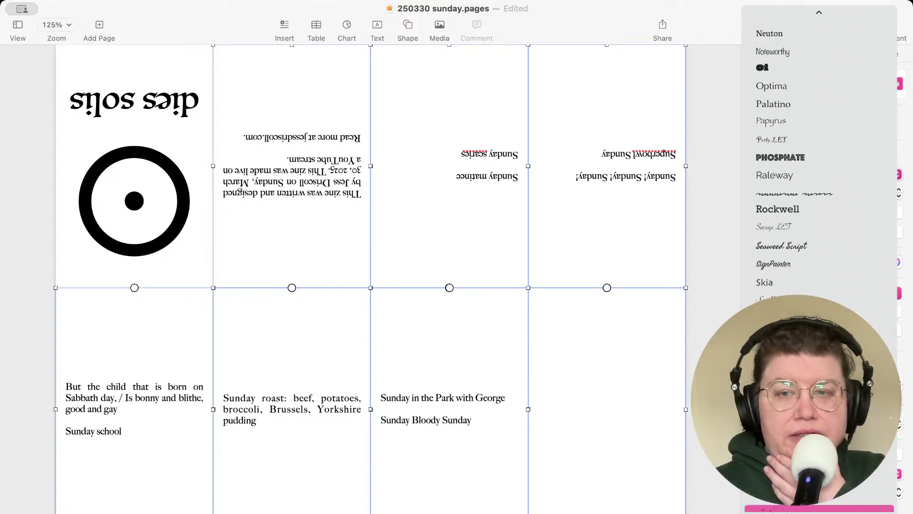
{"action": "key", "text": "Escape"}
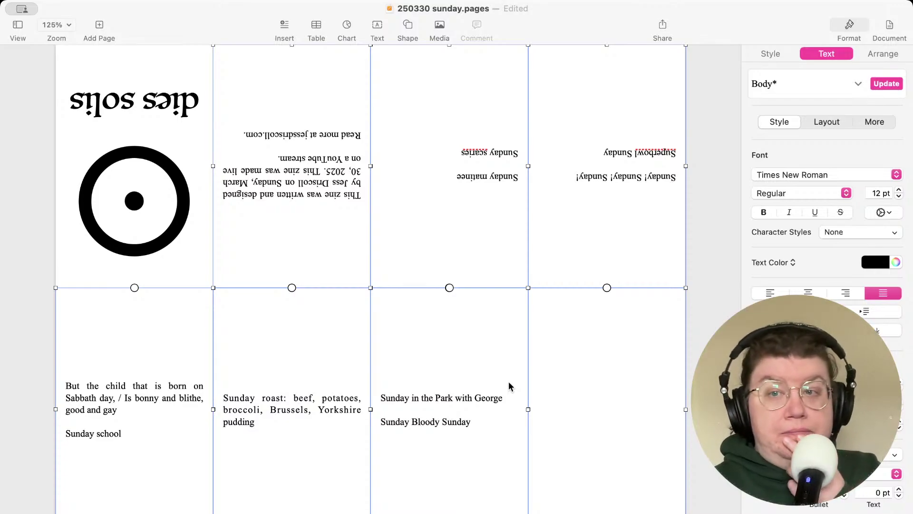
{"action": "left_click", "coordinate": [802, 195]}
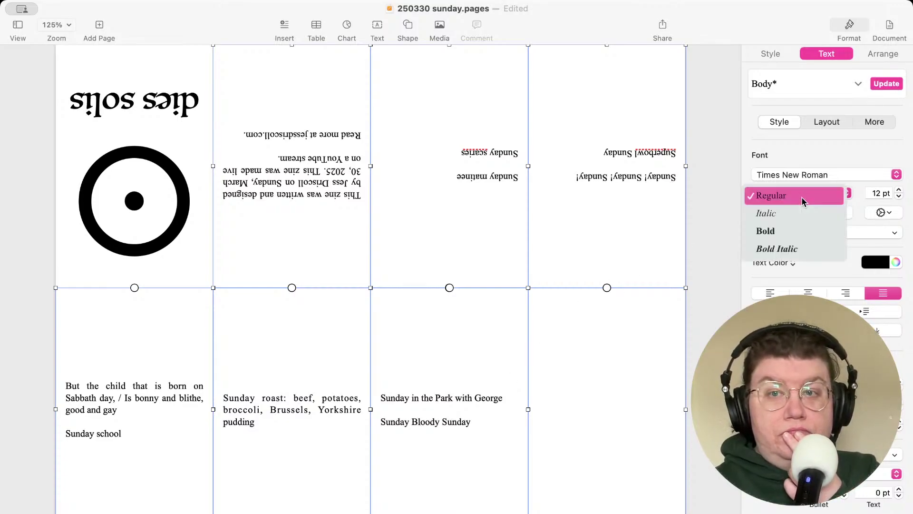
{"action": "left_click", "coordinate": [820, 177]}
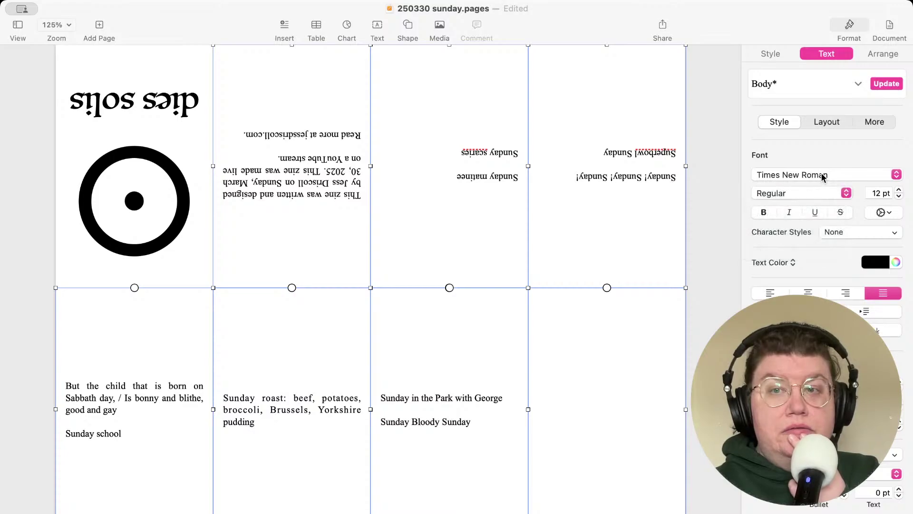
Set the font of the seven selected body text boxes to Georgia and deselect them
{"action": "left_click", "coordinate": [823, 174]}
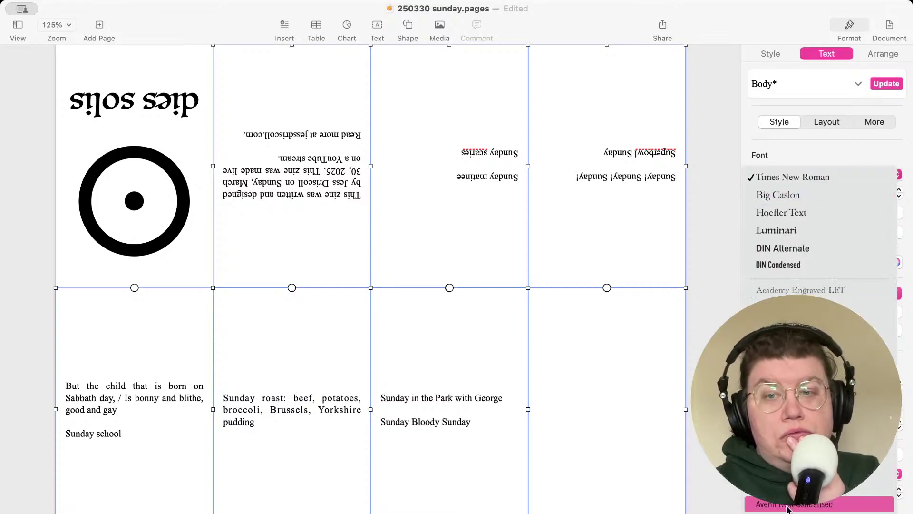
{"action": "scroll", "coordinate": [787, 504], "scroll_direction": "down", "scroll_amount": 10}
{"action": "scroll", "coordinate": [787, 504], "scroll_direction": "down", "scroll_amount": 10}
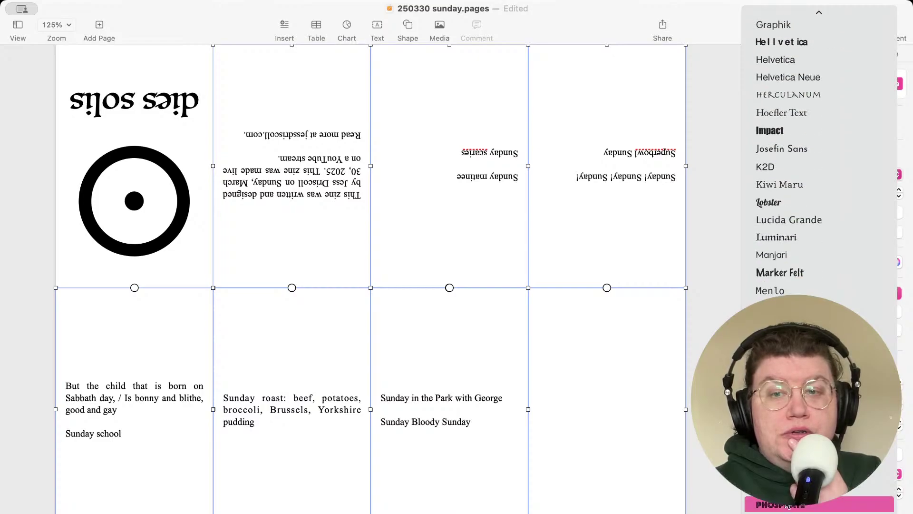
{"action": "scroll", "coordinate": [783, 511], "scroll_direction": "down", "scroll_amount": 5}
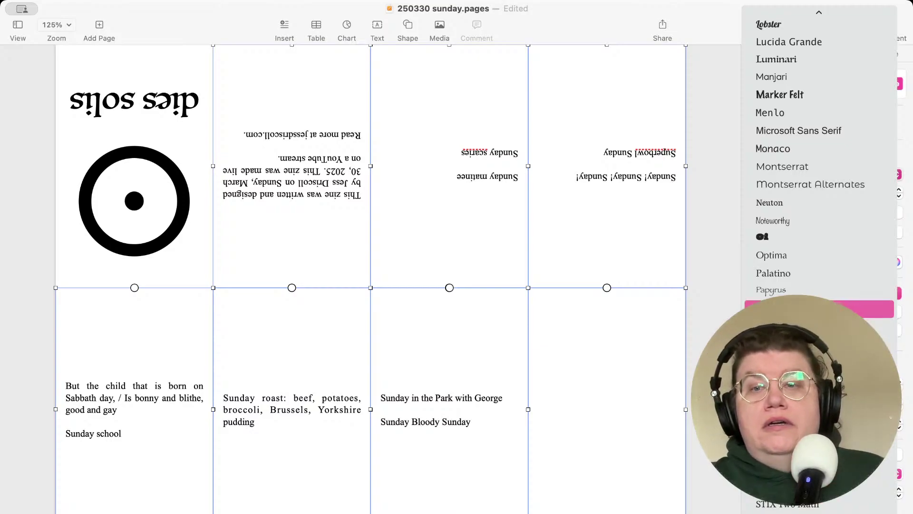
{"action": "scroll", "coordinate": [808, 156], "scroll_direction": "down", "scroll_amount": 4}
{"action": "scroll", "coordinate": [808, 478], "scroll_direction": "down", "scroll_amount": 1}
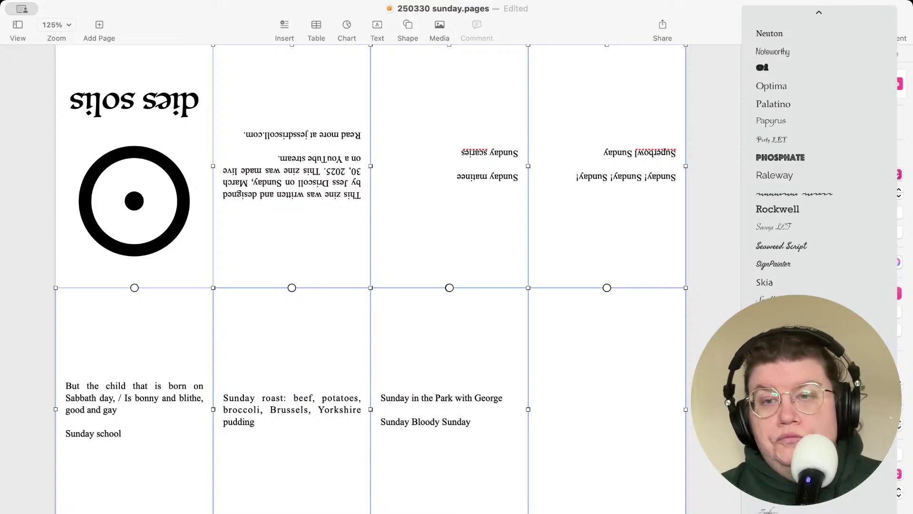
{"action": "mouse_move", "coordinate": [813, 16]}
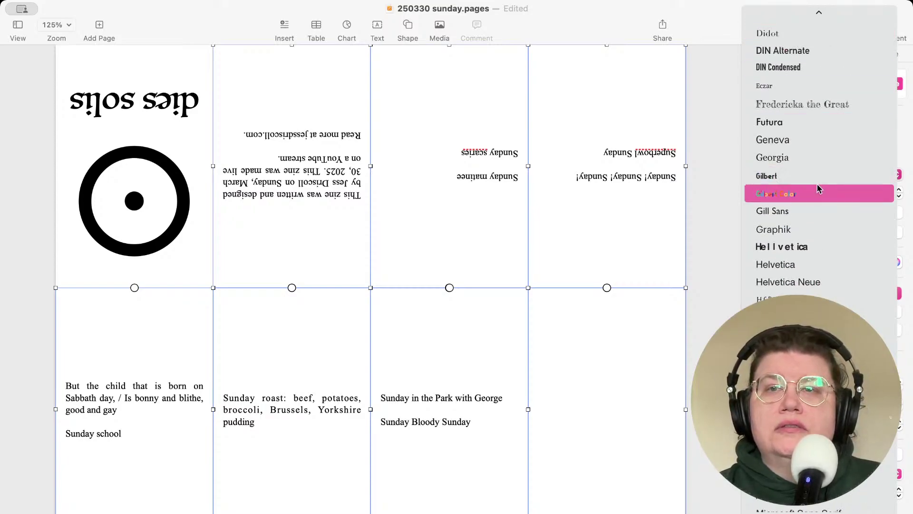
{"action": "left_click", "coordinate": [807, 158]}
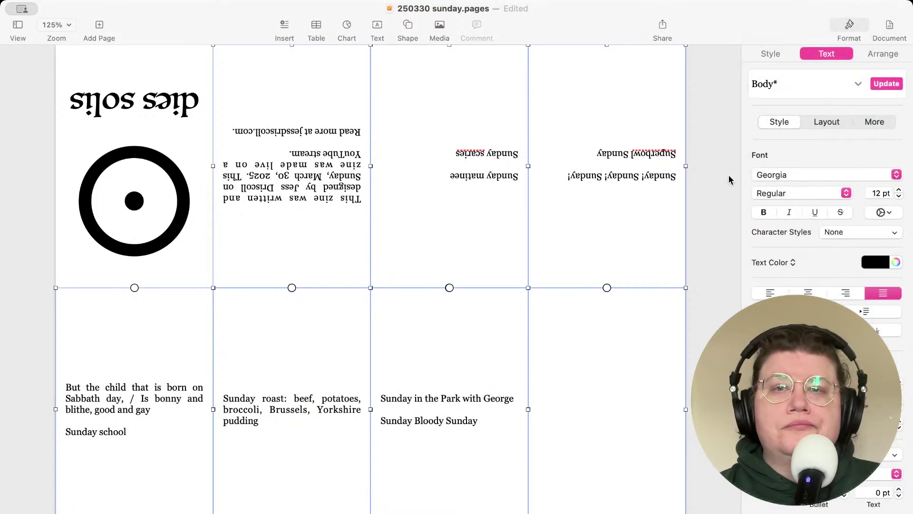
{"action": "left_click", "coordinate": [707, 203]}
Select the text box with the Sabbath day rhyme and save the document
{"action": "left_click", "coordinate": [298, 247]}
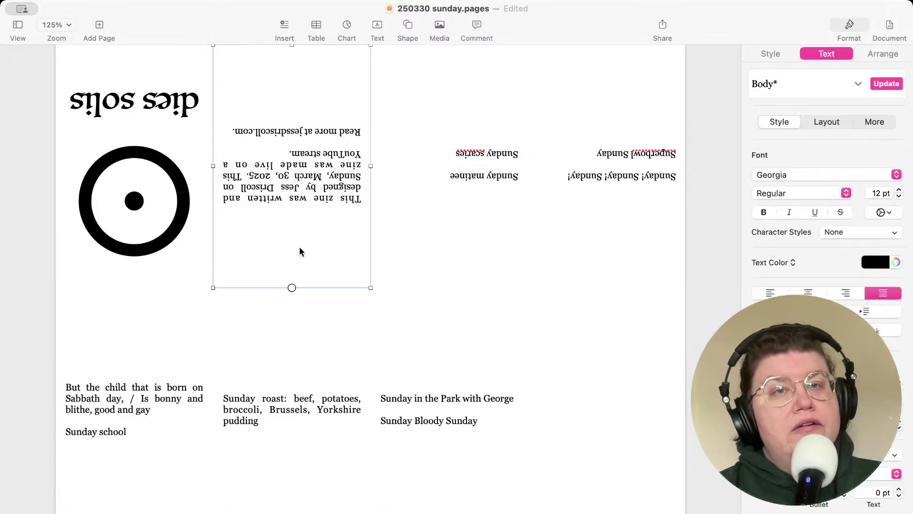
{"action": "left_click", "coordinate": [137, 370]}
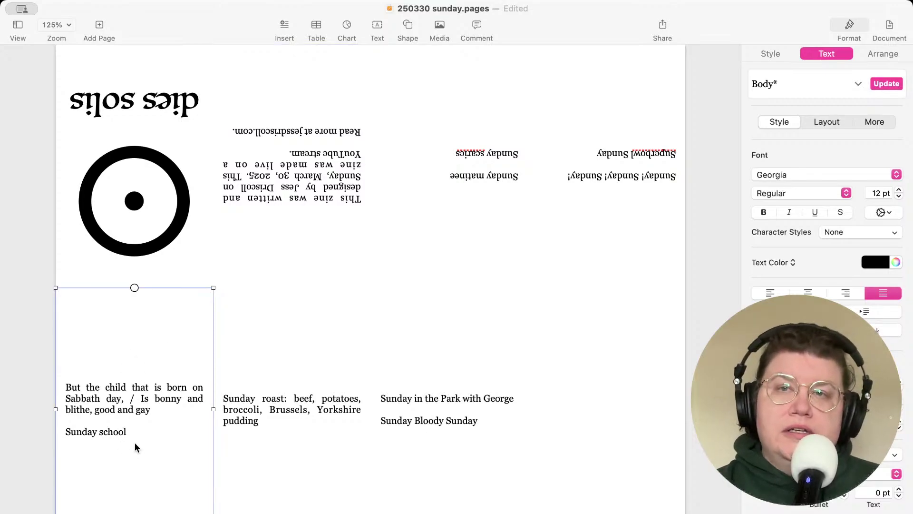
{"action": "key", "text": "super+s"}
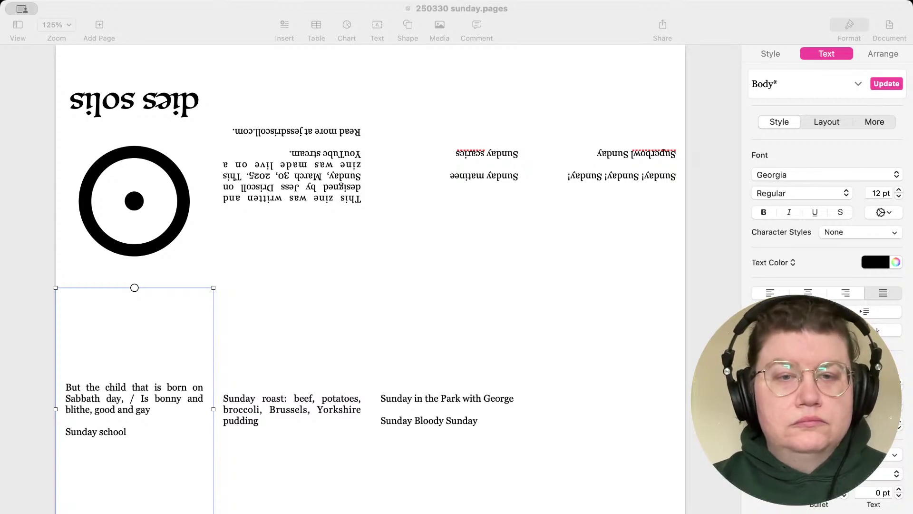
{"action": "key", "text": "super+Tab"}
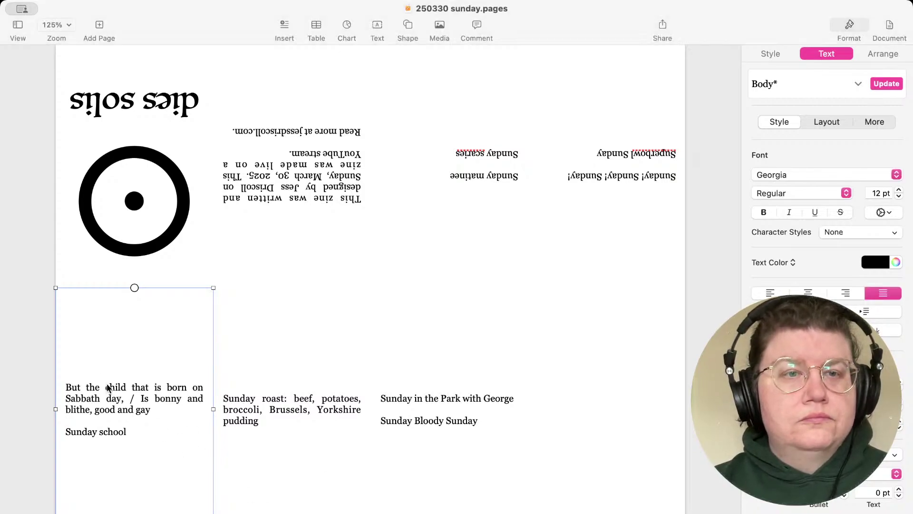
Extend the "Sunday school" line below the Sabbath day rhyme to read "I never attended Sunday school"
{"action": "left_click", "coordinate": [125, 362]}
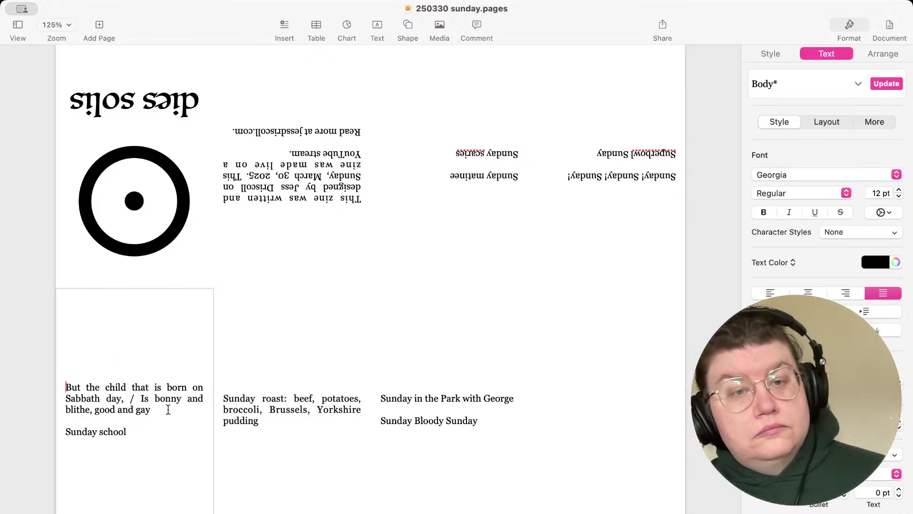
{"action": "left_click", "coordinate": [66, 431]}
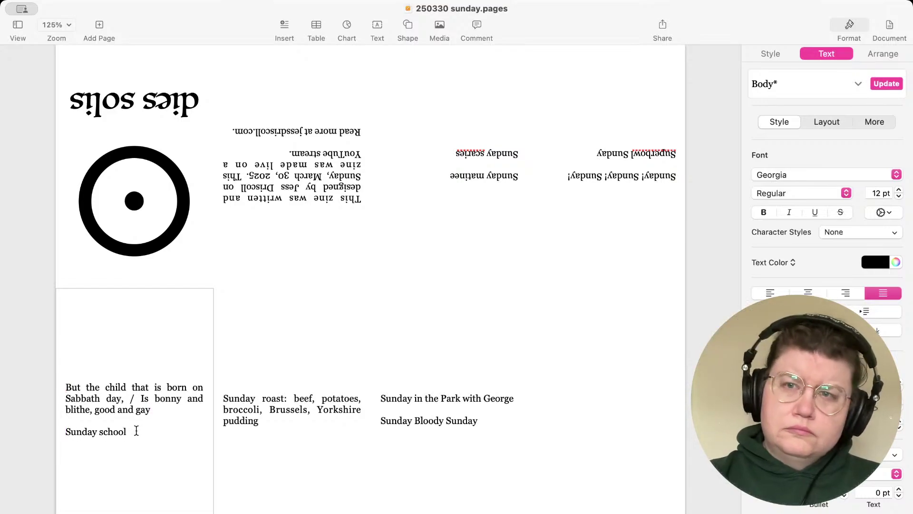
{"action": "double_click", "coordinate": [80, 430]}
{"action": "left_click", "coordinate": [126, 431]}
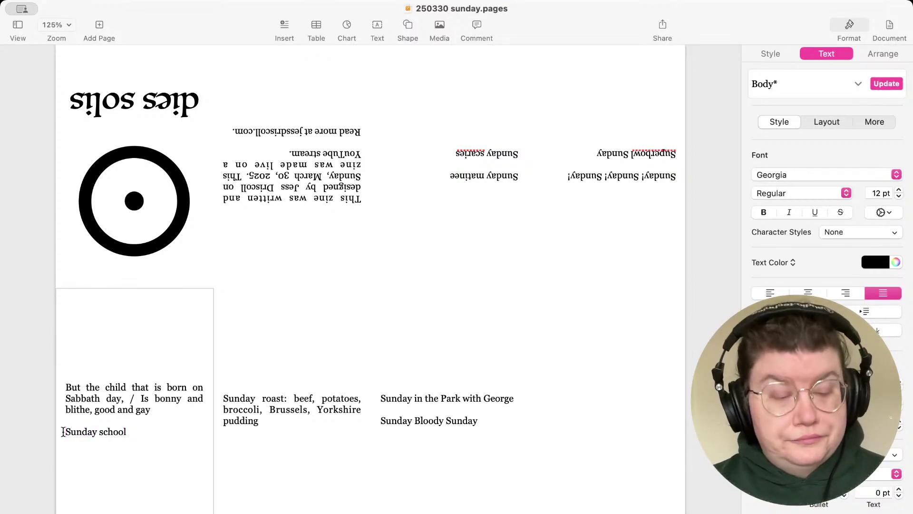
{"action": "type", "text": "I did"}
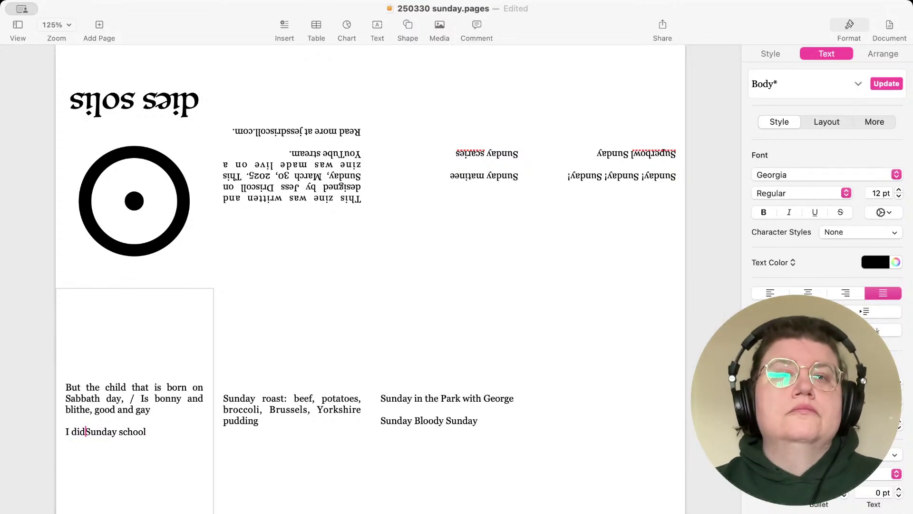
{"action": "key", "text": "BackSpace"}
{"action": "key", "text": "BackSpace"}
{"action": "key", "text": "BackSpace"}
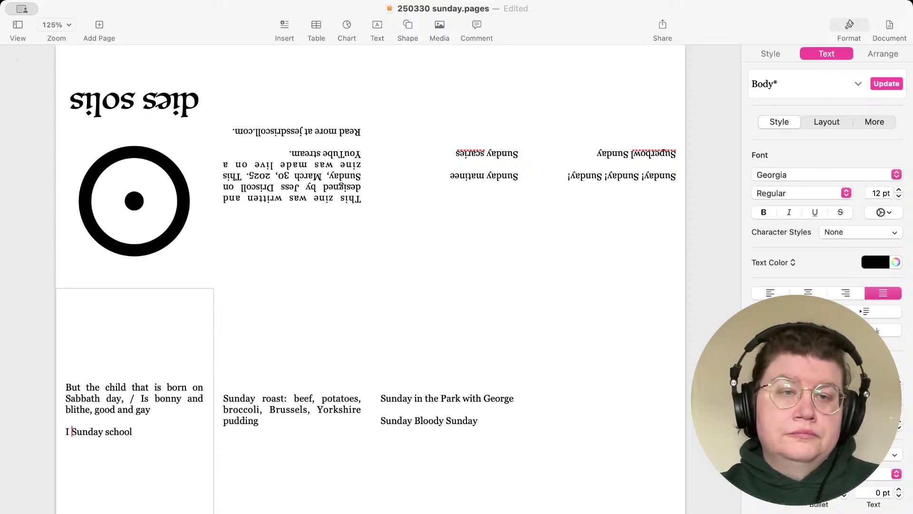
{"action": "type", "text": "never at"}
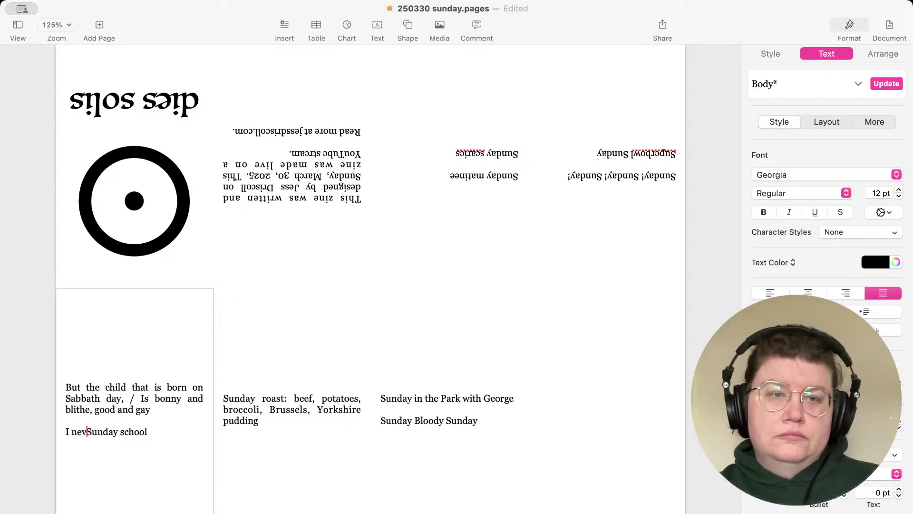
{"action": "type", "text": "tended "}
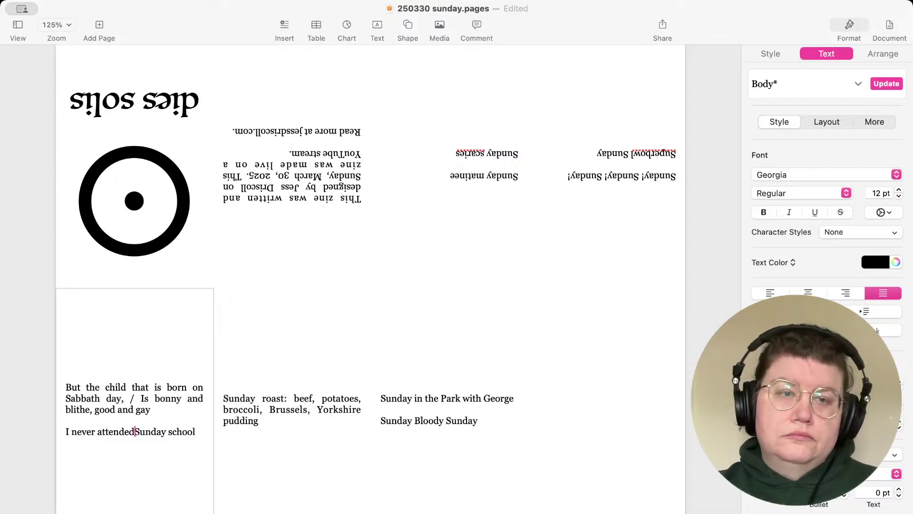
Continue the "Sunday school" sentence with ", or any church on a regular basis, but this poem has been stuck in my head since I was a child."
{"action": "type", "text": ", or any church"}
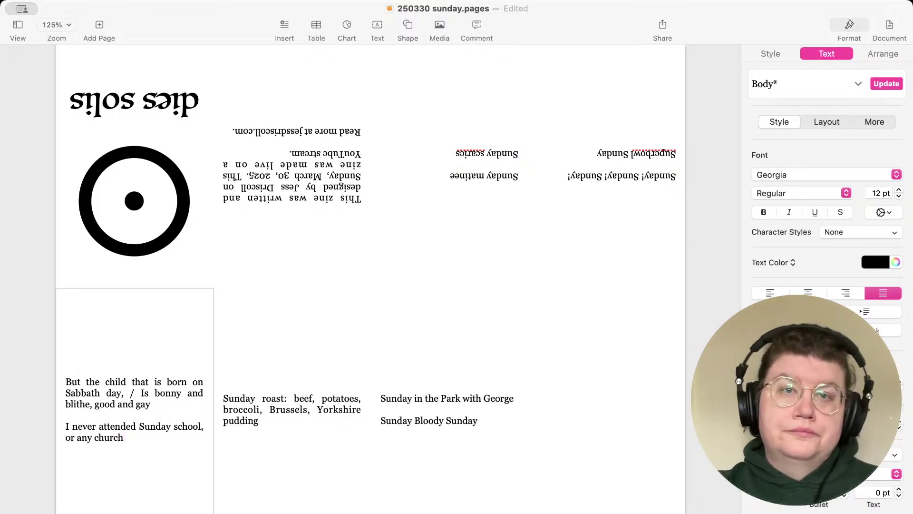
{"action": "type", "text": " on a"}
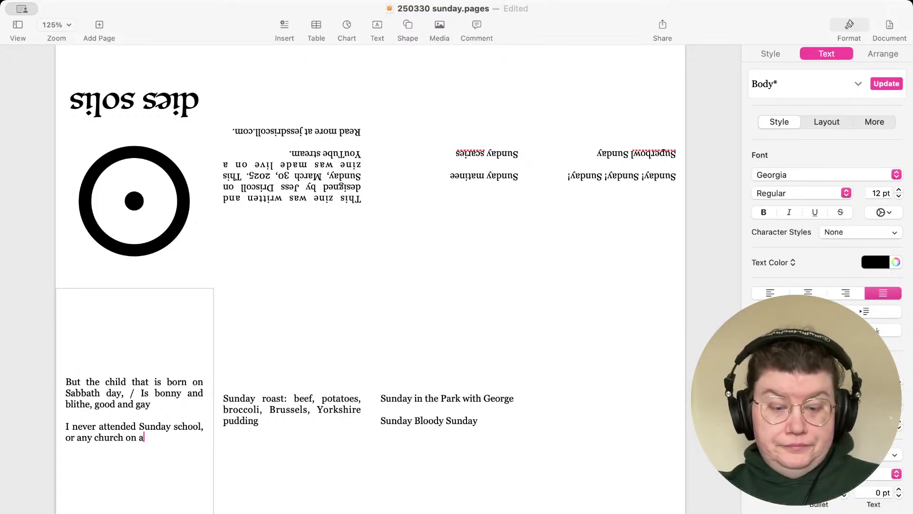
{"action": "type", "text": " regular basis"}
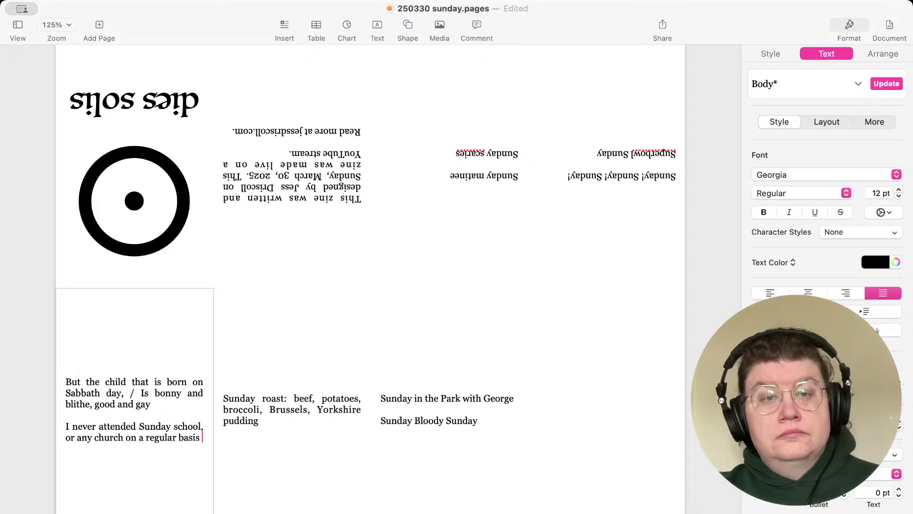
{"action": "type", "text": ", but this "}
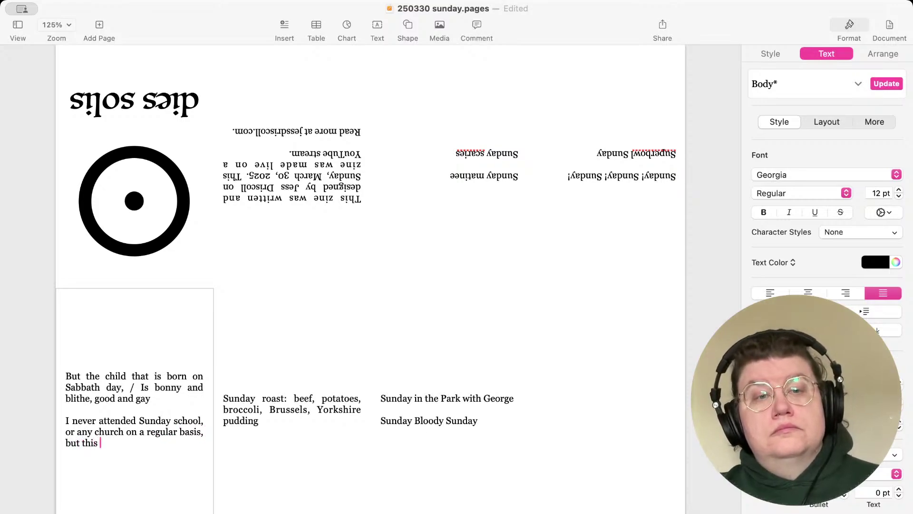
{"action": "type", "text": "poem has "}
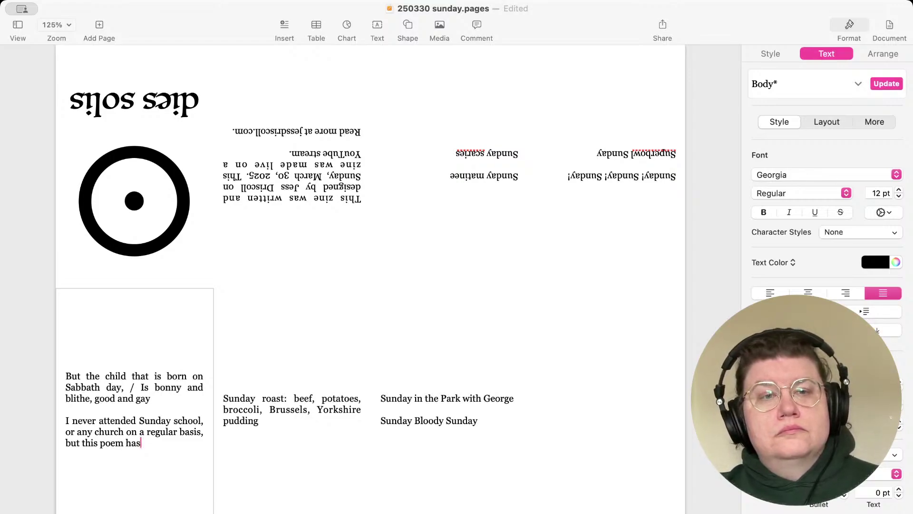
{"action": "type", "text": " been stuck in my head "}
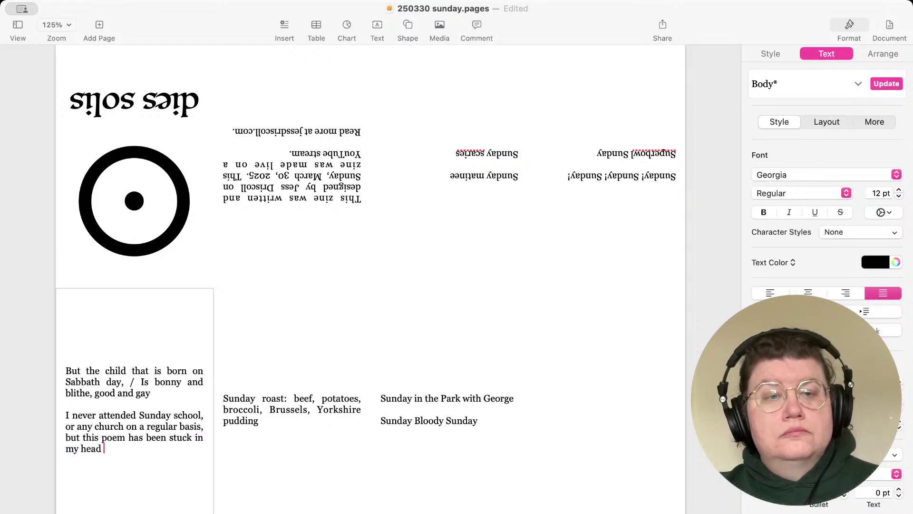
{"action": "type", "text": "since I was a child."}
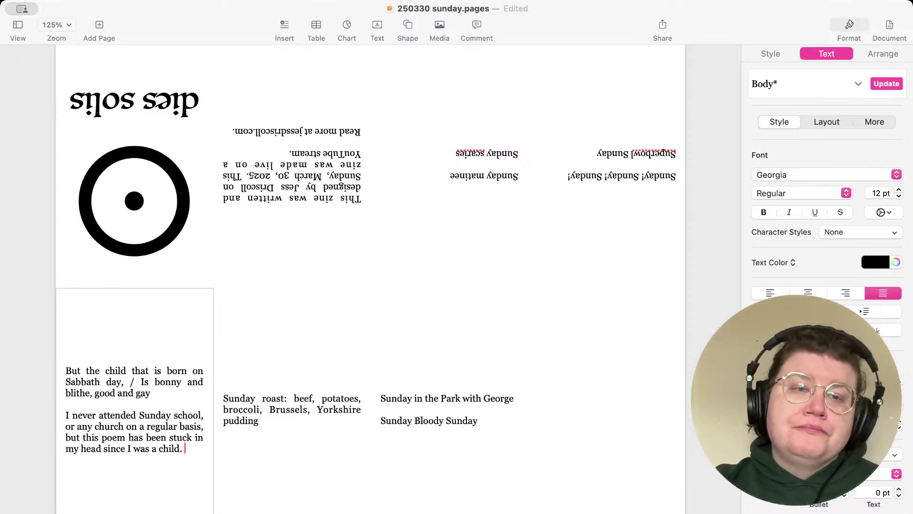
Reword the end of the Sunday school sentence from "was a child" to "read it as a child."
{"action": "key", "text": "BackSpace"}
{"action": "key", "text": "BackSpace"}
{"action": "key", "text": "BackSpace"}
{"action": "key", "text": "BackSpace"}
{"action": "key", "text": "BackSpace"}
{"action": "key", "text": "BackSpace"}
{"action": "key", "text": "BackSpace"}
{"action": "key", "text": "BackSpace"}
{"action": "key", "text": "BackSpace"}
{"action": "key", "text": "BackSpace"}
{"action": "key", "text": "BackSpace"}
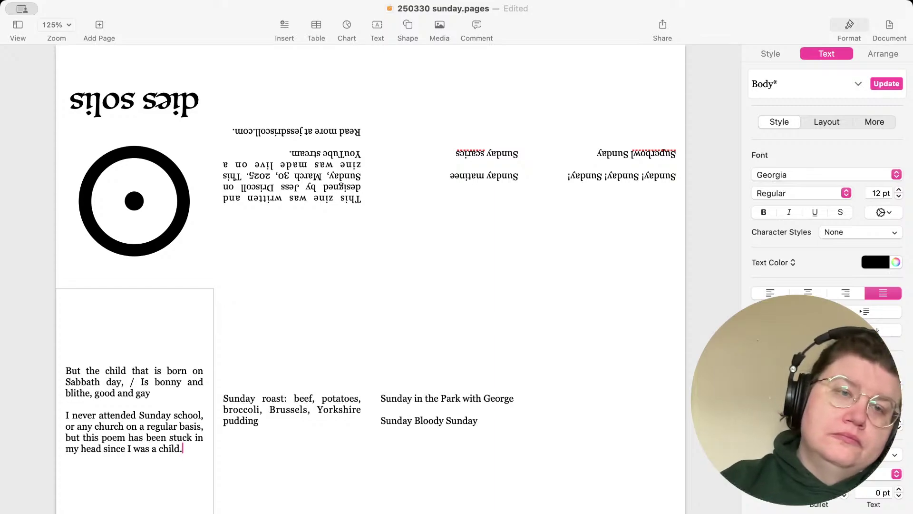
{"action": "key", "text": "BackSpace"}
{"action": "key", "text": "BackSpace"}
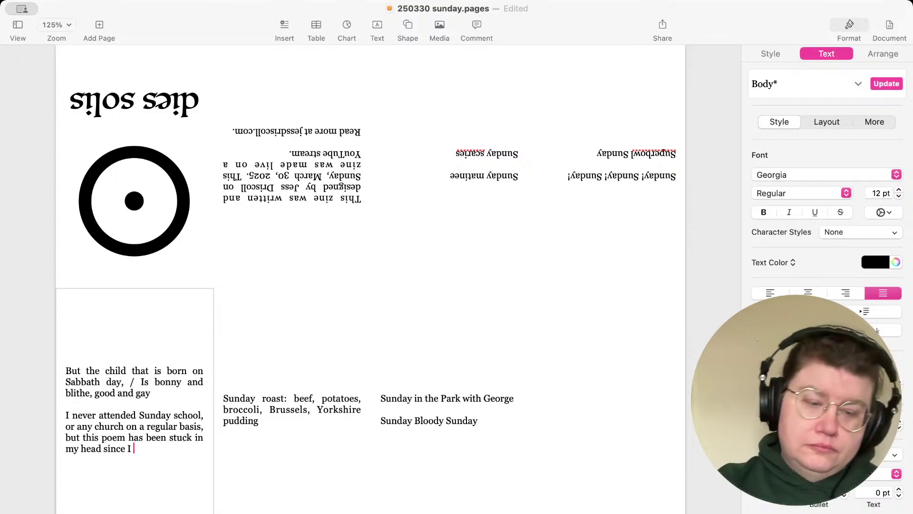
{"action": "type", "text": "read it as a child."}
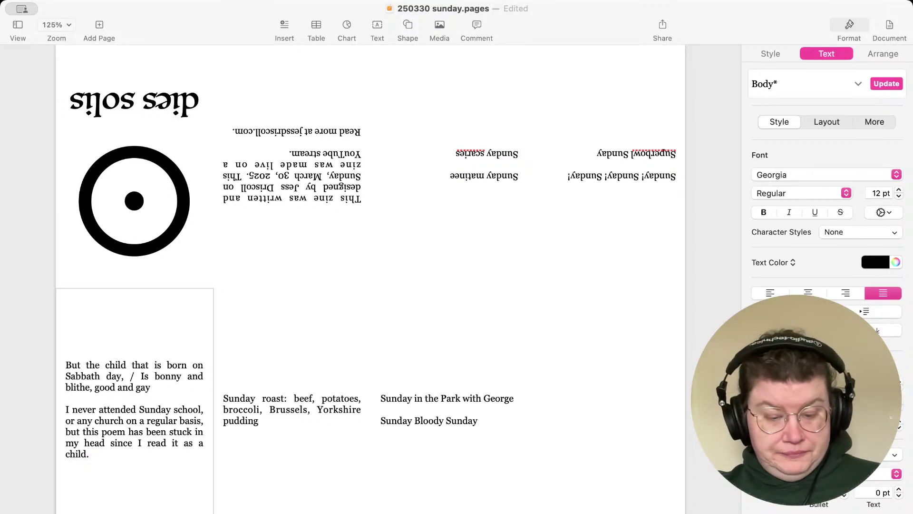
Add the sentence "I'm a Thursday child, and it's true: I have far to go, even still in my 40s." to the paragraph
{"action": "type", "text": " I"}
{"action": "key", "text": "BackSpace"}
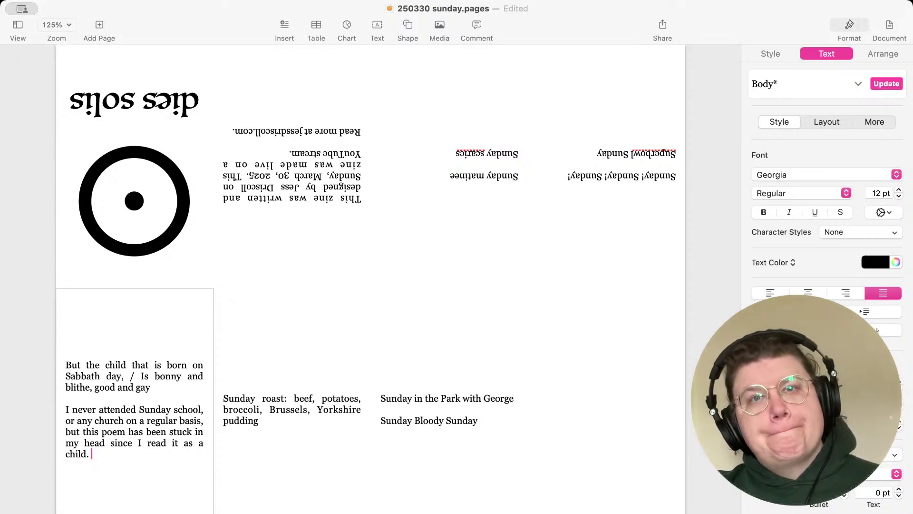
{"action": "type", "text": "I"}
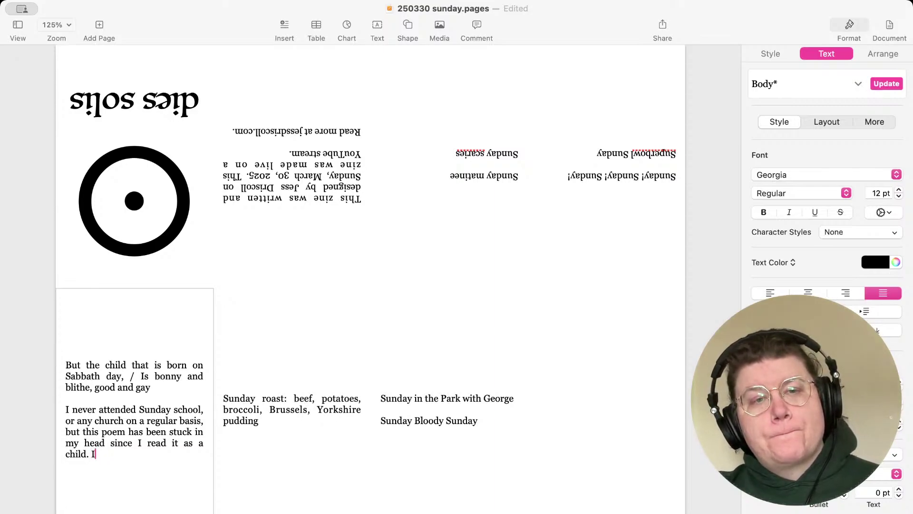
{"action": "type", "text": "'m a Thu"}
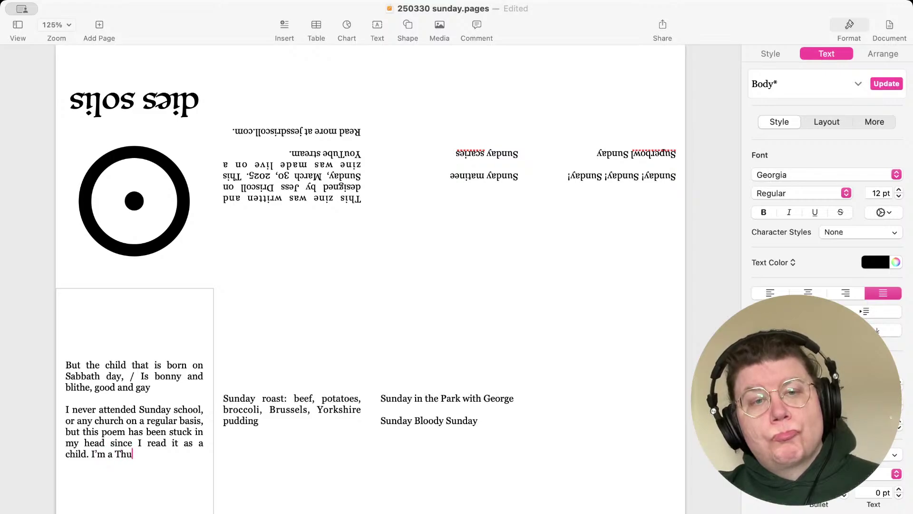
{"action": "type", "text": "rsday"}
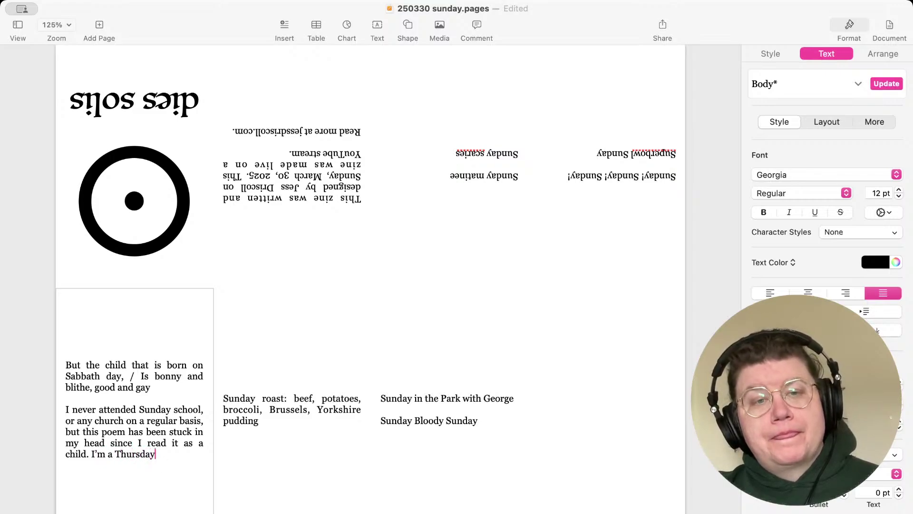
{"action": "type", "text": " child, and"}
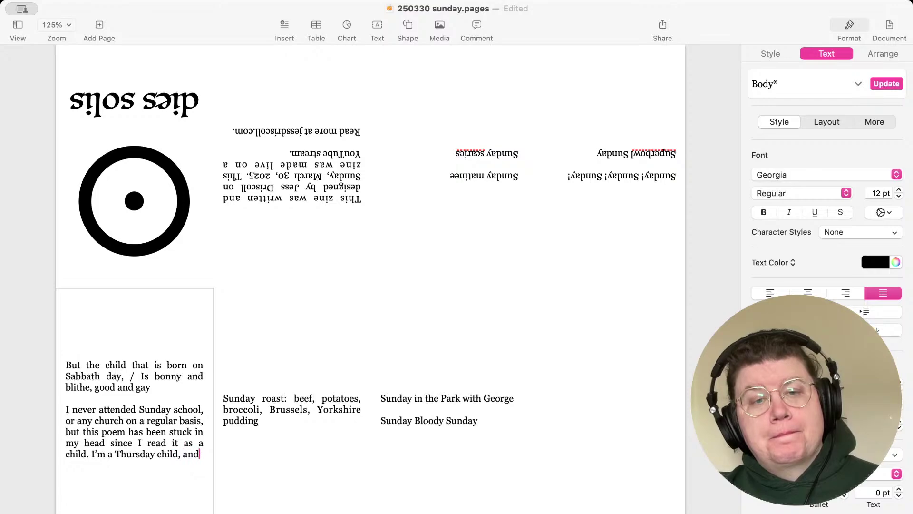
{"action": "type", "text": " it's true"}
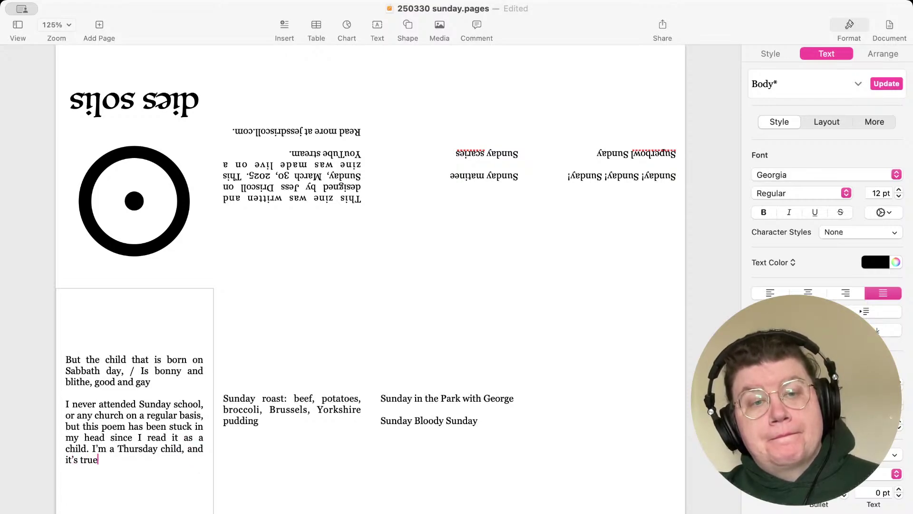
{"action": "type", "text": ": I have "}
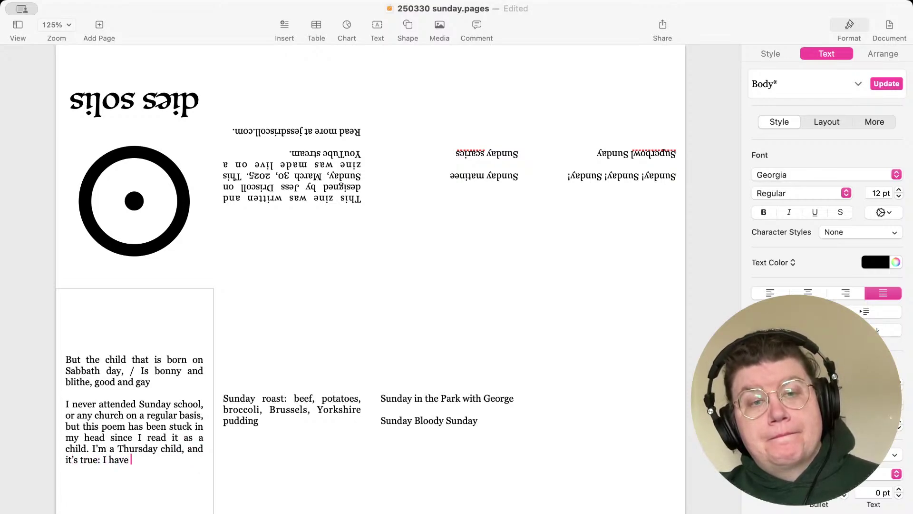
{"action": "type", "text": "far to go"}
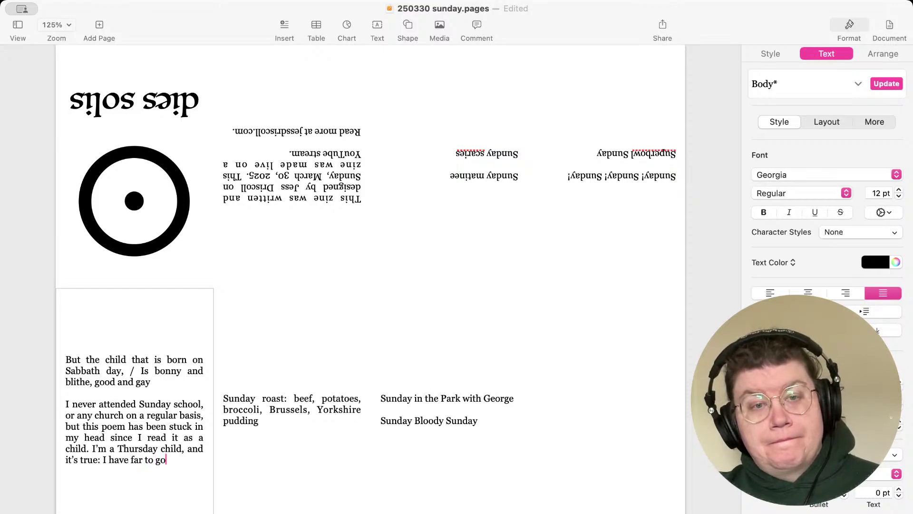
{"action": "type", "text": ", even still "}
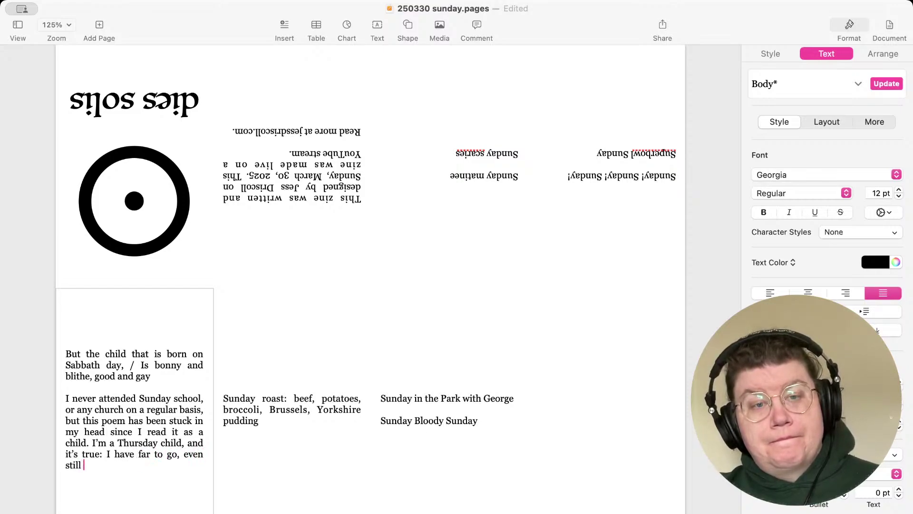
{"action": "type", "text": "in my 40s."}
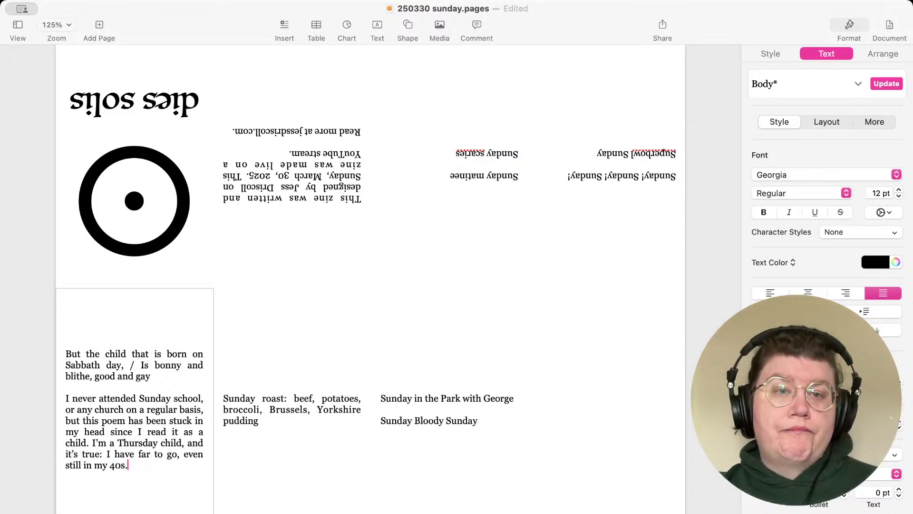
Begin a new paragraph after a blank line with "But I think about the Sunday child, who is afforded no time to grow"
{"action": "key", "text": "Return"}
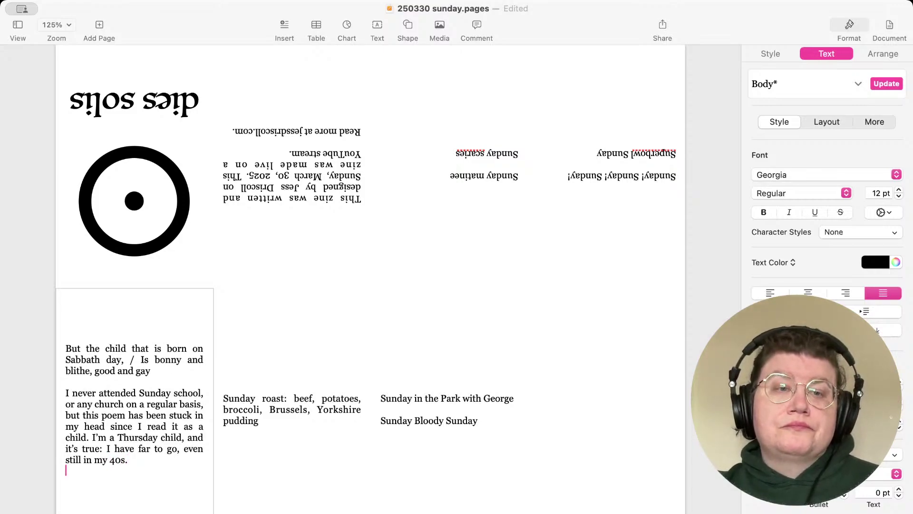
{"action": "key", "text": "Return"}
{"action": "type", "text": "But I thi"}
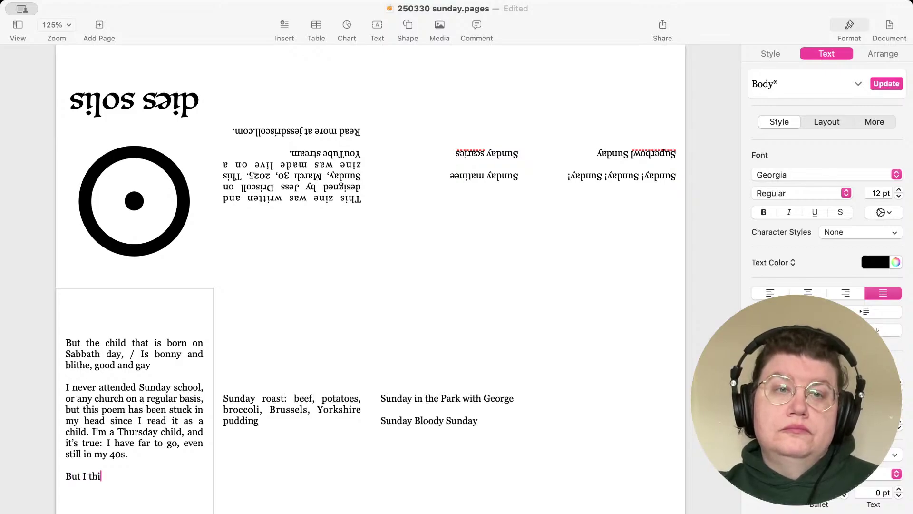
{"action": "type", "text": "nk about "}
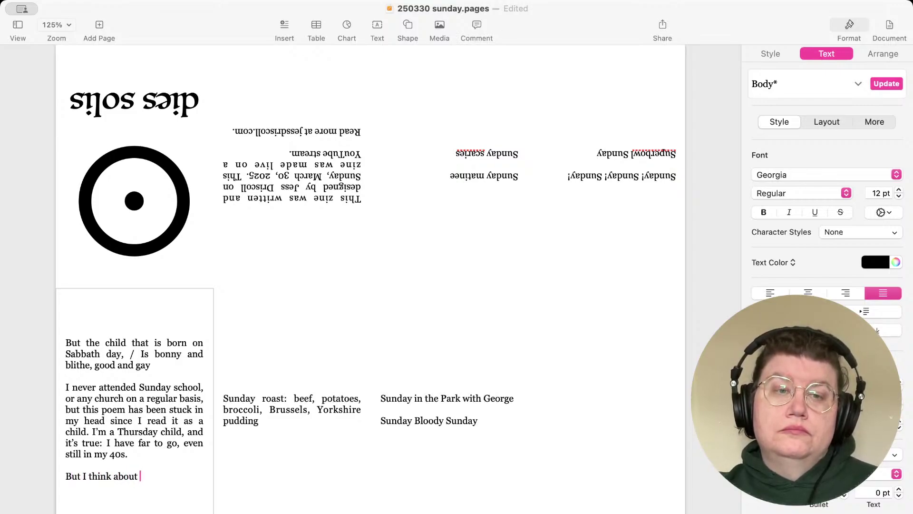
{"action": "type", "text": "th"}
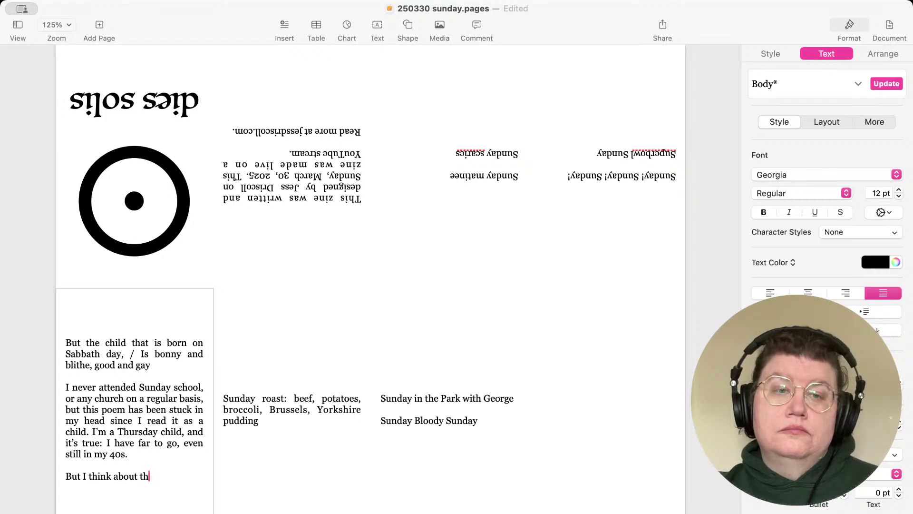
{"action": "type", "text": "e Sunday"}
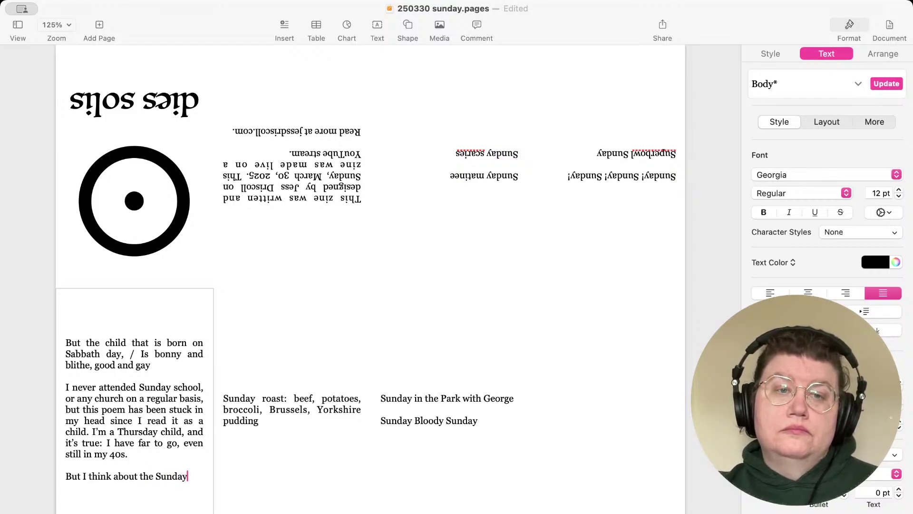
{"action": "type", "text": " child,"}
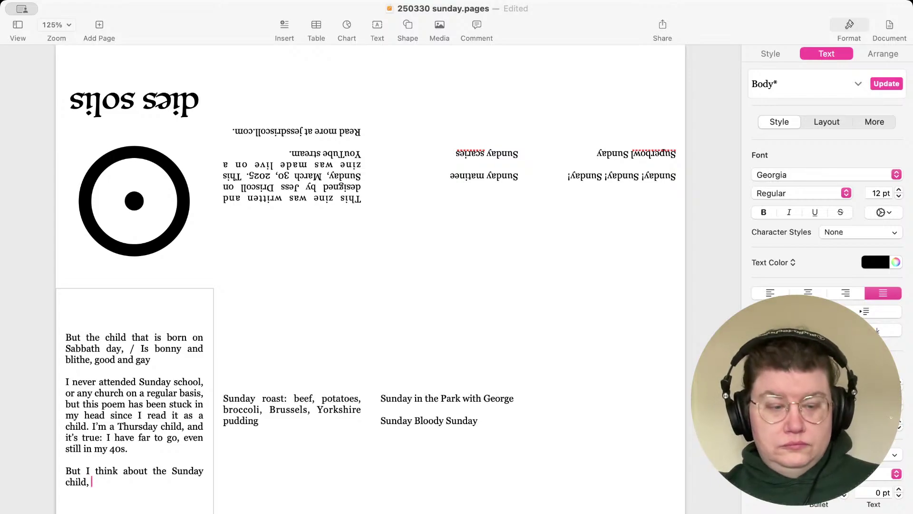
{"action": "type", "text": "who "}
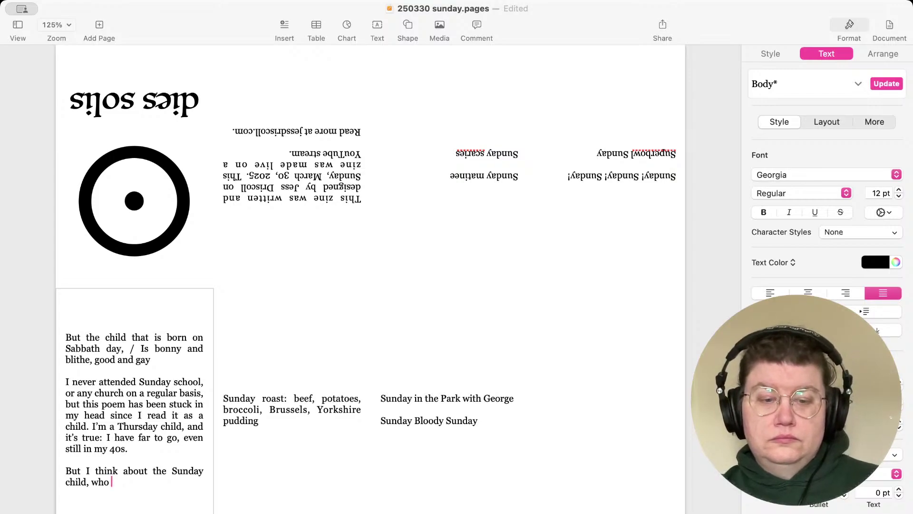
{"action": "type", "text": "is affo"}
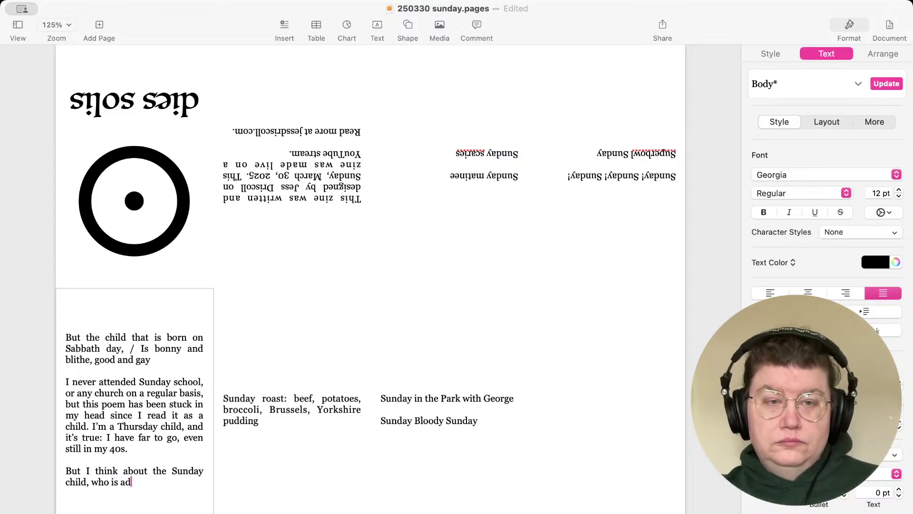
{"action": "type", "text": "rded no"}
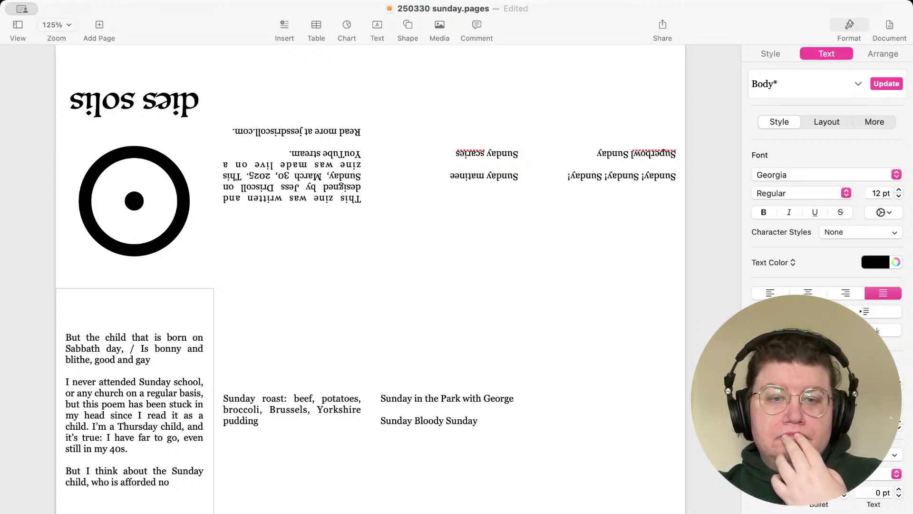
{"action": "type", "text": "t"}
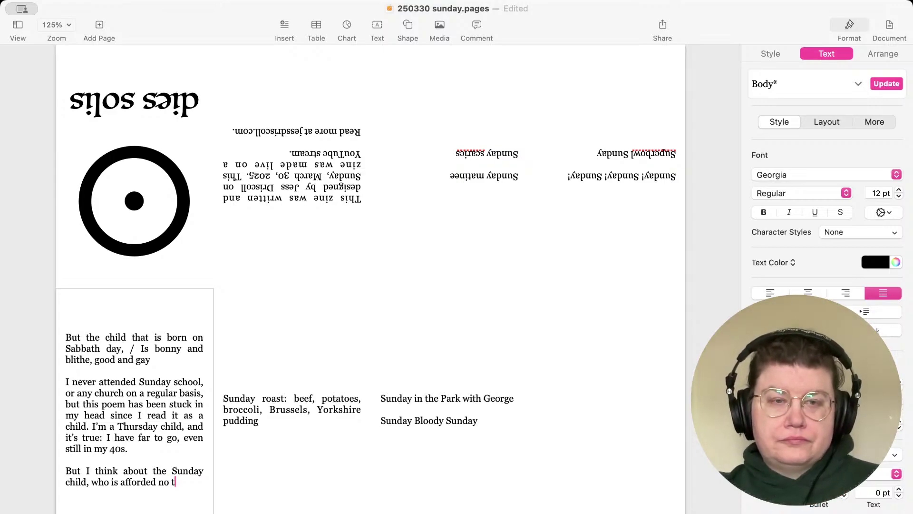
{"action": "type", "text": "ime to grow"}
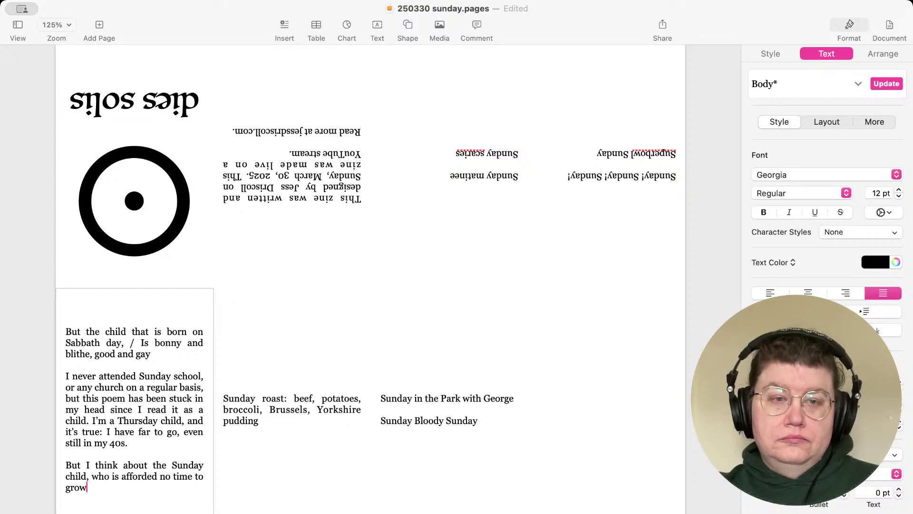
End the Sunday child sentence after "grow" and continue the paragraph with "They must remain good and gay, forever and ever"
{"action": "type", "text": ". They mu"}
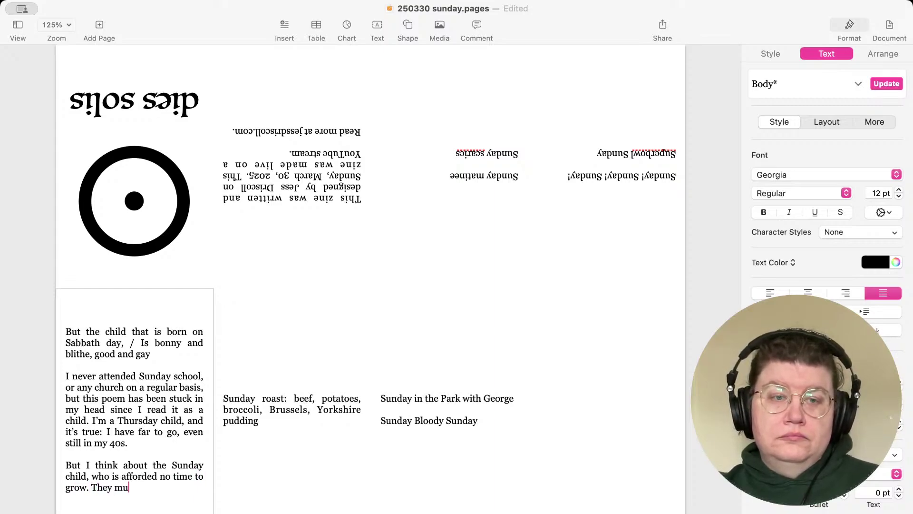
{"action": "type", "text": "st remain "}
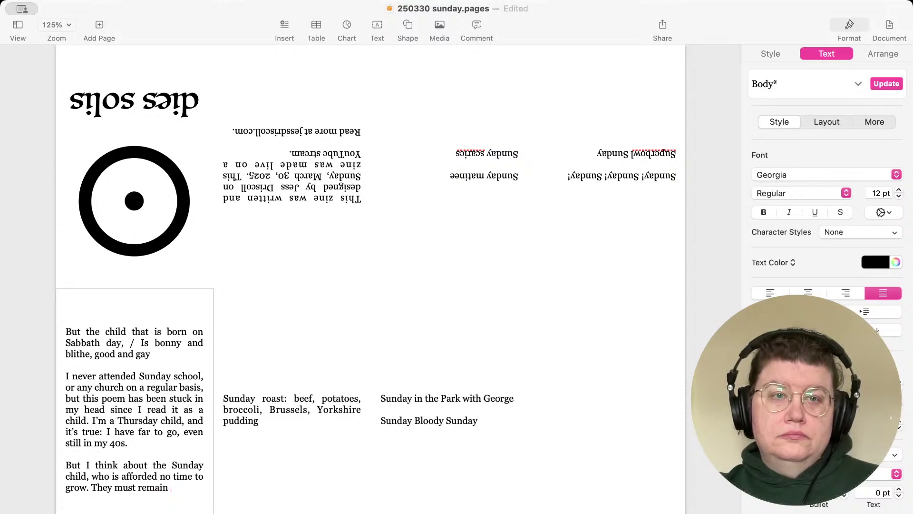
{"action": "type", "text": "go"}
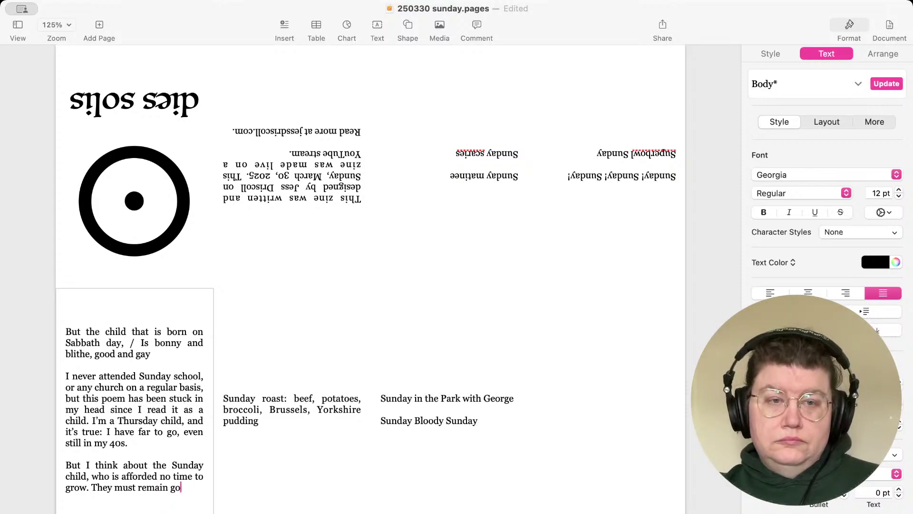
{"action": "type", "text": "od and gay,"}
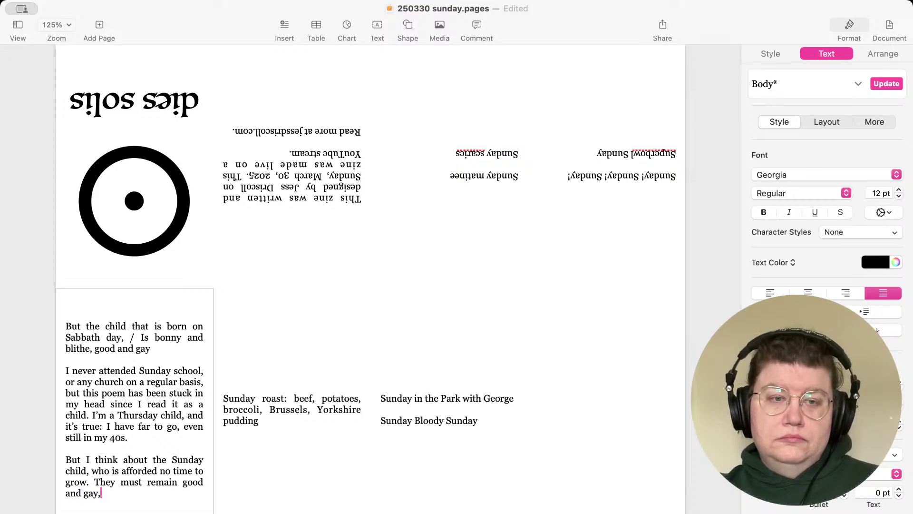
{"action": "type", "text": " forever "}
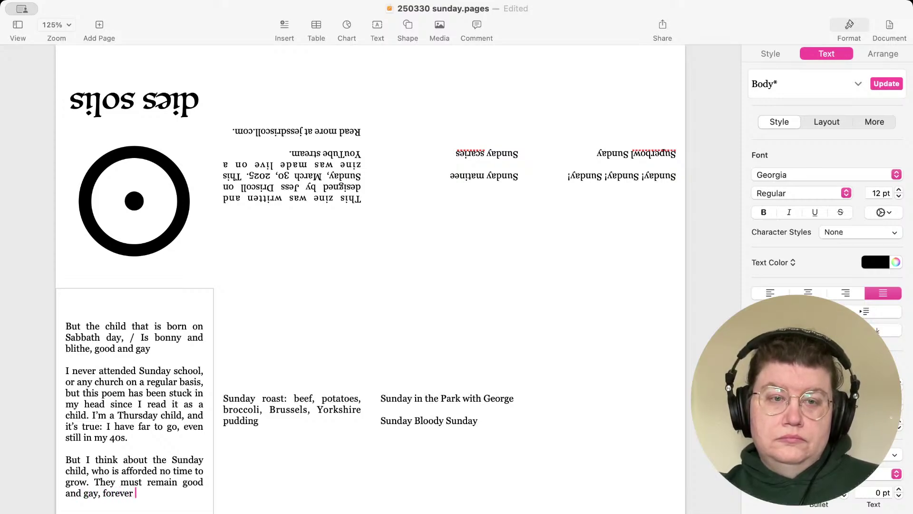
{"action": "type", "text": "and ever, "}
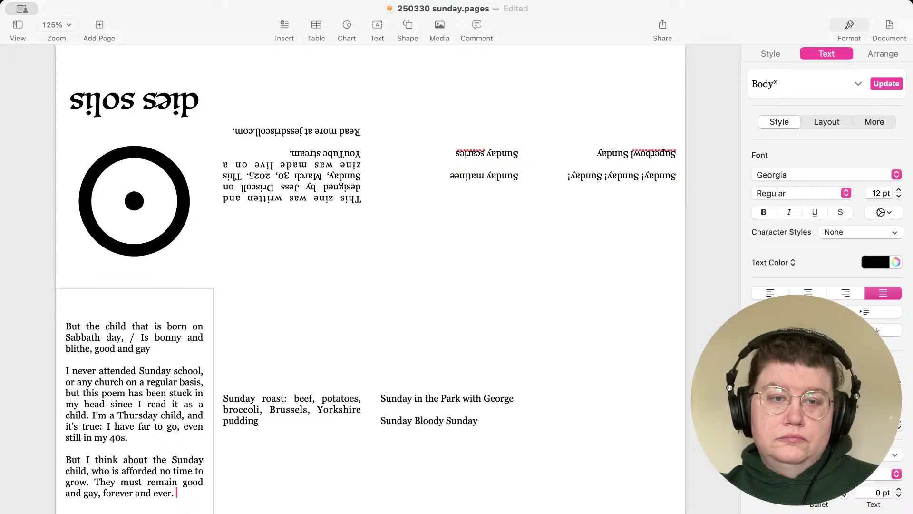
Complete the "forever and ever" sentence with ", even on their day, when the Sunday scaries hit."
{"action": "type", "text": "e"}
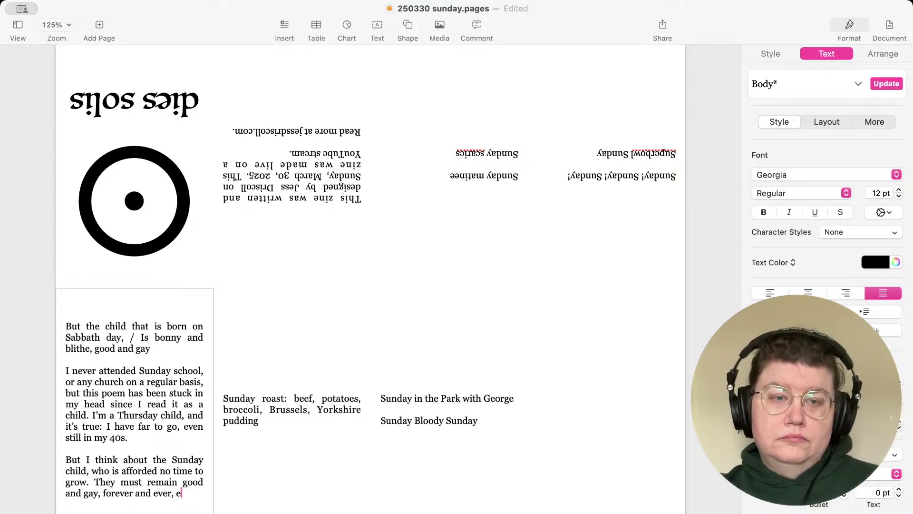
{"action": "type", "text": "ven on thei"}
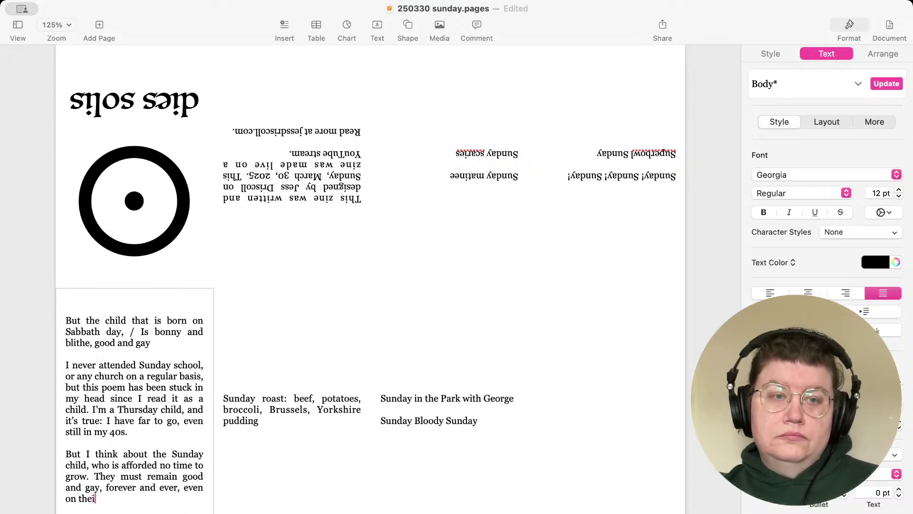
{"action": "type", "text": "r day"}
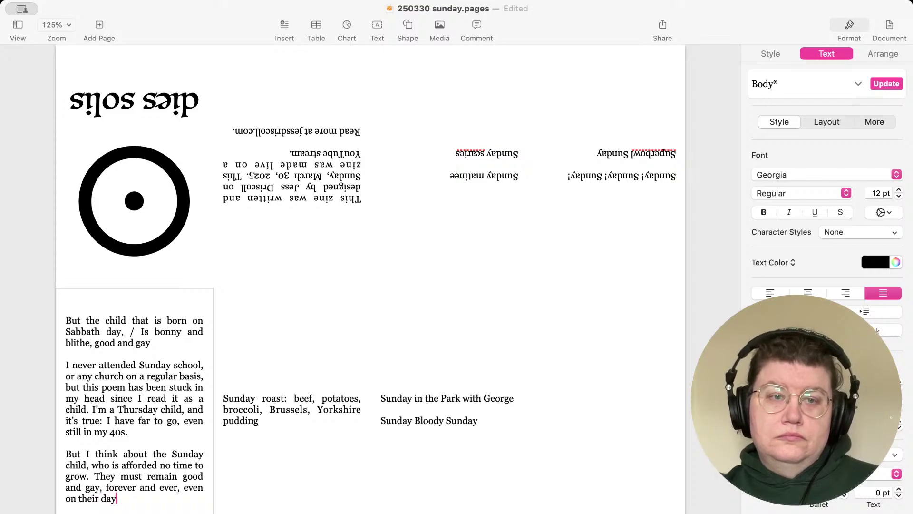
{"action": "type", "text": ", when the S"}
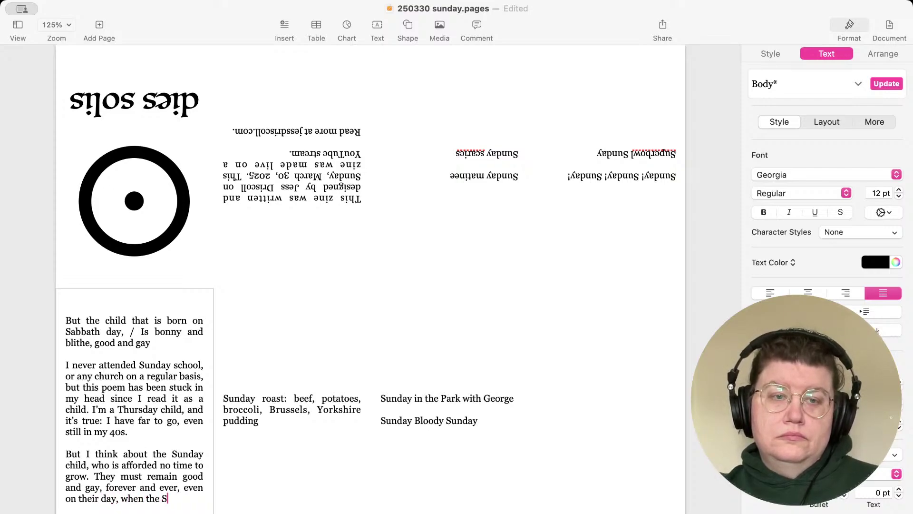
{"action": "type", "text": "unday scaries i"}
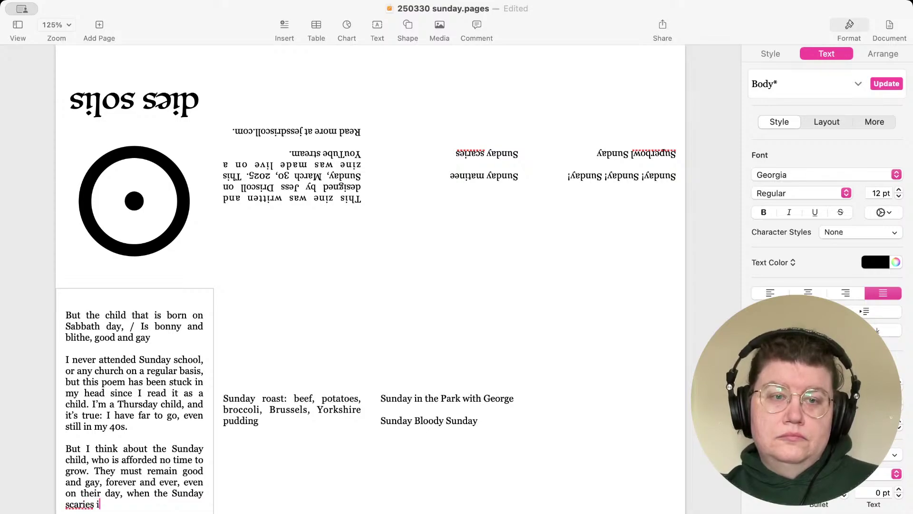
{"action": "key", "text": "BackSpace"}
{"action": "type", "text": "hit."}
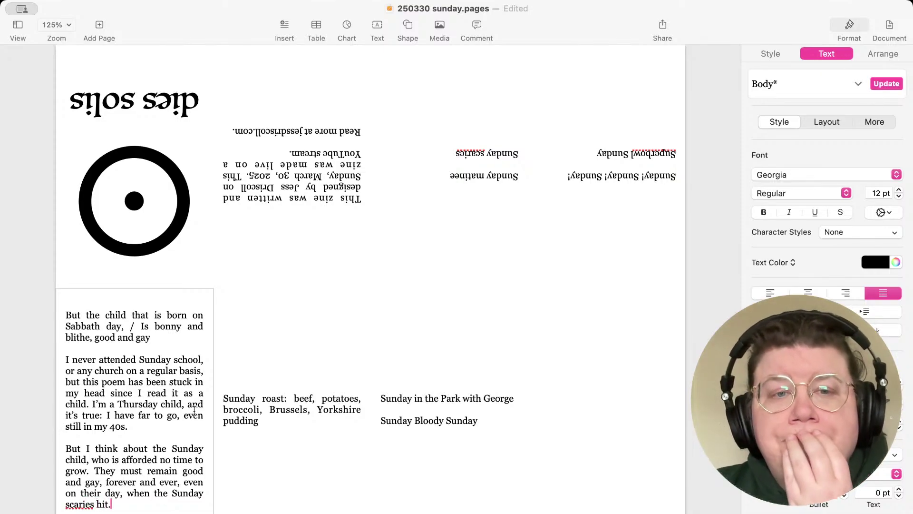
{"action": "left_click", "coordinate": [260, 404]}
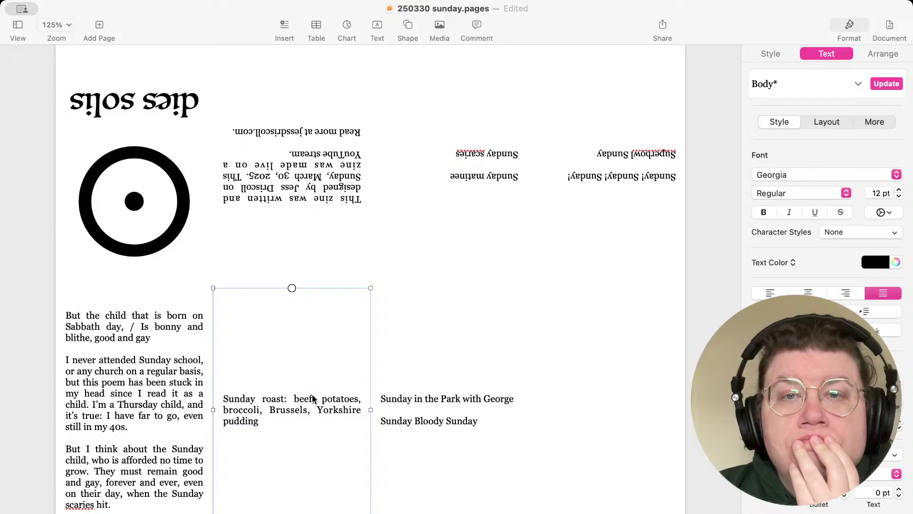
{"action": "left_click_drag", "start_coordinate": [312, 393], "coordinate": [524, 343]}
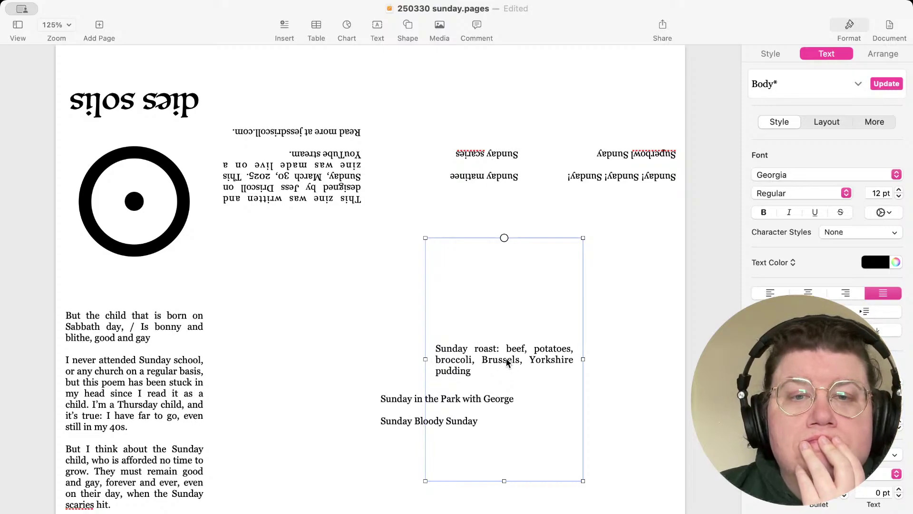
{"action": "key", "text": "cmd+z"}
Move the "Sunday matinee" and "Sunday scaries" lines from the upside-down panel to the start of the Sunday roast panel
{"action": "double_click", "coordinate": [477, 155]}
{"action": "key", "text": "cmd+a"}
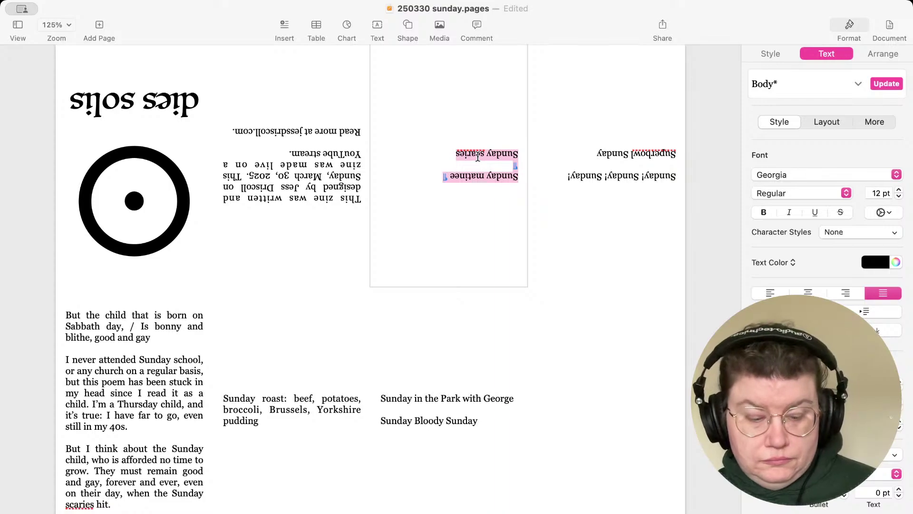
{"action": "key", "text": "BackSpace"}
{"action": "left_click", "coordinate": [279, 399]}
{"action": "double_click", "coordinate": [279, 399]}
{"action": "left_click", "coordinate": [222, 398]}
{"action": "type", "text": "Sunday matinee  Sunday scaries"}
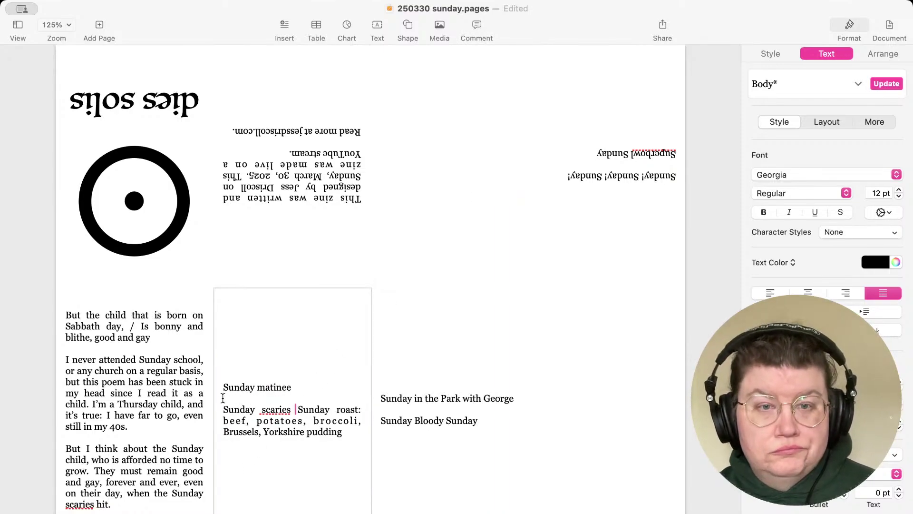
Move the Sunday roast text out of the Sunday scaries panel into the empty panel beside "Sunday in the Park with George"
{"action": "left_click_drag", "start_coordinate": [351, 432], "coordinate": [293, 411]}
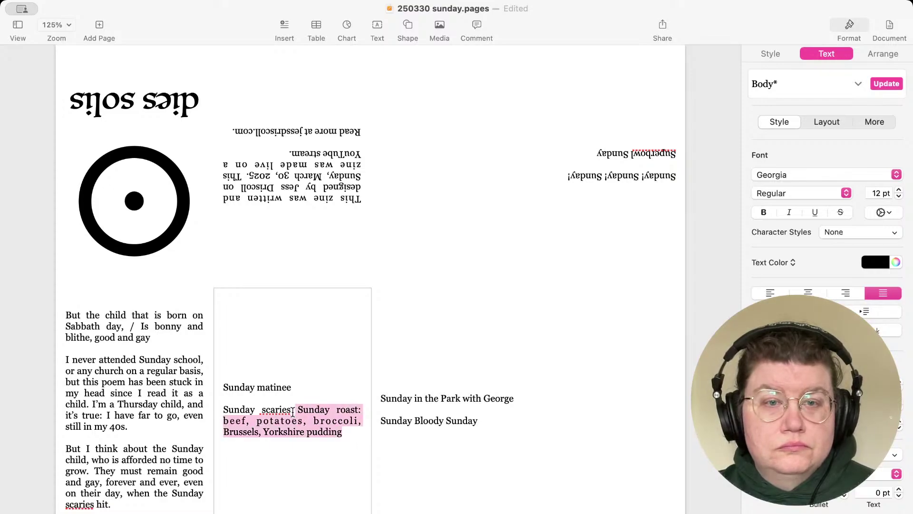
{"action": "key", "text": "cmd+x"}
{"action": "left_click", "coordinate": [618, 398]}
{"action": "left_click", "coordinate": [618, 397]}
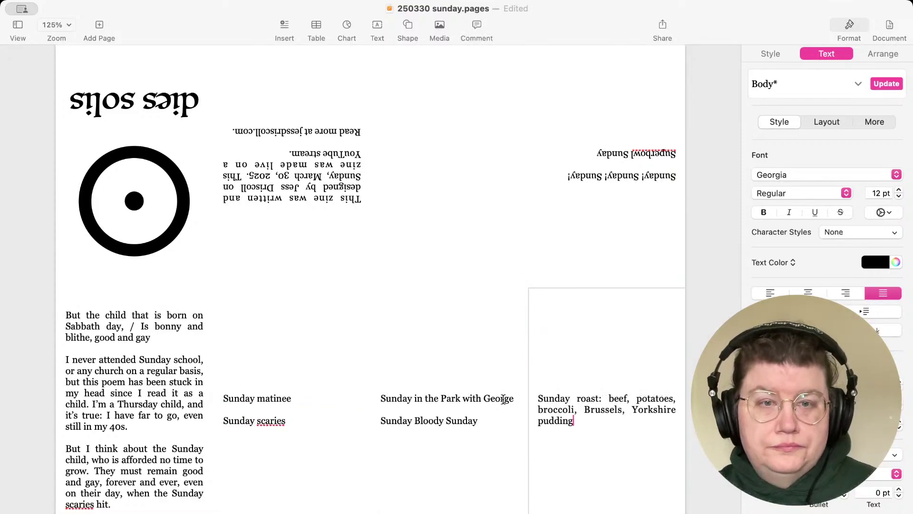
Reorder the panel's lines so "Sunday matinee" comes below "Sunday scaries", separated by a blank line
{"action": "left_click", "coordinate": [317, 421]}
{"action": "double_click", "coordinate": [299, 419]}
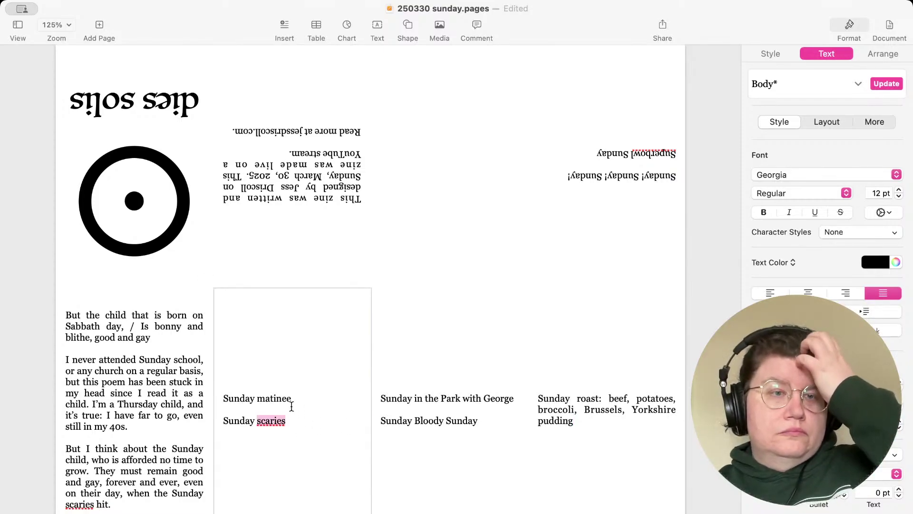
{"action": "left_click_drag", "start_coordinate": [300, 397], "coordinate": [203, 391]}
{"action": "key", "text": "BackSpace"}
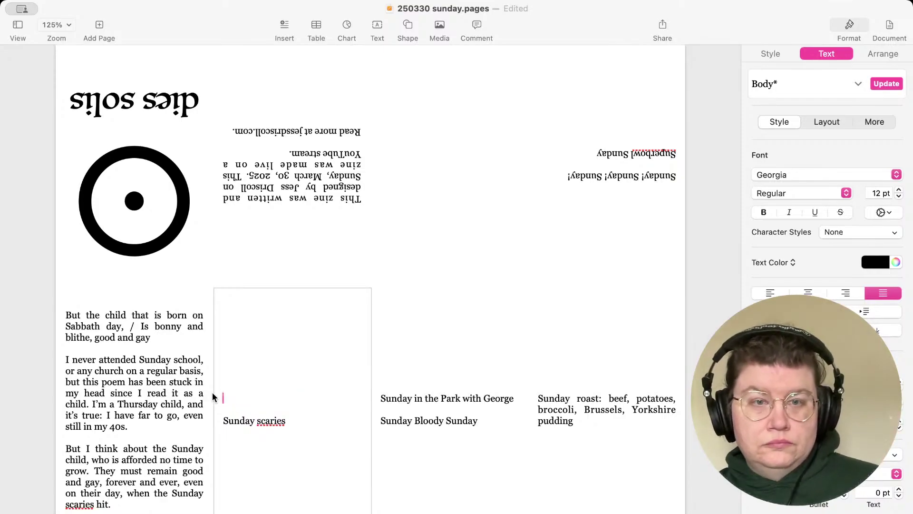
{"action": "key", "text": "Down"}
{"action": "key", "text": "Down"}
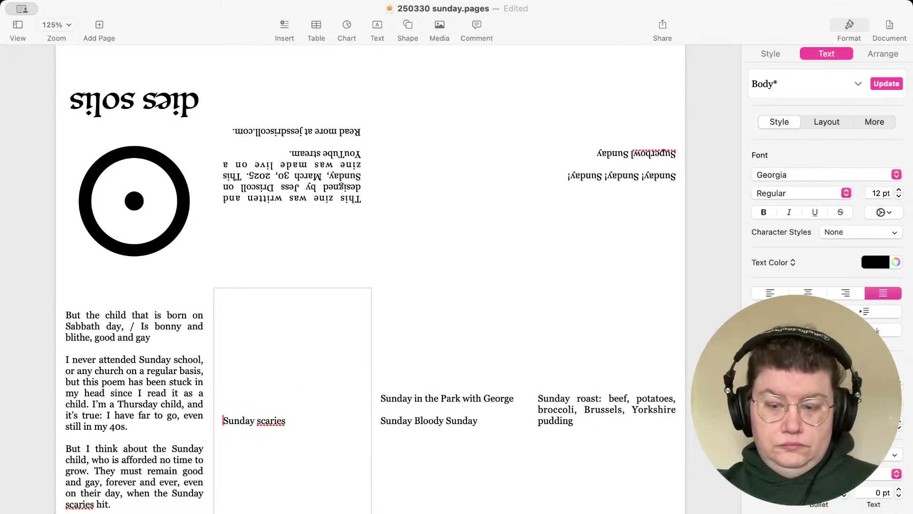
{"action": "key", "text": "BackSpace"}
{"action": "key", "text": "super+Right"}
{"action": "key", "text": "Return"}
{"action": "key", "text": "Return"}
{"action": "key", "text": "super+v"}
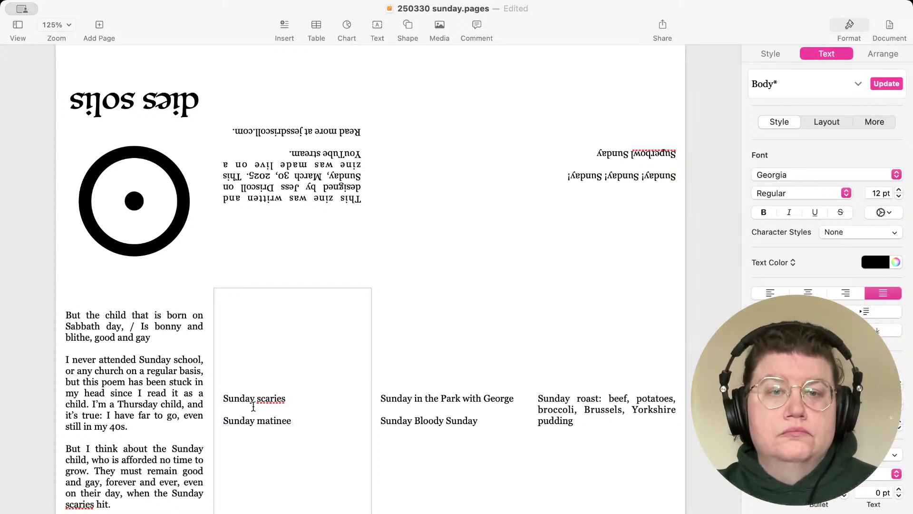
Replace the "Sunday scaries" line with "Monday, we're back at work, but today, Sunday, there's still time left."
{"action": "left_click_drag", "start_coordinate": [289, 397], "coordinate": [210, 389]}
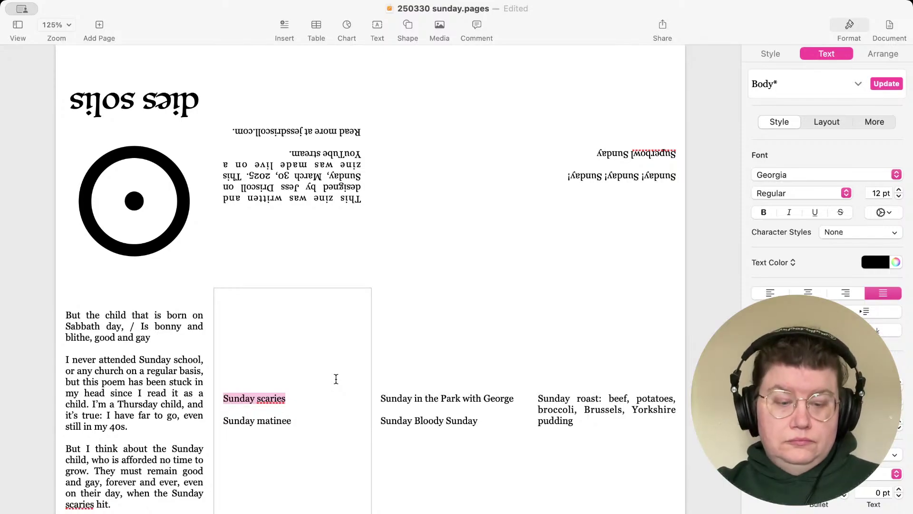
{"action": "type", "text": "Monday, we're back on"}
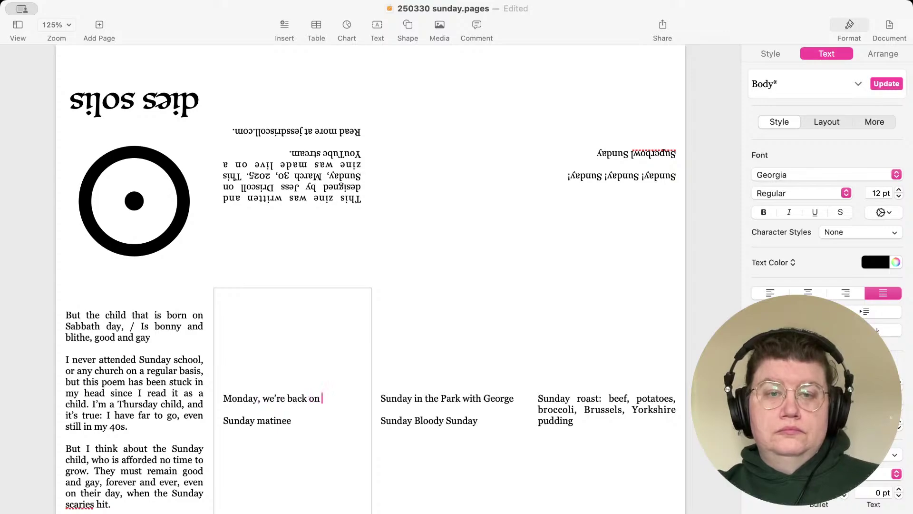
{"action": "key", "text": "BackSpace"}
{"action": "key", "text": "BackSpace"}
{"action": "type", "text": "at work, but today, Sunday, there's still time left. "}
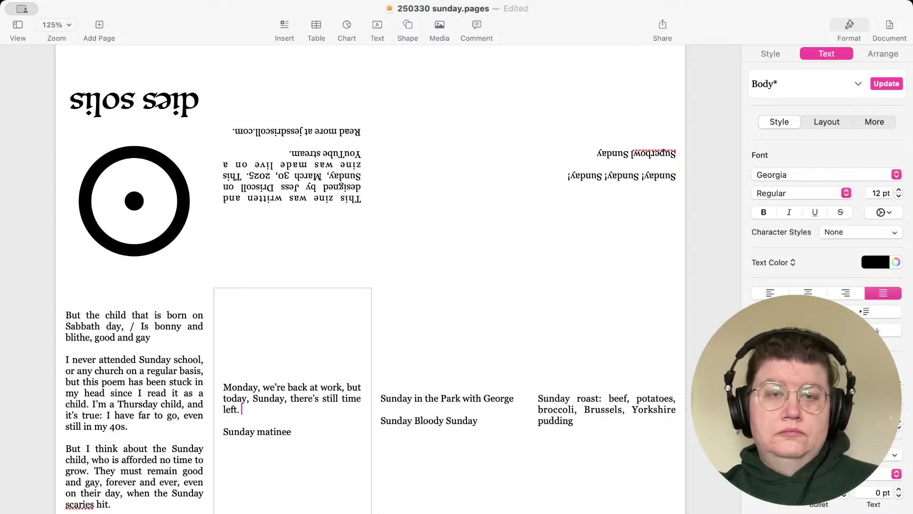
Add the sentence "It's fleeting time, time without rest because our brains are racing." after "there's still time left."
{"action": "type", "text": "But i"}
{"action": "key", "text": "BackSpace"}
{"action": "key", "text": "BackSpace"}
{"action": "key", "text": "BackSpace"}
{"action": "type", "text": "It’s f"}
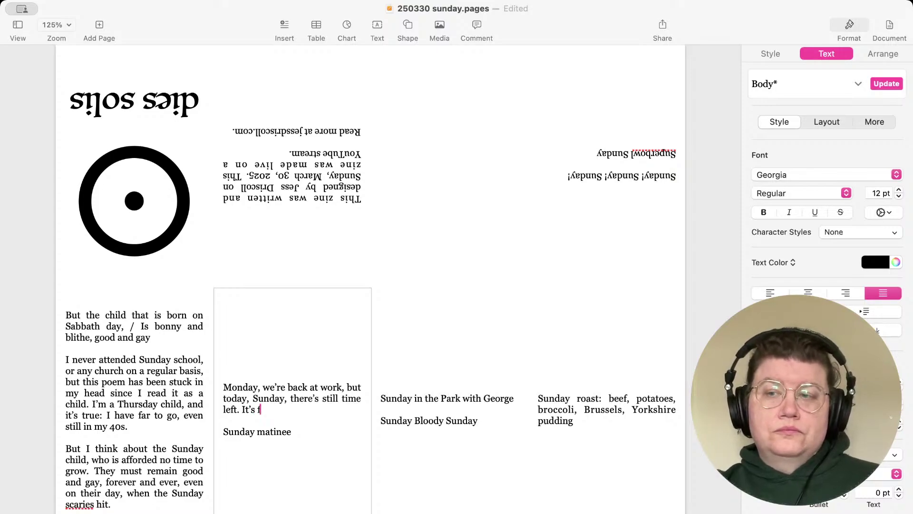
{"action": "type", "text": "leeting time, "}
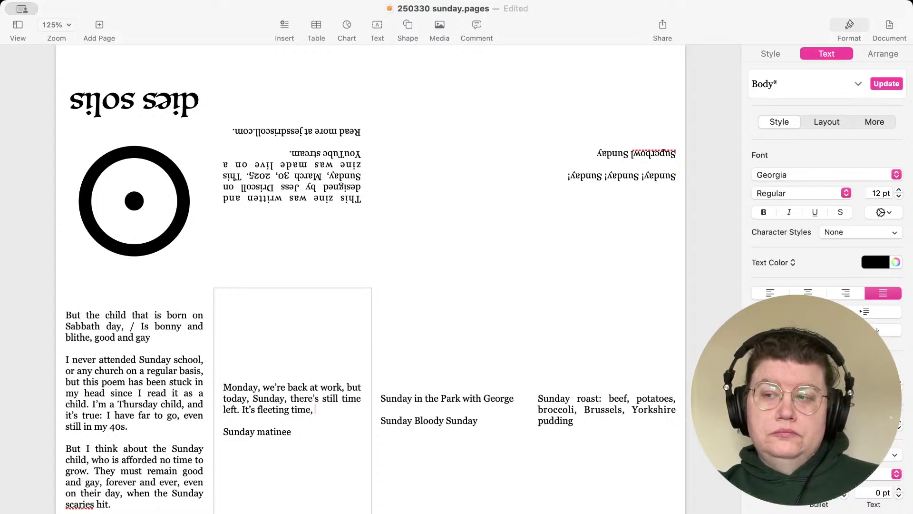
{"action": "type", "text": "time with"}
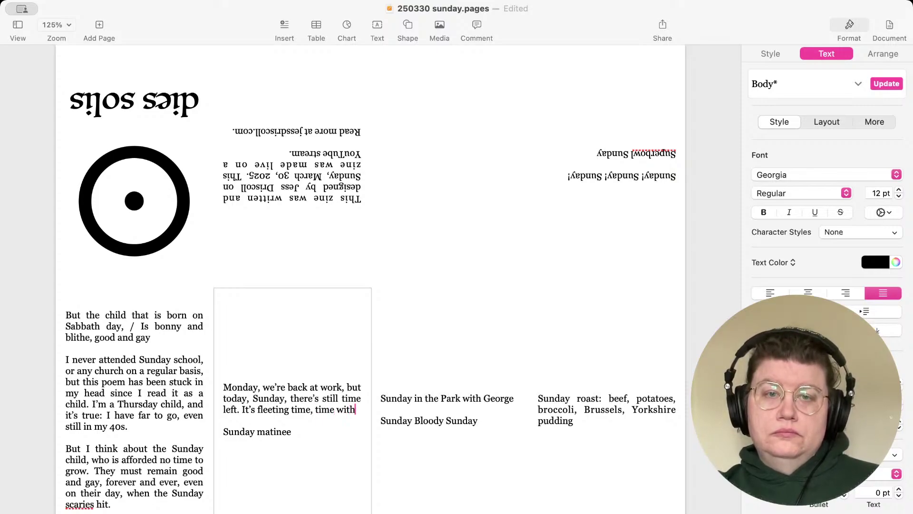
{"action": "type", "text": "out re"}
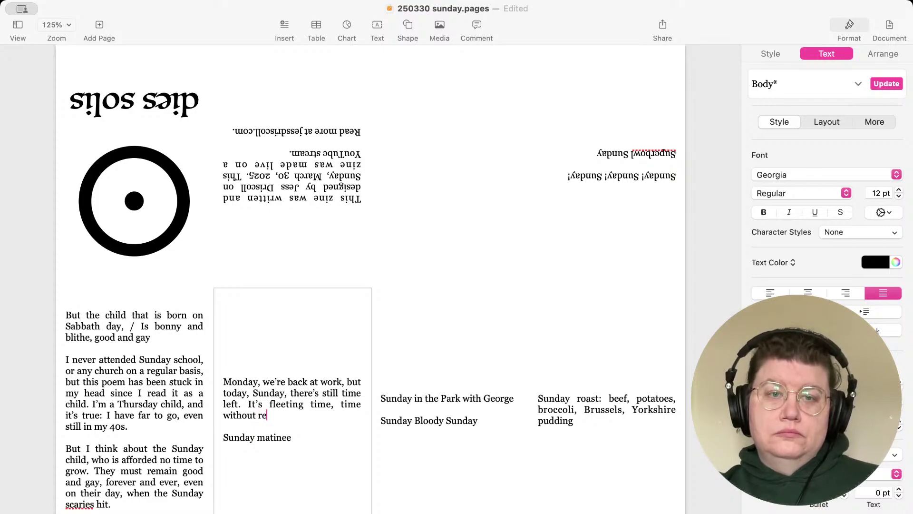
{"action": "type", "text": "st be"}
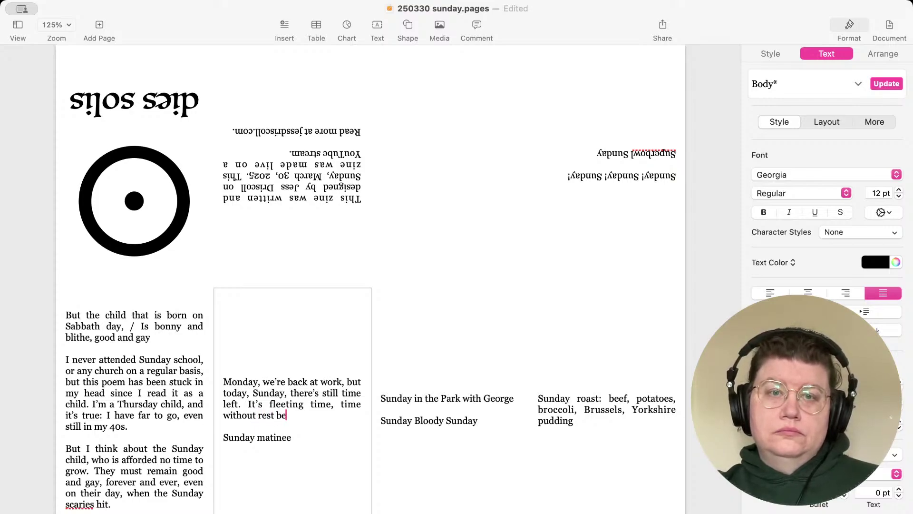
{"action": "type", "text": "cause our br"}
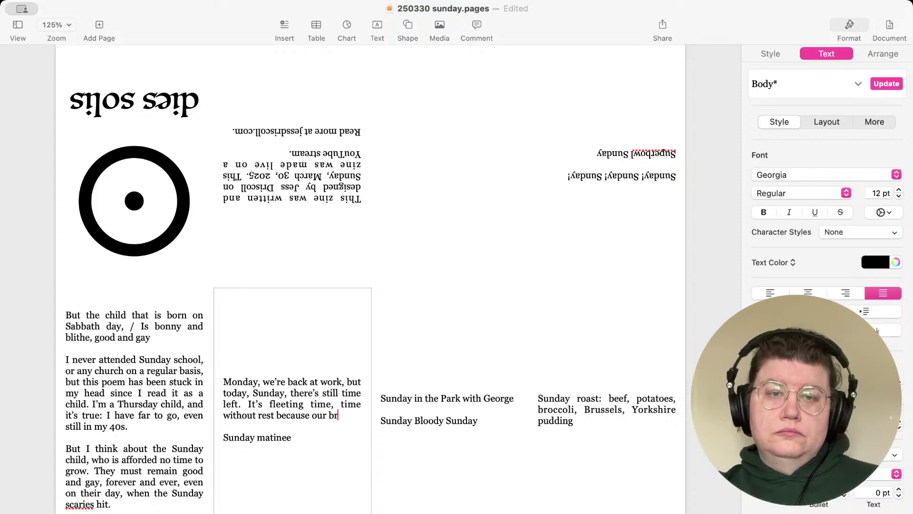
{"action": "type", "text": "ains are racing"}
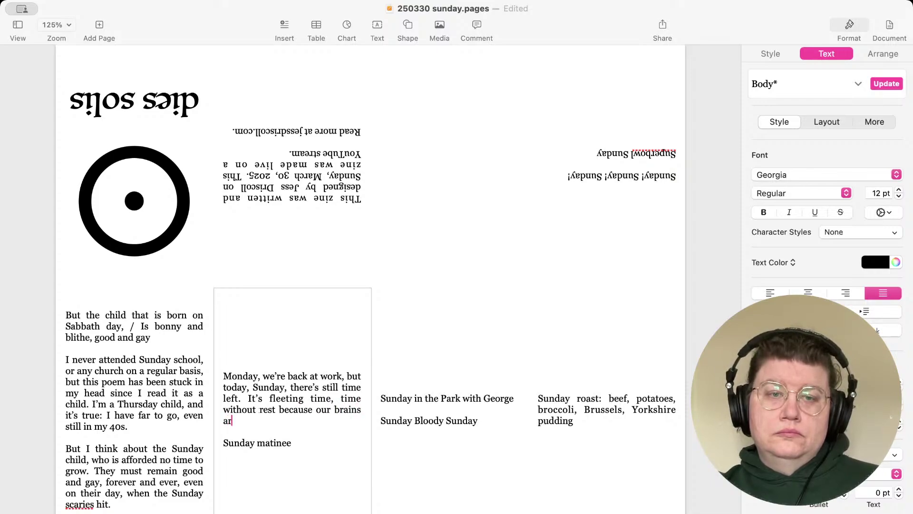
{"action": "type", "text": ". "}
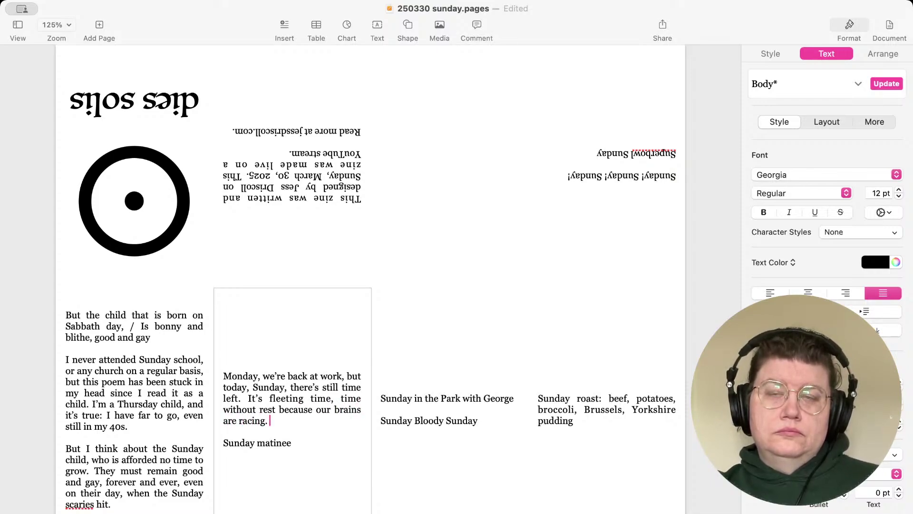
Add the questions "What did I forget? What do I have to get done?" after "our brains are racing."
{"action": "type", "text": "What"}
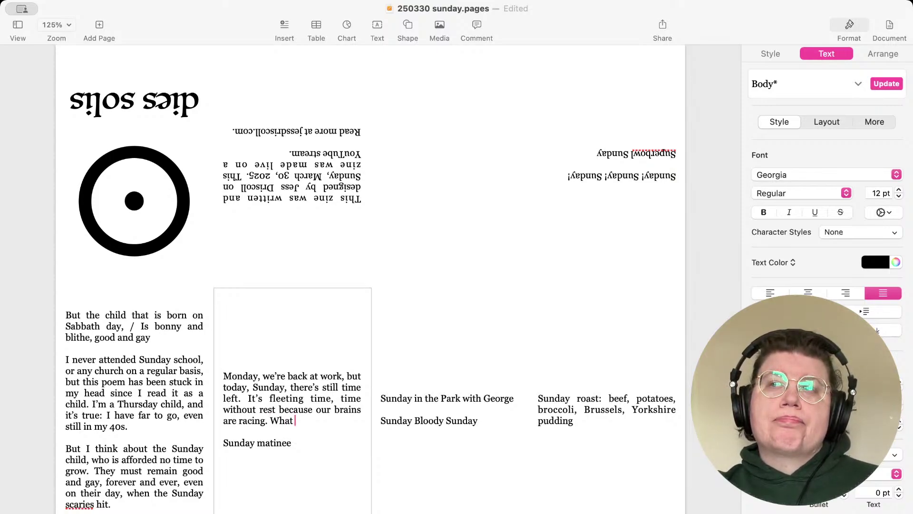
{"action": "type", "text": " did"}
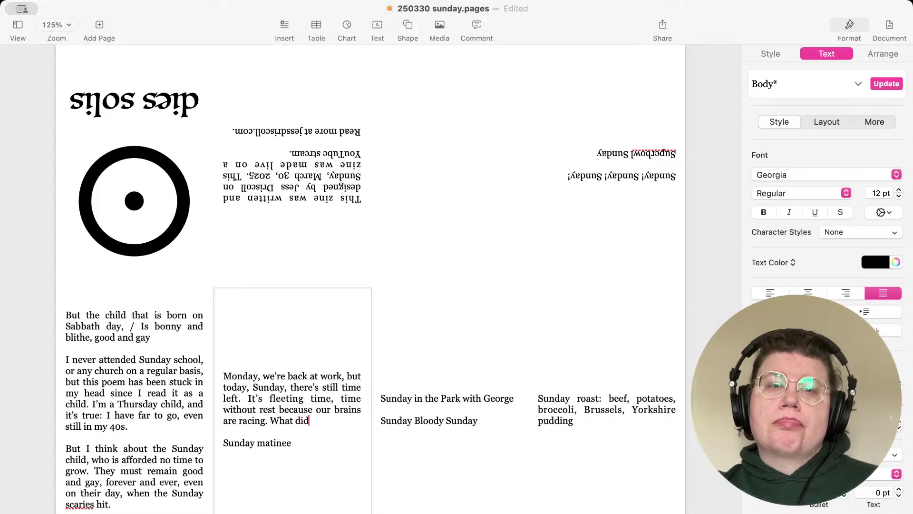
{"action": "type", "text": " I forget"}
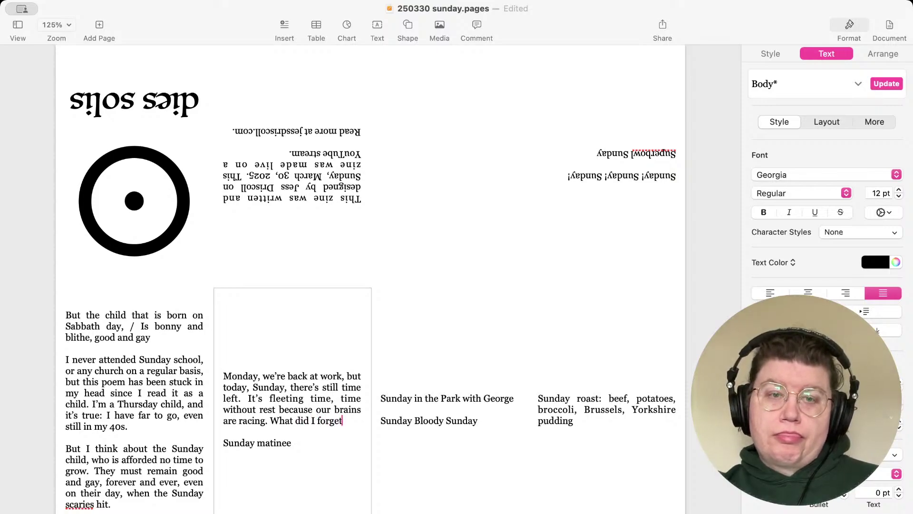
{"action": "type", "text": "? What"}
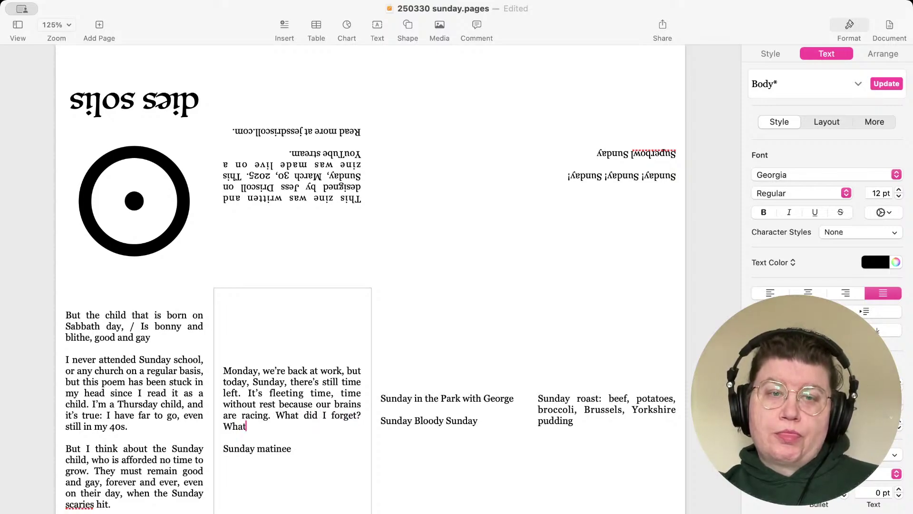
{"action": "type", "text": " do I have to"}
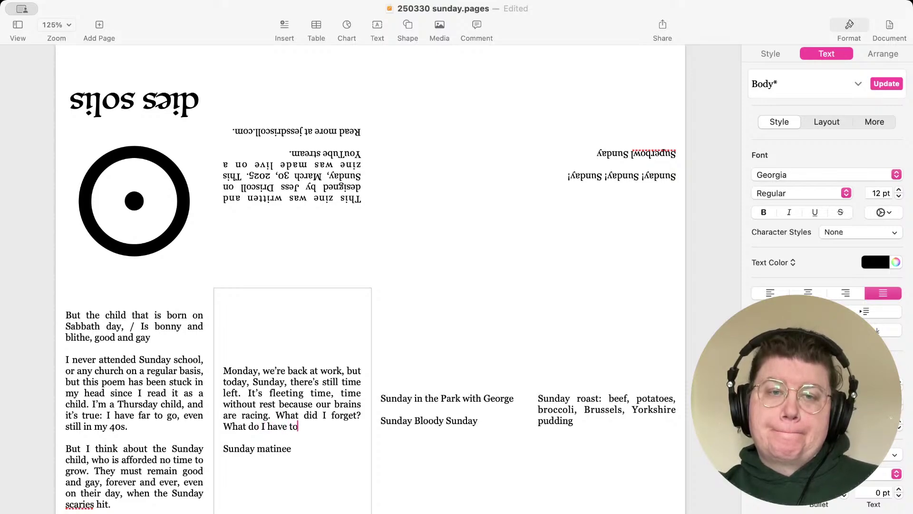
{"action": "type", "text": " get done? "}
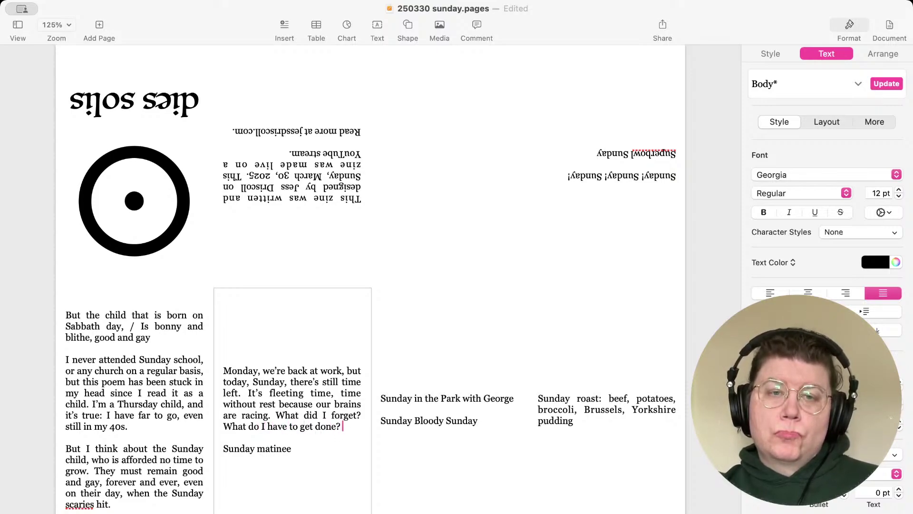
{"action": "type", "text": "What"}
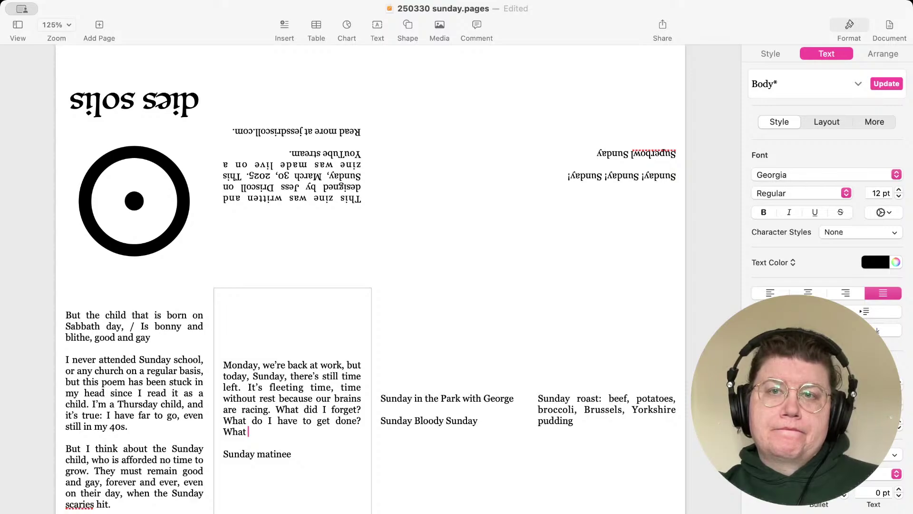
{"action": "key", "text": "BackSpace"}
{"action": "key", "text": "BackSpace"}
{"action": "key", "text": "BackSpace"}
{"action": "key", "text": "BackSpace"}
{"action": "key", "text": "BackSpace"}
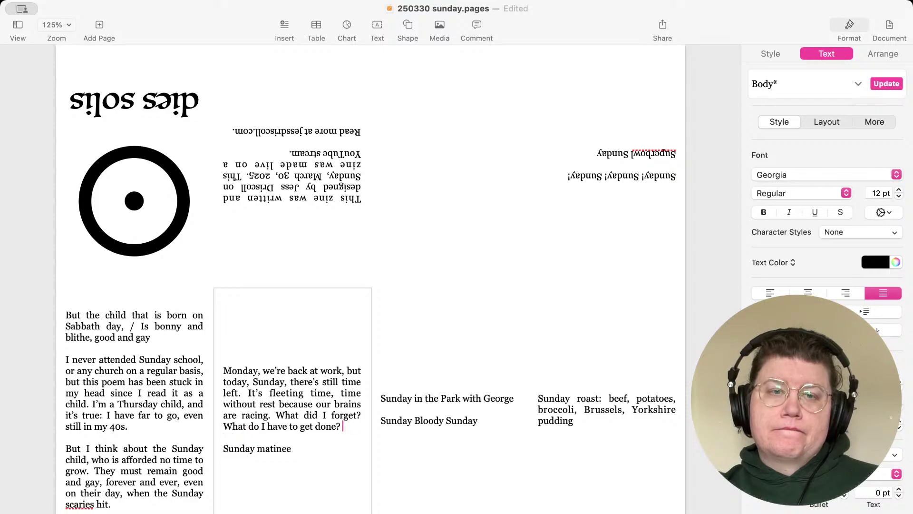
Add the question "Did I make a mistake?" after "What do I have to get done?"
{"action": "type", "text": "Did I make"}
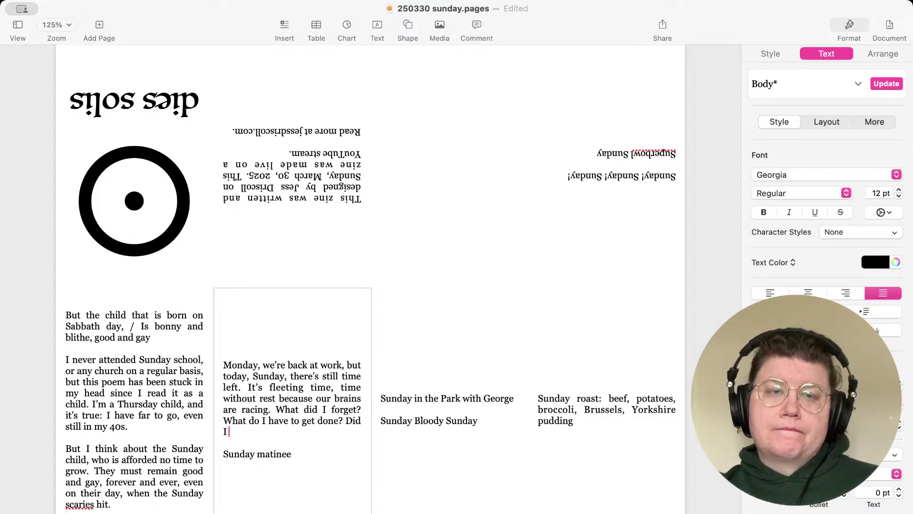
{"action": "type", "text": " a mistake."}
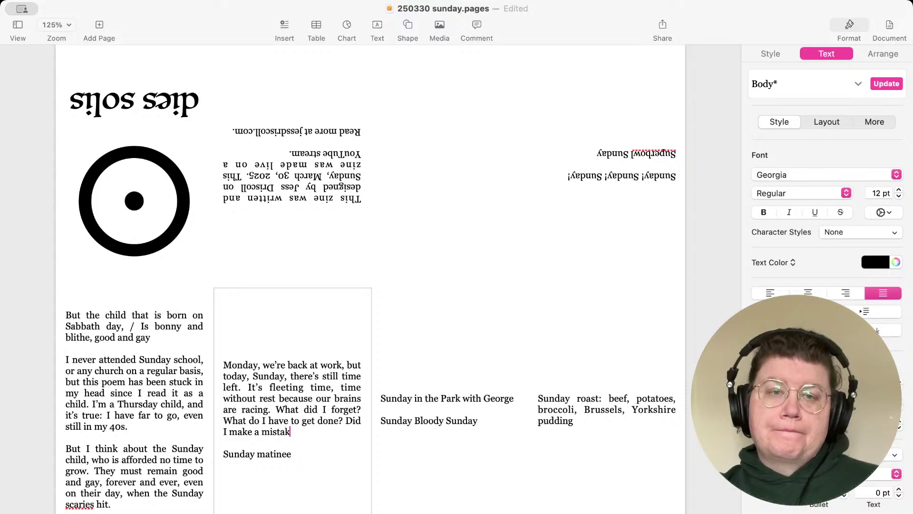
{"action": "key", "text": "BackSpace"}
{"action": "type", "text": "?"}
Start a new paragraph reading "The Sunday scaries stay with me, a low hum of anxiety I carry through this day of rest."
{"action": "key", "text": "Return"}
{"action": "key", "text": "Return"}
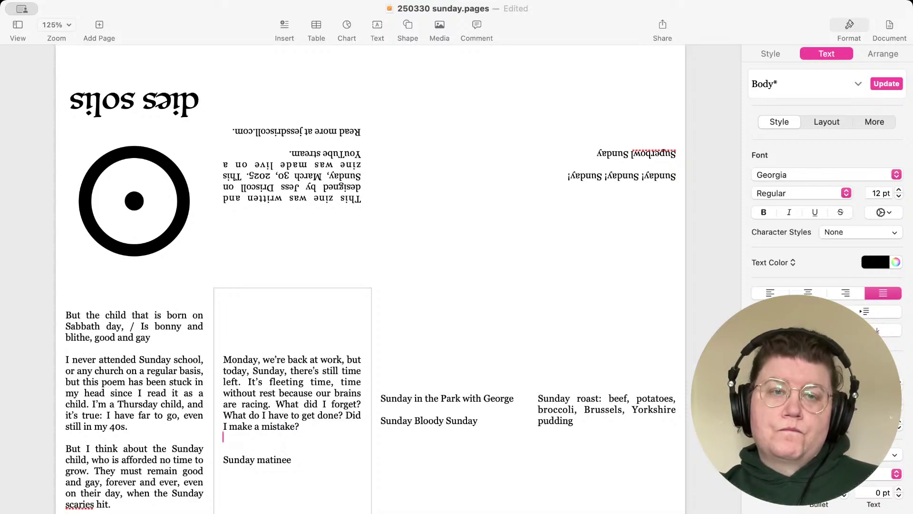
{"action": "type", "text": "The Sunday"}
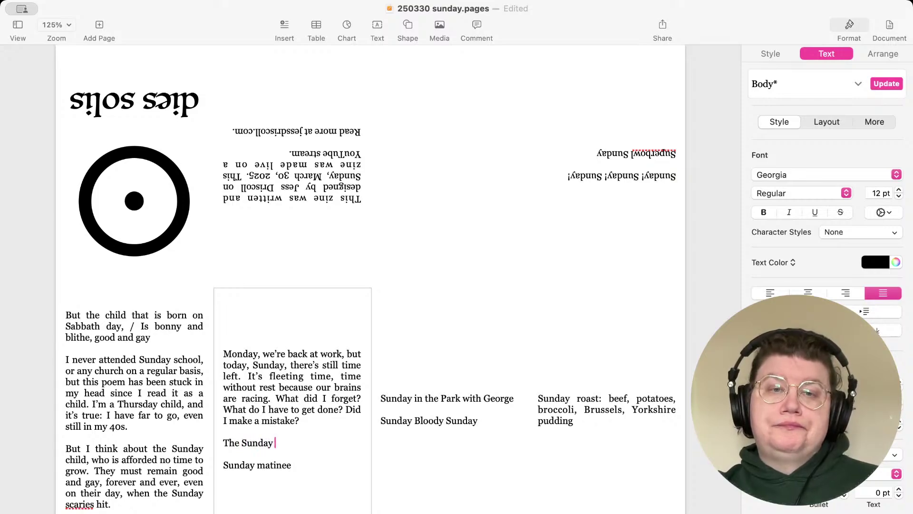
{"action": "type", "text": " scaries "}
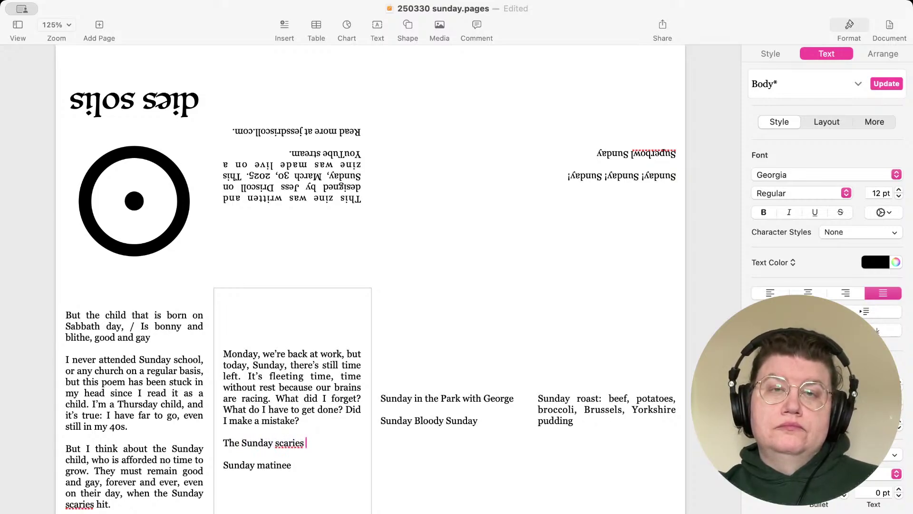
{"action": "type", "text": "stay"}
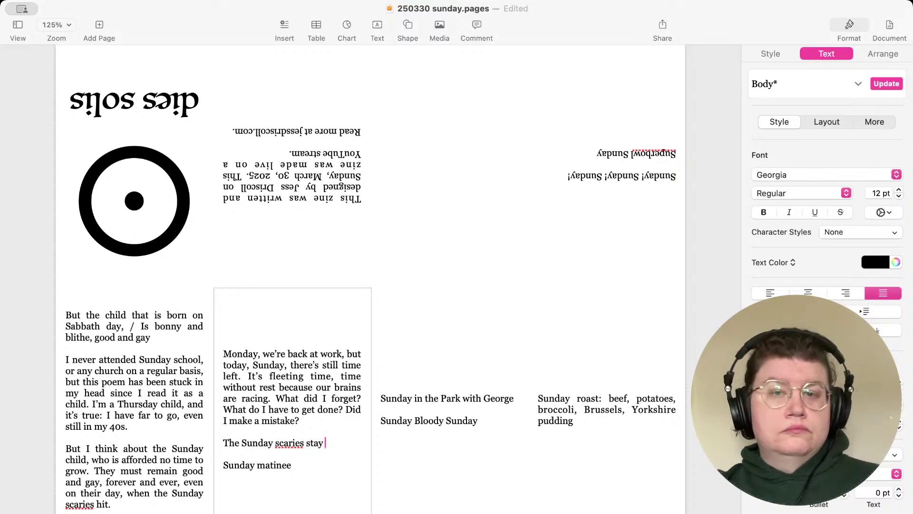
{"action": "type", "text": " with"}
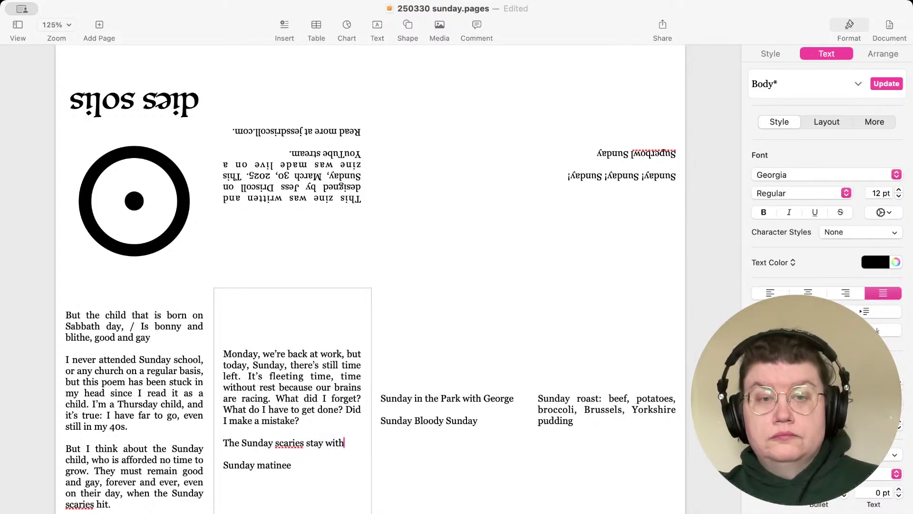
{"action": "type", "text": " me, a low"}
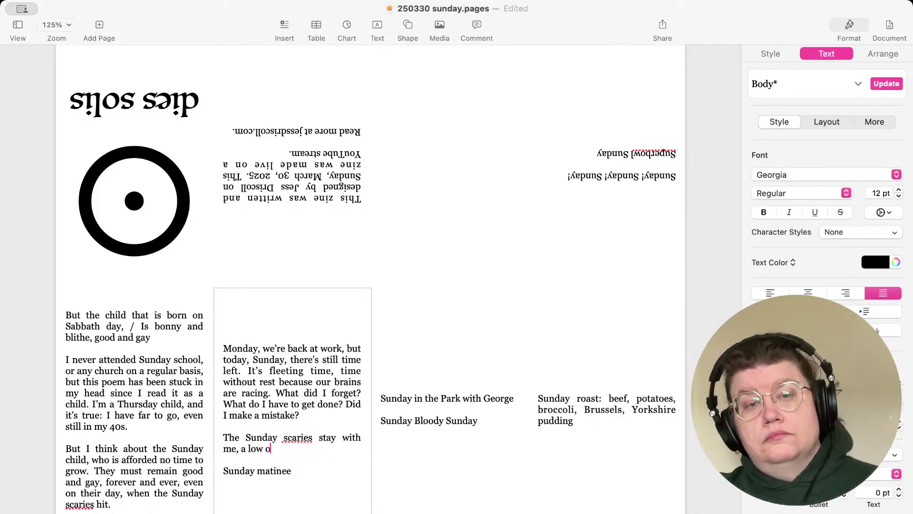
{"action": "type", "text": " hum of an"}
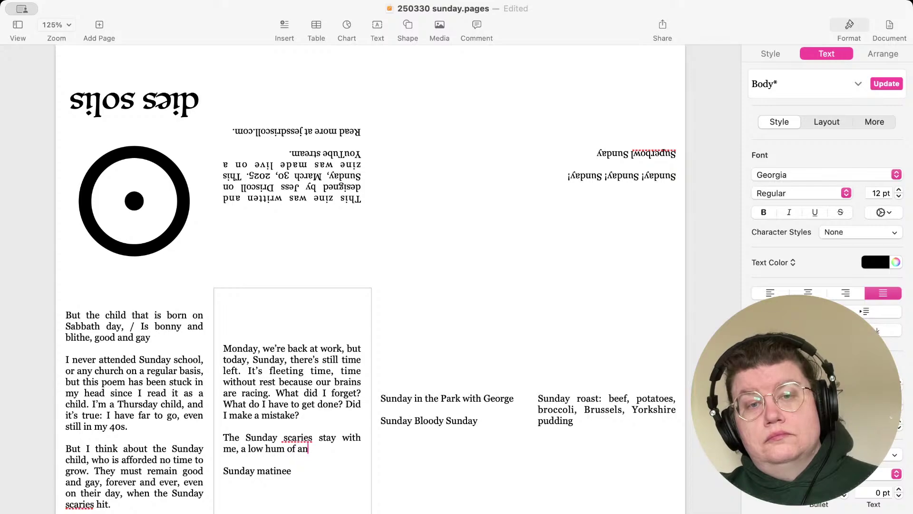
{"action": "type", "text": "xiety"}
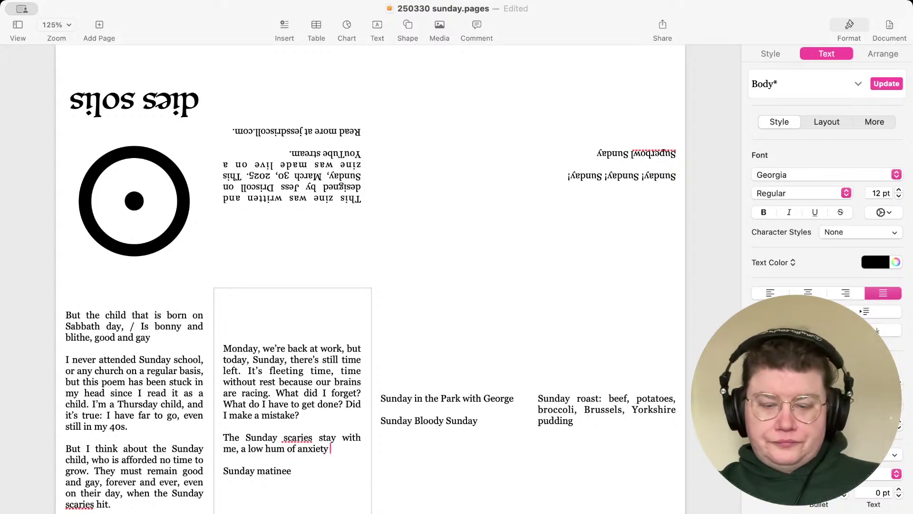
{"action": "type", "text": "carry throu"}
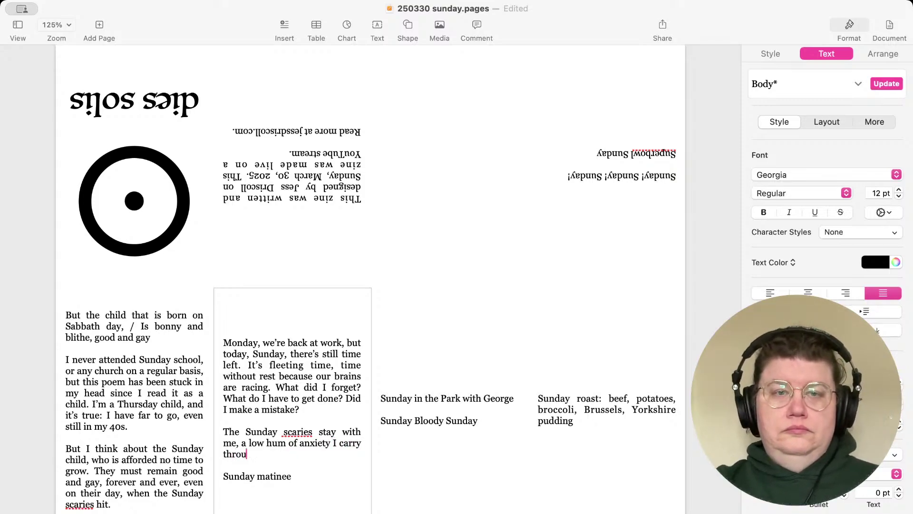
{"action": "type", "text": "gh this day"}
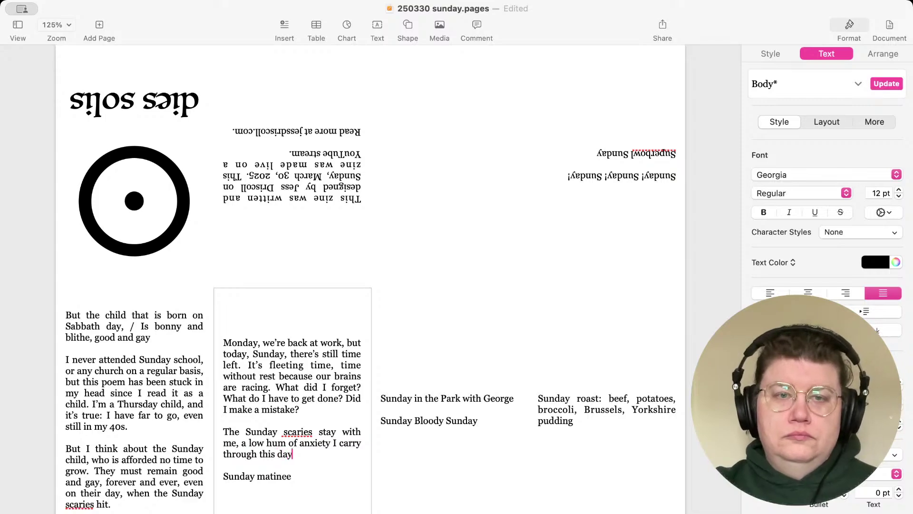
{"action": "type", "text": " of res"}
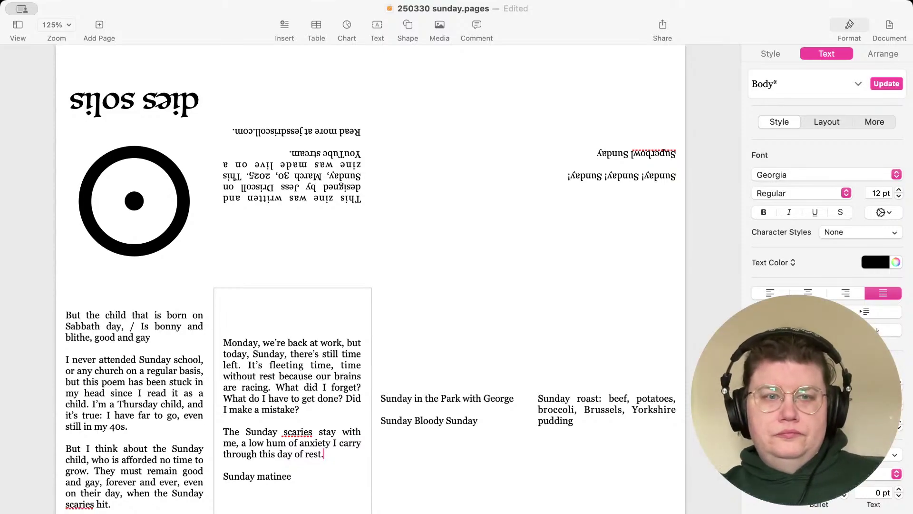
Continue the paragraph after "day of rest." with "Please, I pray, not knowing who I'm sending my words,"
{"action": "type", "text": "t. Ple"}
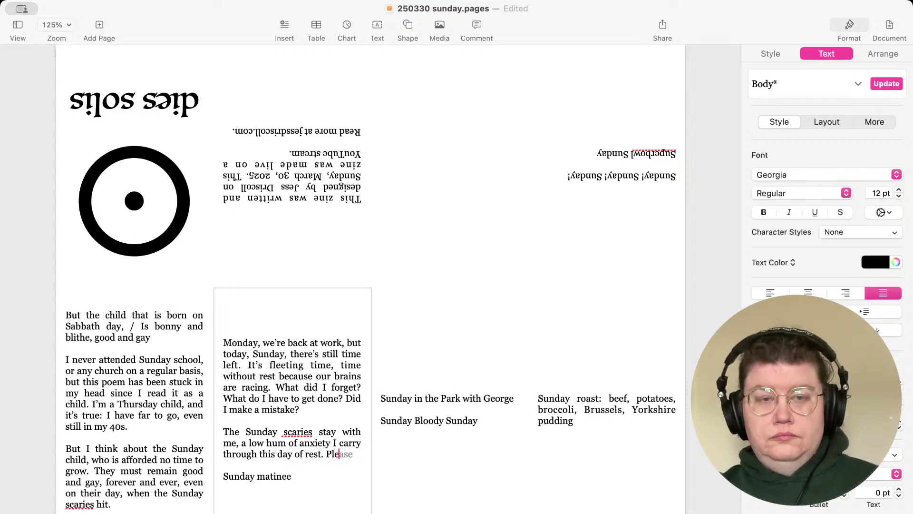
{"action": "type", "text": "ase, I pray"}
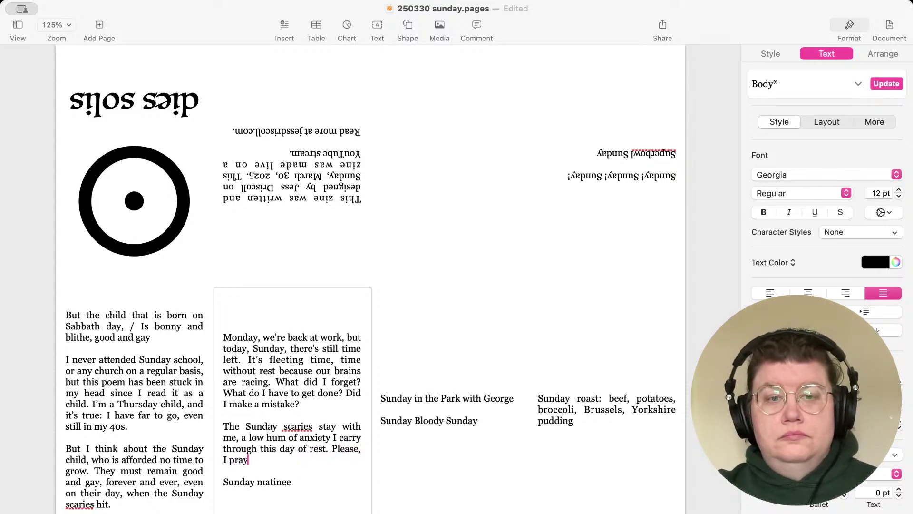
{"action": "type", "text": ", not knowin"}
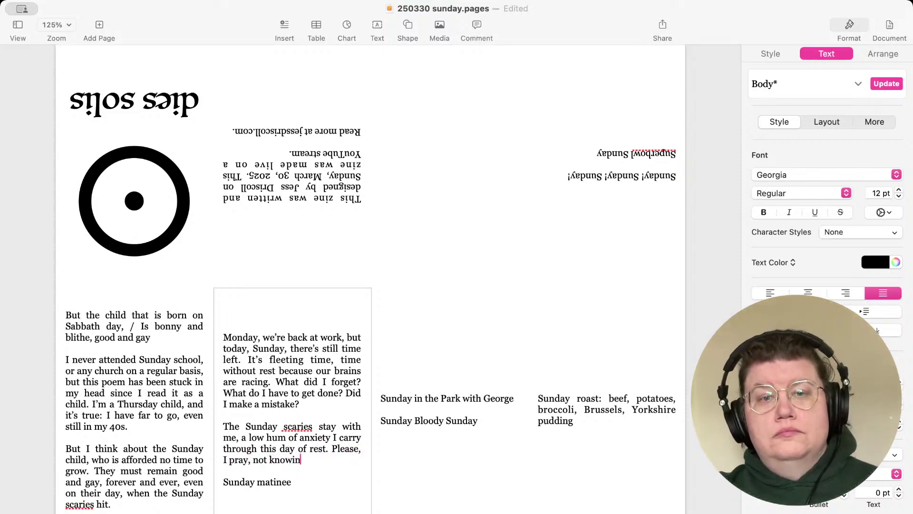
{"action": "type", "text": "g who I"}
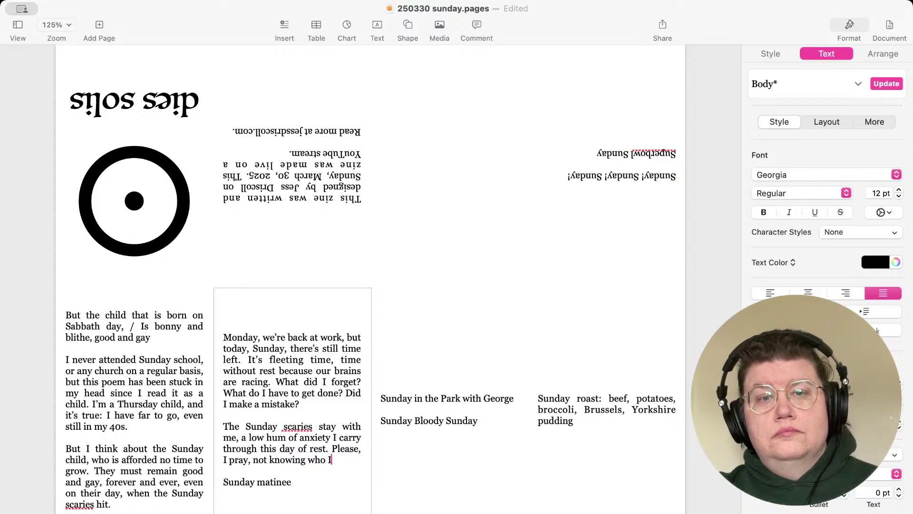
{"action": "type", "text": "'m sen"}
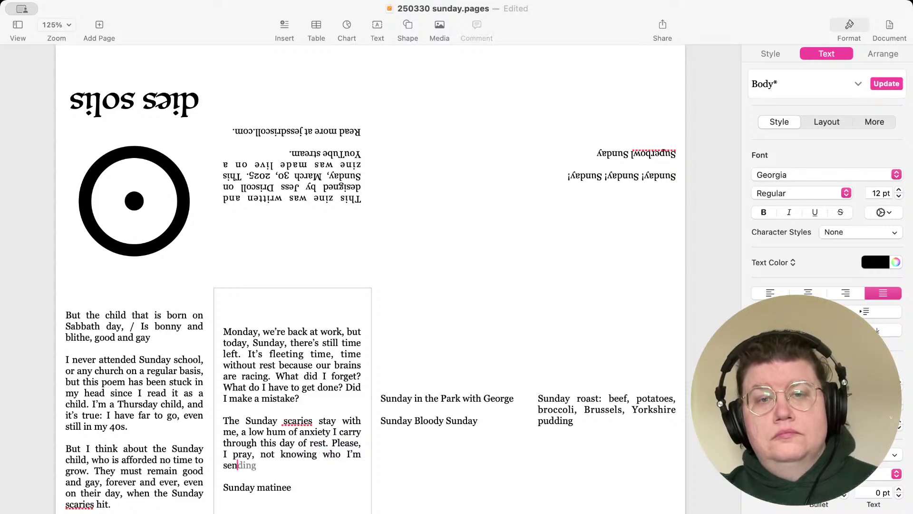
{"action": "type", "text": "ding my words to"}
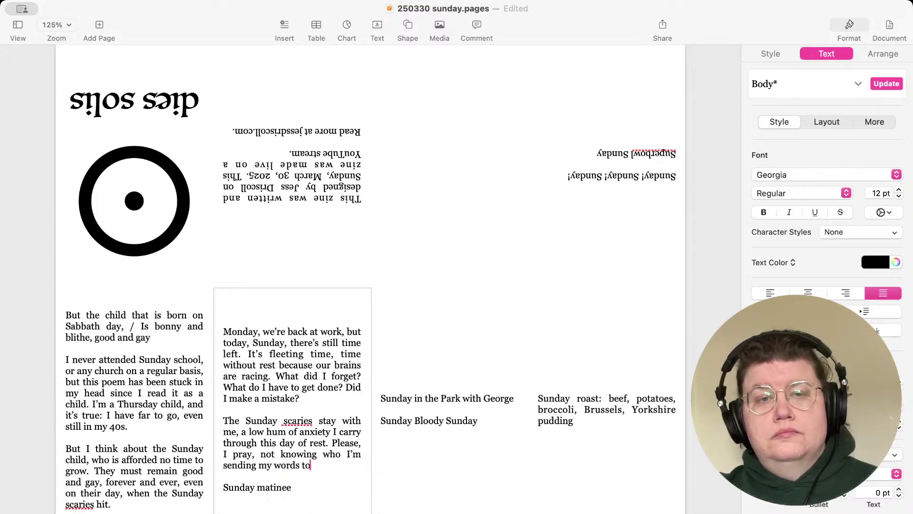
{"action": "key", "text": "BackSpace"}
{"action": "key", "text": "BackSpace"}
{"action": "type", "text": ","}
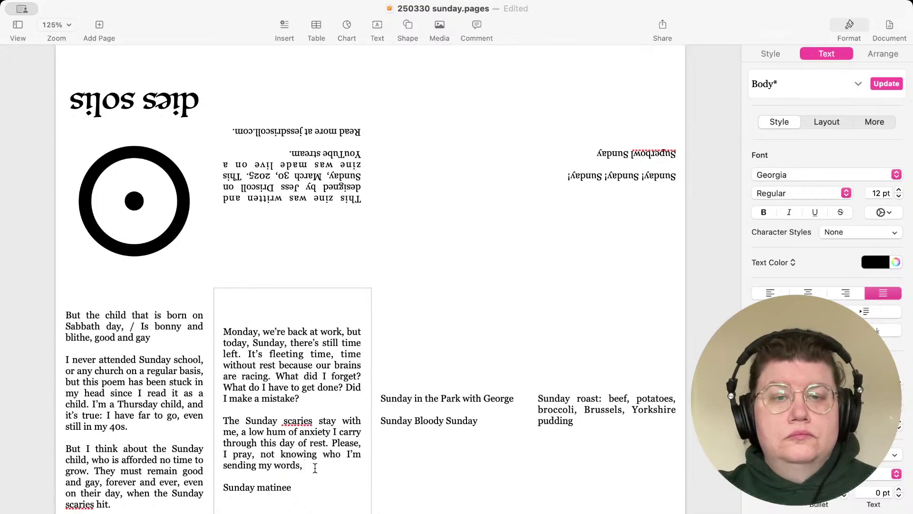
Change "who" to "to whom" in the phrase "not knowing who I'm sending my words"
{"action": "left_click", "coordinate": [325, 452]}
{"action": "type", "text": "t"}
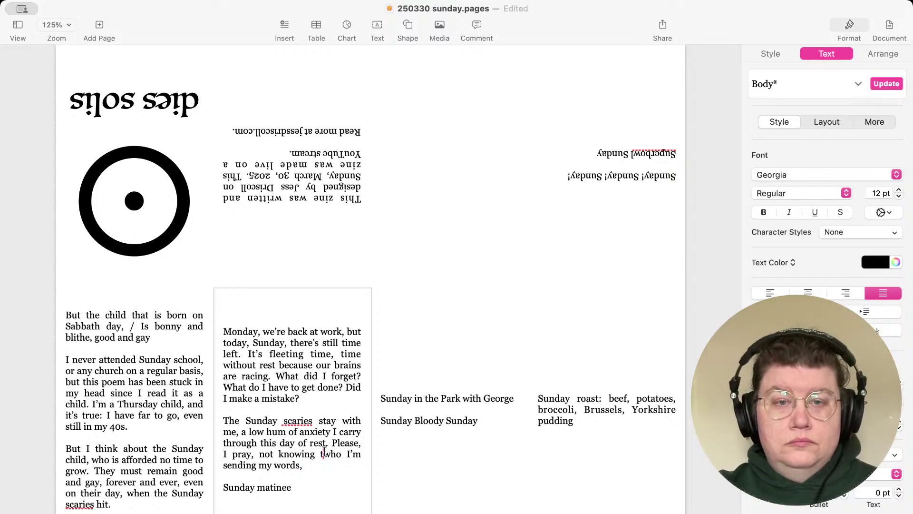
{"action": "type", "text": "o "}
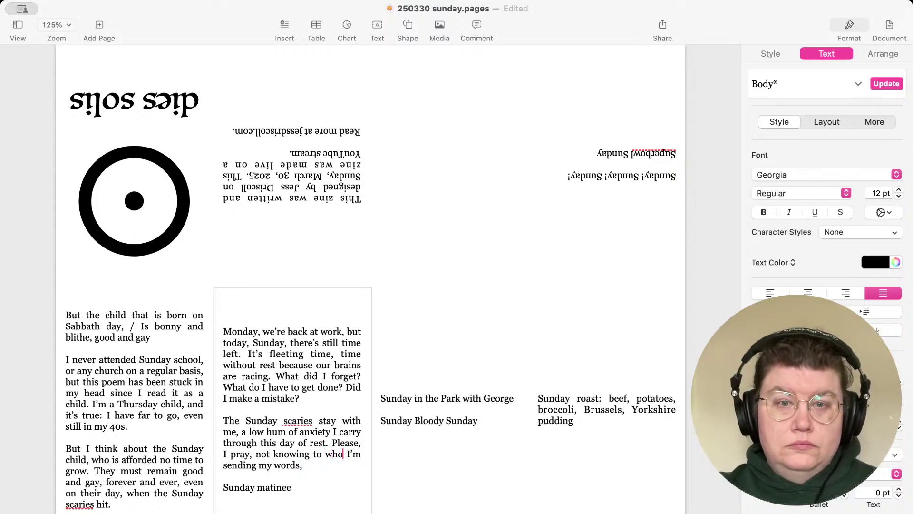
{"action": "type", "text": "m"}
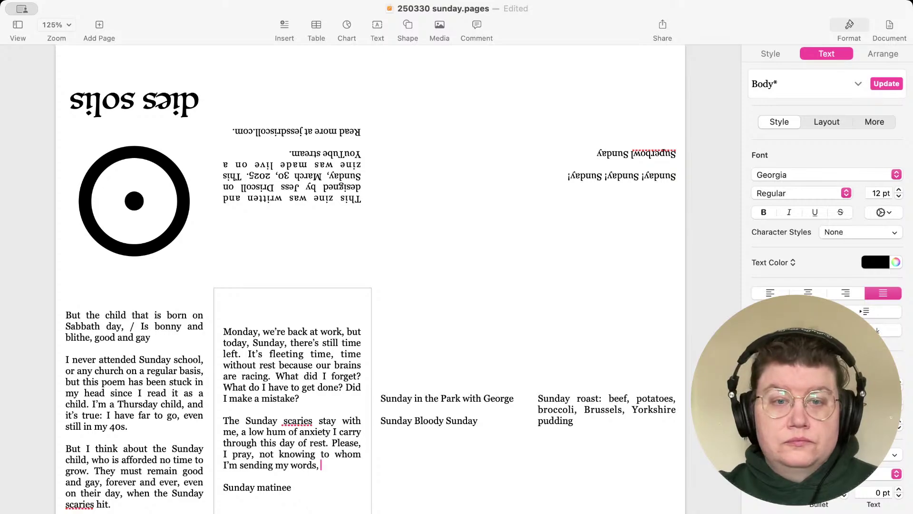
Finish the sentence after "sending my words," with "let this day pass slowly."
{"action": "type", "text": " let this ti"}
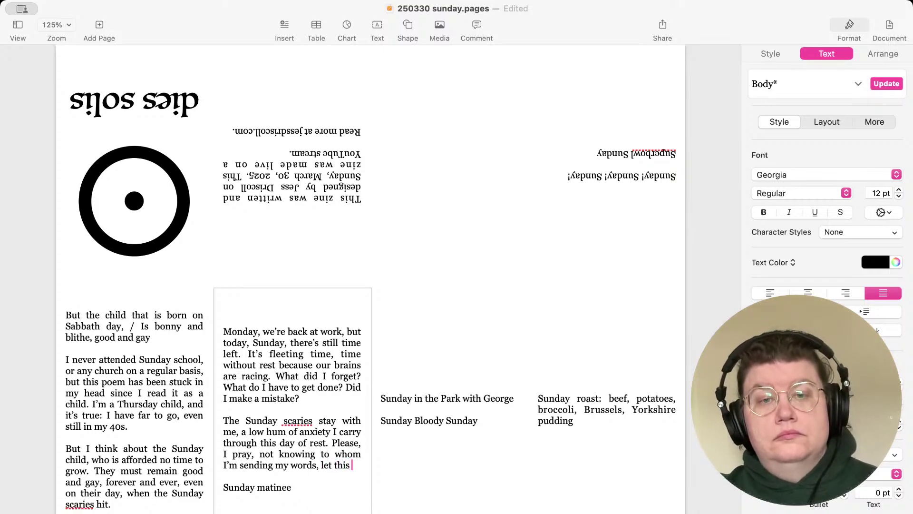
{"action": "key", "text": "BackSpace"}
{"action": "key", "text": "BackSpace"}
{"action": "type", "text": "day pa"}
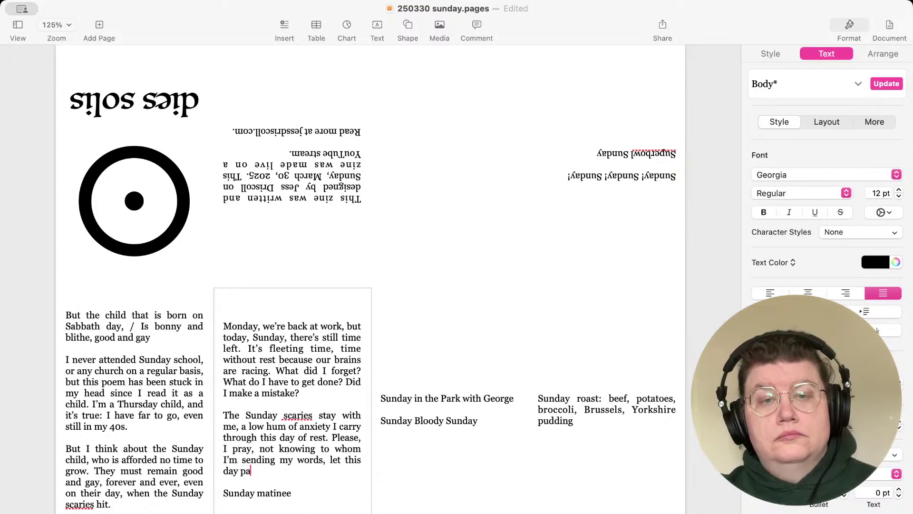
{"action": "type", "text": "ss slow"}
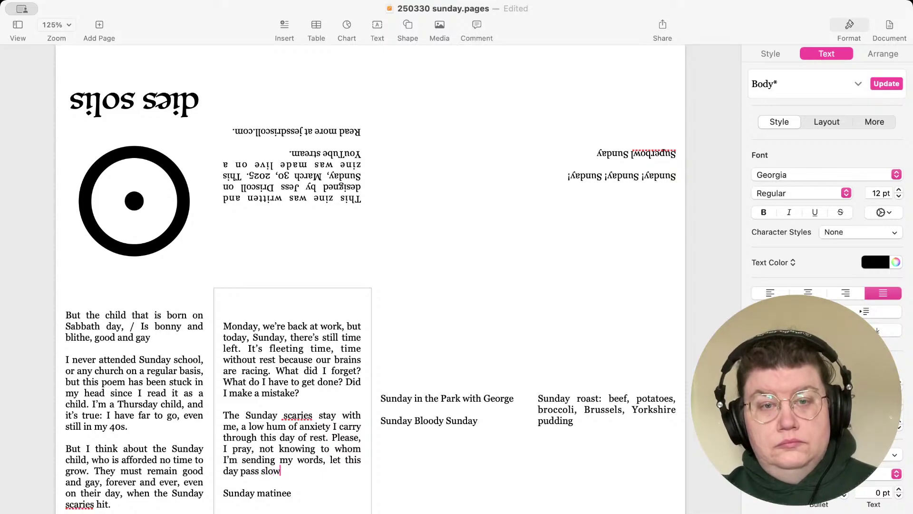
{"action": "type", "text": "ly."}
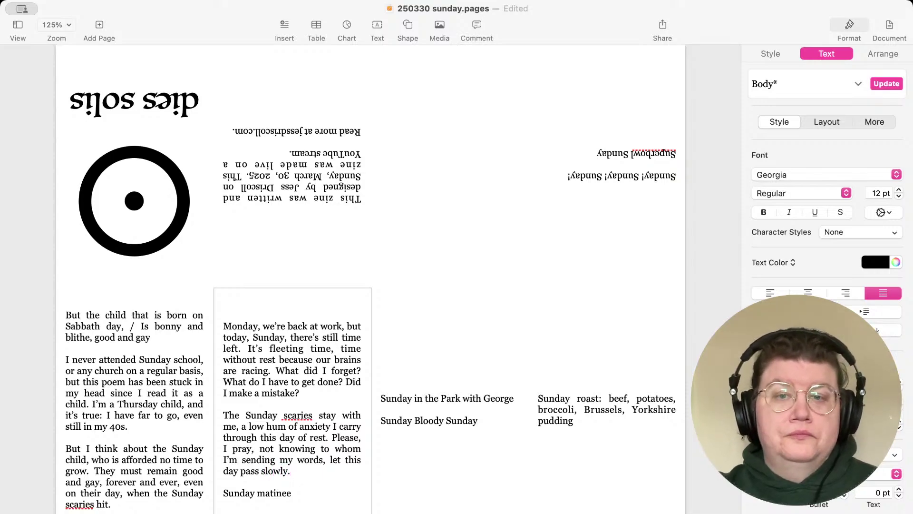
Remove the "Sunday matinee" line from the scaries panel and insert "There's a Sunday matinee of" before "Sunday in the Park with George"
{"action": "left_click_drag", "start_coordinate": [295, 471], "coordinate": [321, 509]}
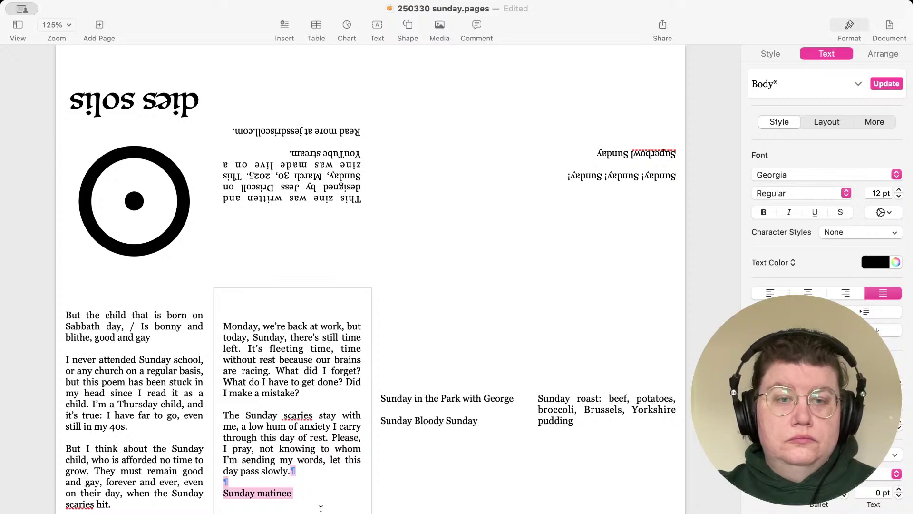
{"action": "key", "text": "BackSpace"}
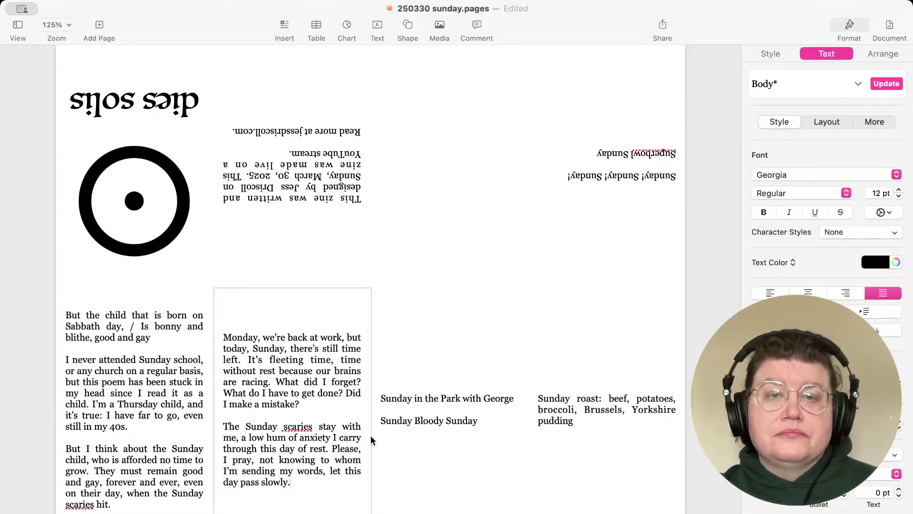
{"action": "double_click", "coordinate": [396, 398]}
{"action": "left_click", "coordinate": [379, 400]}
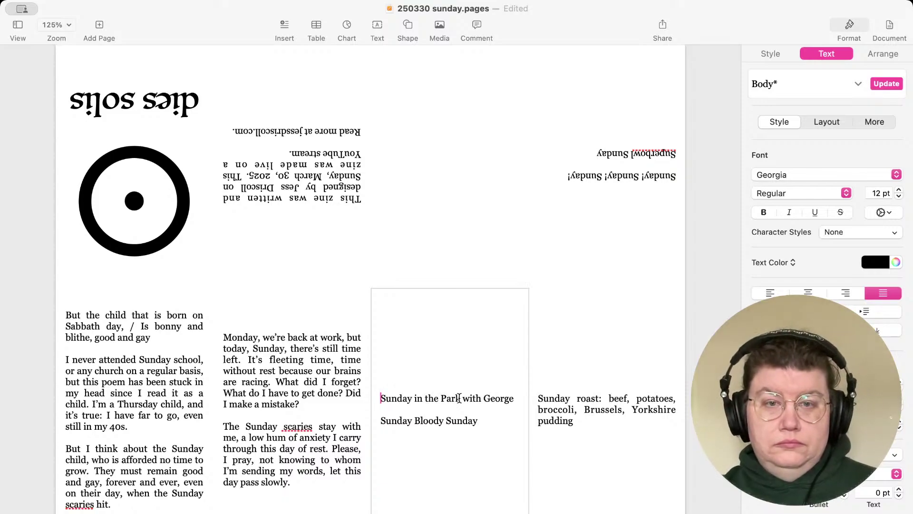
{"action": "type", "text": "There's a "}
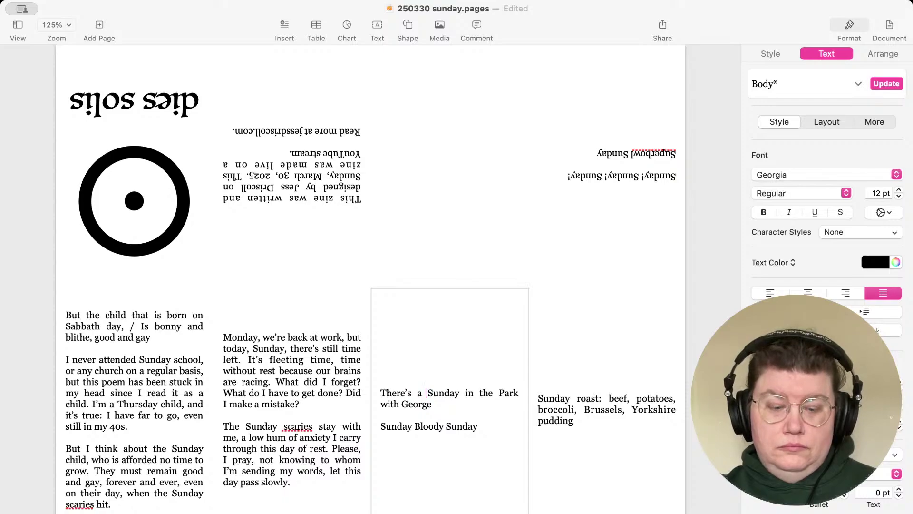
{"action": "type", "text": "Sunday mat"}
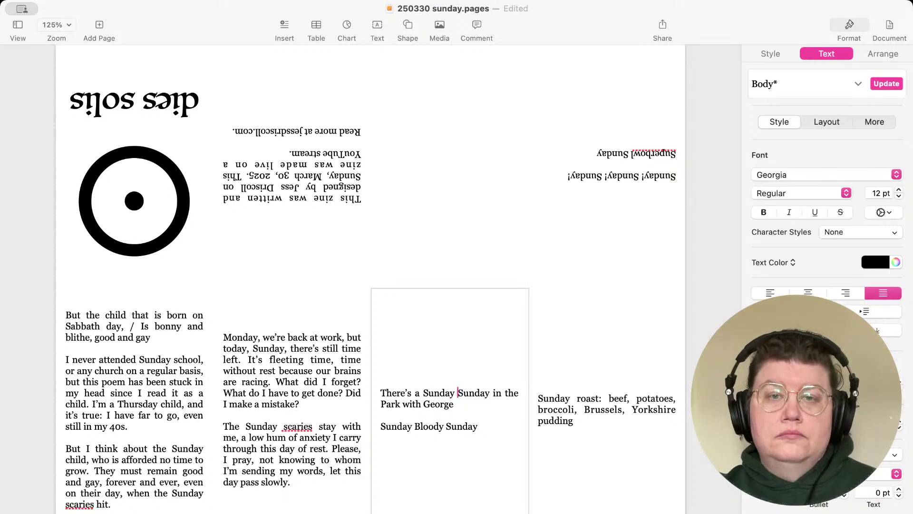
{"action": "type", "text": "inee of"}
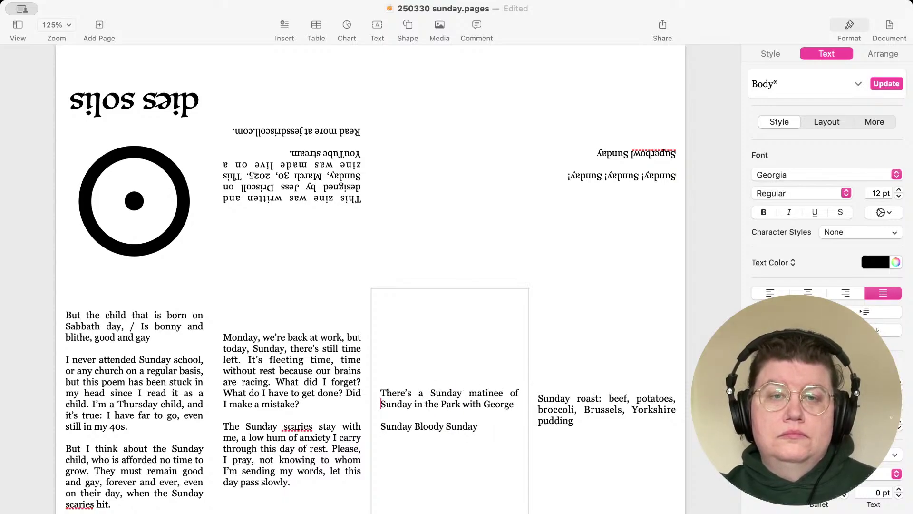
End the "Sunday in the Park with George" sentence with a period and continue with "I sing along"
{"action": "left_click", "coordinate": [381, 415]}
{"action": "left_click", "coordinate": [513, 403]}
{"action": "type", "text": ". "}
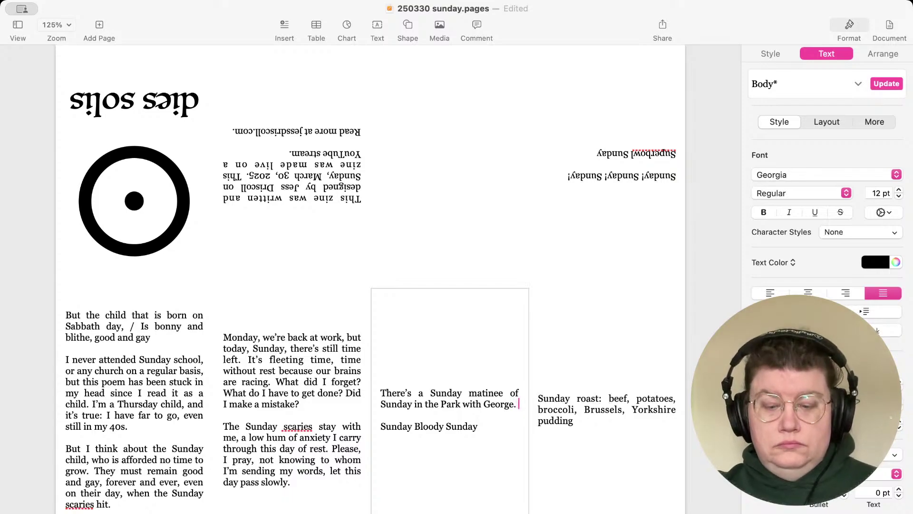
{"action": "type", "text": "I sing "}
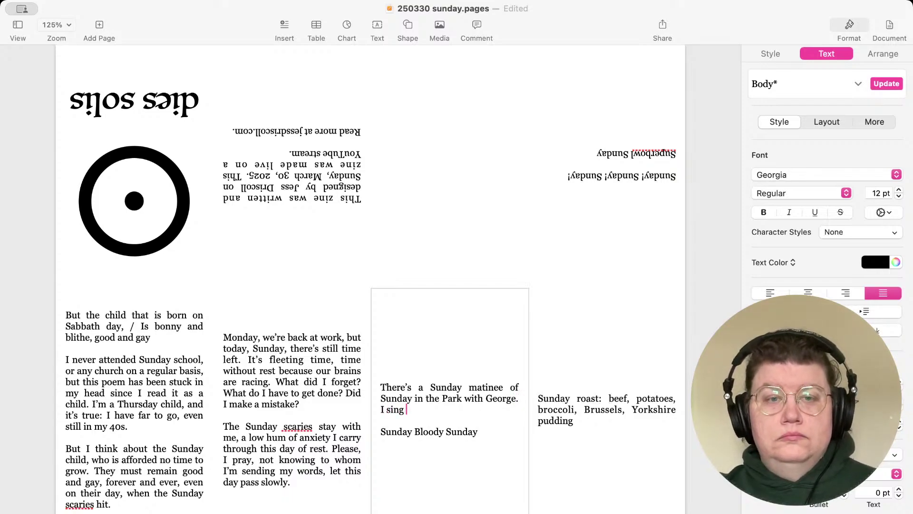
{"action": "type", "text": "along"}
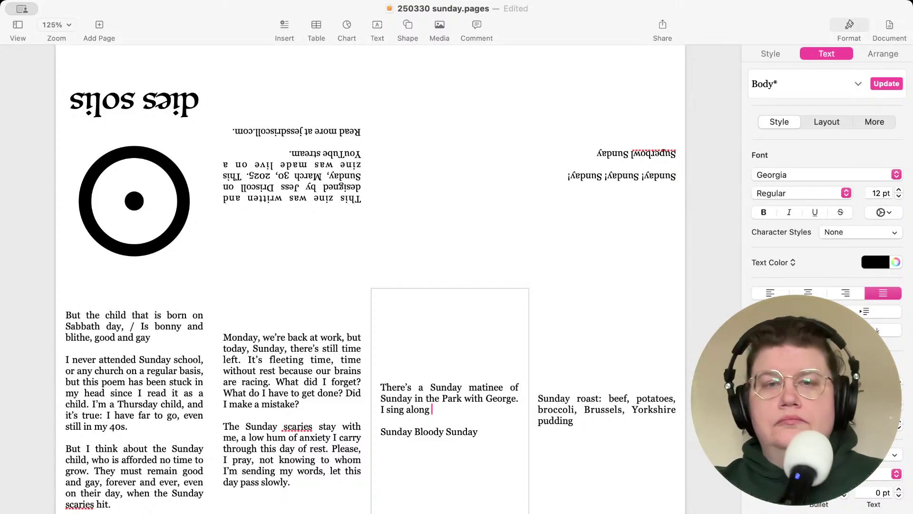
{"action": "key", "text": "super+Tab"}
{"action": "key", "text": "super+Tab"}
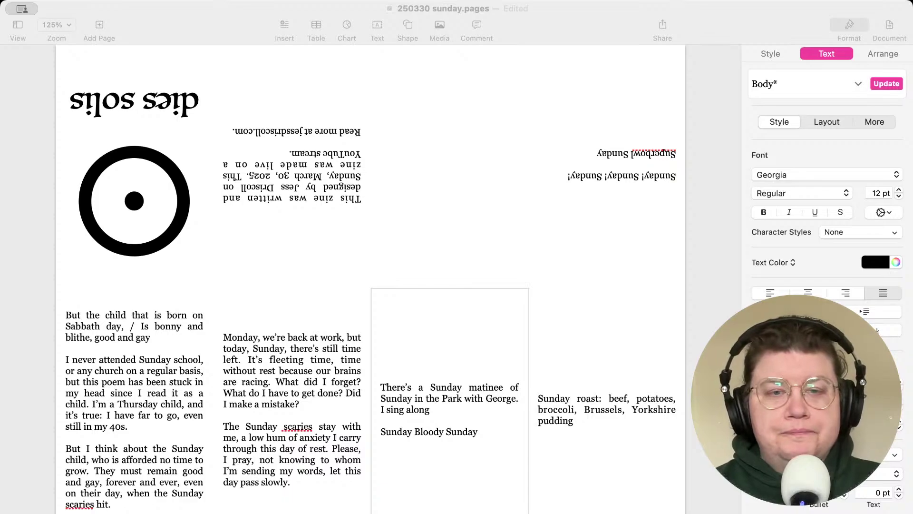
{"action": "key", "text": "super+Tab"}
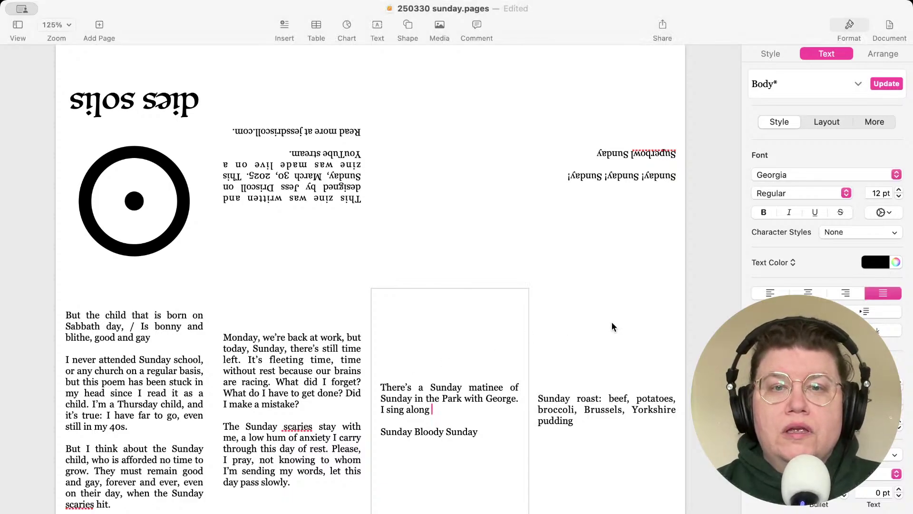
Delete the "Sunday Bloody Sunday" line below "I sing along"
{"action": "left_click_drag", "start_coordinate": [453, 412], "coordinate": [491, 453]}
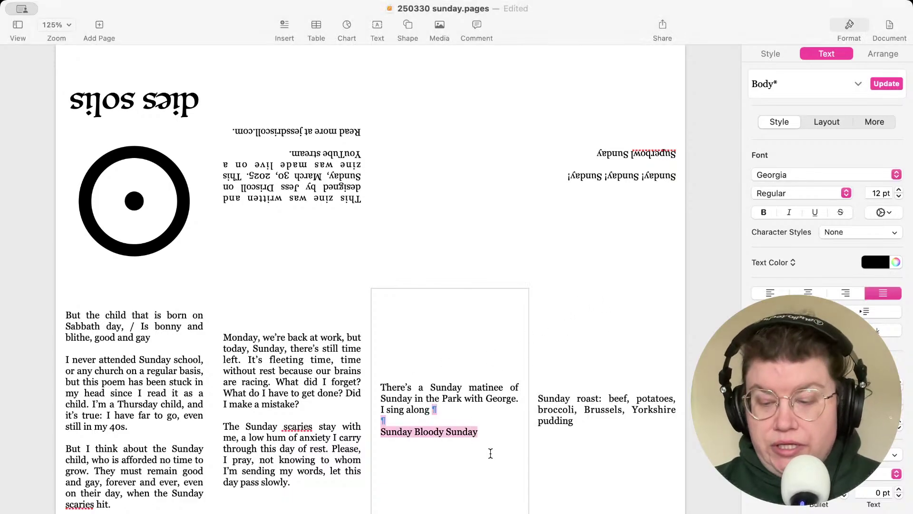
{"action": "key", "text": "BackSpace"}
Move the "Sunday roast" text into the upside-down panel above it, replacing "Sunday! Sunday! Sunday!" and "Superbowl Sunday"
{"action": "double_click", "coordinate": [623, 176]}
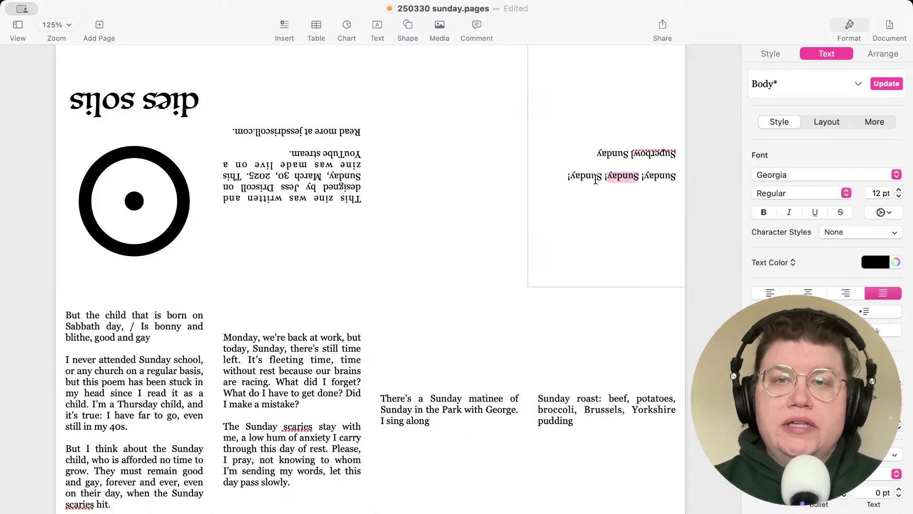
{"action": "left_click_drag", "start_coordinate": [577, 177], "coordinate": [568, 149]}
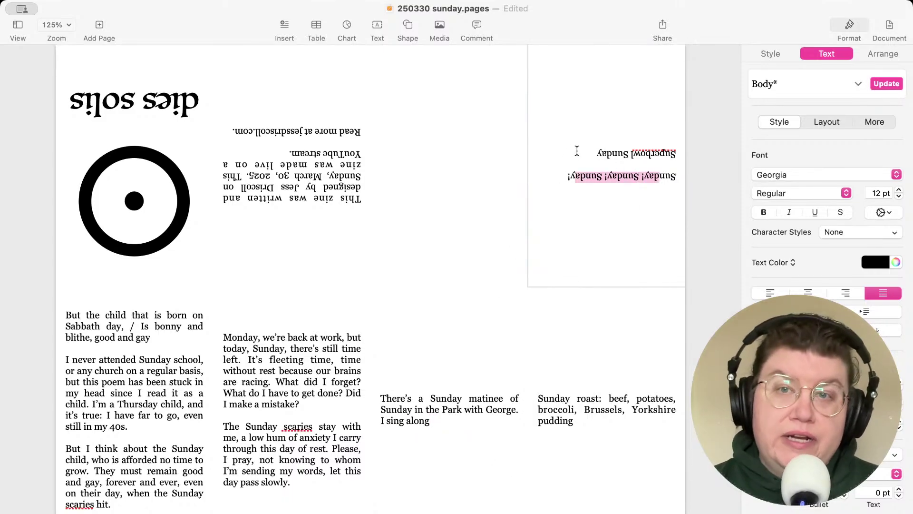
{"action": "left_click", "coordinate": [602, 421]}
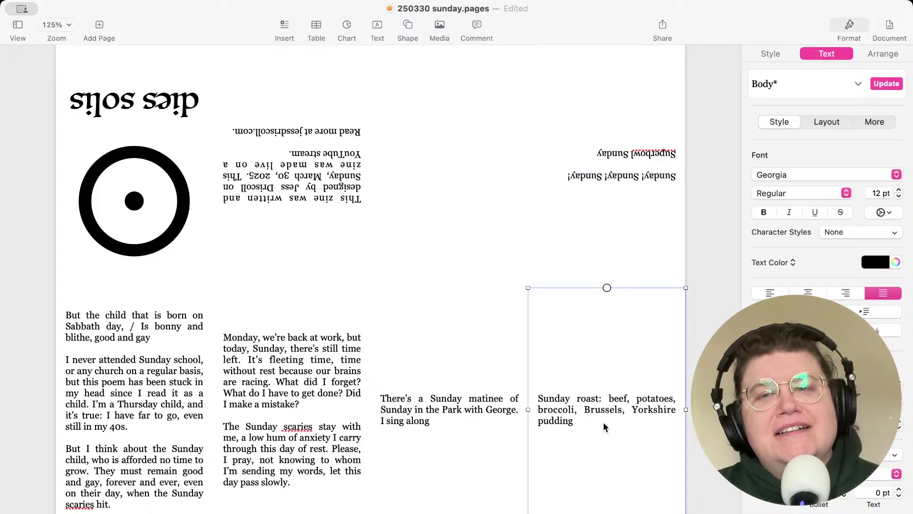
{"action": "double_click", "coordinate": [603, 421]}
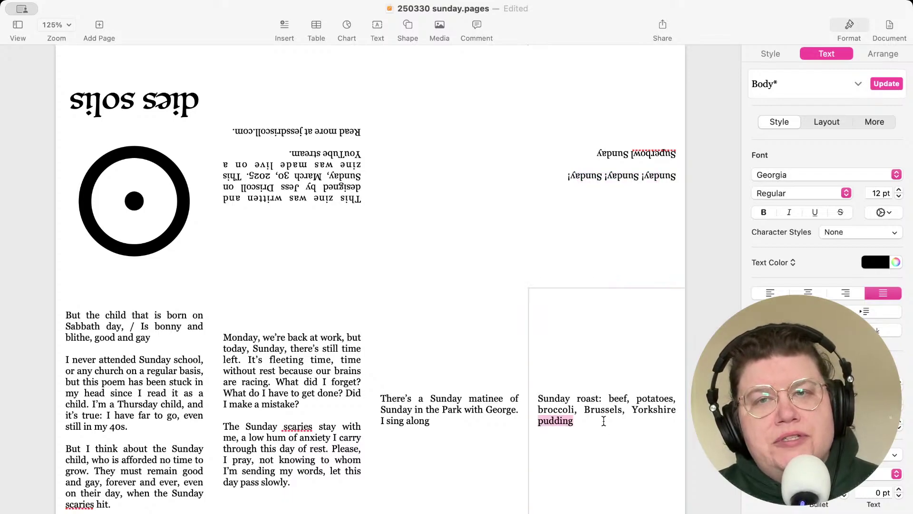
{"action": "left_click_drag", "start_coordinate": [603, 421], "coordinate": [527, 399]}
{"action": "key", "text": "cmd+c"}
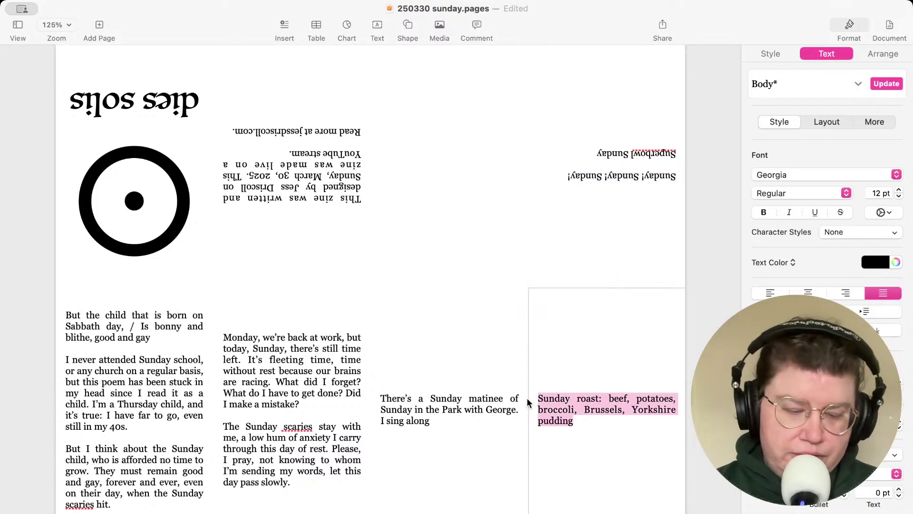
{"action": "key", "text": "BackSpace"}
{"action": "left_click", "coordinate": [608, 200]}
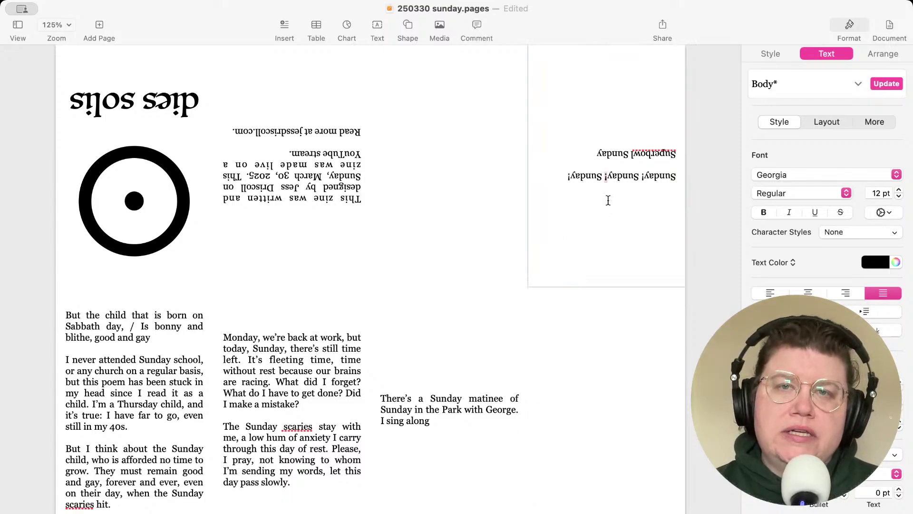
{"action": "left_click", "coordinate": [676, 187]}
{"action": "key", "text": "cmd+v"}
{"action": "left_click_drag", "start_coordinate": [633, 172], "coordinate": [594, 137]}
{"action": "key", "text": "BackSpace"}
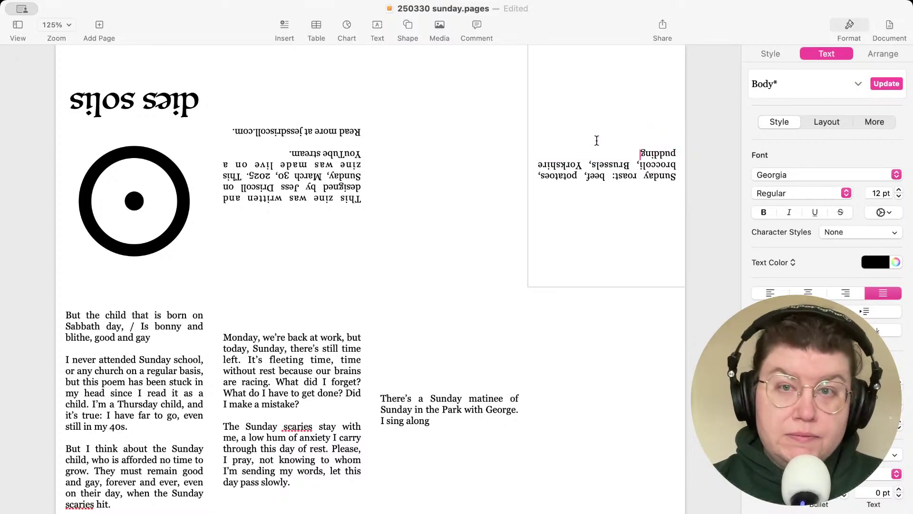
Fill the emptied panel with "Sunday! Sunday! Sunday!" and a separate "Superbowl Sunday" paragraph, and save the document
{"action": "left_click", "coordinate": [621, 408]}
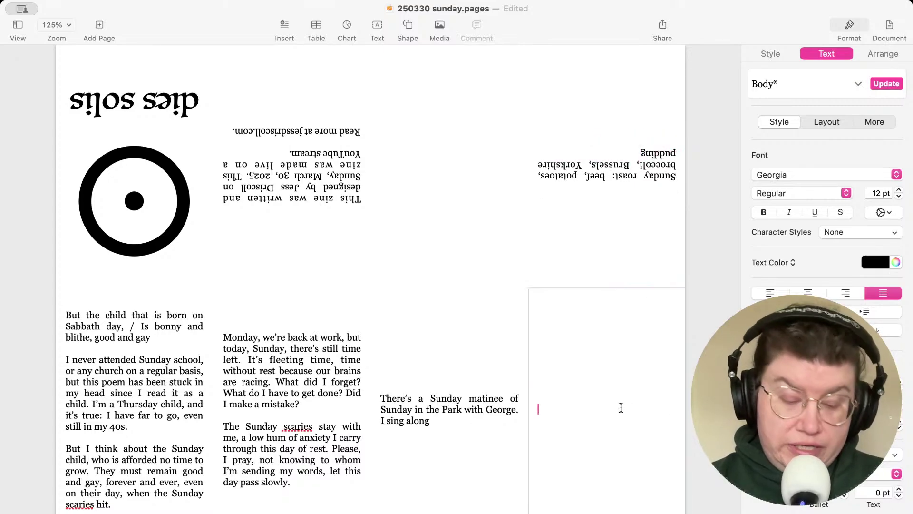
{"action": "type", "text": "Sunday! Sunday! Sunday!  Superbowl Sunday"}
{"action": "left_click", "coordinate": [538, 398]}
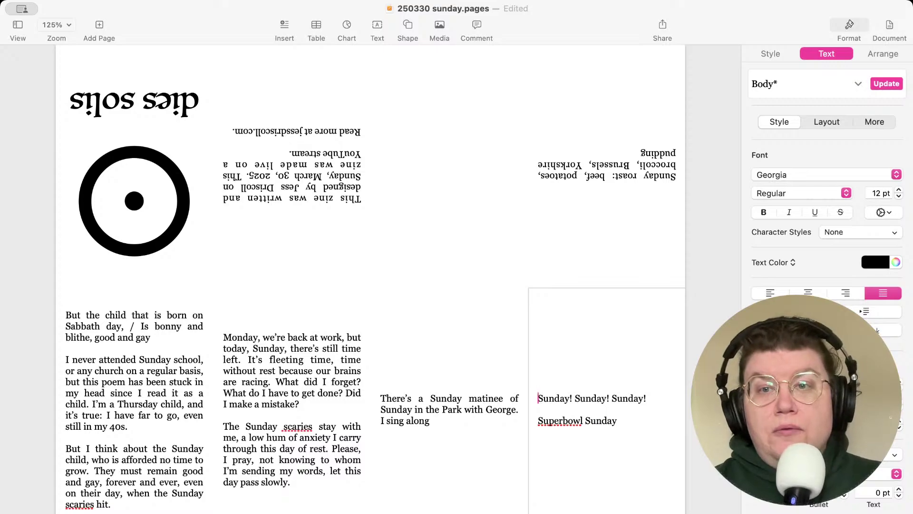
{"action": "key", "text": "super+s"}
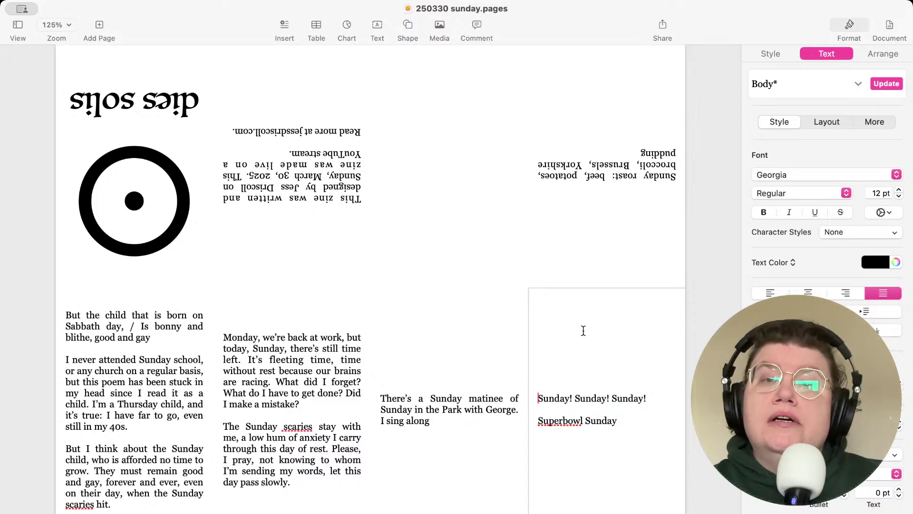
{"action": "left_click", "coordinate": [447, 223]}
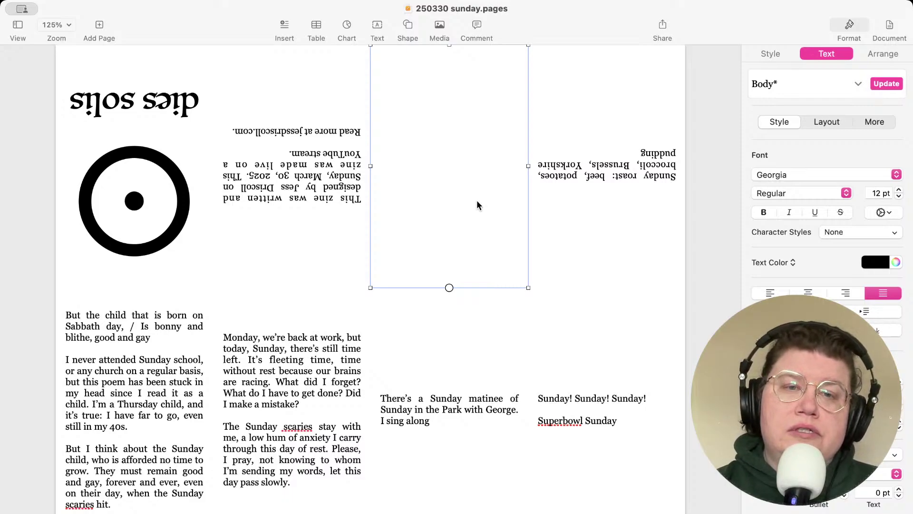
{"action": "double_click", "coordinate": [441, 429]}
{"action": "left_click", "coordinate": [439, 424]}
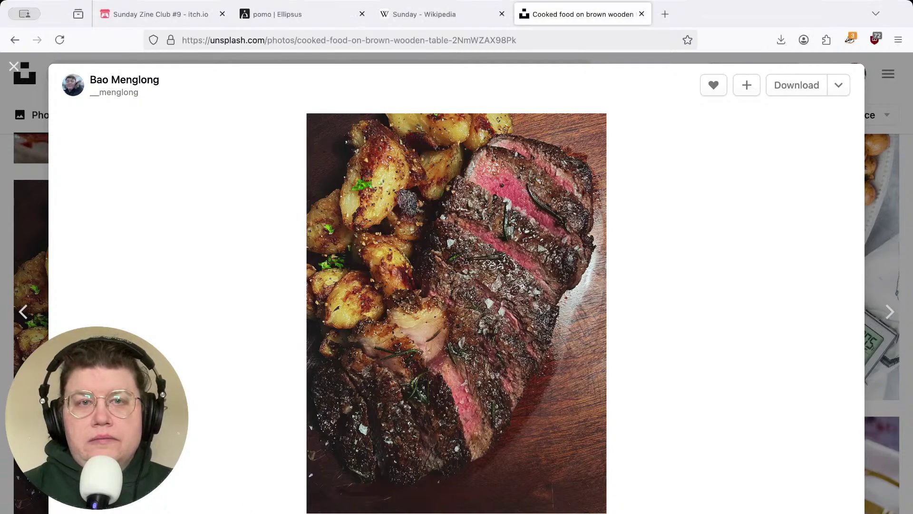
Switch to Firefox and open genius.com in a new tab
{"action": "left_click", "coordinate": [664, 14]}
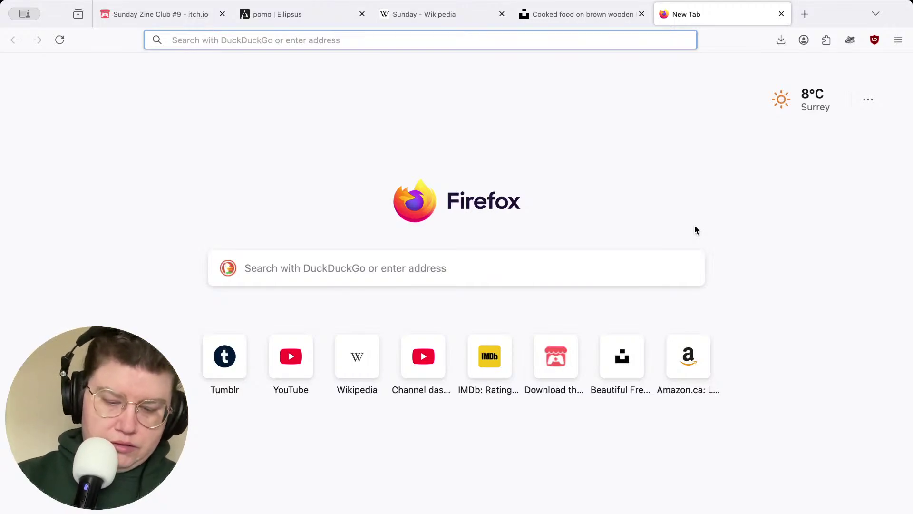
{"action": "type", "text": "genu"}
{"action": "type", "text": "ius.com/"}
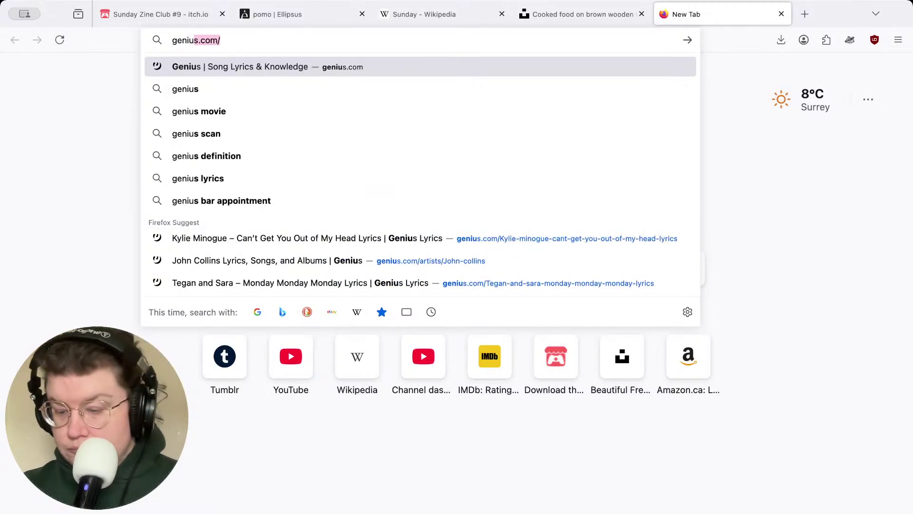
{"action": "key", "text": "Return"}
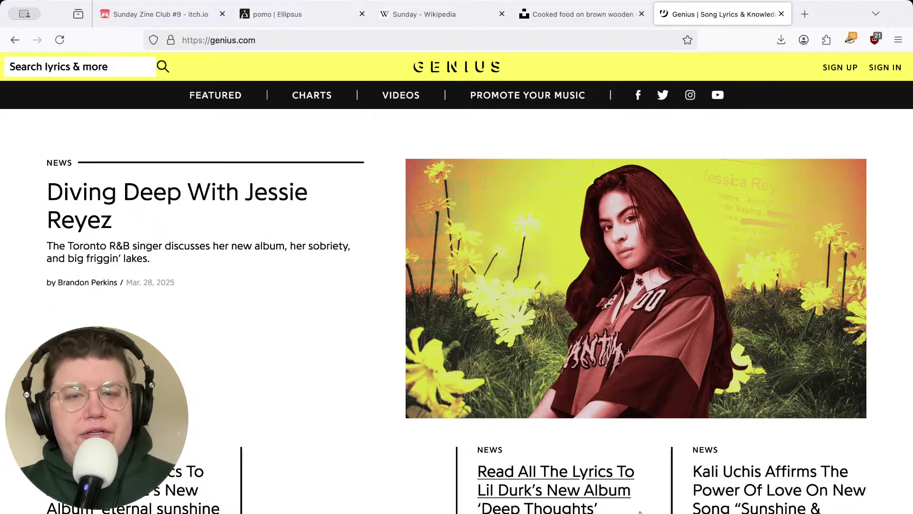
Search Genius for "sunday in the park" and read the lyrics of the song "Sunday" from Sunday in the Park with George
{"action": "scroll", "coordinate": [631, 511], "scroll_direction": "down", "scroll_amount": 8}
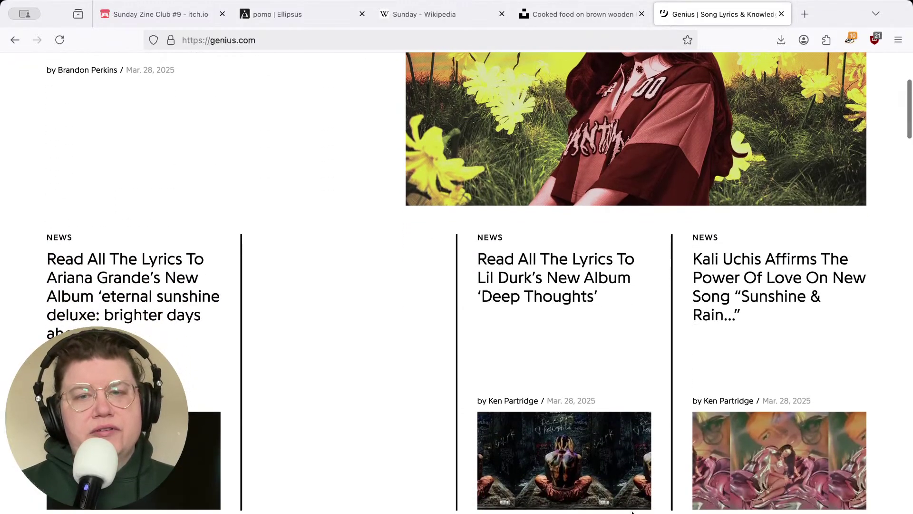
{"action": "scroll", "coordinate": [630, 513], "scroll_direction": "down", "scroll_amount": 6}
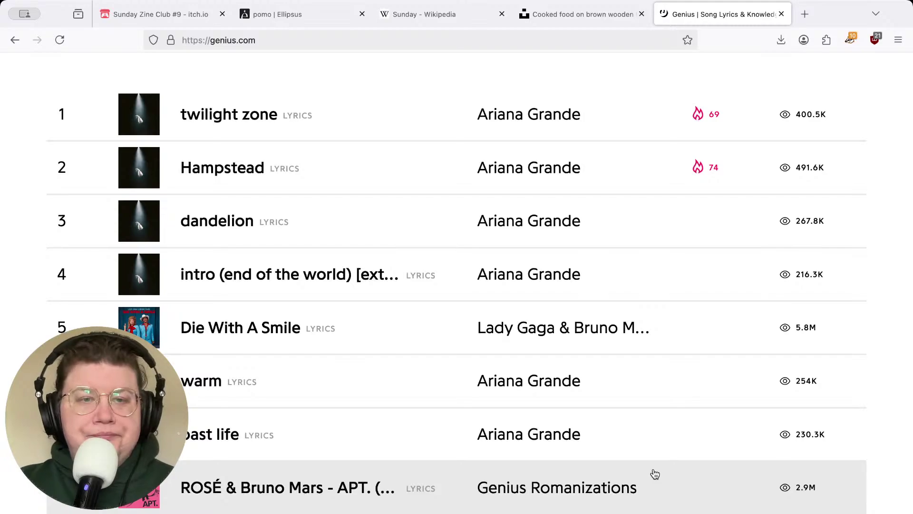
{"action": "scroll", "coordinate": [655, 473], "scroll_direction": "up", "scroll_amount": 15}
{"action": "left_click", "coordinate": [65, 66]}
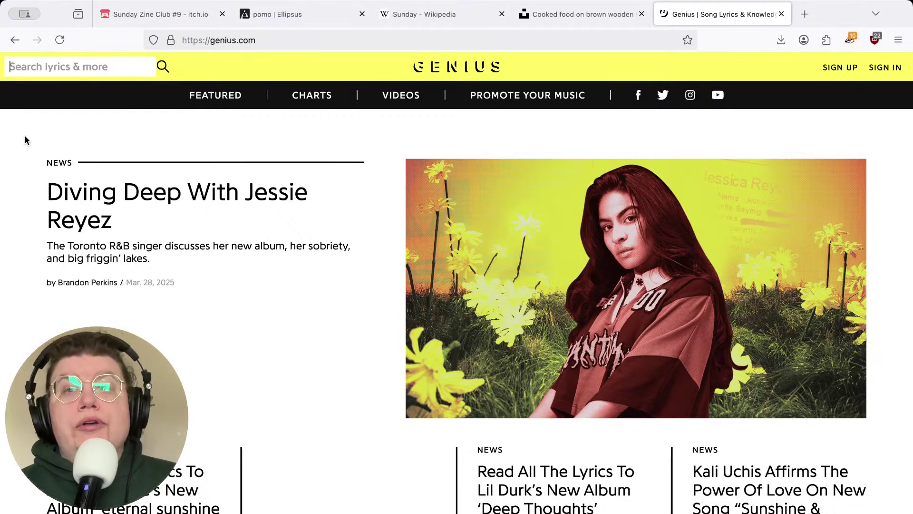
{"action": "type", "text": "s"}
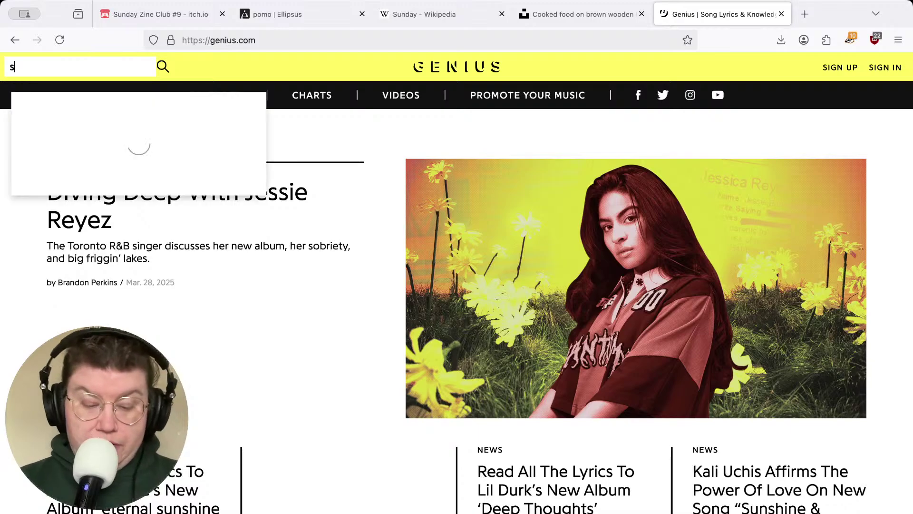
{"action": "type", "text": "unday in the park"}
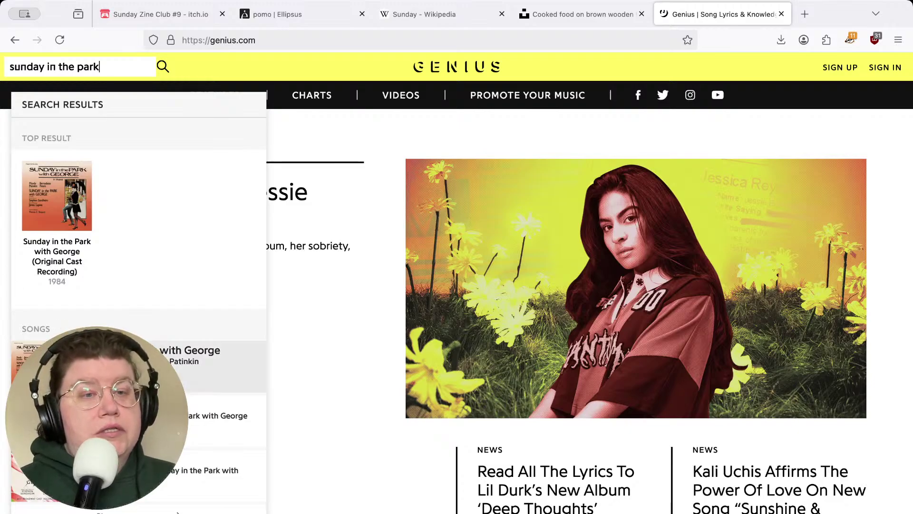
{"action": "key", "text": "Return"}
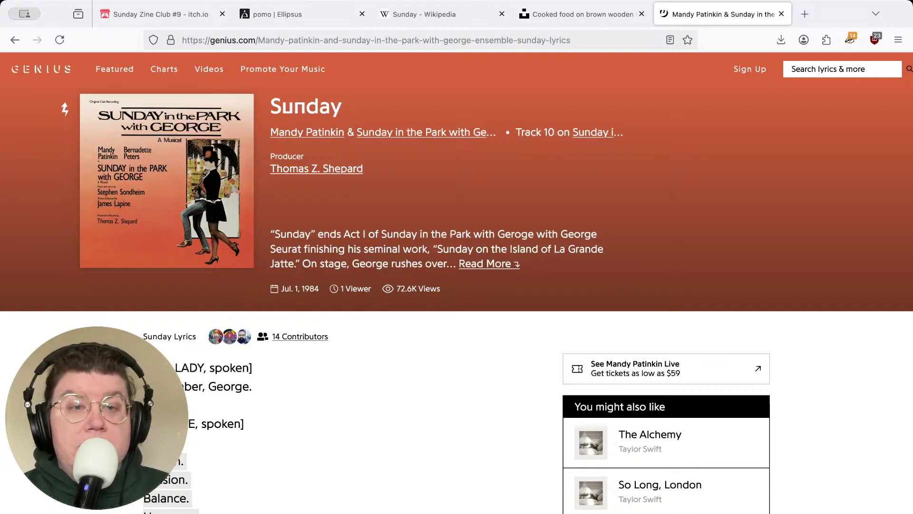
{"action": "scroll", "coordinate": [456, 285], "scroll_direction": "down", "scroll_amount": 6}
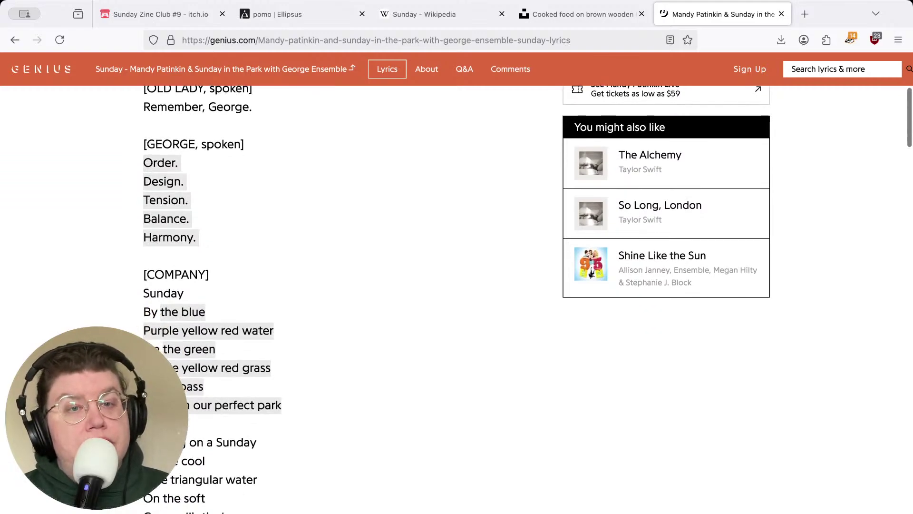
{"action": "scroll", "coordinate": [456, 295], "scroll_direction": "down", "scroll_amount": 2}
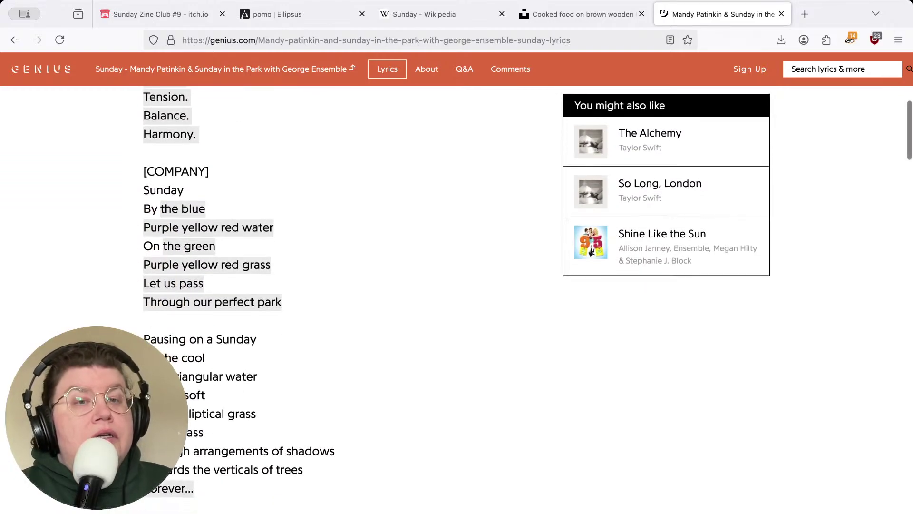
Copy the four lyric lines starting "People strolling through the trees" and add them in Pages as a new paragraph below "I sing along"
{"action": "scroll", "coordinate": [457, 295], "scroll_direction": "down", "scroll_amount": 3}
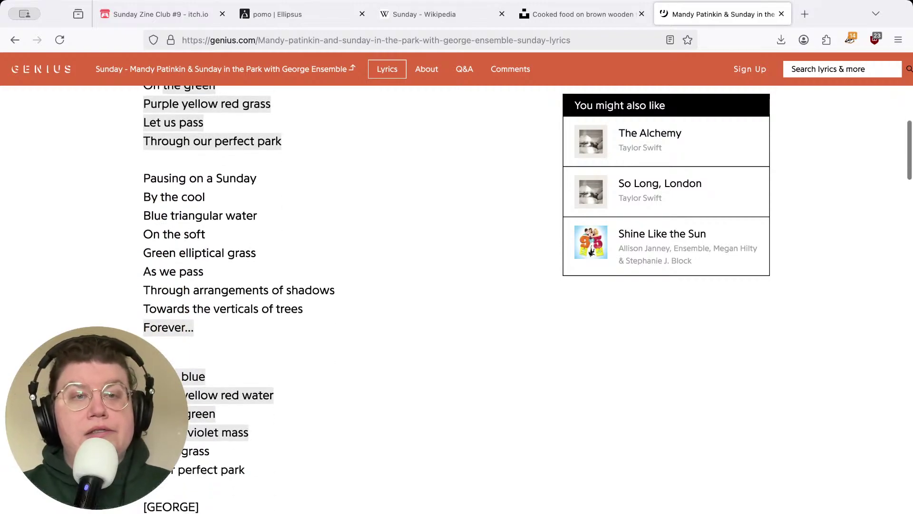
{"action": "scroll", "coordinate": [456, 295], "scroll_direction": "down", "scroll_amount": 7}
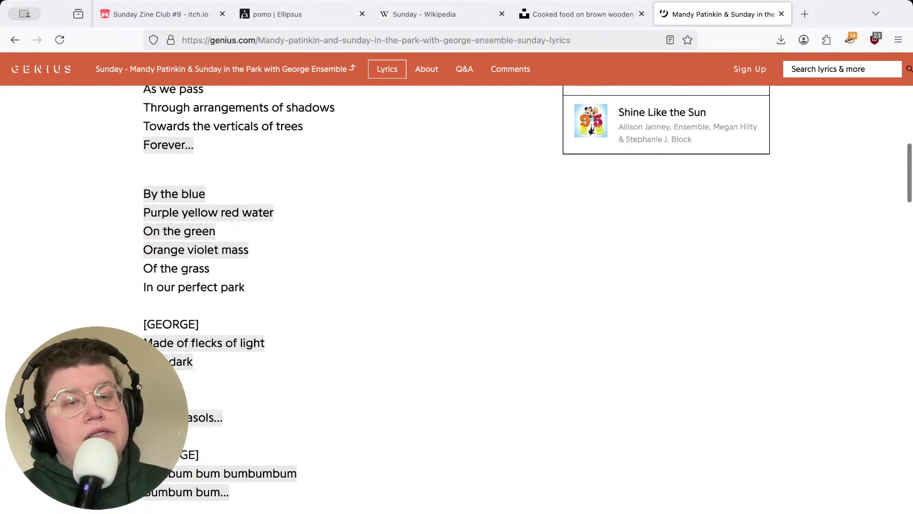
{"action": "scroll", "coordinate": [456, 295], "scroll_direction": "down", "scroll_amount": 2}
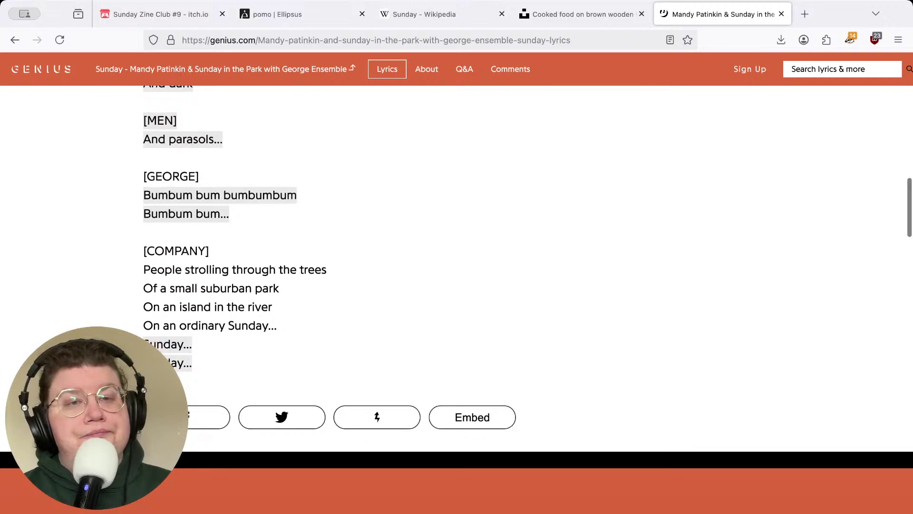
{"action": "scroll", "coordinate": [457, 295], "scroll_direction": "up", "scroll_amount": 2}
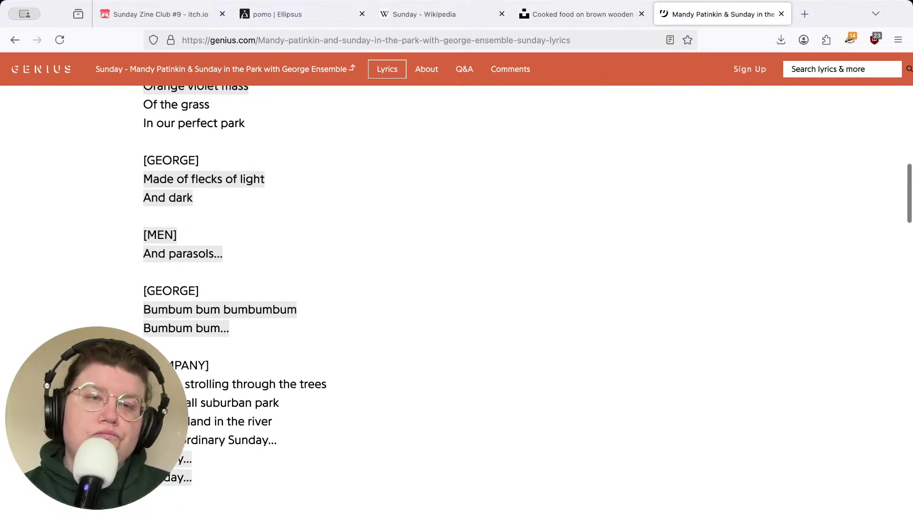
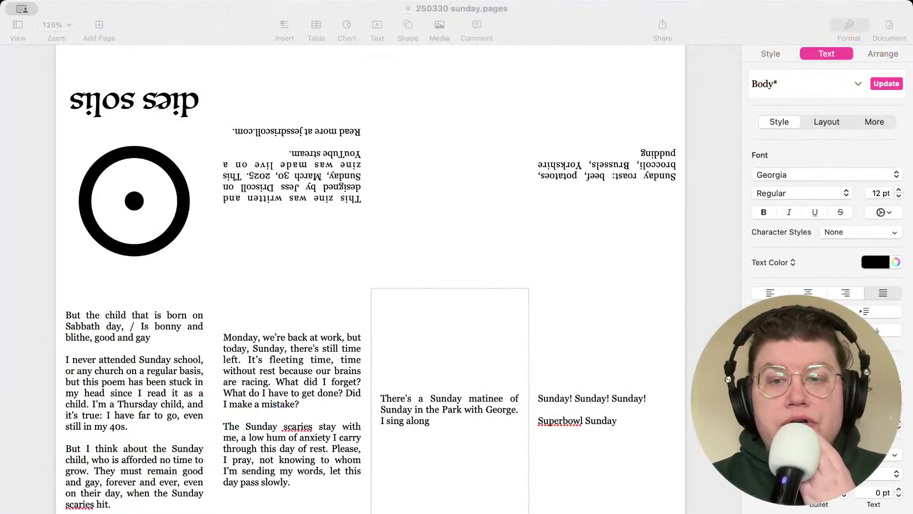
{"action": "left_click", "coordinate": [429, 420]}
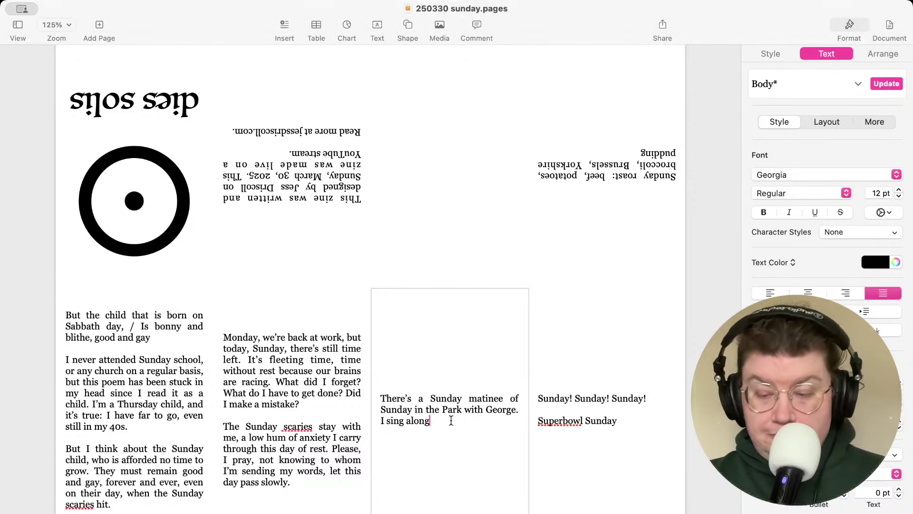
{"action": "key", "text": "Return"}
{"action": "key", "text": "Return"}
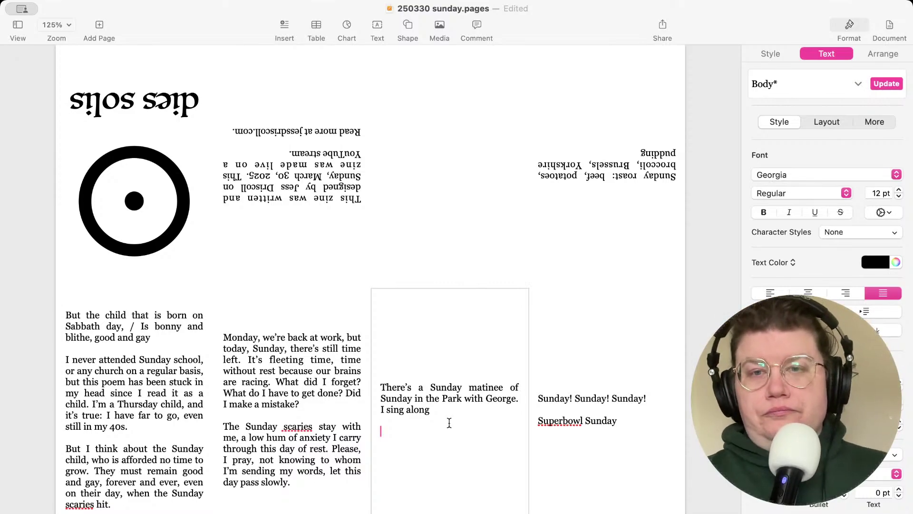
{"action": "type", "text": "People strolling through the trees Of a small suburban park On an island in the river On an ordinary Sunday"}
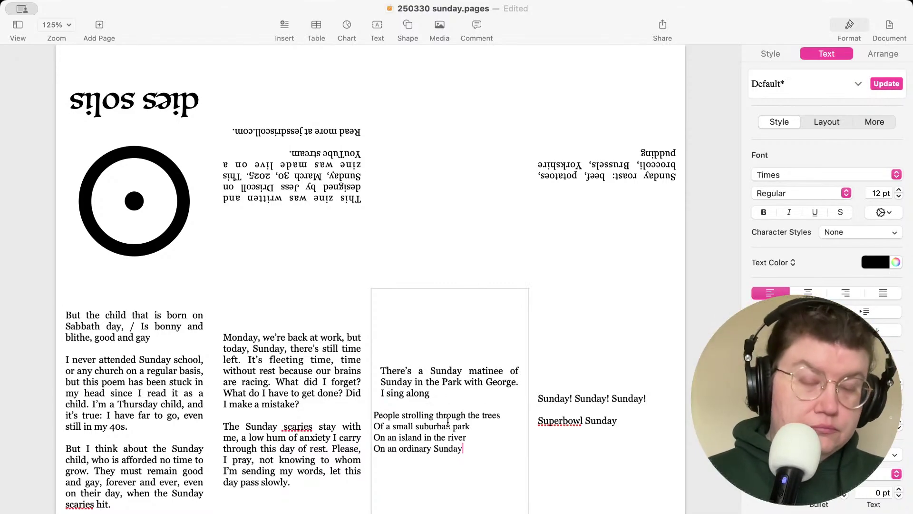
Apply the Body paragraph style and the Georgia font to all text in the Sunday in the Park with George panel
{"action": "key", "text": "super+a"}
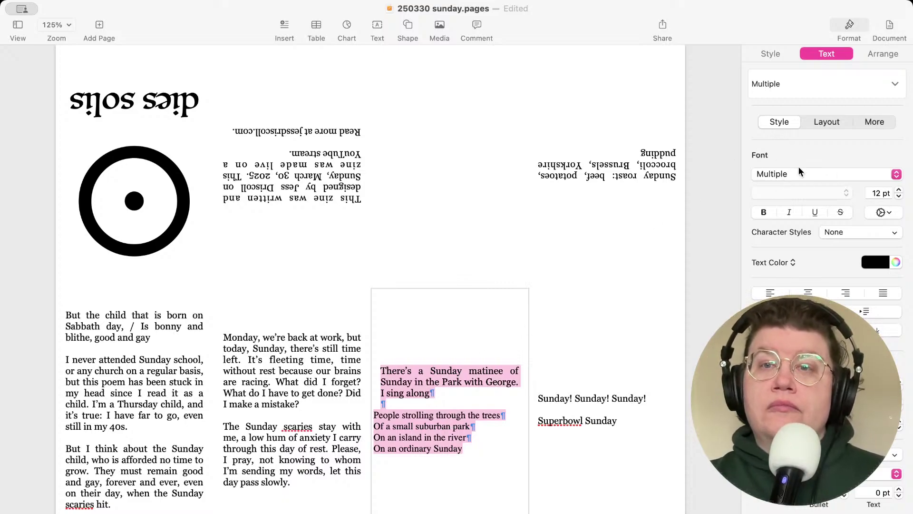
{"action": "left_click", "coordinate": [788, 174]}
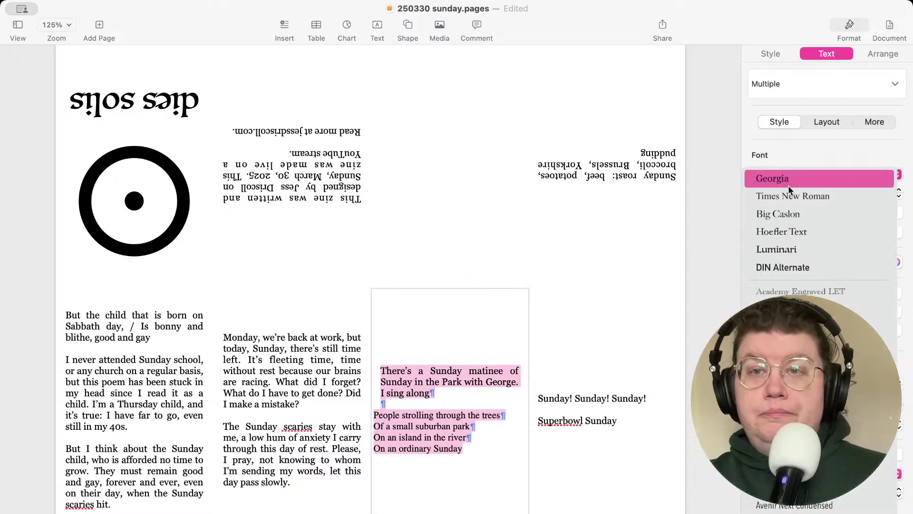
{"action": "left_click", "coordinate": [785, 176]}
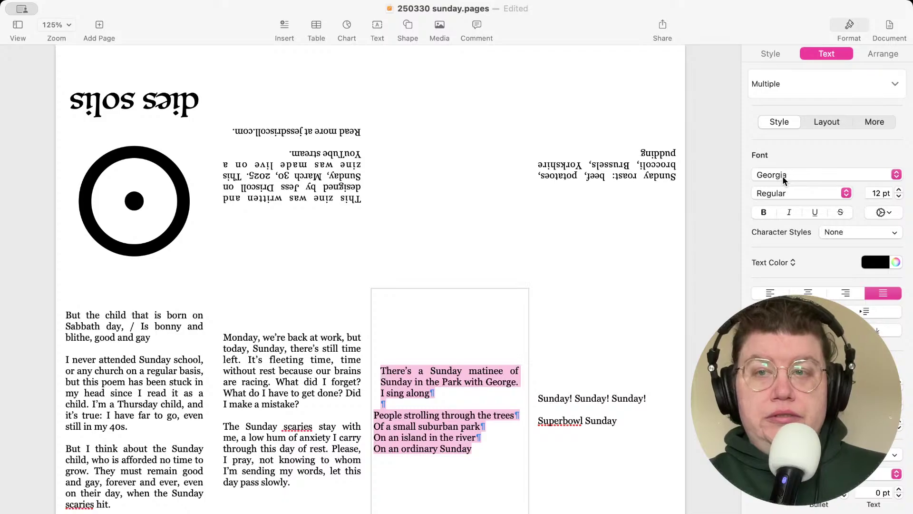
{"action": "left_click", "coordinate": [786, 86]}
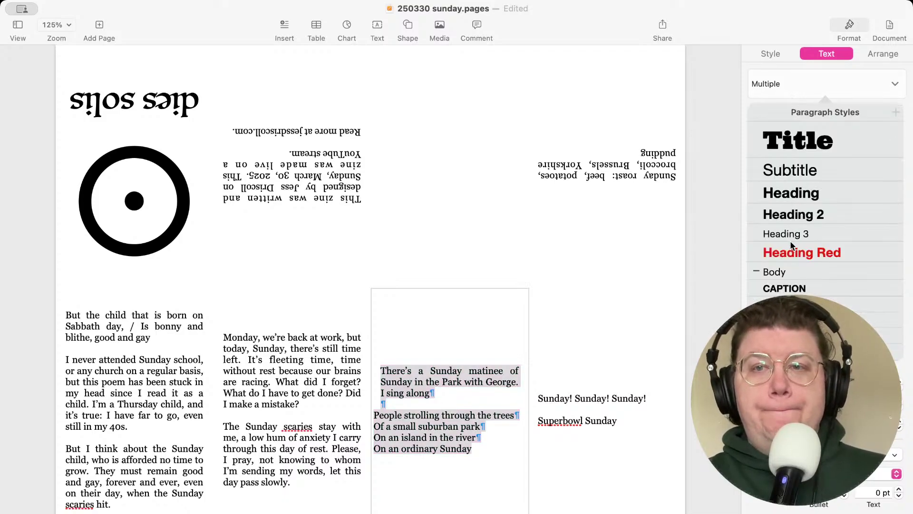
{"action": "left_click", "coordinate": [792, 271]}
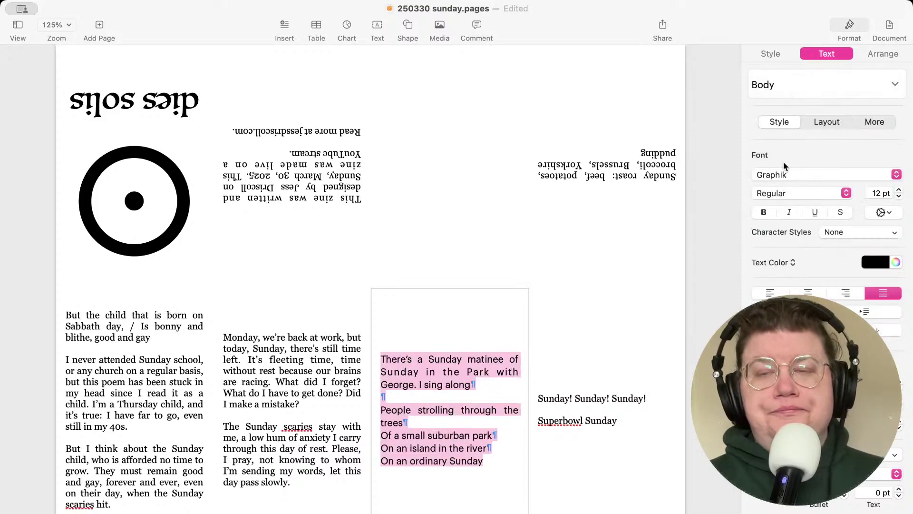
{"action": "left_click", "coordinate": [782, 175]}
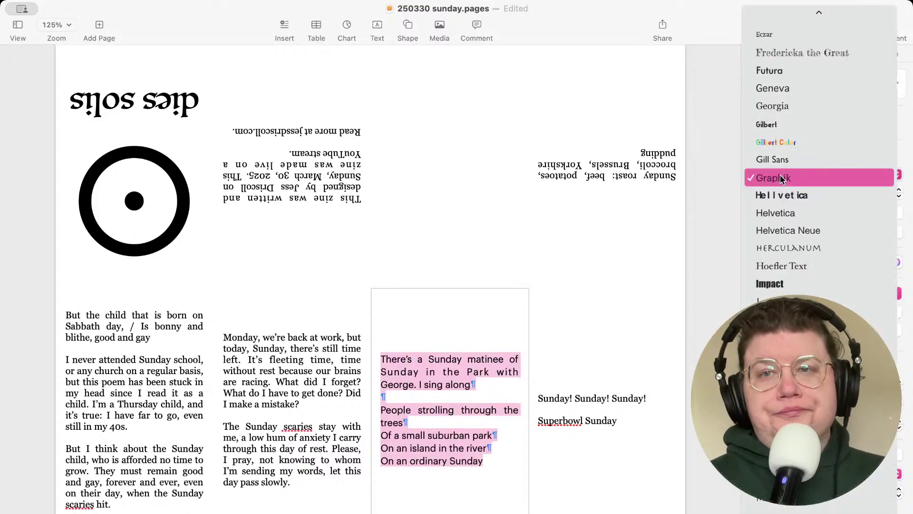
{"action": "left_click", "coordinate": [782, 107]}
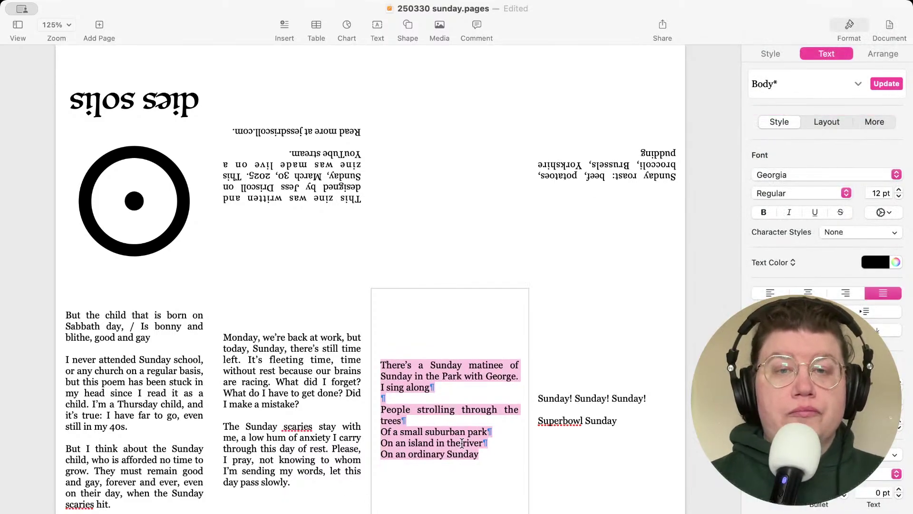
Try 11 pt on the lyric line "People strolling through the trees", restore 12 pt, and left-align the line
{"action": "left_click", "coordinate": [466, 410]}
{"action": "left_click_drag", "start_coordinate": [465, 418], "coordinate": [381, 410]}
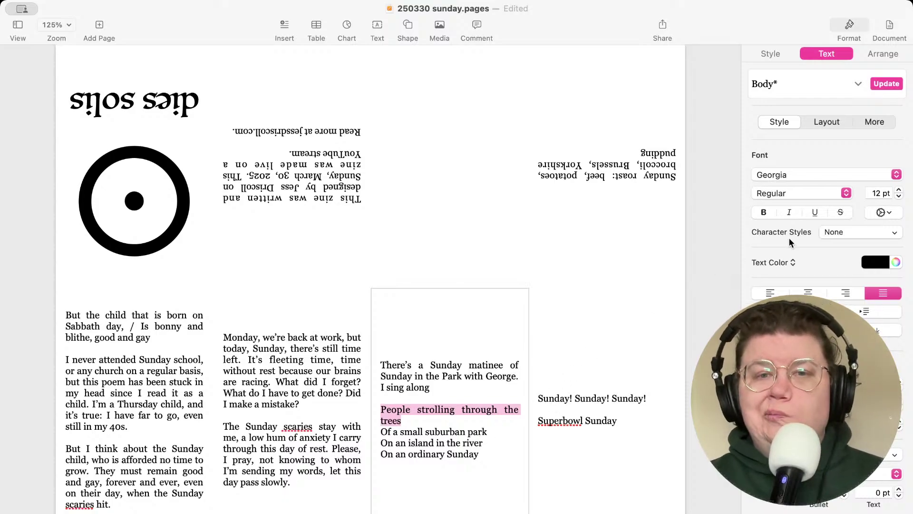
{"action": "left_click", "coordinate": [899, 197]}
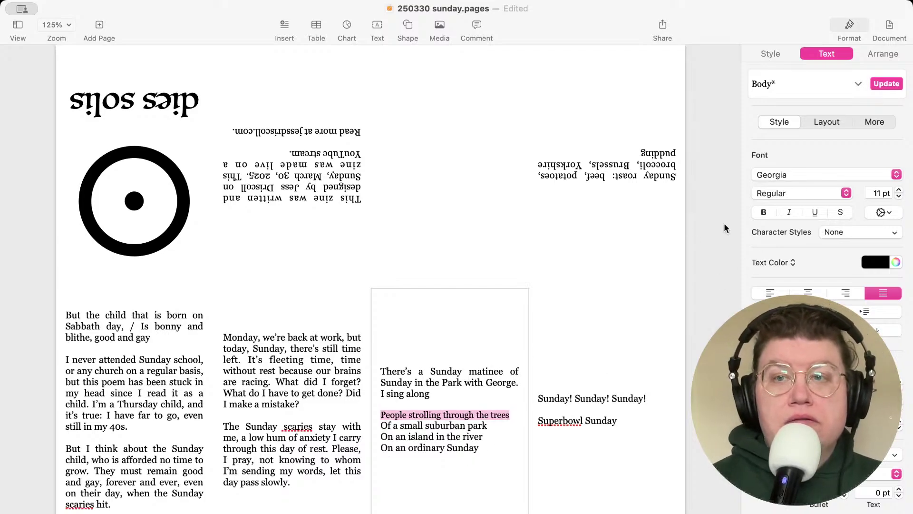
{"action": "left_click", "coordinate": [899, 191]}
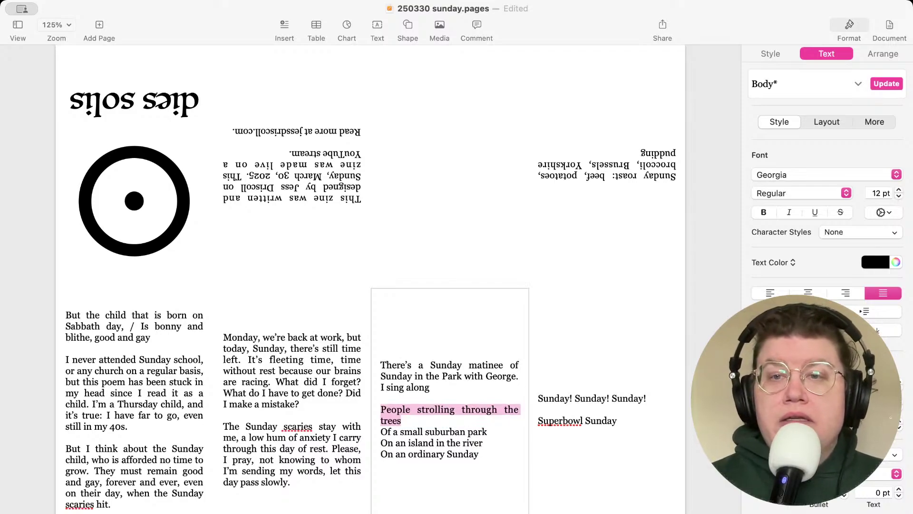
{"action": "left_click", "coordinate": [769, 294]}
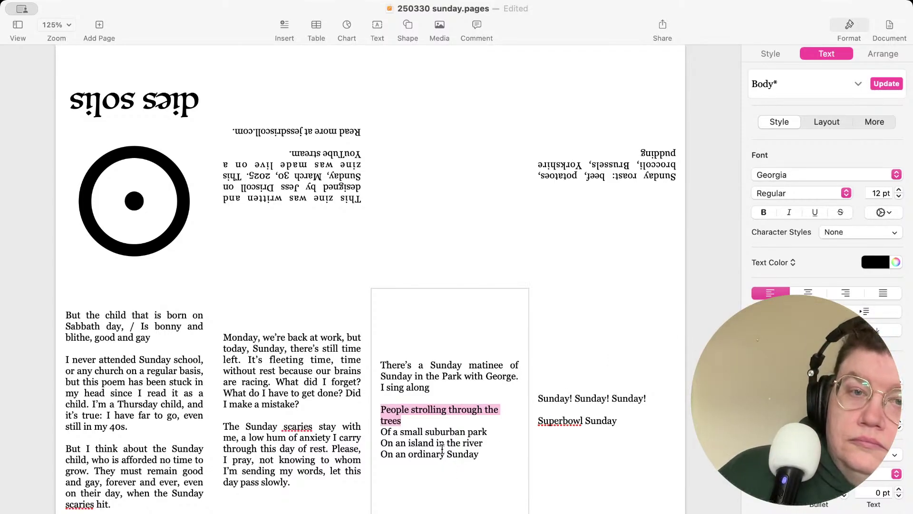
Extend the sentence "I sing along" with "to the big"
{"action": "left_click", "coordinate": [449, 390]}
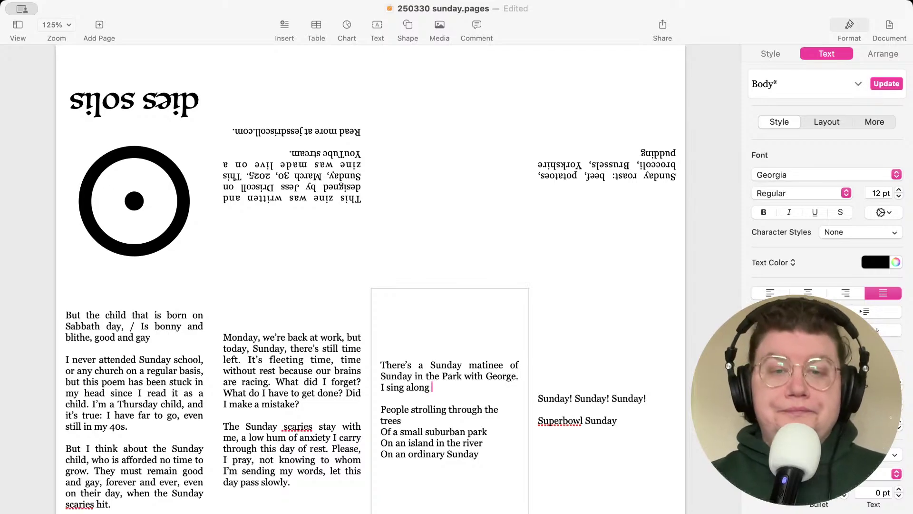
{"action": "type", "text": "to the big"}
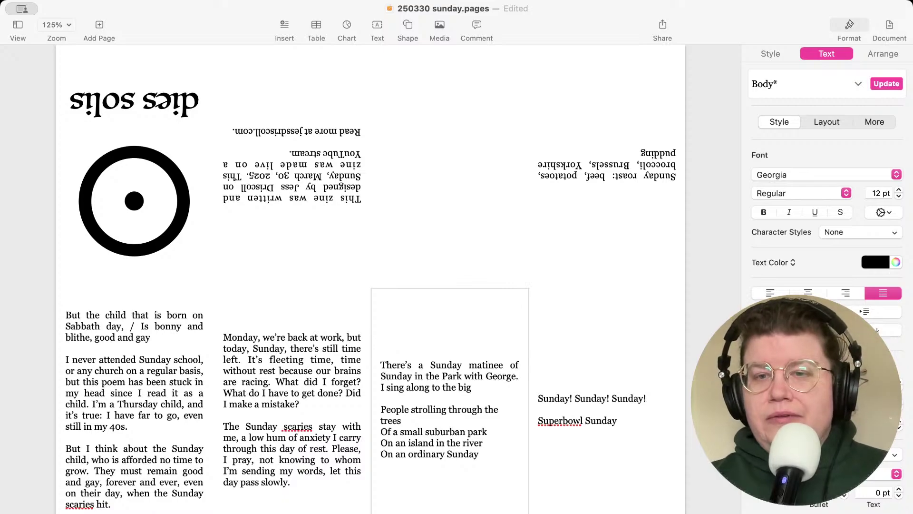
Switch to Firefox and close the Genius lyrics tab and the cooked food photo tab, leaving the Wikipedia Sunday article in view
{"action": "key", "text": "super+Tab"}
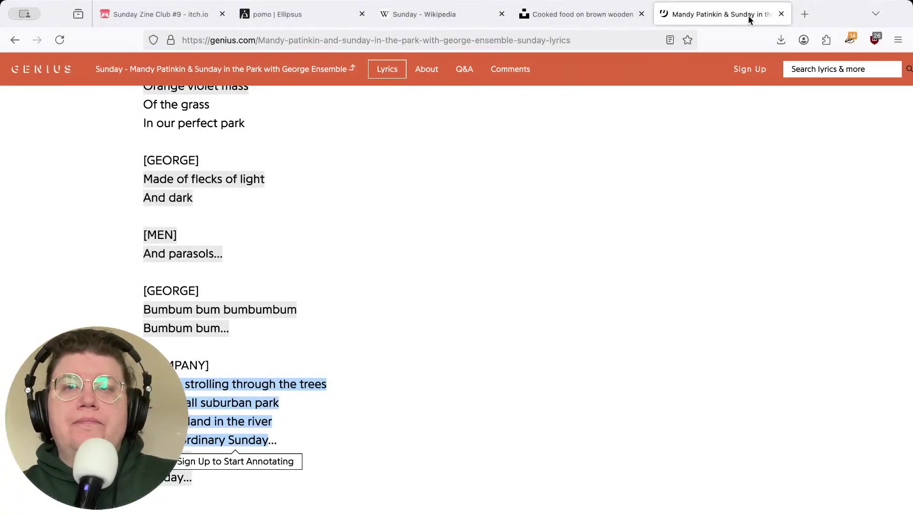
{"action": "left_click", "coordinate": [783, 14]}
{"action": "left_click", "coordinate": [469, 14]}
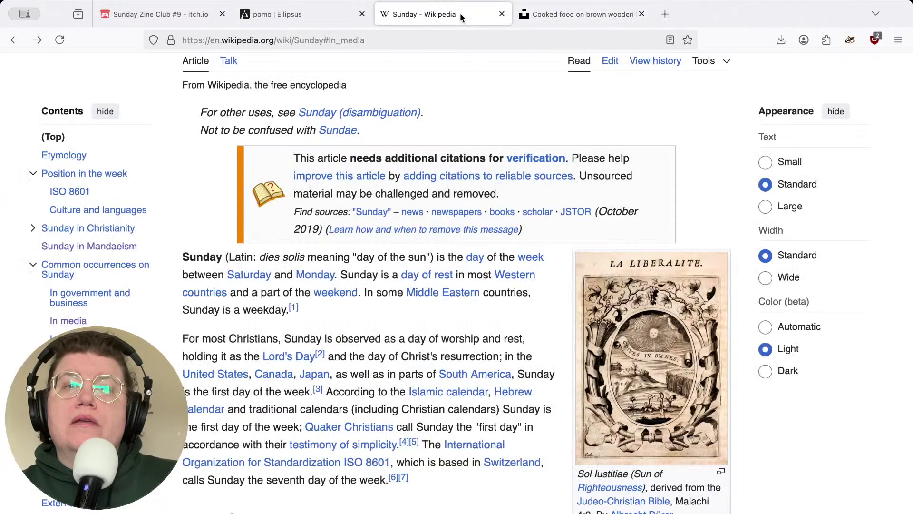
{"action": "left_click", "coordinate": [641, 20]}
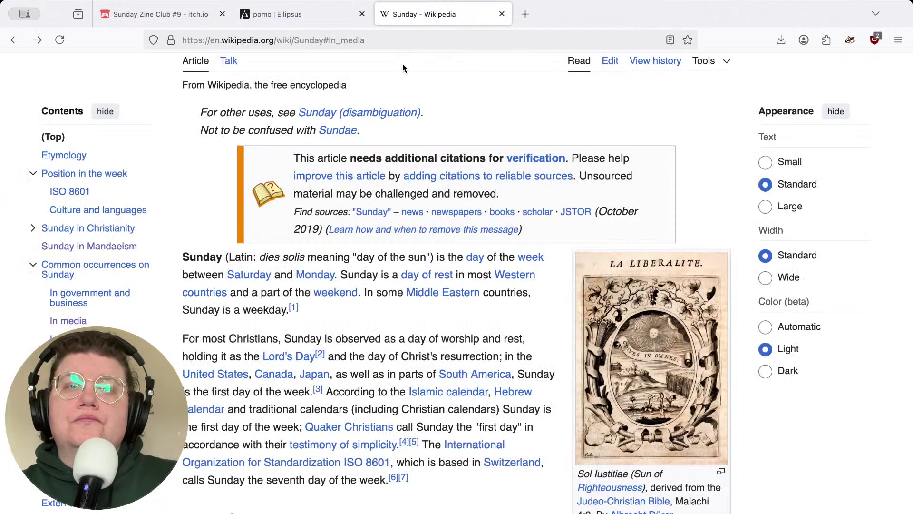
Search Wikipedia for "sunday in", open the Sunday in the Park with George article, and go to its Musical numbers section
{"action": "scroll", "coordinate": [565, 141], "scroll_direction": "up", "scroll_amount": 2}
{"action": "left_click", "coordinate": [236, 71]}
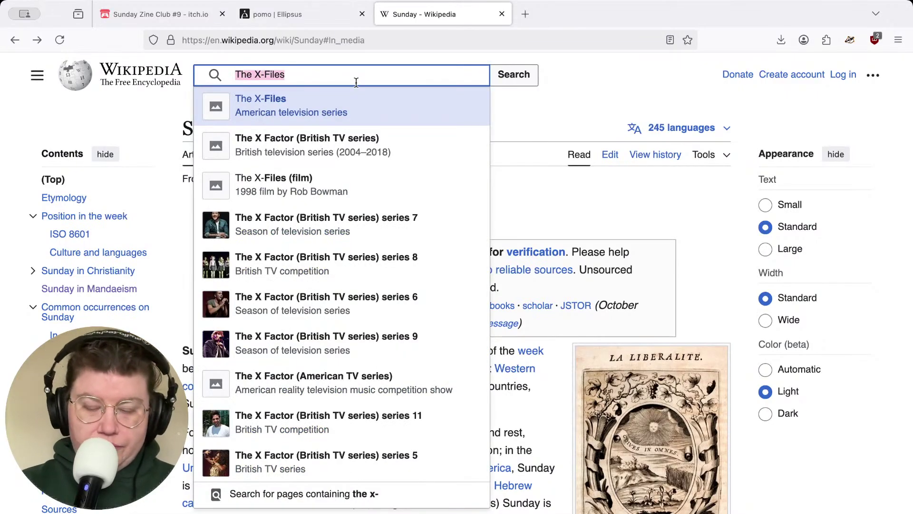
{"action": "type", "text": "sunday in"}
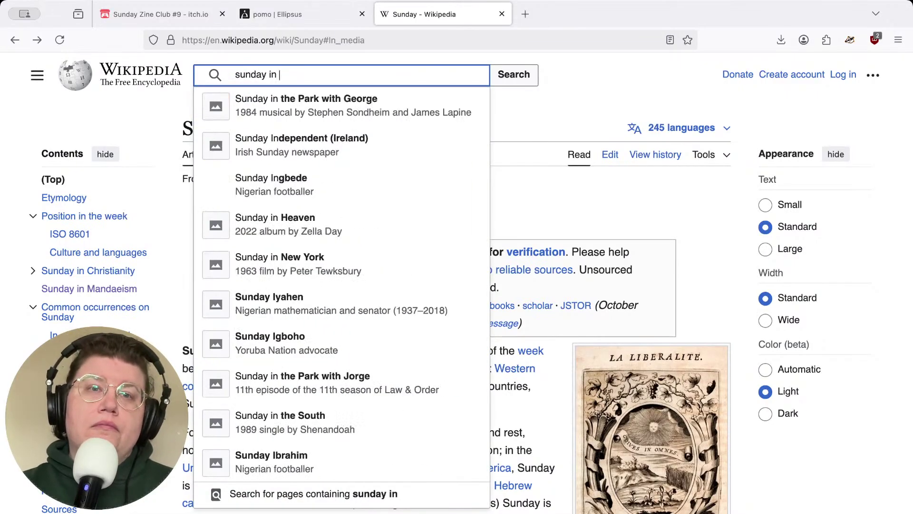
{"action": "left_click", "coordinate": [366, 98]}
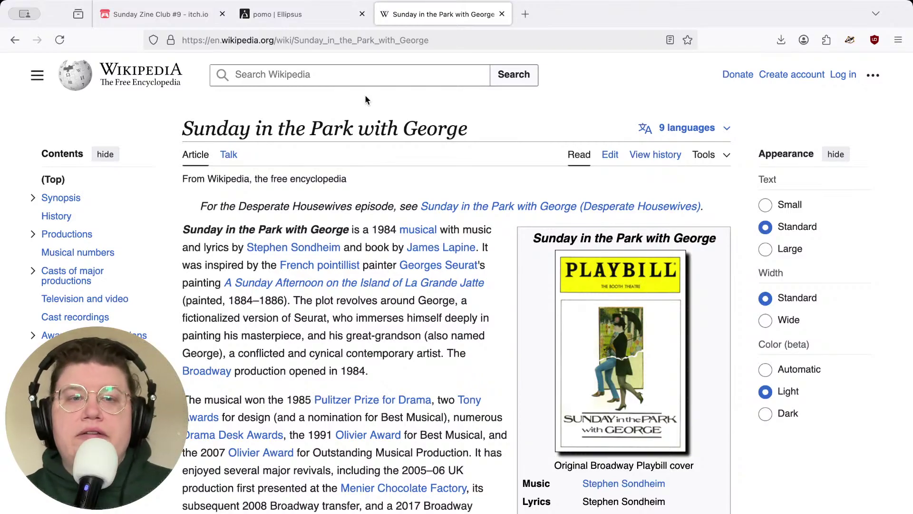
{"action": "scroll", "coordinate": [375, 97], "scroll_direction": "down", "scroll_amount": 1}
{"action": "scroll", "coordinate": [458, 104], "scroll_direction": "up", "scroll_amount": 1}
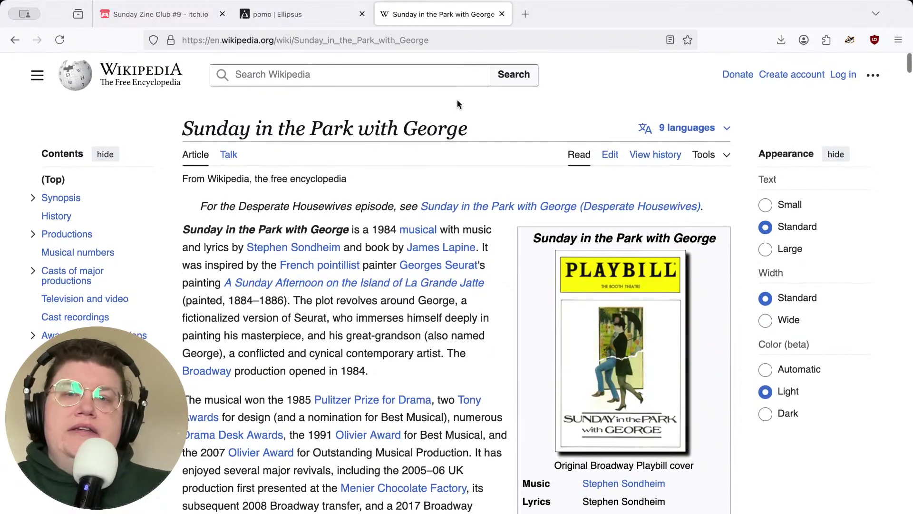
{"action": "scroll", "coordinate": [457, 103], "scroll_direction": "down", "scroll_amount": 7}
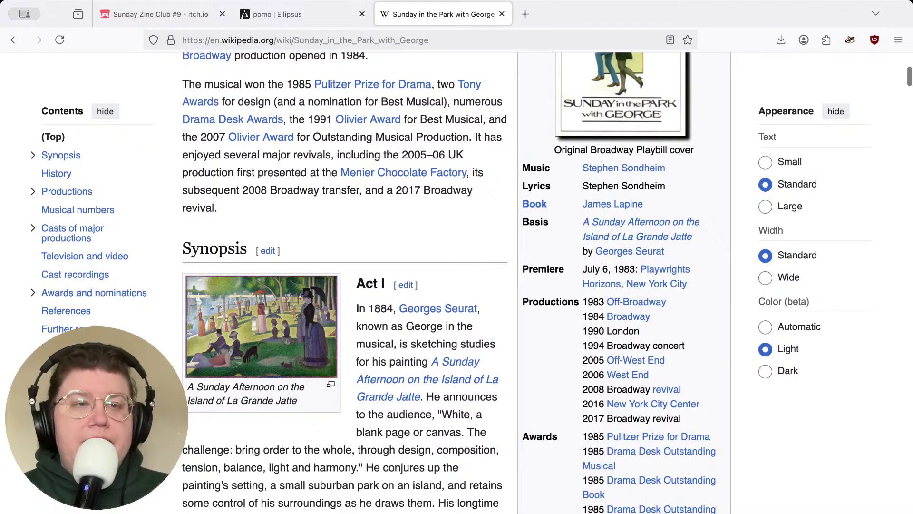
{"action": "left_click", "coordinate": [70, 212]}
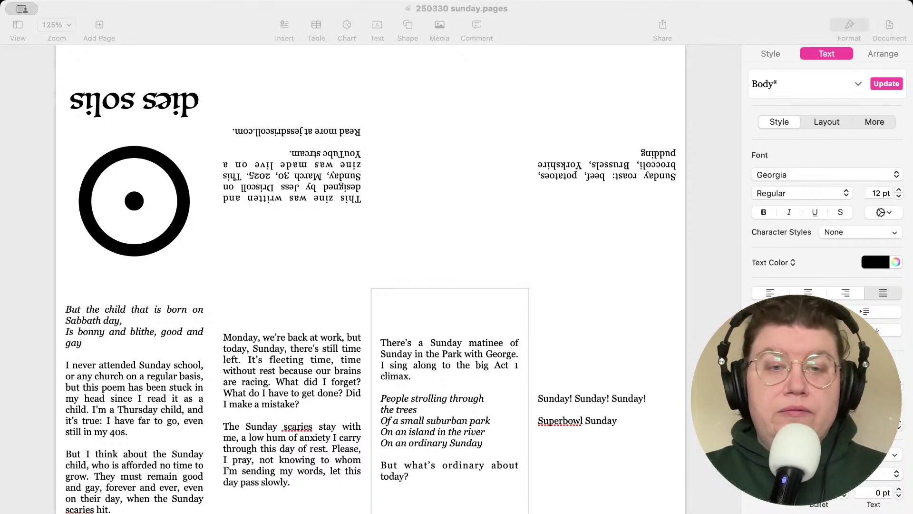
Switch back to Pages, change "today" to "a Sunday" in the panel's closing question, and save the document
{"action": "key", "text": "super+Tab"}
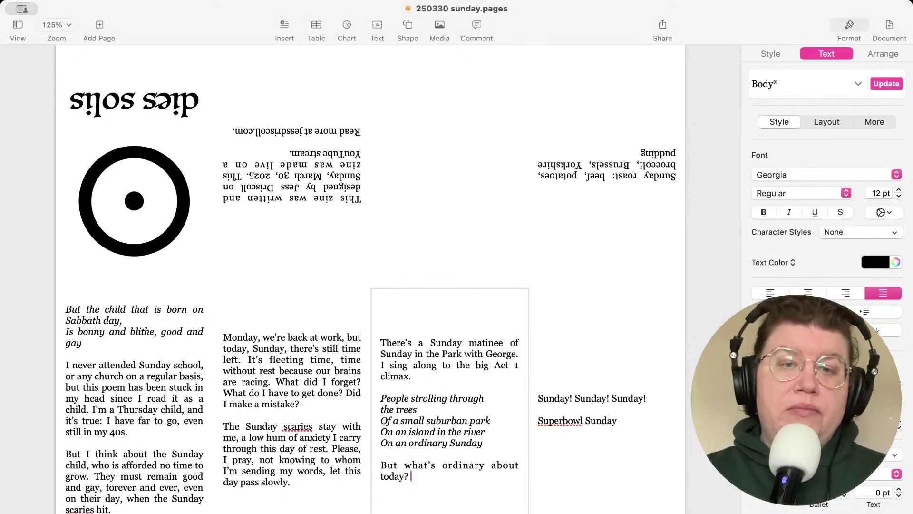
{"action": "double_click", "coordinate": [390, 474]}
{"action": "type", "text": "a Sunday"}
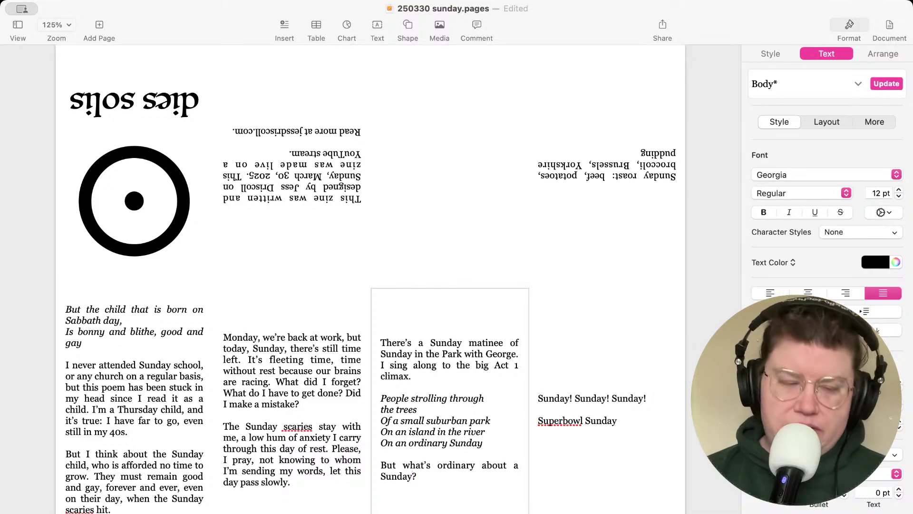
{"action": "key", "text": "super+s"}
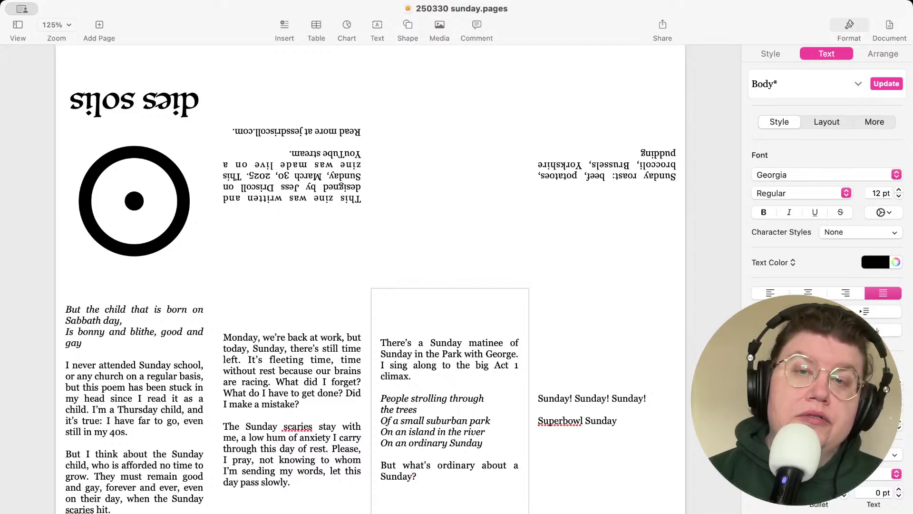
Select the upside-down Sunday roast text box beside the empty panel and save the document
{"action": "left_click", "coordinate": [458, 135]}
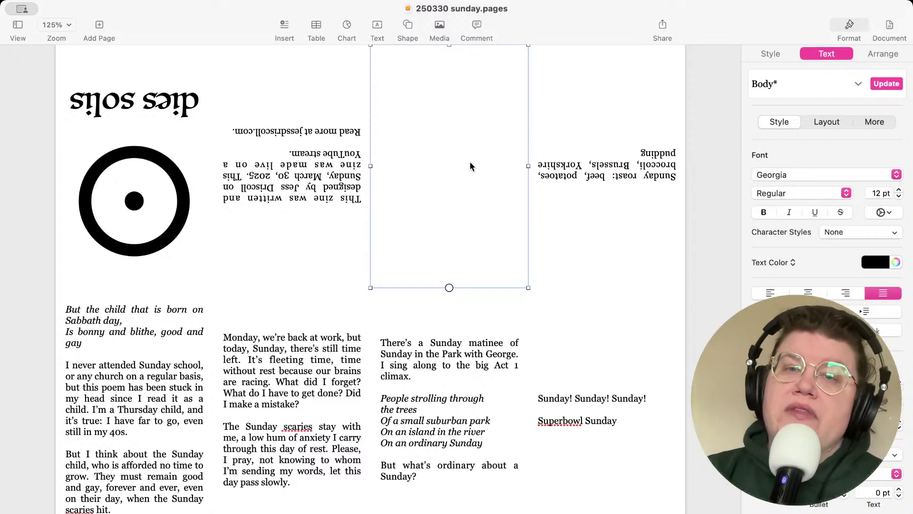
{"action": "left_click", "coordinate": [669, 177]}
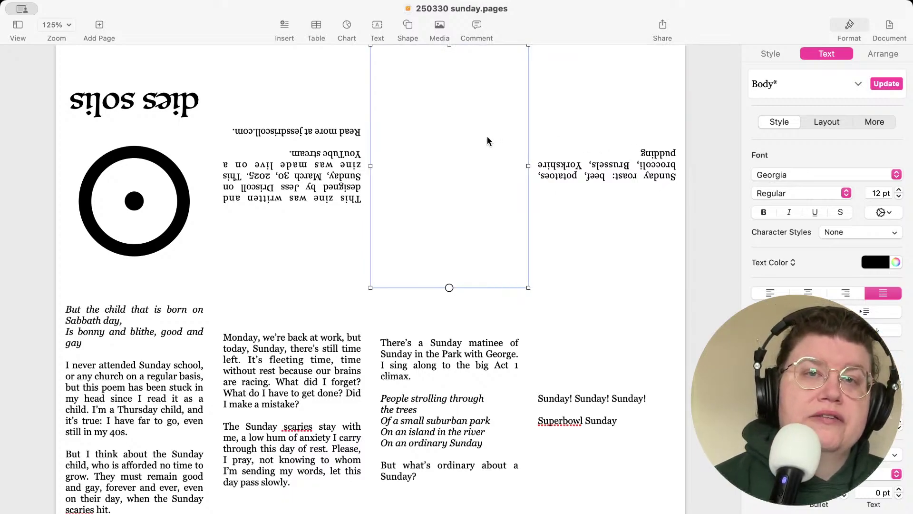
{"action": "left_click", "coordinate": [466, 141]}
{"action": "left_click", "coordinate": [644, 147]}
{"action": "left_click", "coordinate": [513, 177]}
{"action": "left_click", "coordinate": [595, 167]}
{"action": "mouse_move", "coordinate": [528, 166]}
{"action": "left_mouse_down"}
{"action": "mouse_move", "coordinate": [367, 165]}
{"action": "mouse_move", "coordinate": [528, 166]}
{"action": "left_mouse_up"}
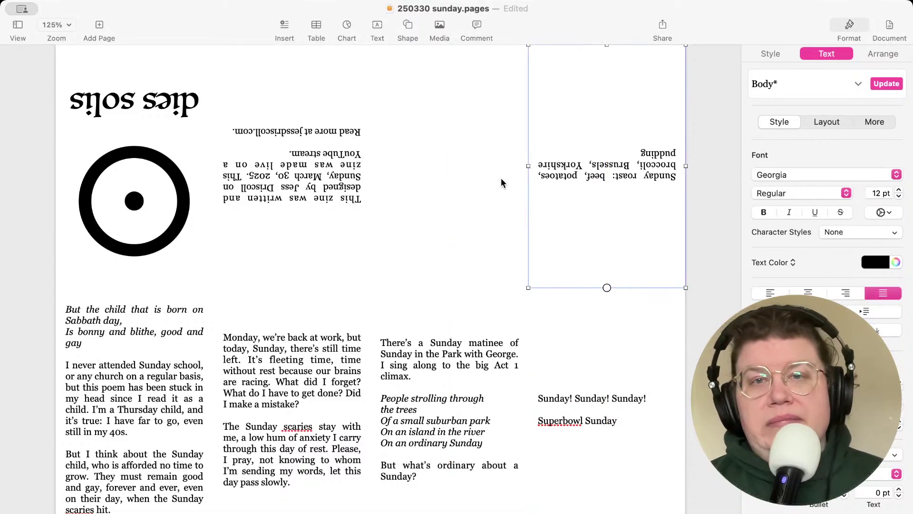
{"action": "key", "text": "super+s"}
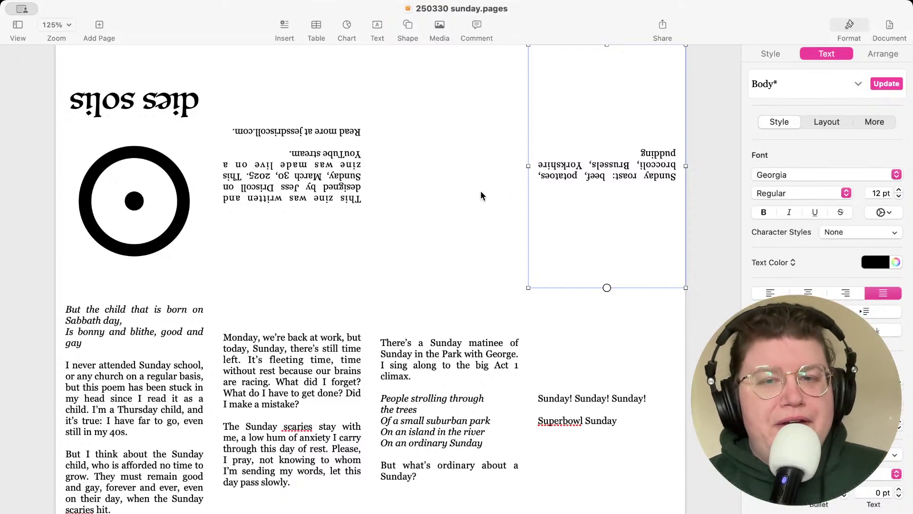
Switch to Firefox and look over the Sunday Zine Club #9 jam on itch.io, viewing its overview and its community page
{"action": "key", "text": "super+Tab"}
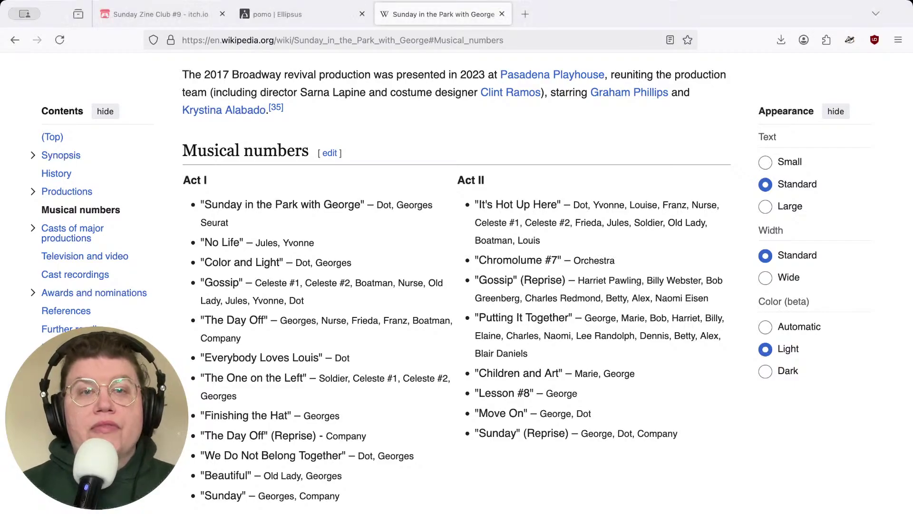
{"action": "left_click", "coordinate": [156, 15]}
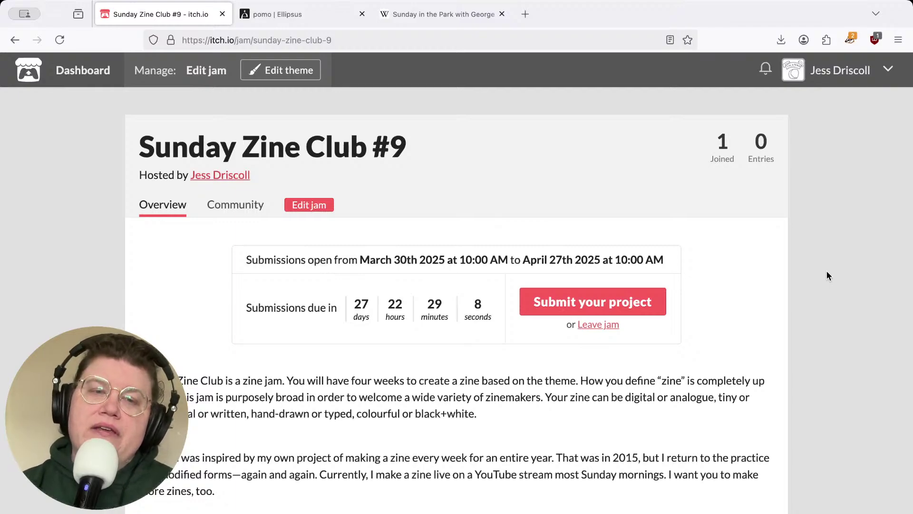
{"action": "scroll", "coordinate": [826, 275], "scroll_direction": "down", "scroll_amount": 1}
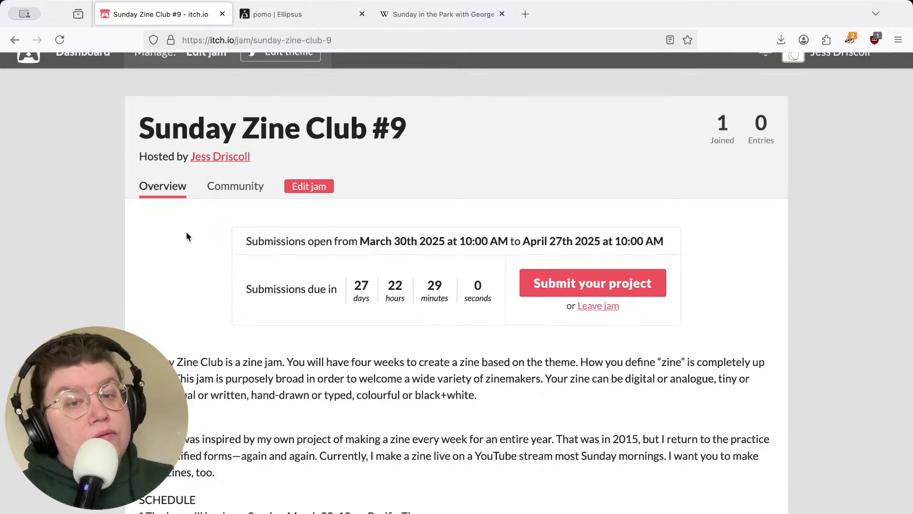
{"action": "left_click", "coordinate": [235, 187]}
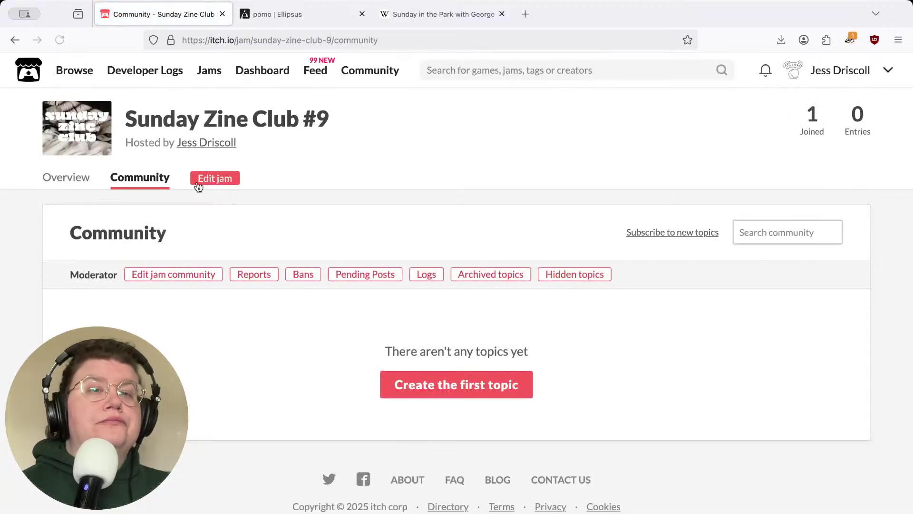
{"action": "left_click", "coordinate": [66, 125]}
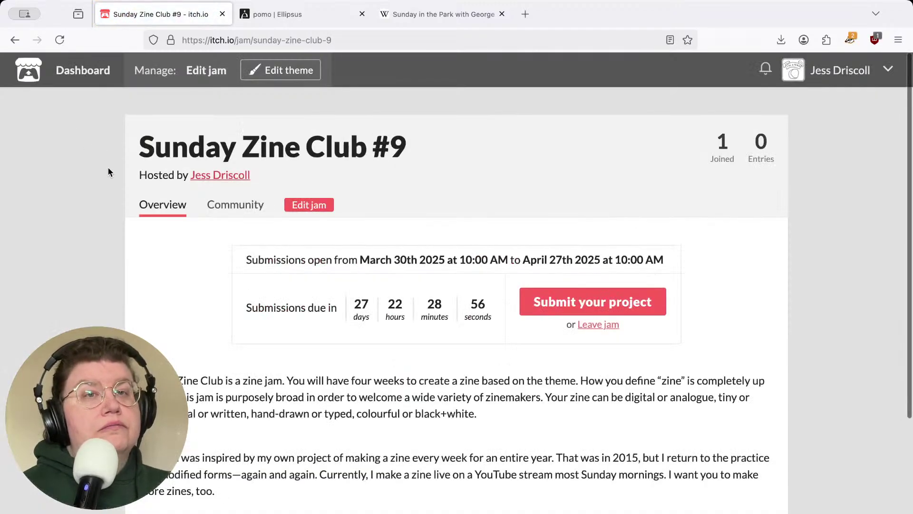
{"action": "left_click", "coordinate": [216, 205]}
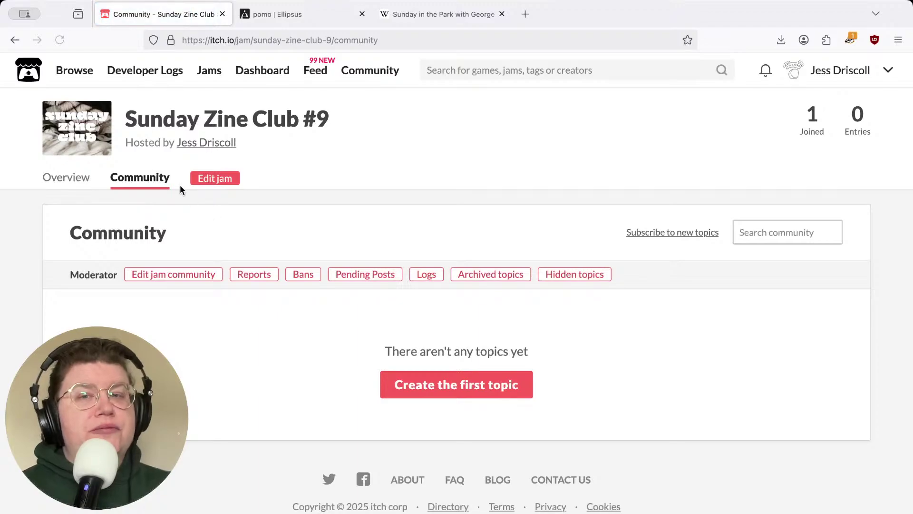